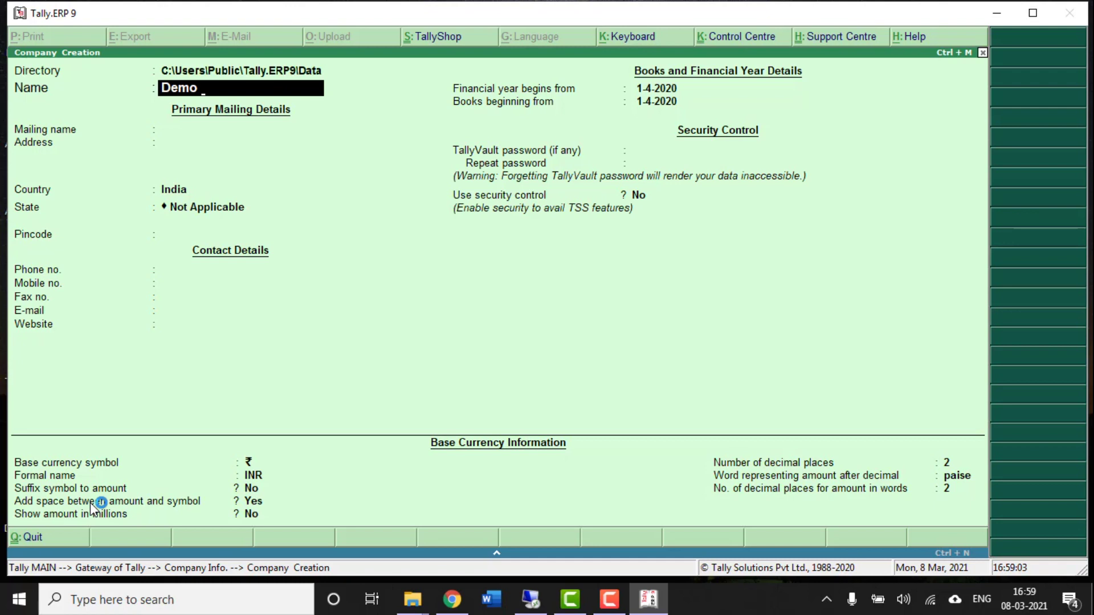
- Create the company 'Demo Excel to Tally', keeping its mailing name, with state Uttar Pradesh, and save it
type("Tally")
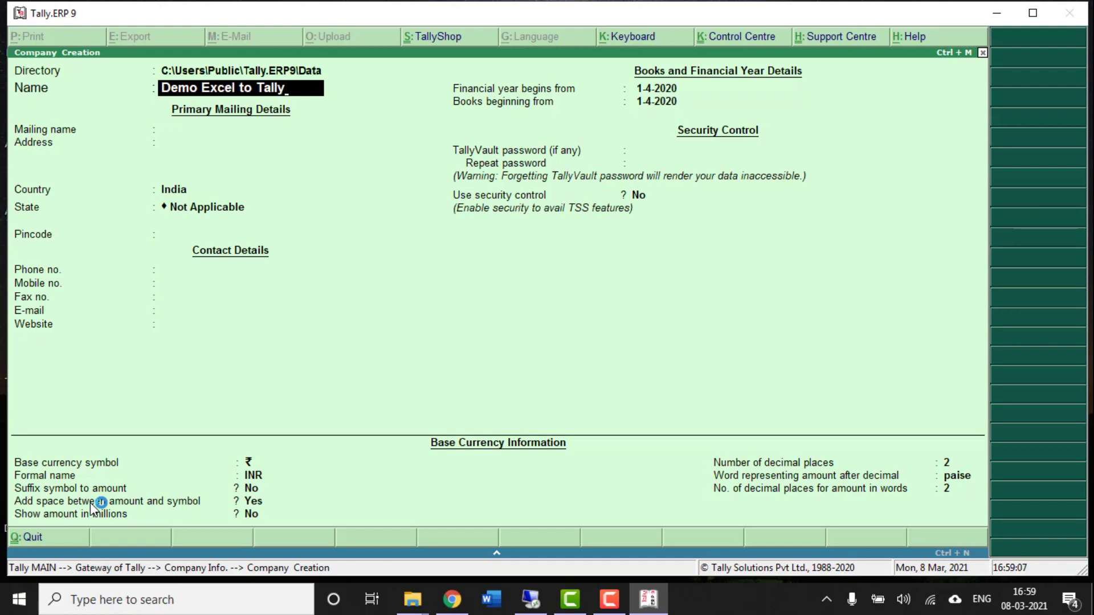
key("Return")
key("Return")
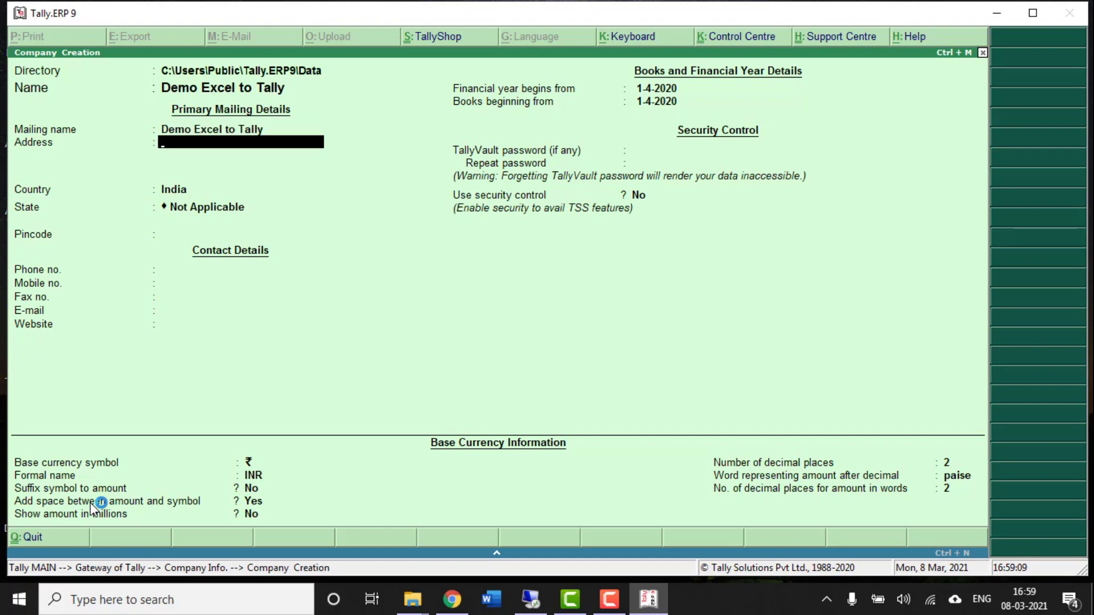
key("Return")
key("Return")
type("U")
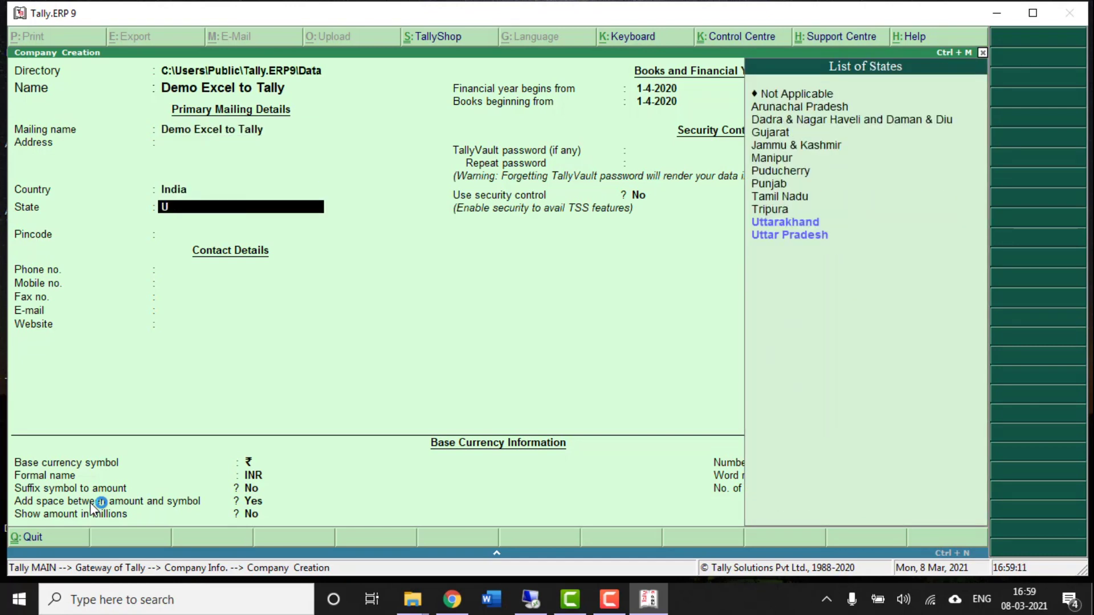
key("Down")
key("Return")
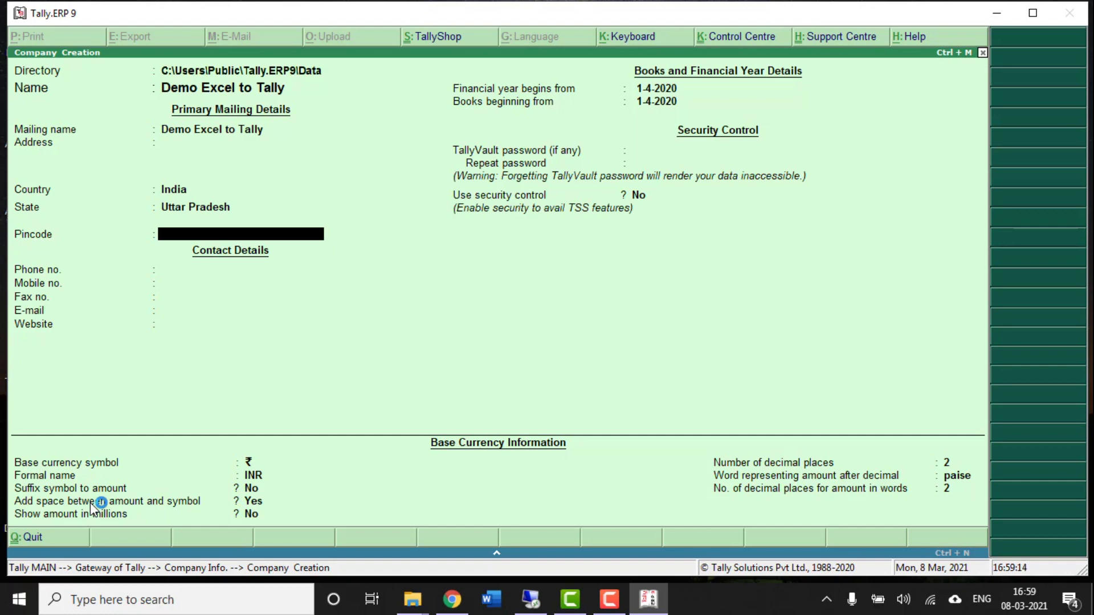
key("ctrl+a")
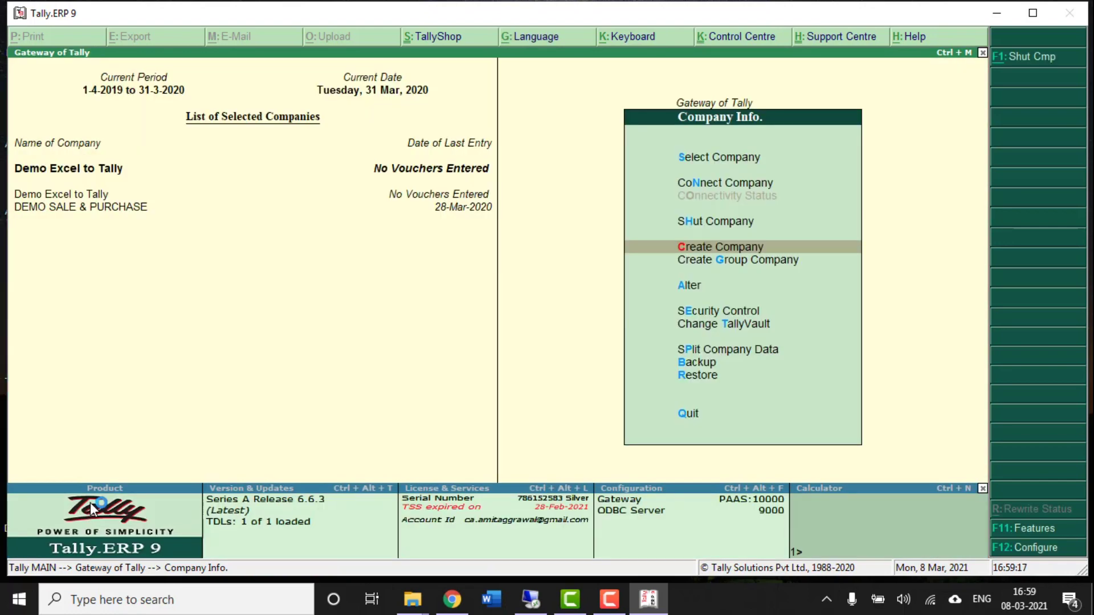
- Open the Statutory & Taxation features for the Demo Excel to Tally company
key("Escape")
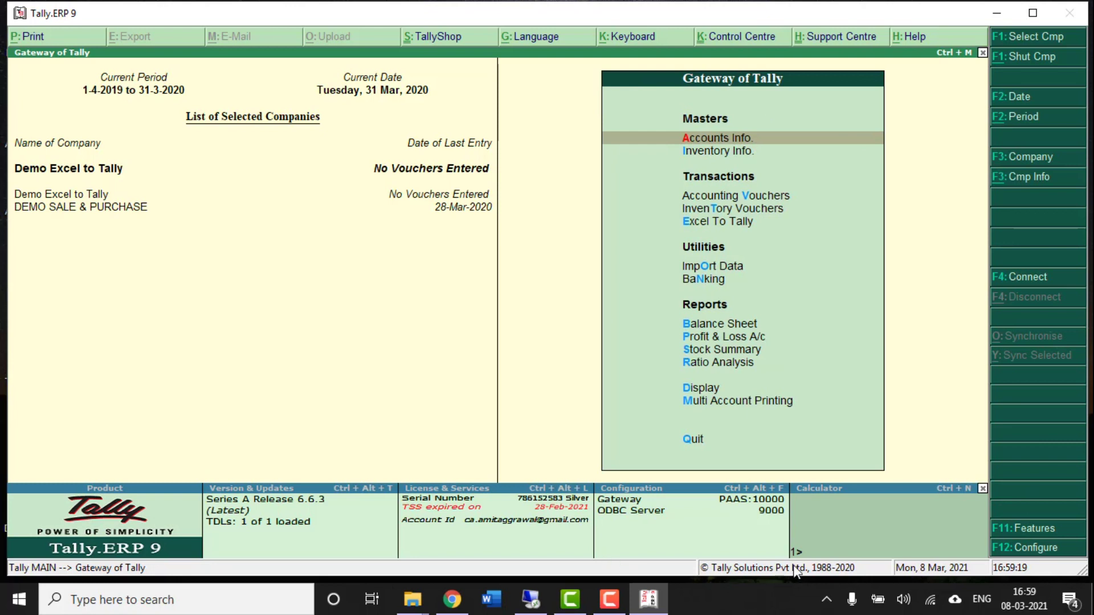
left_click(1030, 532)
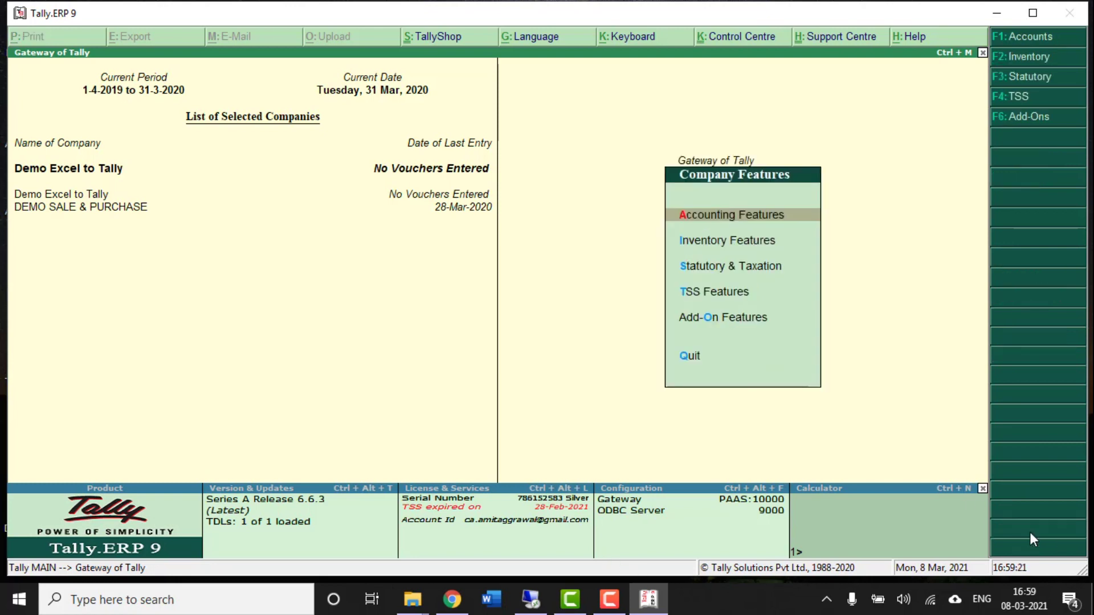
key("Down")
key("Down")
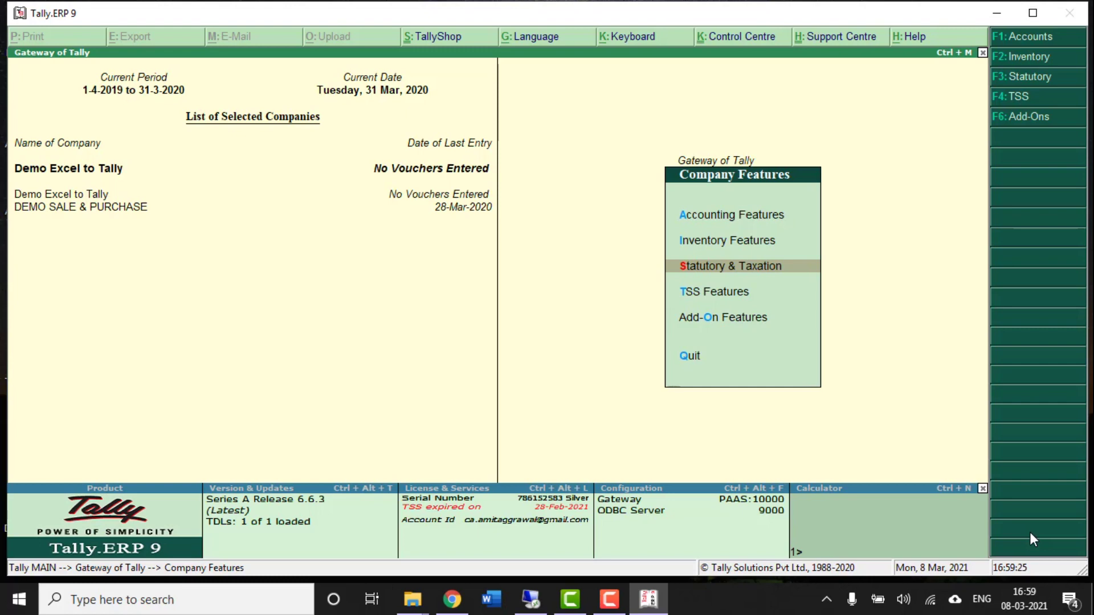
key("Return")
key("Down")
key("Up")
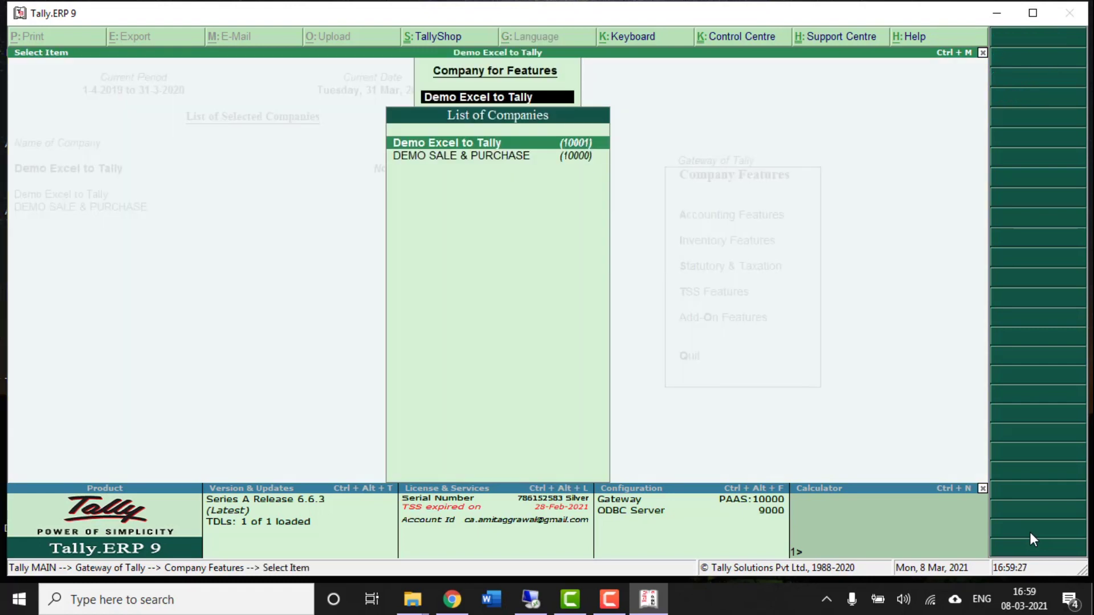
key("Return")
- Enable GST details with Regular registration and enter the company's GSTIN
key("Return")
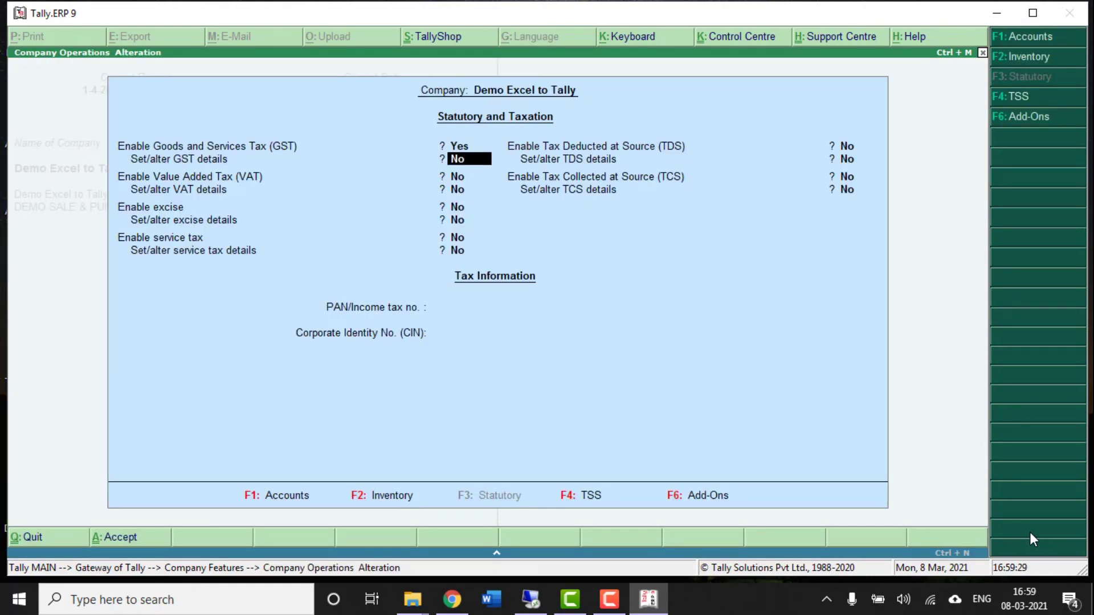
key("Up")
key("Return")
key("y")
key("Return")
key("Return")
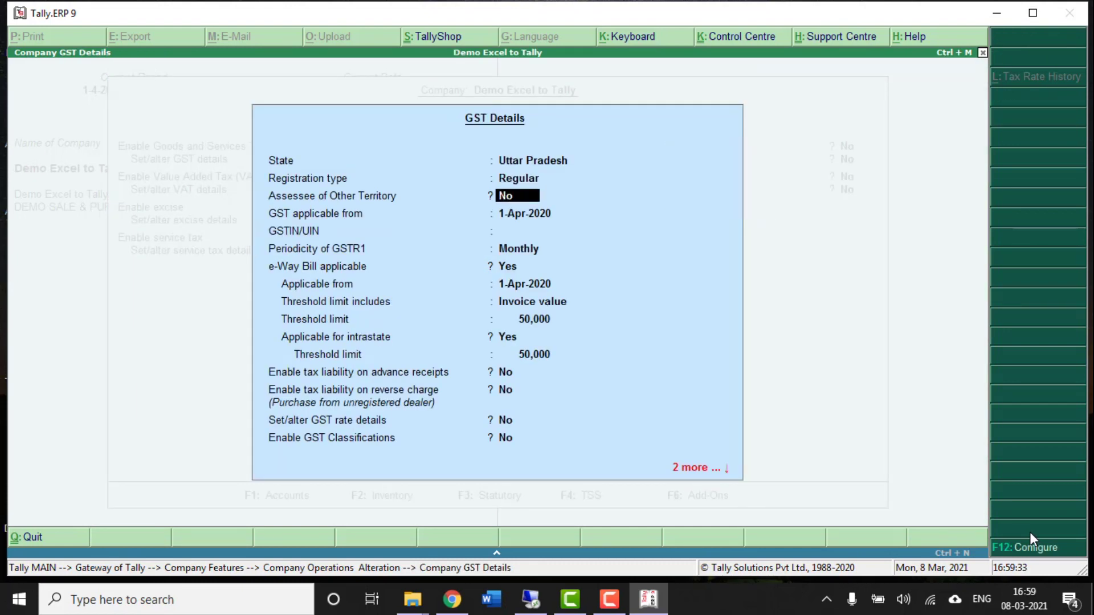
key("Return")
key("Return")
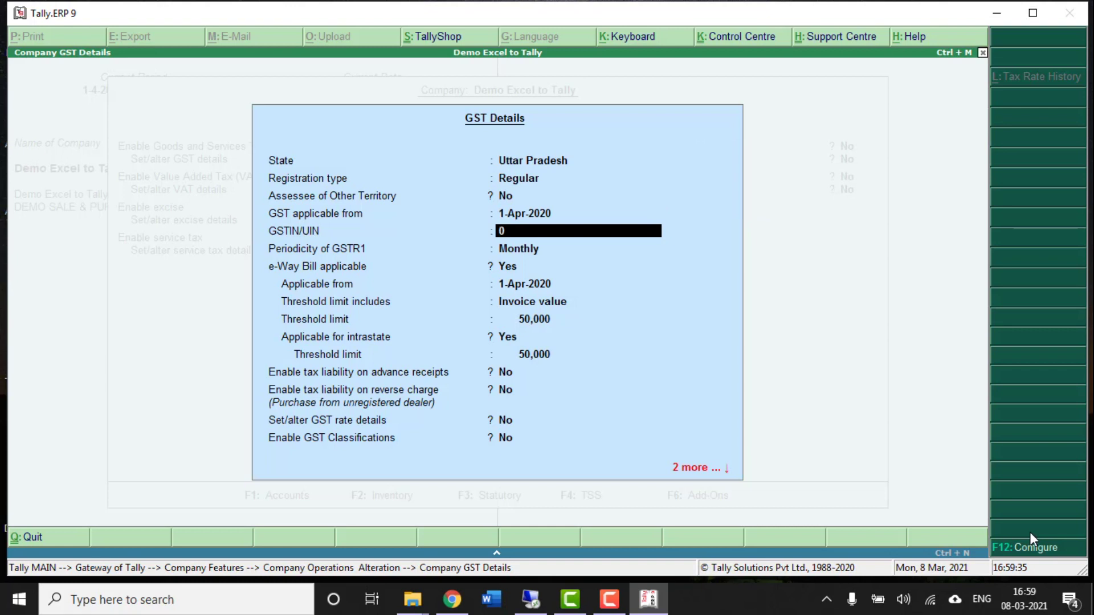
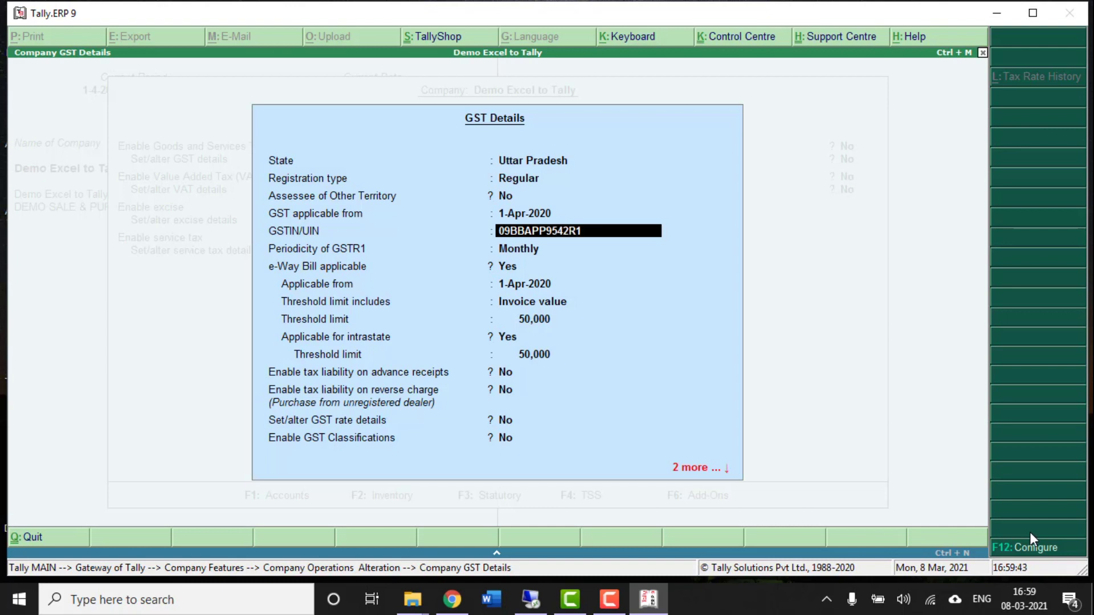
key("Return")
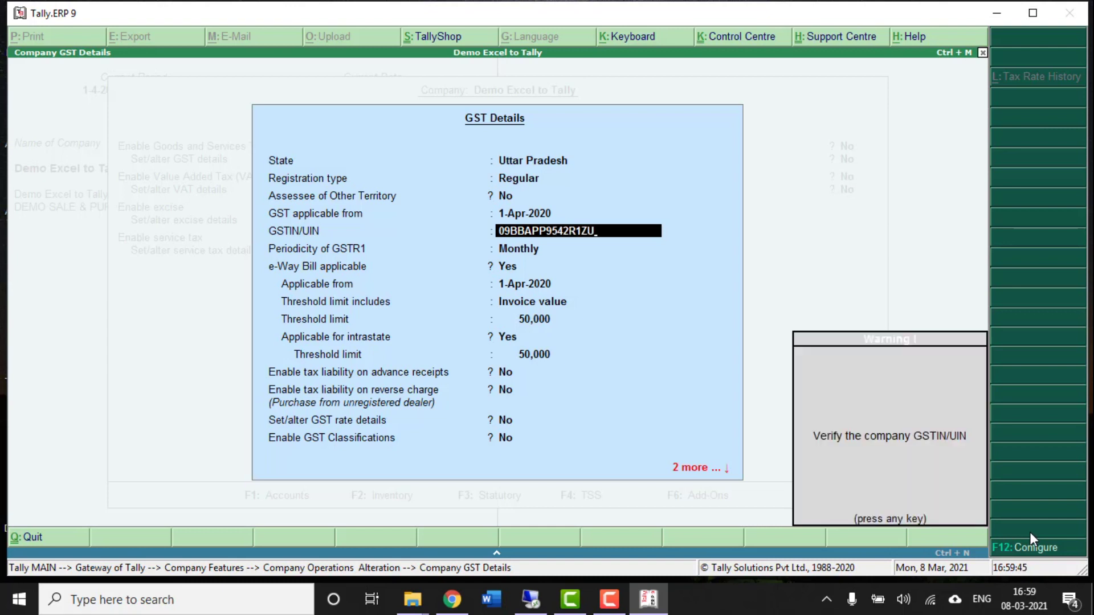
key("Return")
- Set GSTR1 periodicity to Quarterly and save the GST and statutory settings
key("Down")
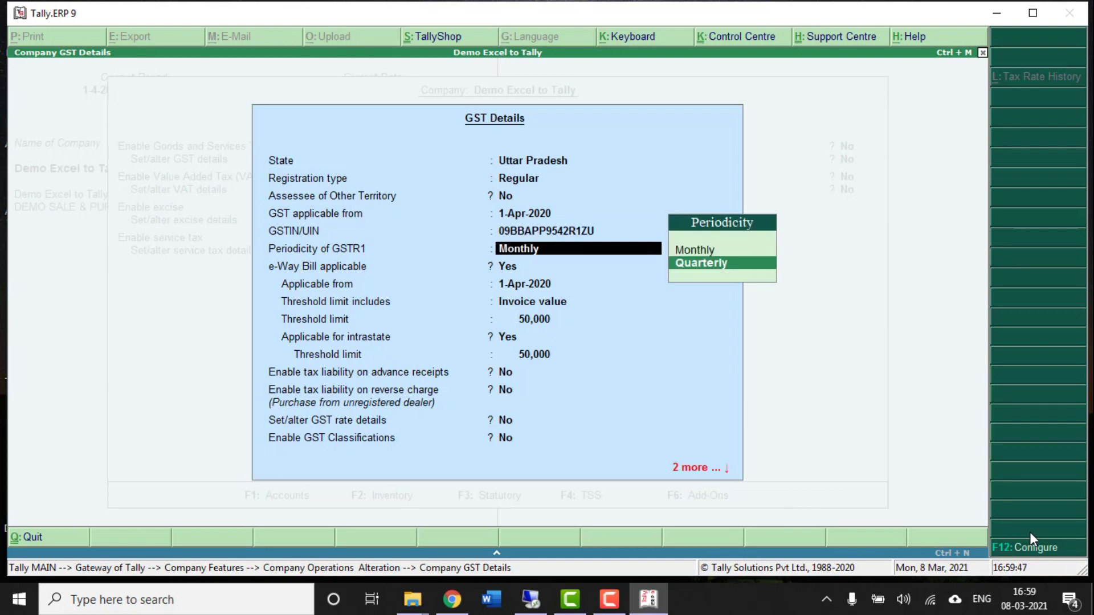
key("Return")
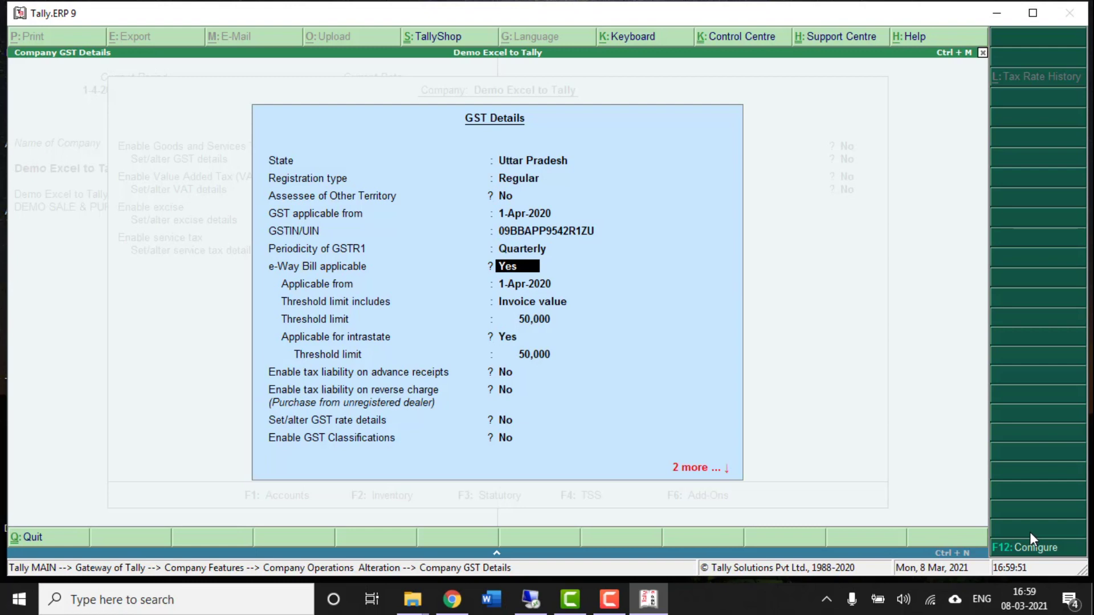
key("ctrl+a")
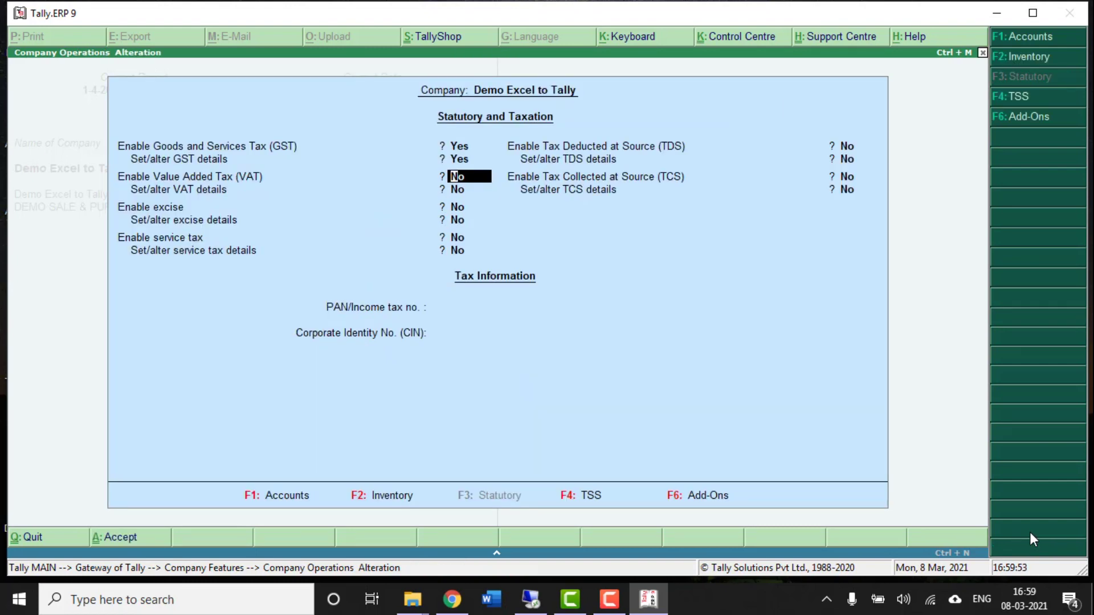
key("ctrl+a")
key("Escape")
key("Escape")
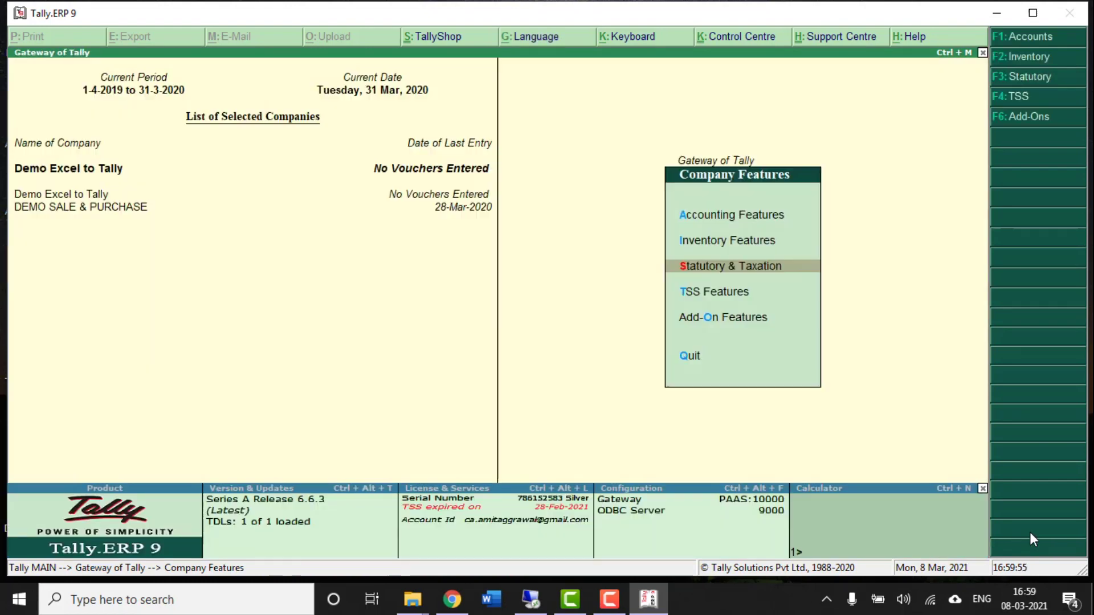
- Shut the DEMO SALE & PURCHASE company and return to the Gateway of Tally
key("Escape")
key("alt+F3")
key("h")
key("Down")
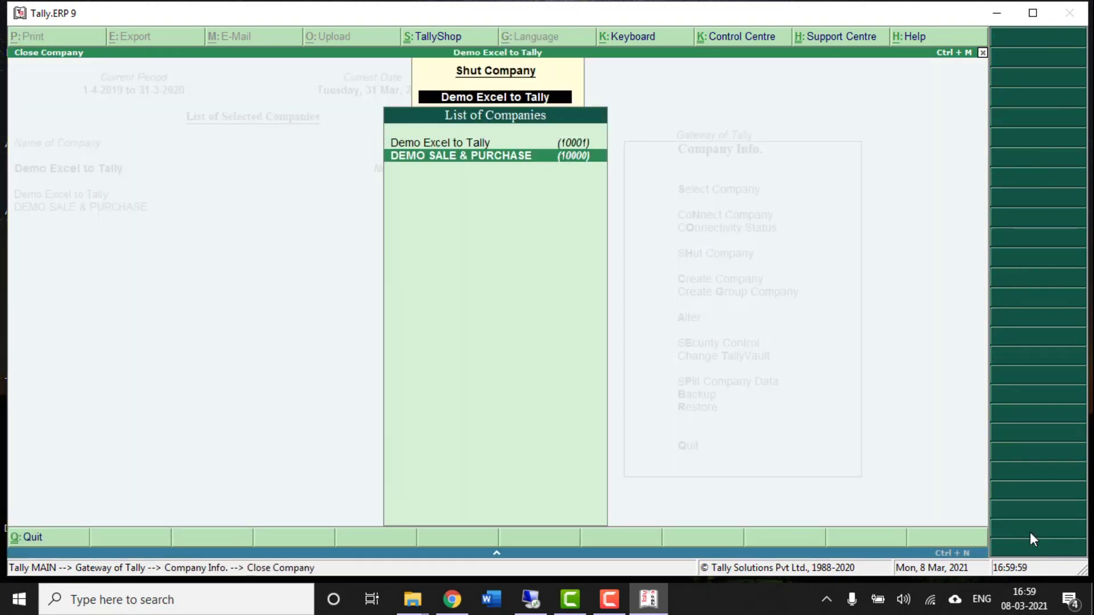
key("Return")
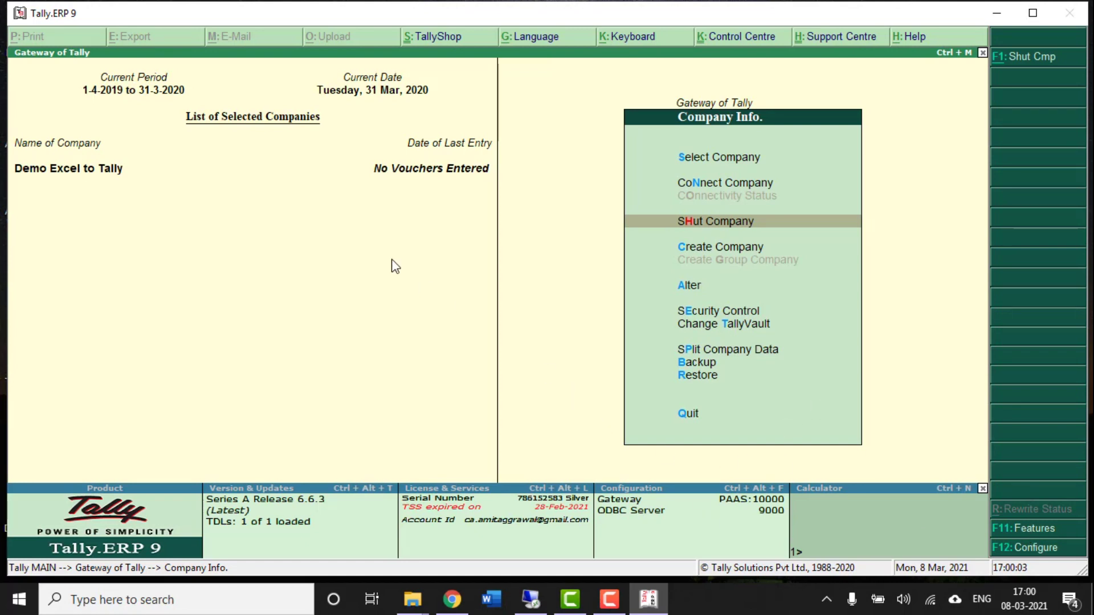
key("Up")
key("Up")
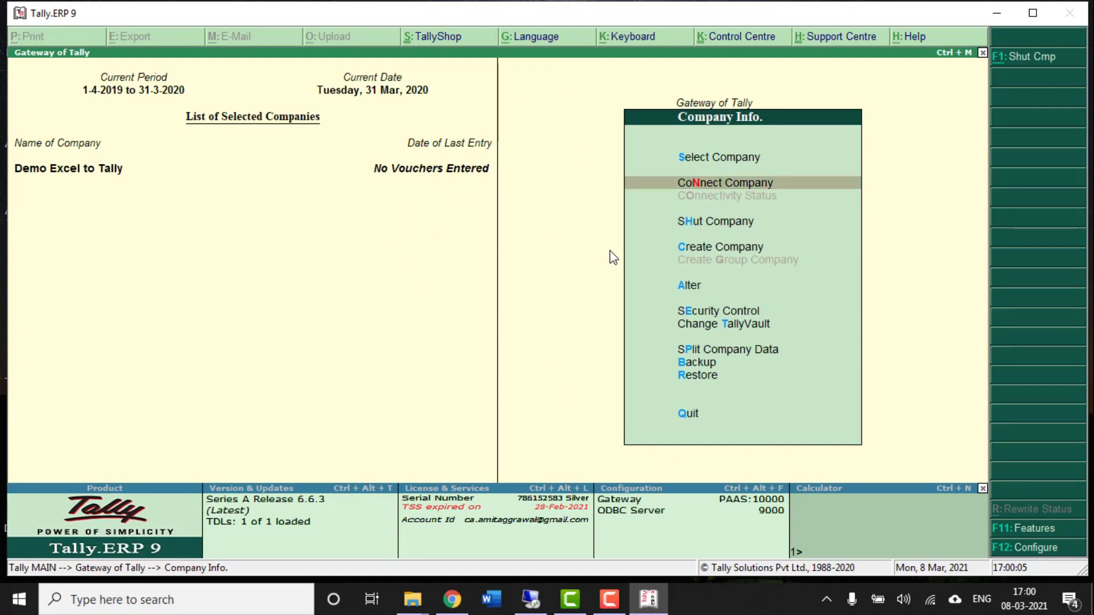
key("Escape")
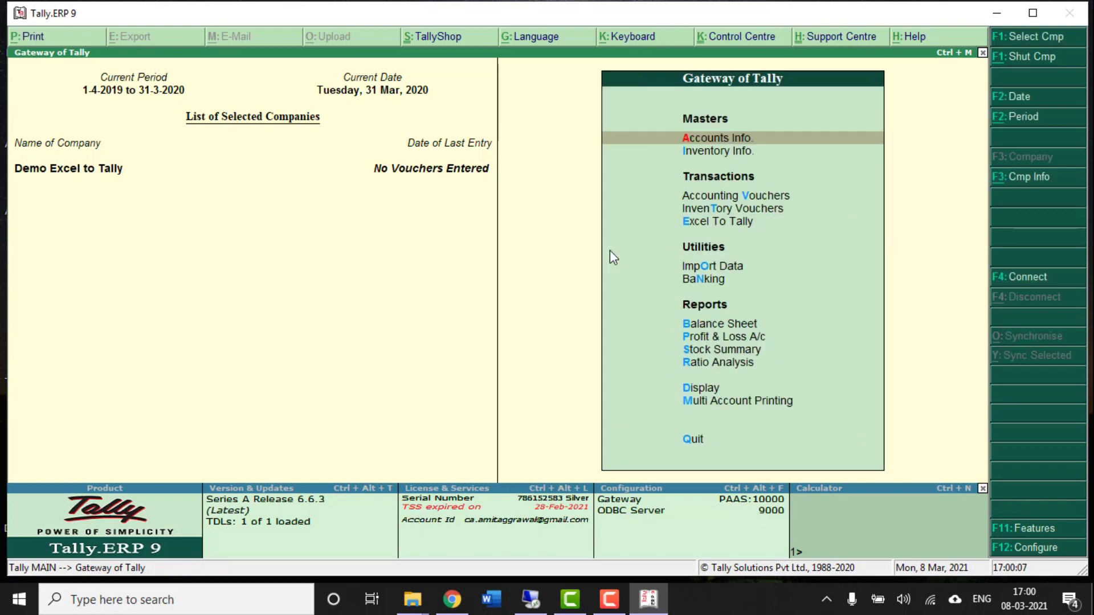
- Start a new voucher type under Accounts Info > Voucher Types > Create
key("Return")
key("Down")
key("Down")
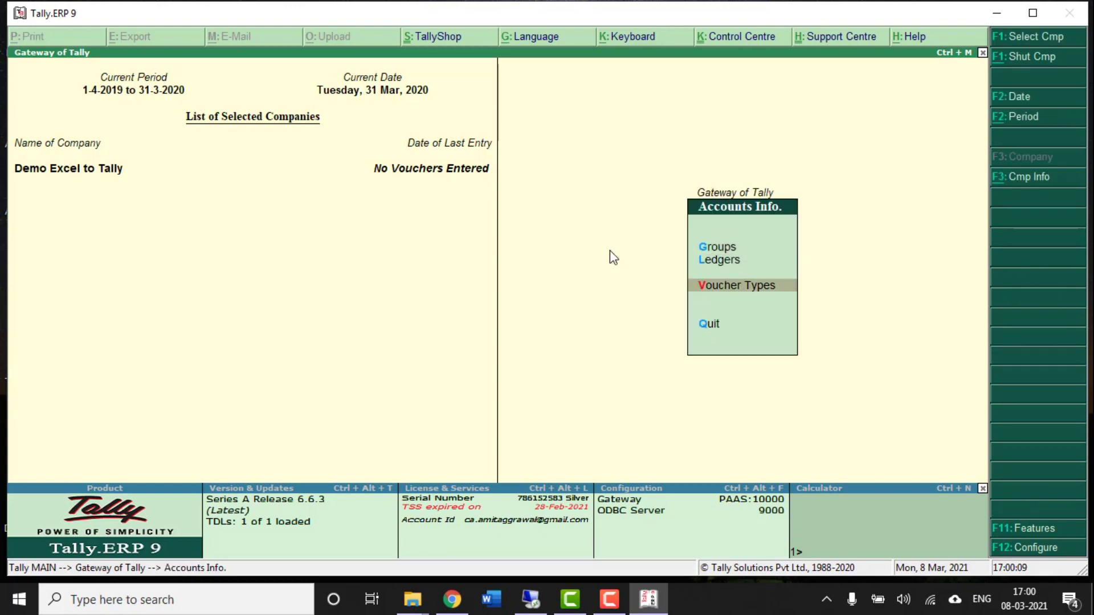
key("Return")
key("Down")
key("Down")
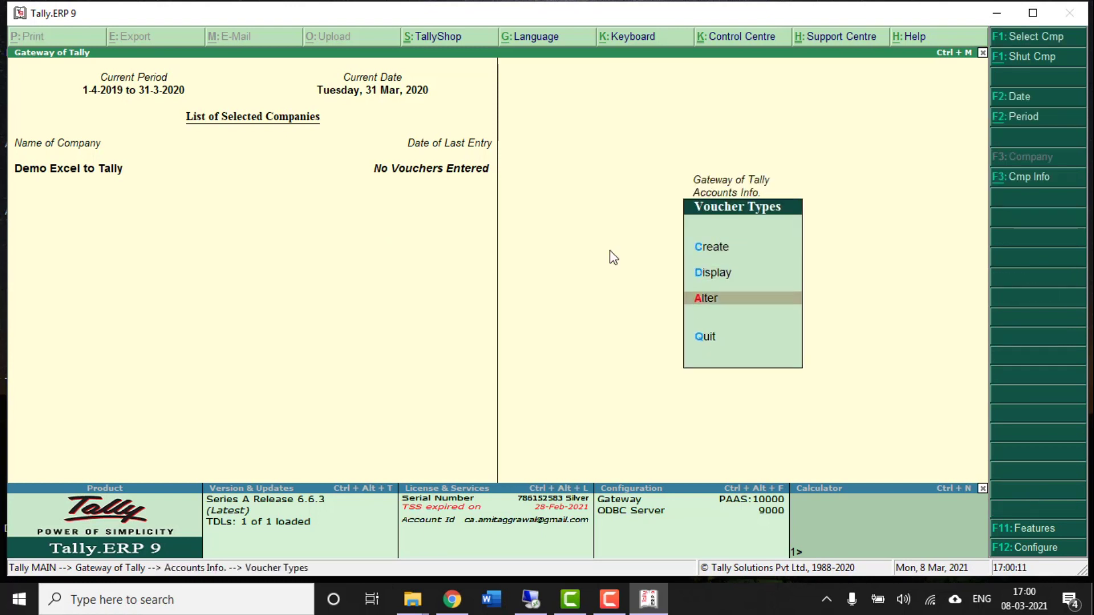
key("Up")
key("Up")
key("Return")
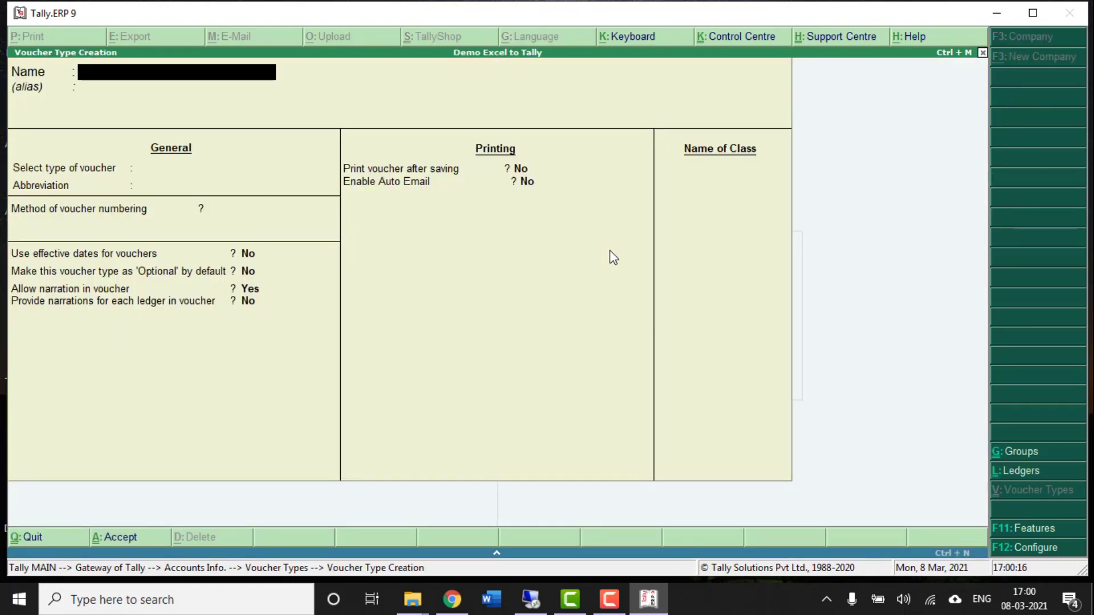
- Save voucher type 'GST SALES' of type Sales with Manual numbering and Prevent duplicates set to Yes
type("GST SALES")
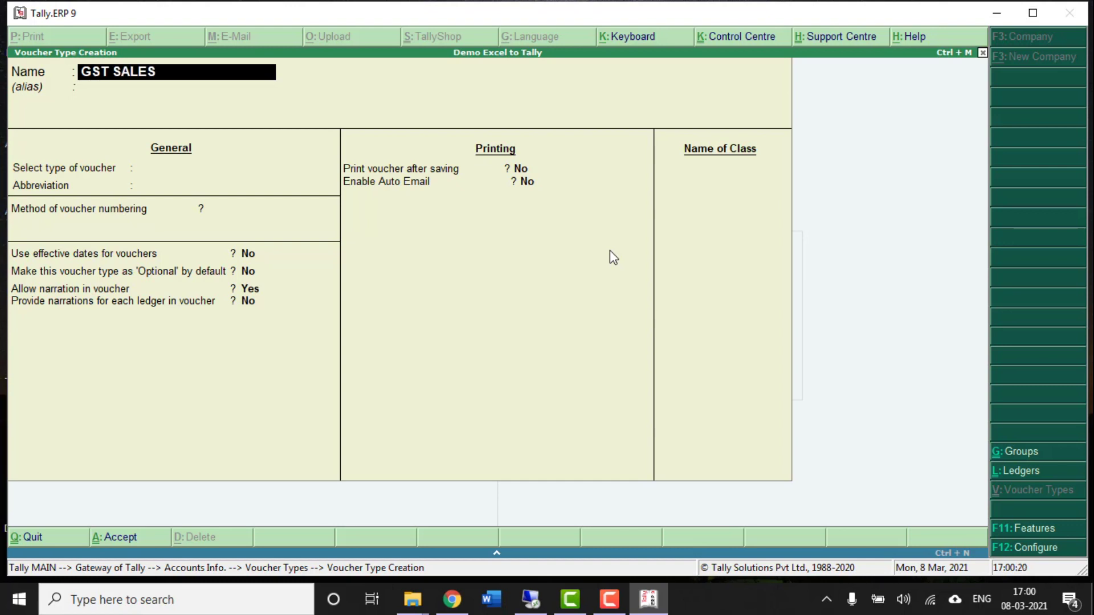
key("Return")
key("Return")
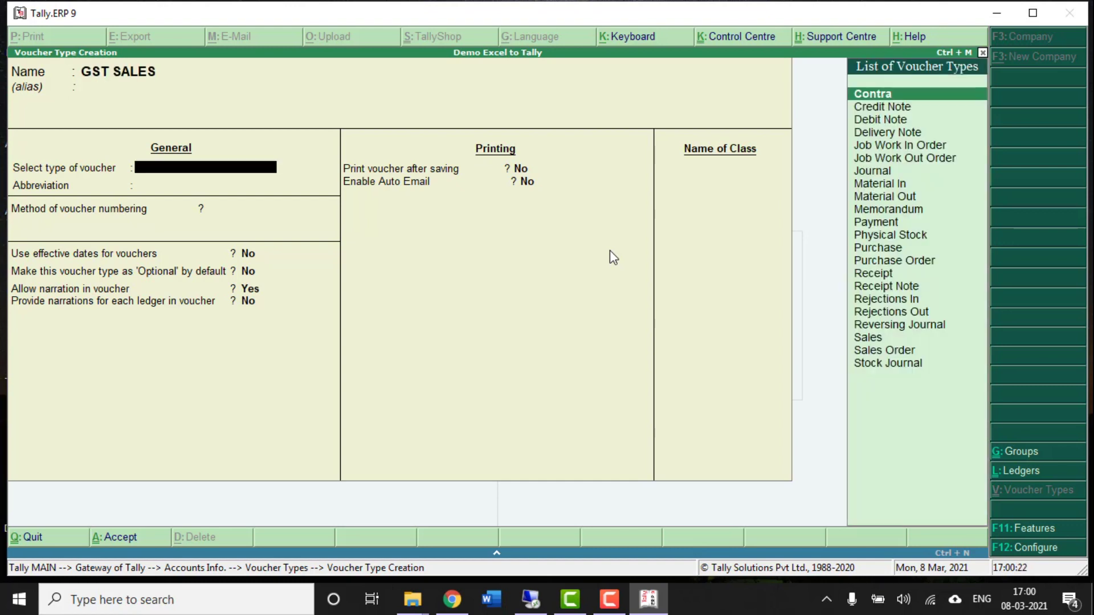
type("SA")
key("Return")
key("Return")
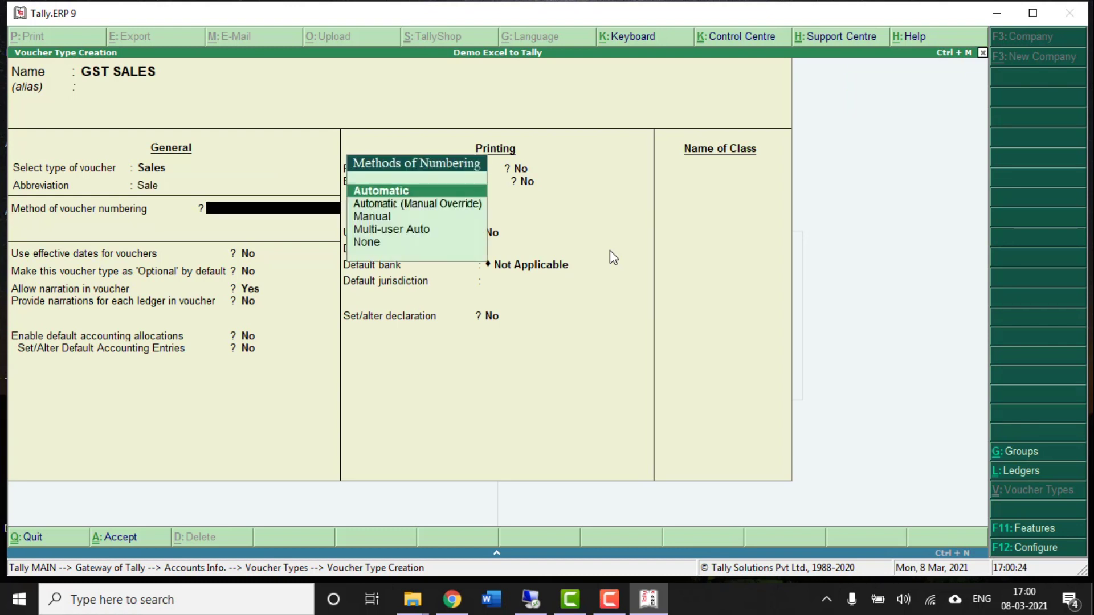
key("Down")
key("Down")
key("Return")
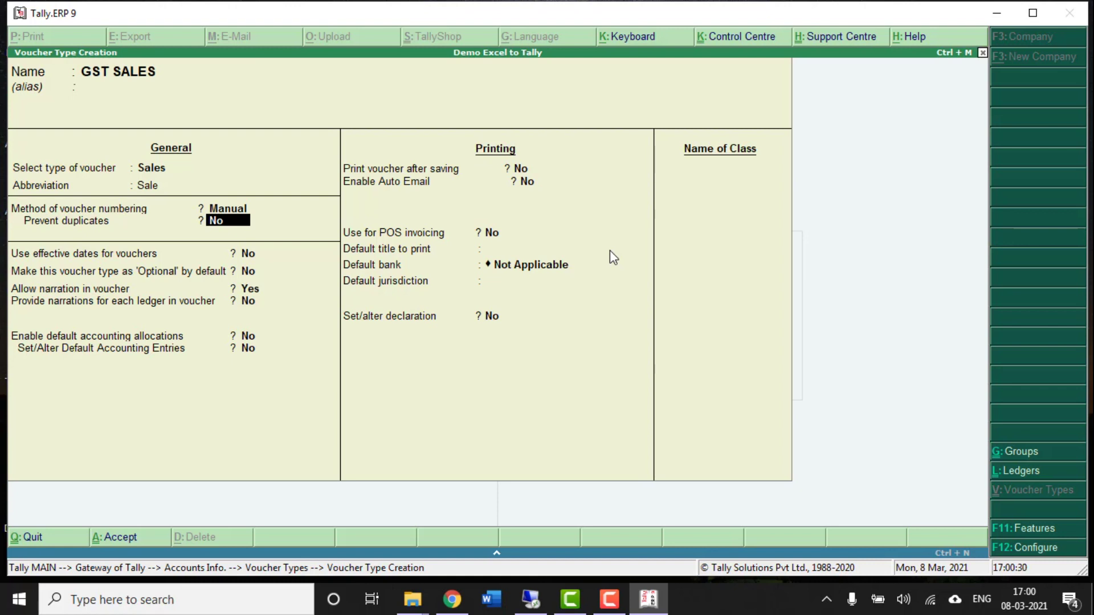
type("Y")
key("Return")
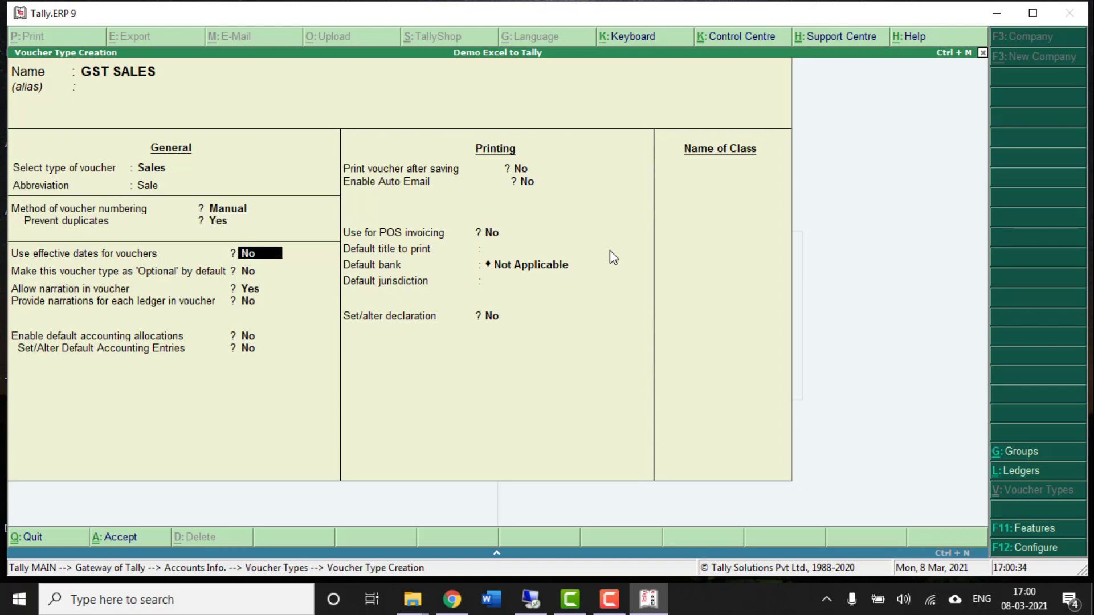
key("ctrl+a")
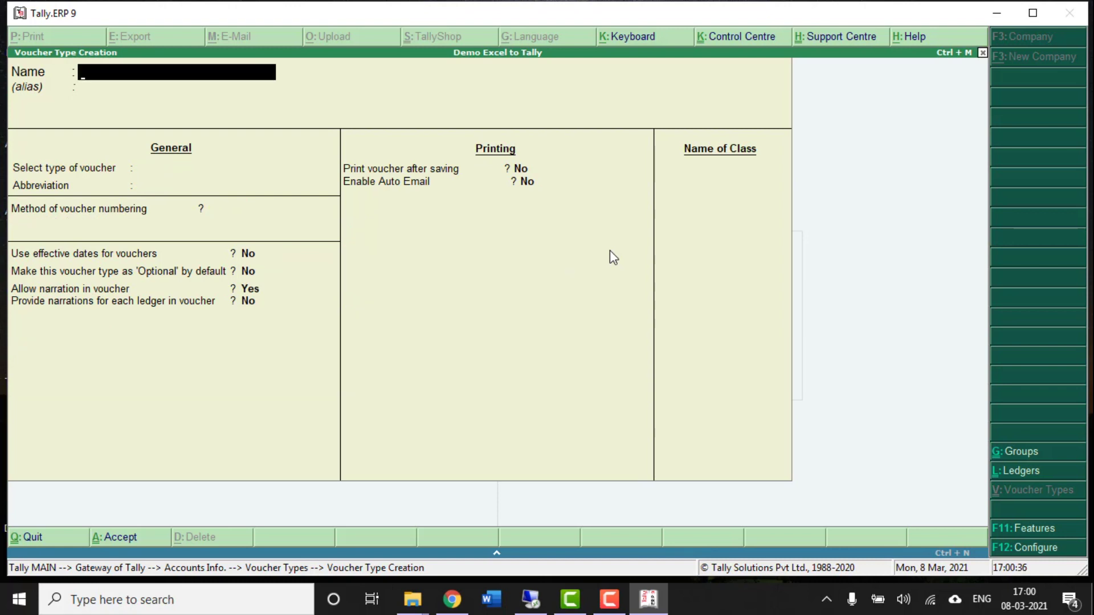
- Save voucher type 'PURCHASE GST' of type Purchase with Manual numbering, then go back to the Gateway
type("PURCHASE GST")
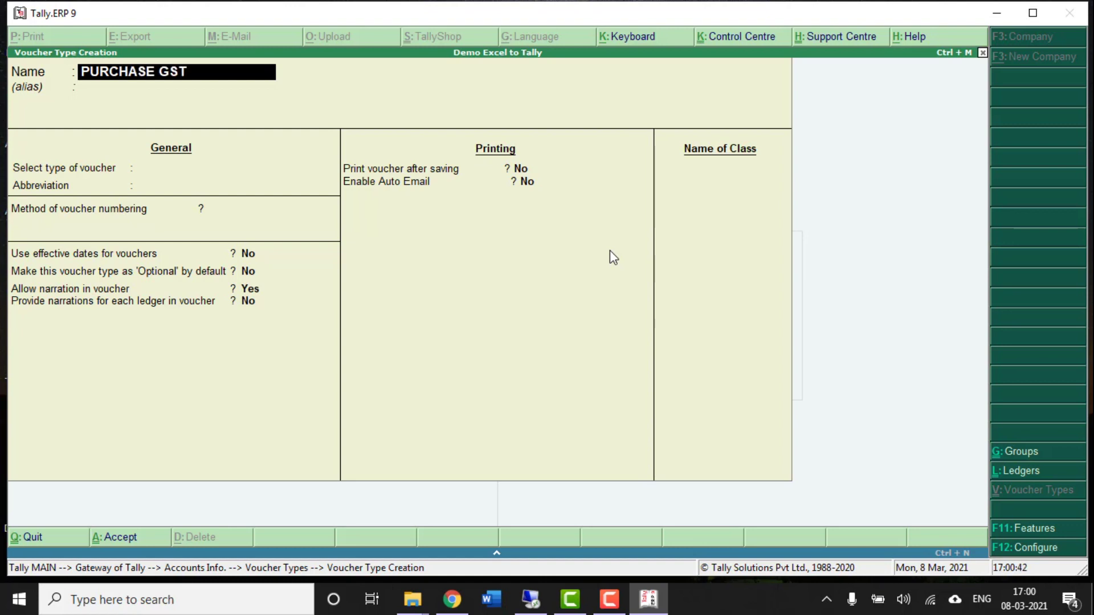
key("Return")
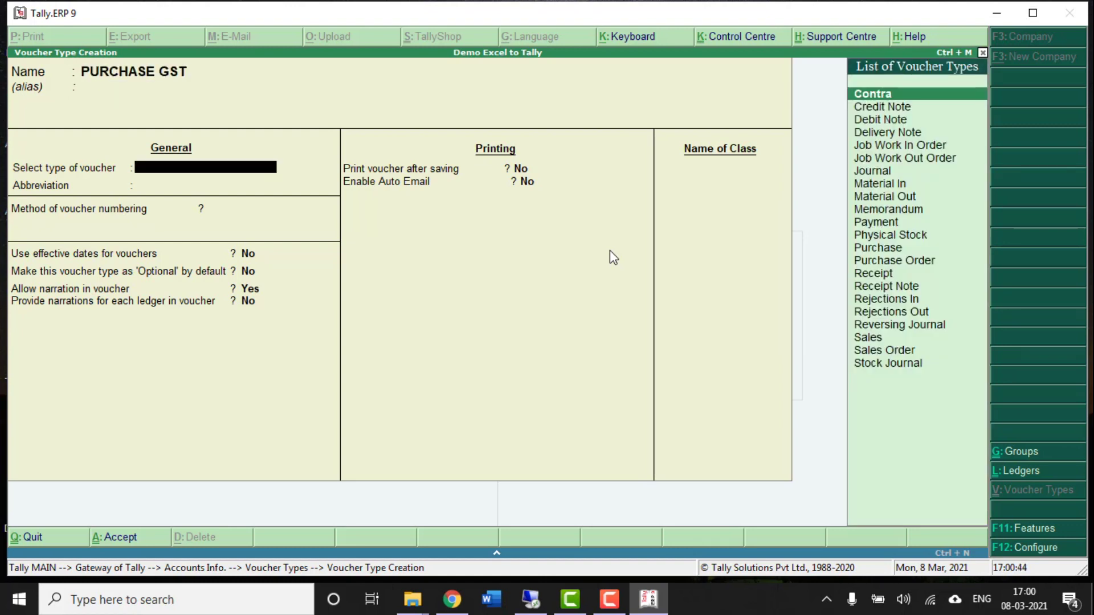
type("PU")
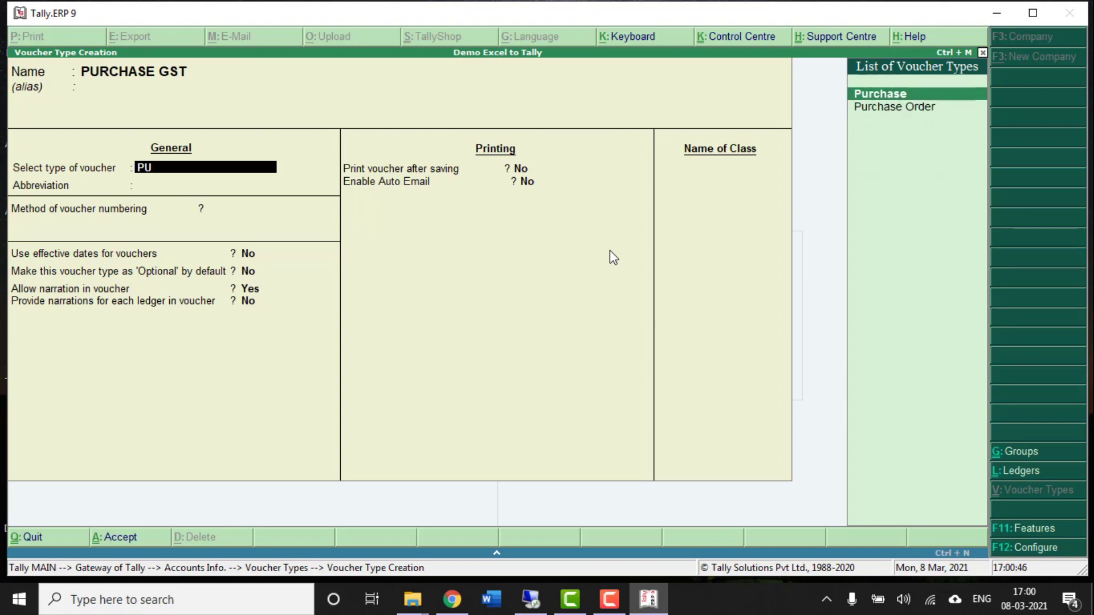
key("Return")
key("Return")
key("Down")
key("Down")
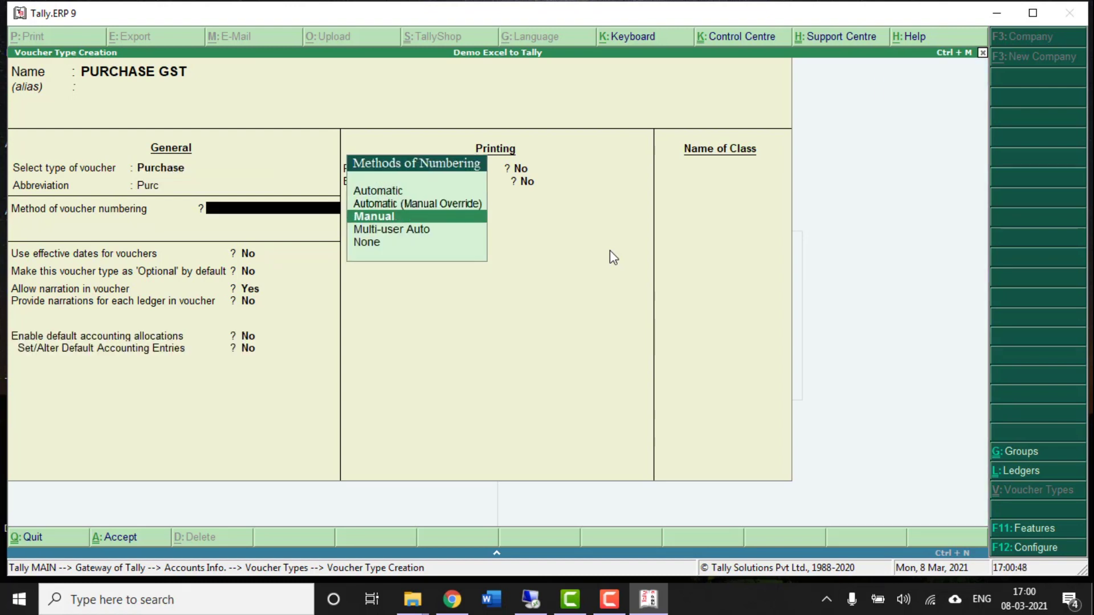
key("Return")
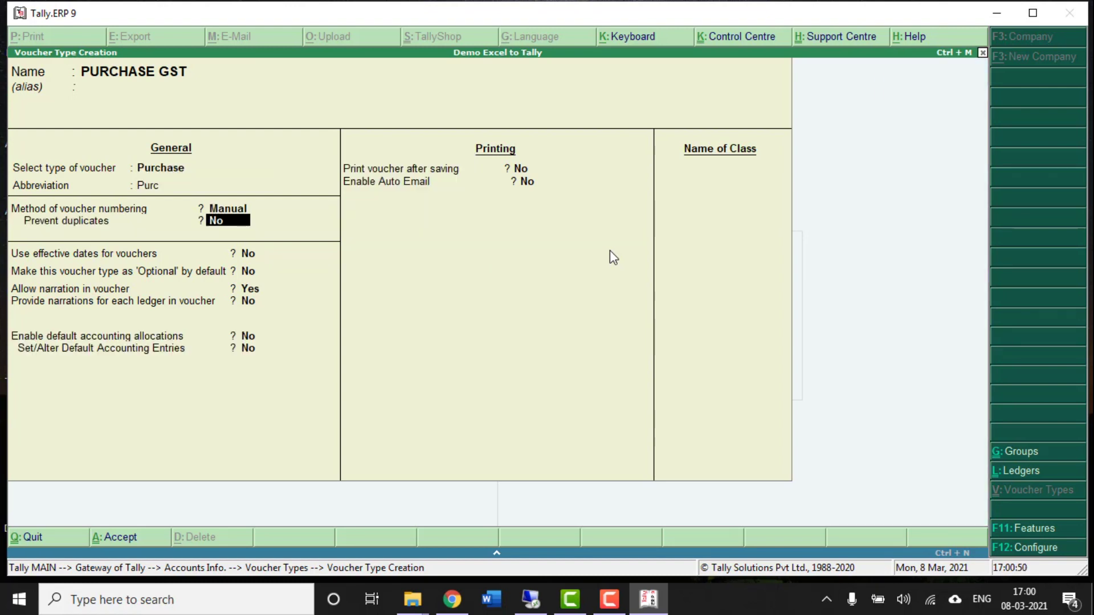
key("ctrl+a")
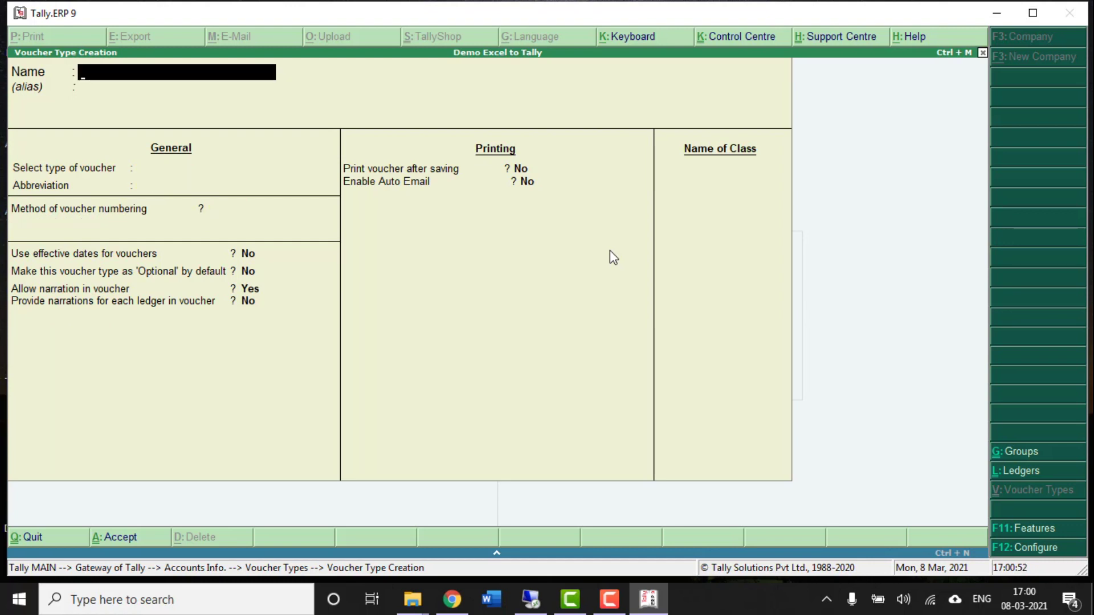
key("Escape")
key("Escape")
key("Escape")
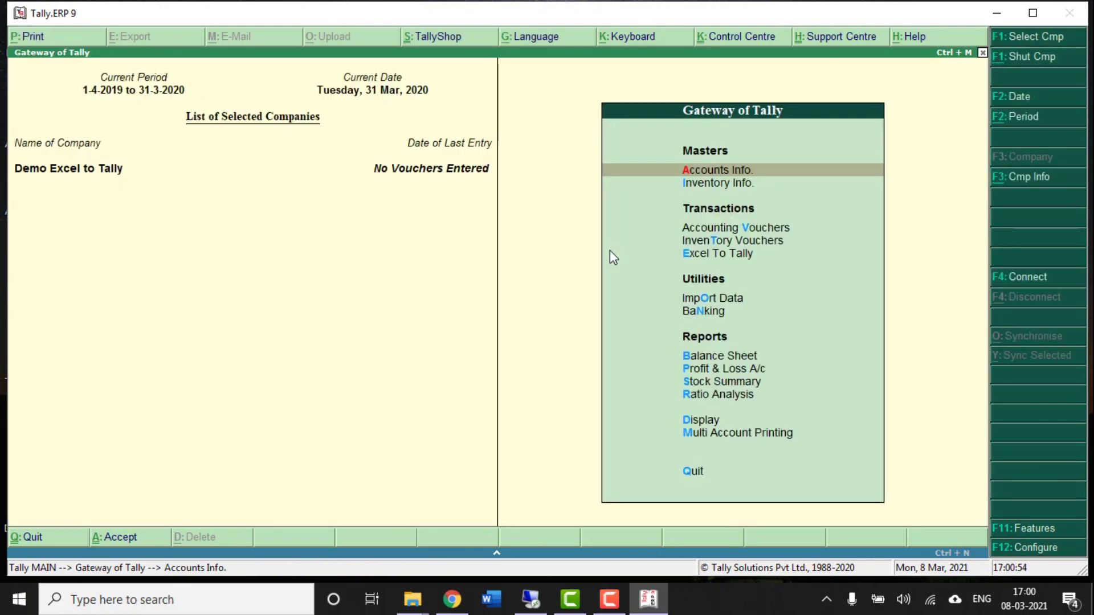
key("Return")
key("Down")
key("Return")
key("Down")
key("Return")
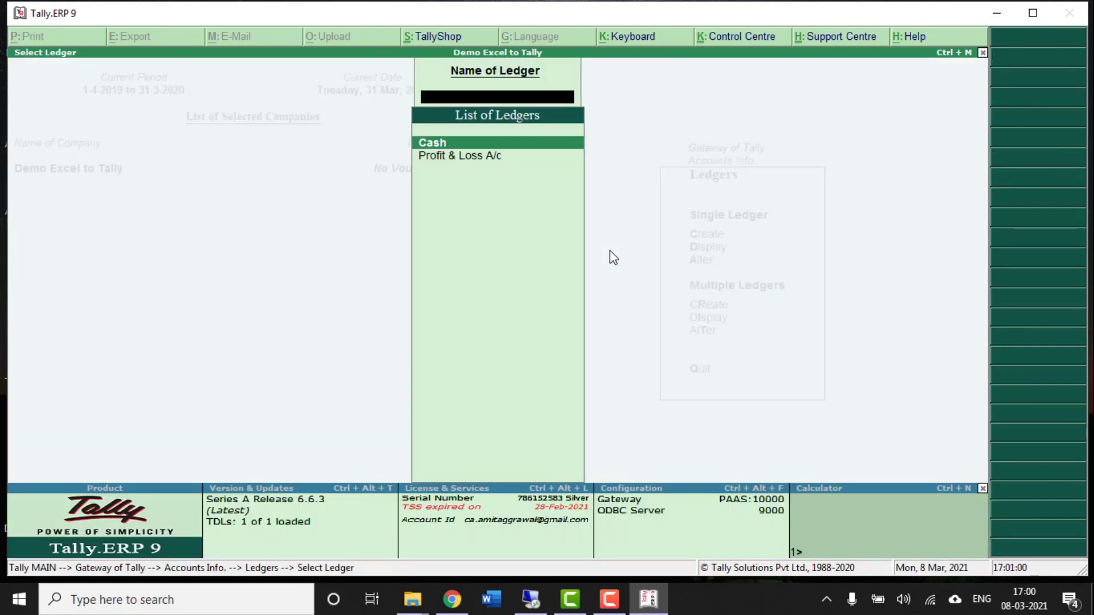
key("Escape")
key("Escape")
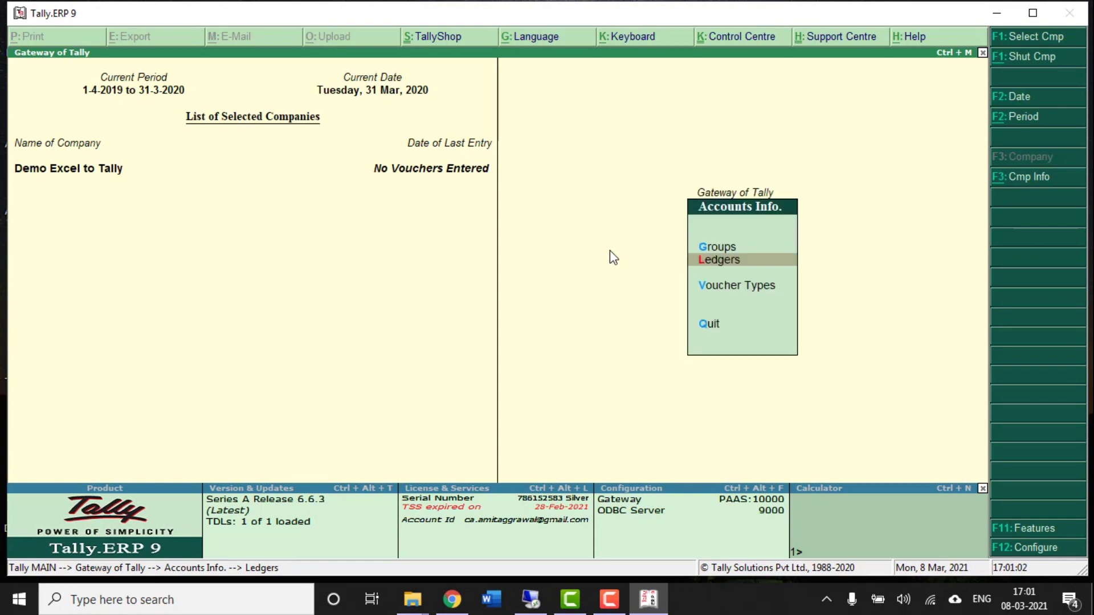
key("Escape")
key("Down")
key("Down")
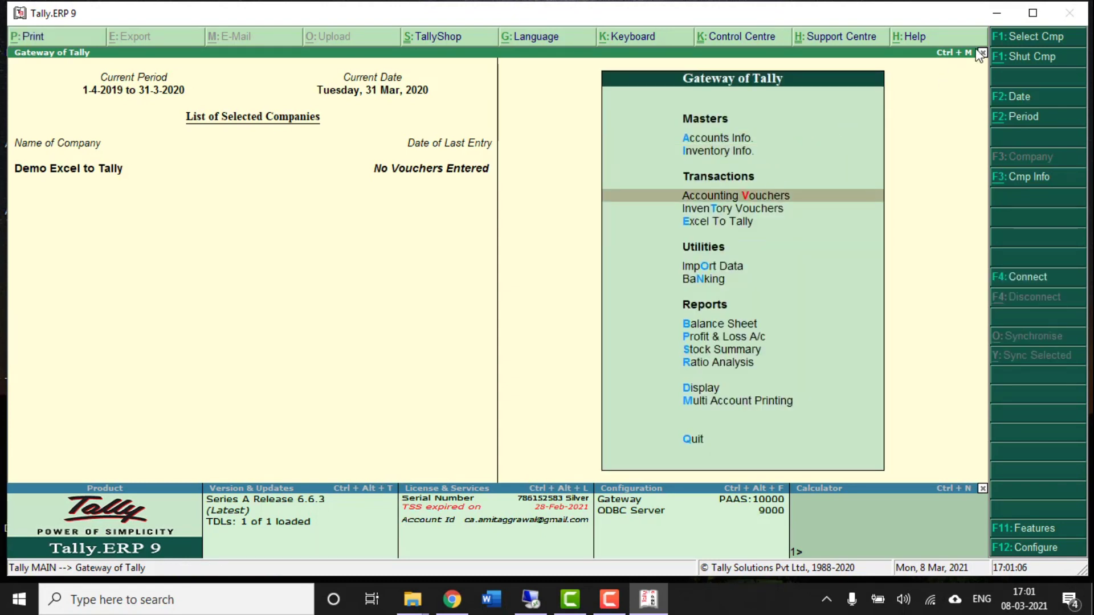
- Minimize Tally and open Excel To Tally for GST Purchase.xls from the Shree Material folder
left_click(996, 17)
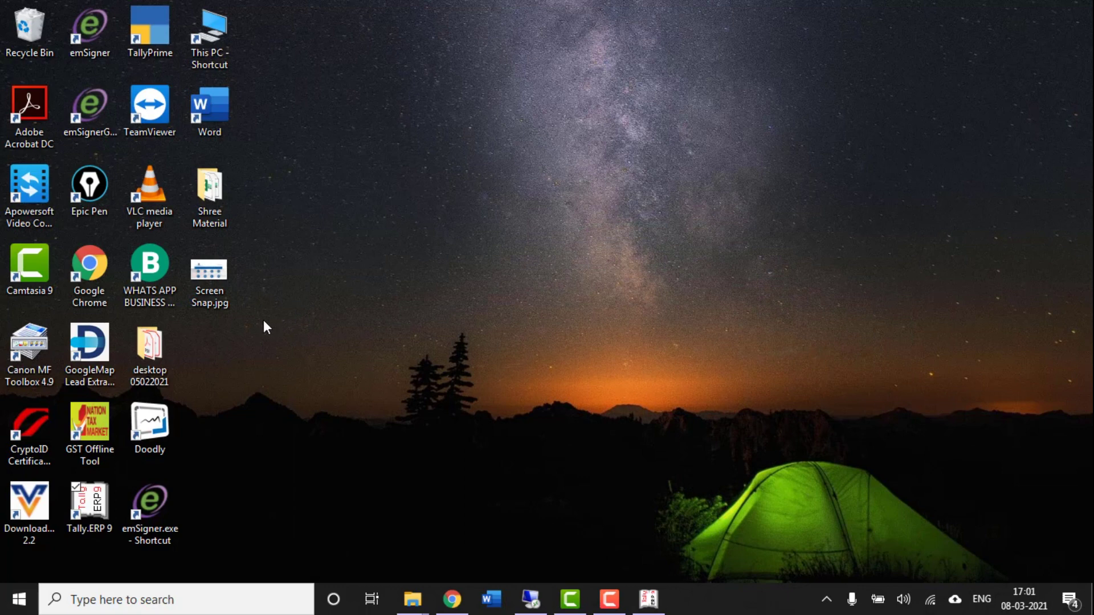
double_click(224, 179)
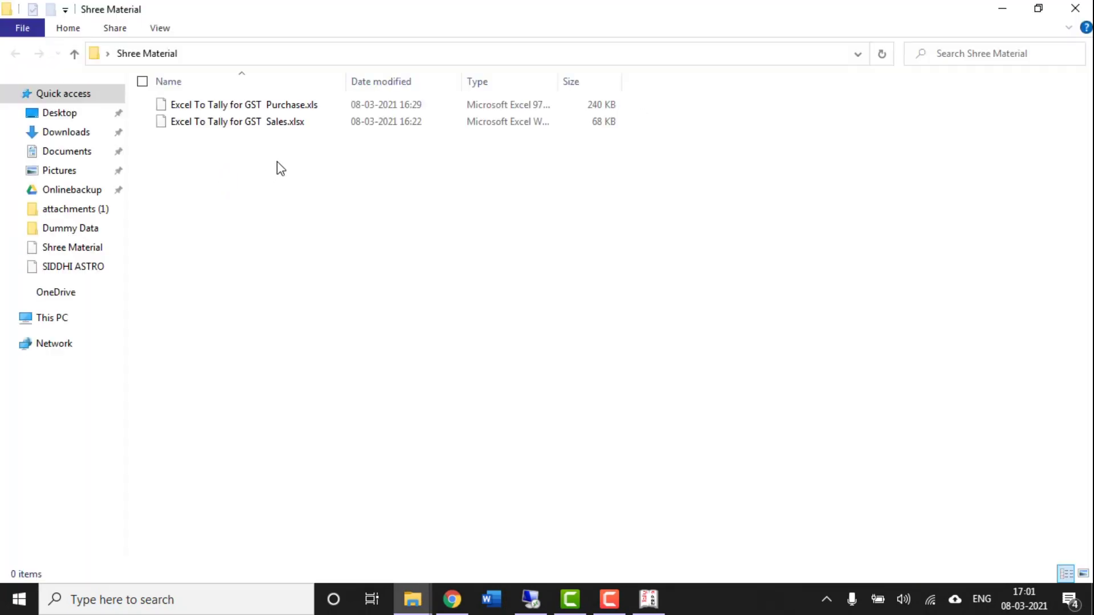
left_click(282, 108)
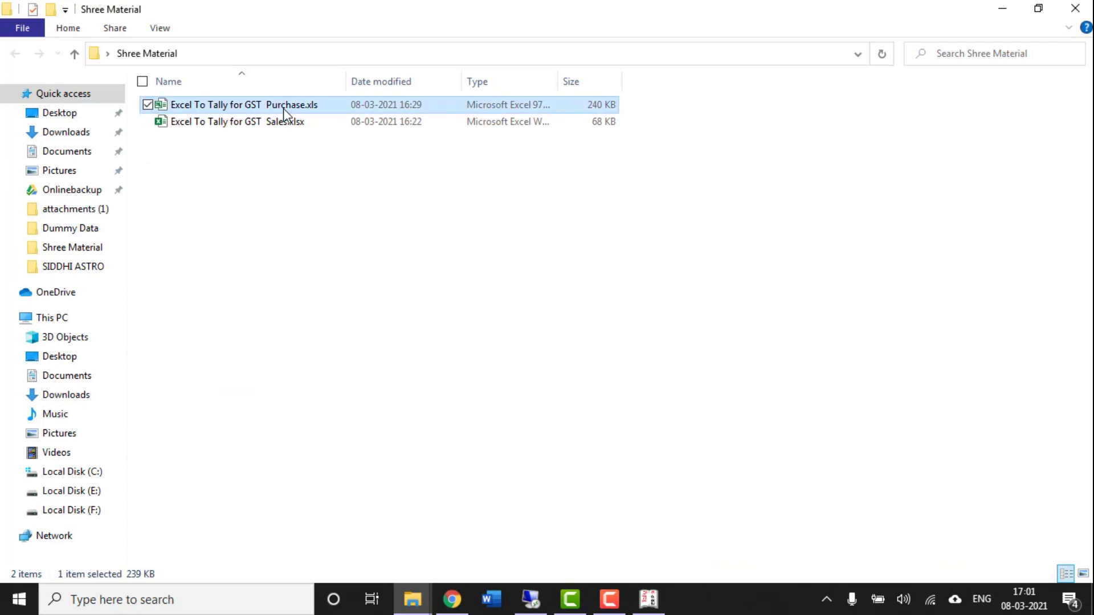
double_click(282, 108)
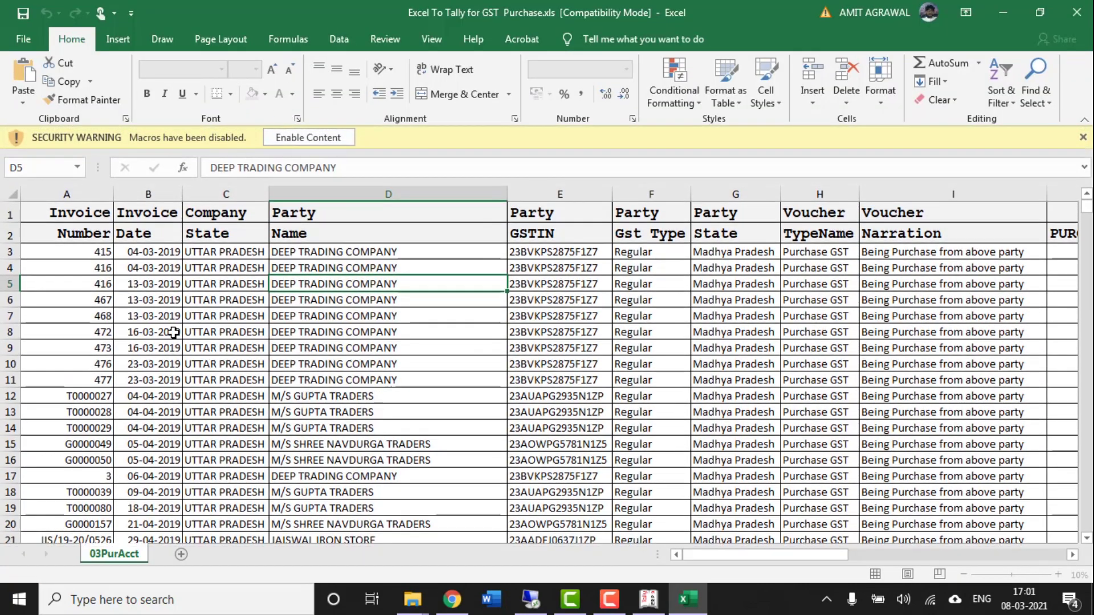
- Enable content and review the Invoice Number, Invoice Date, Company State, Party Name and Party GSTIN columns
left_click(311, 140)
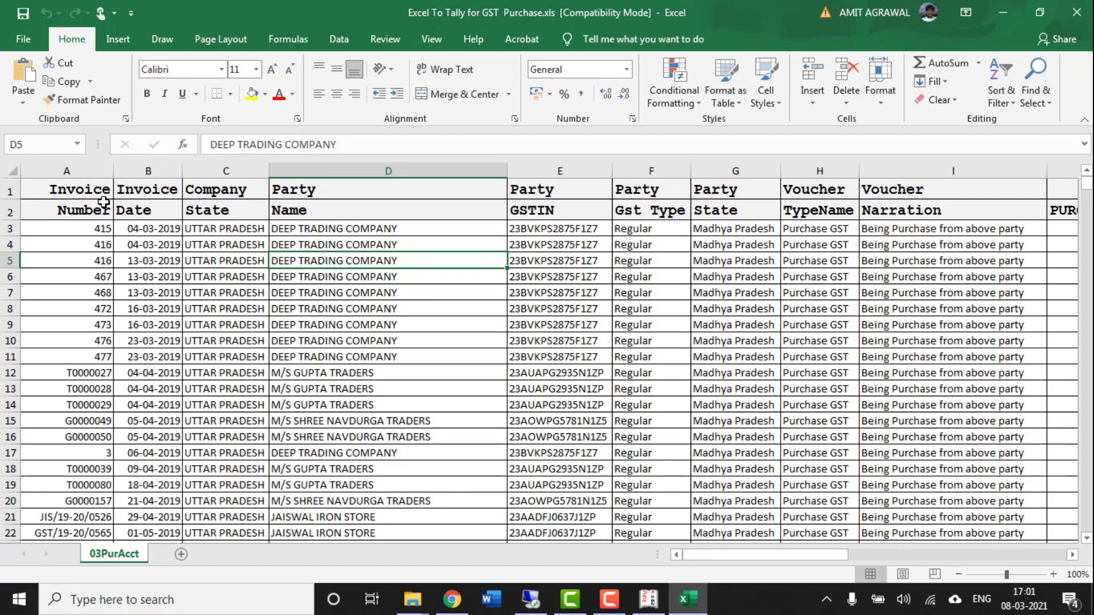
left_click(82, 173)
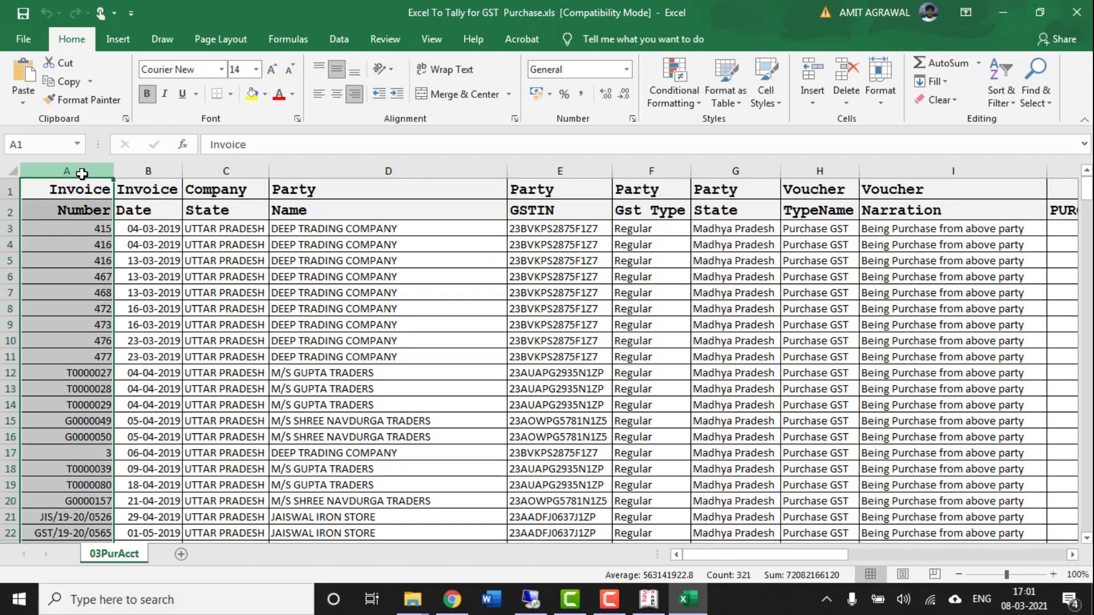
left_click(163, 168)
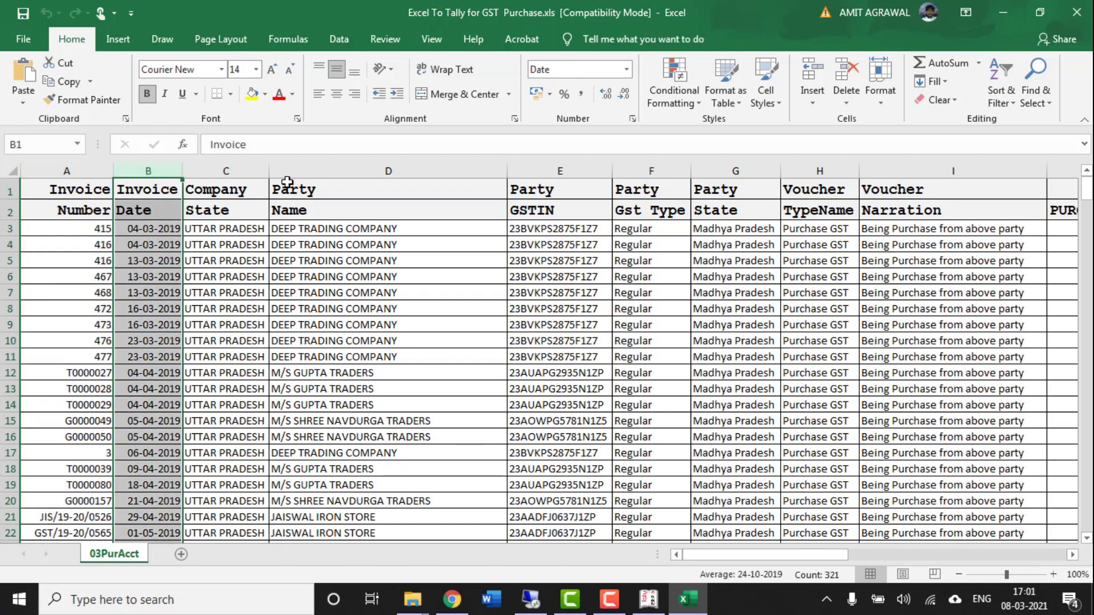
left_click(246, 169)
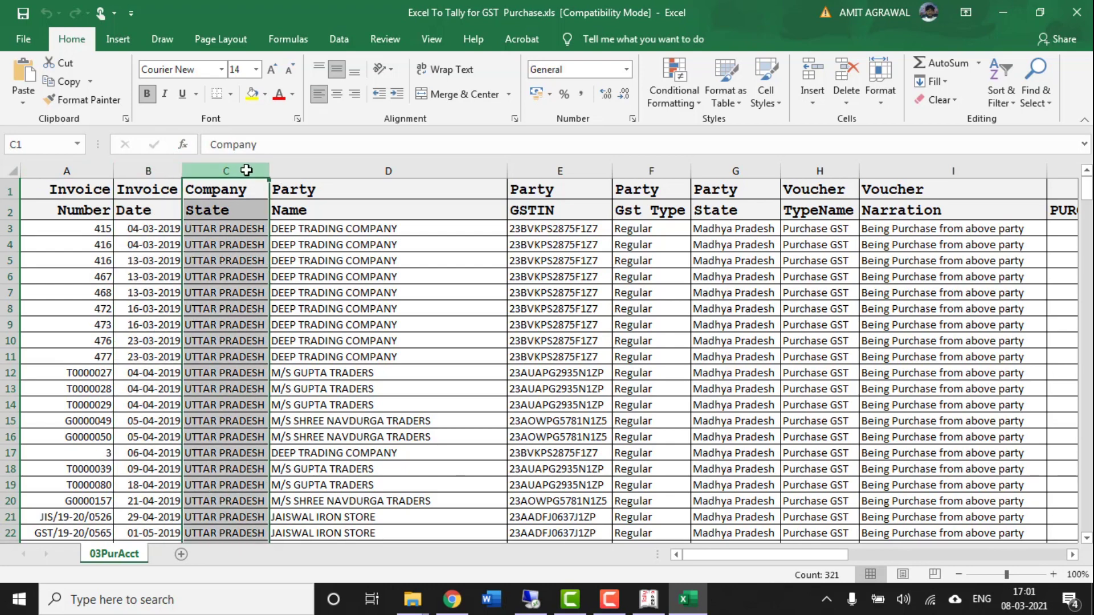
left_click(327, 173)
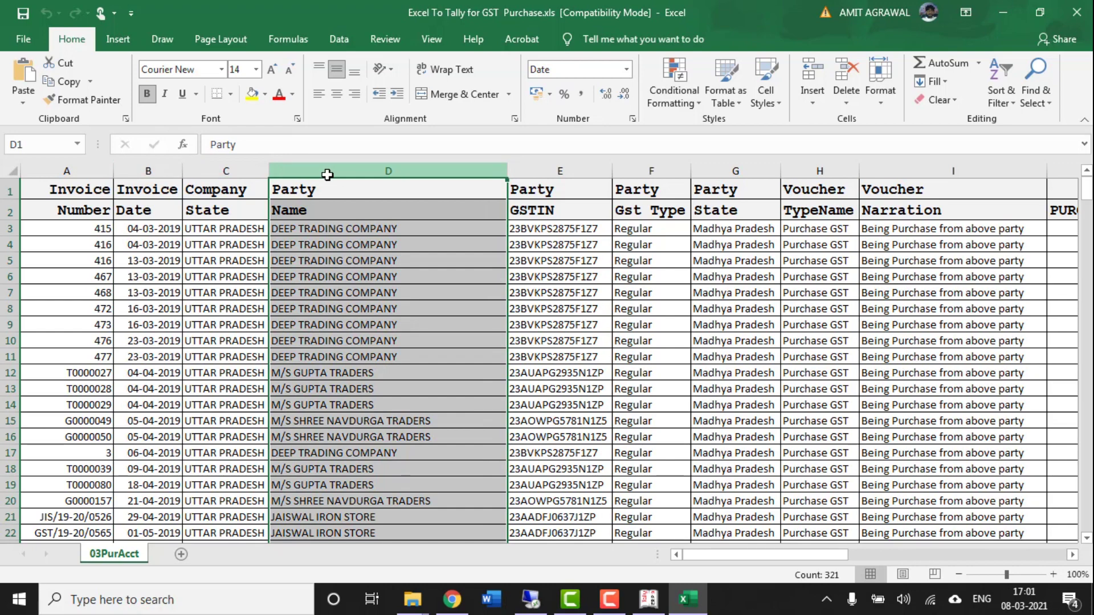
left_click(564, 168)
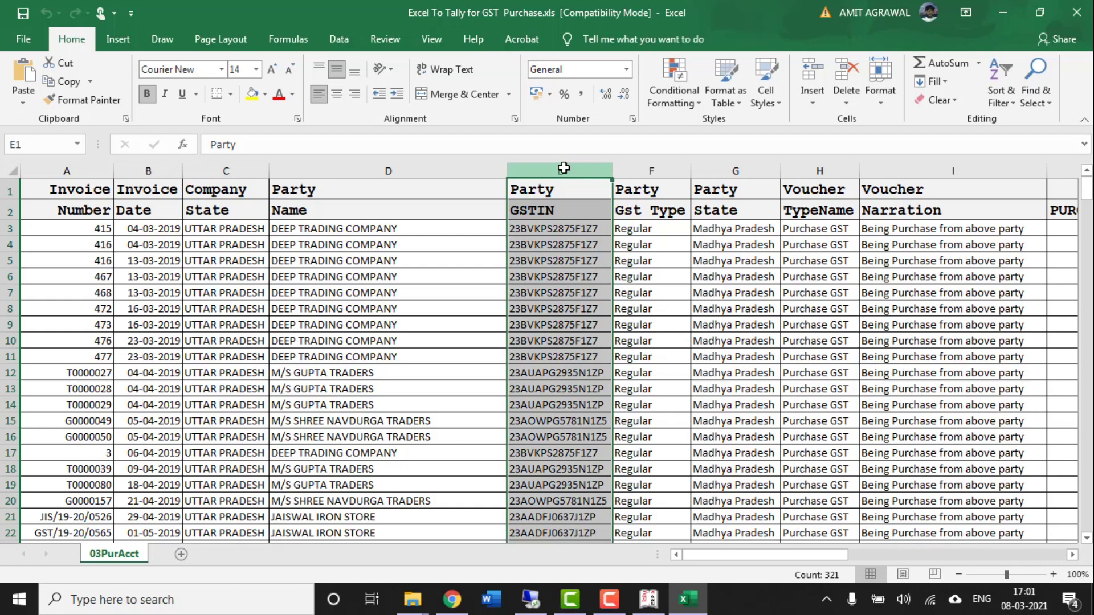
- Review the first invoice row's Gst Type, party state, Purchase GST voucher type and narration
key("Right")
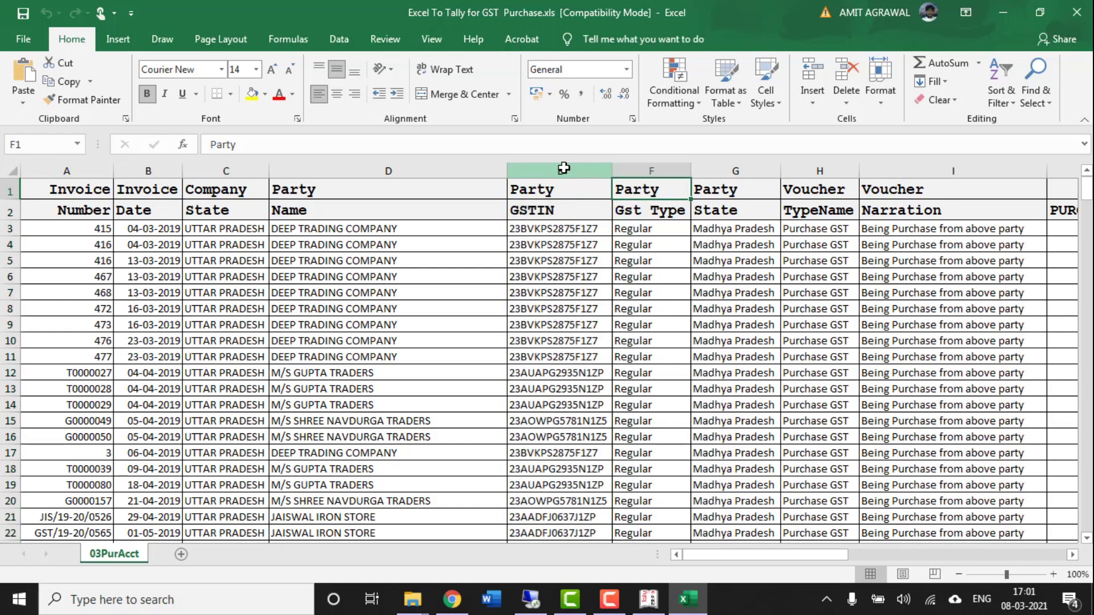
key("Down")
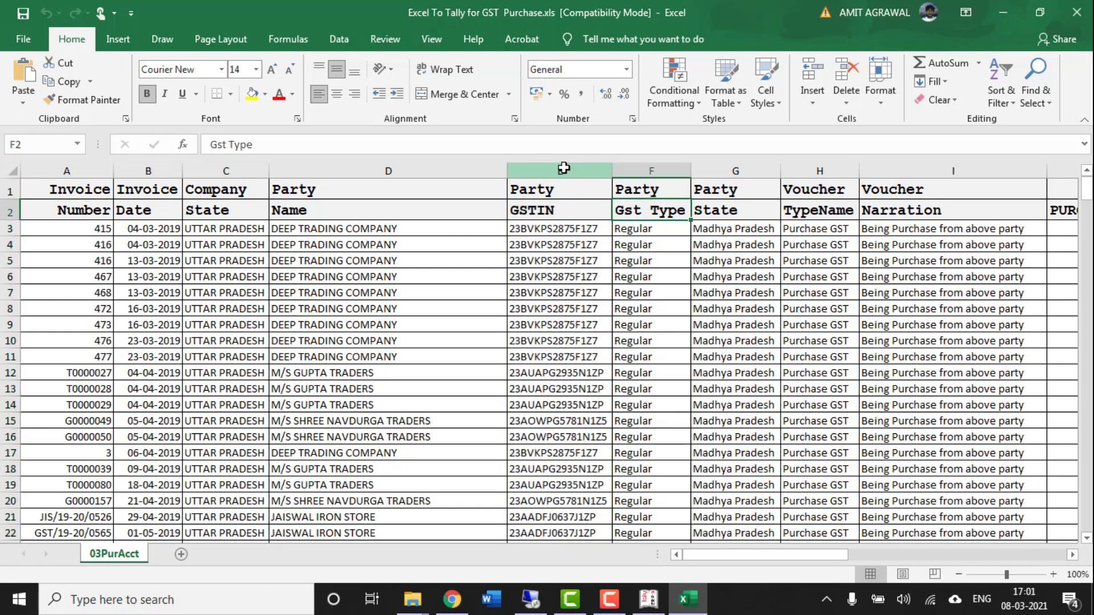
key("Down")
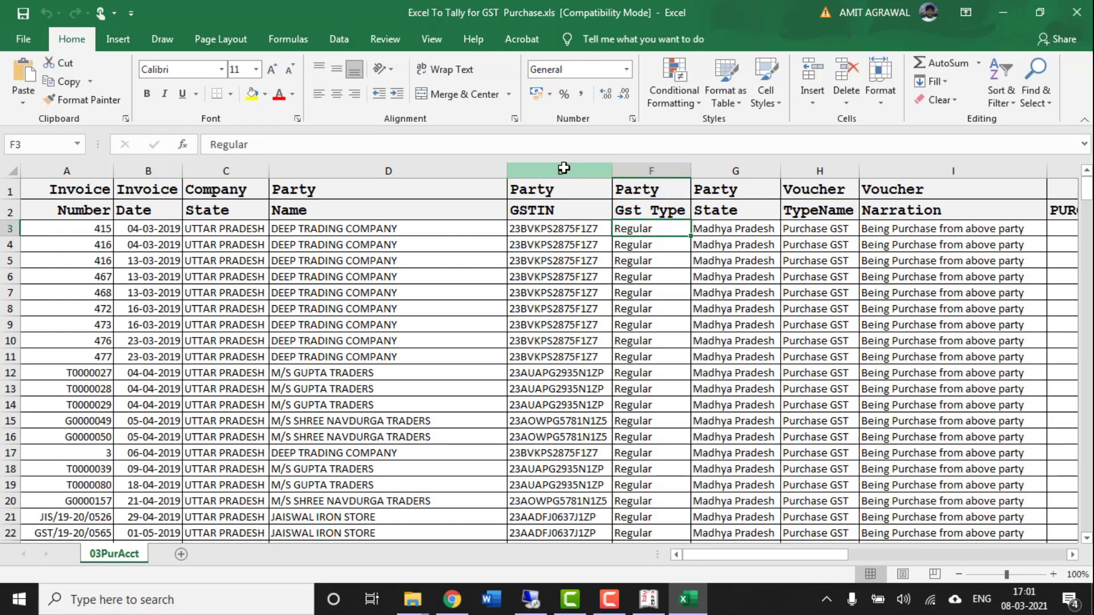
key("Right")
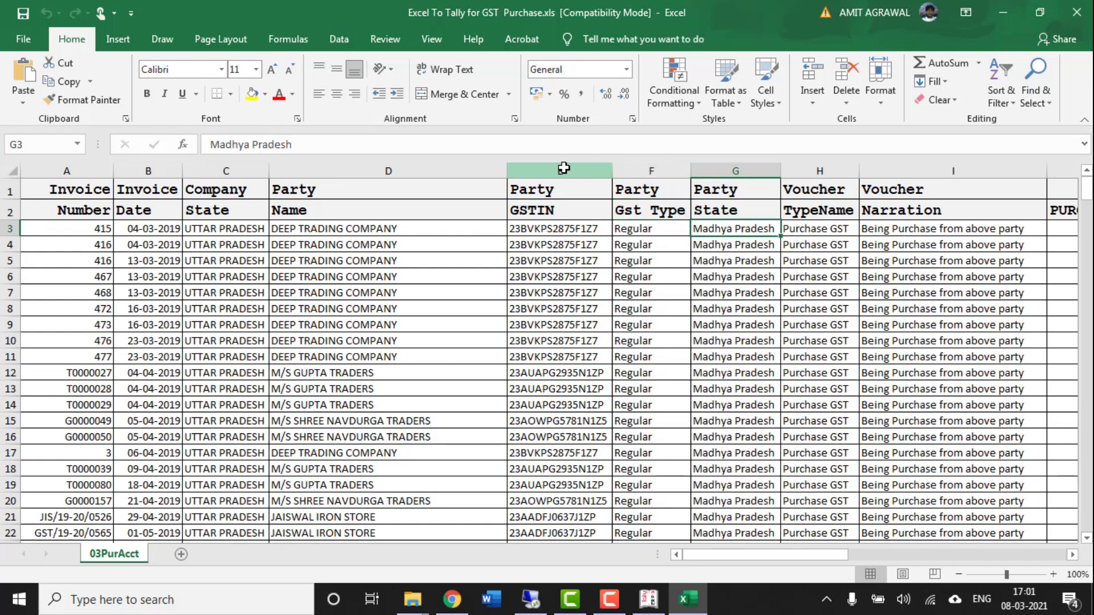
key("Left")
key("Left")
key("Left")
key("Right")
key("Right")
key("Right")
key("Left")
key("Left")
key("Left")
key("Right")
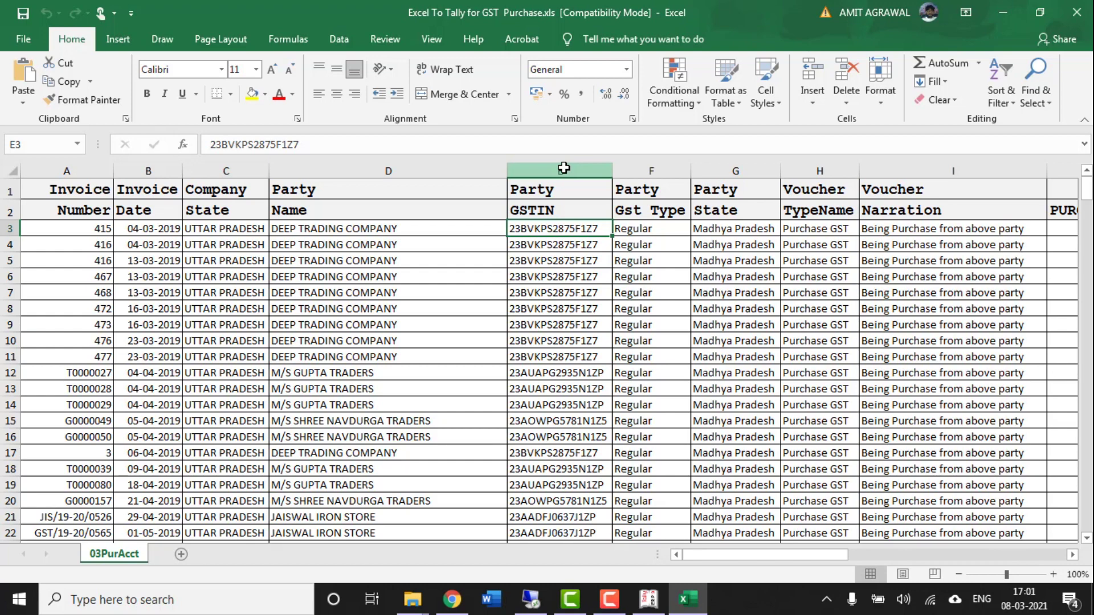
key("Right")
key("Right")
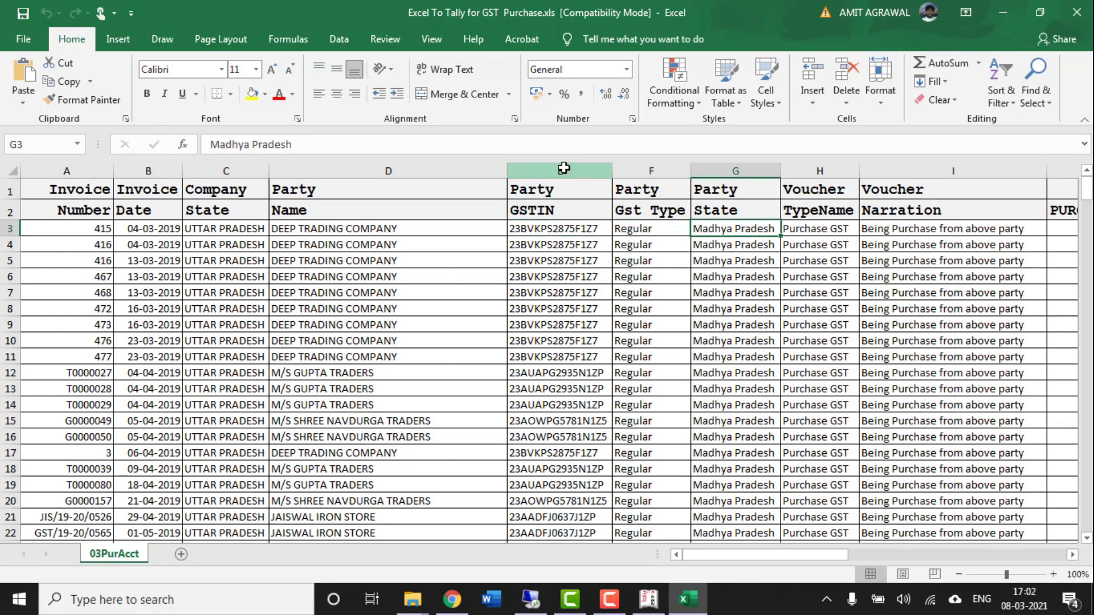
key("Right")
key("Right")
key("Left")
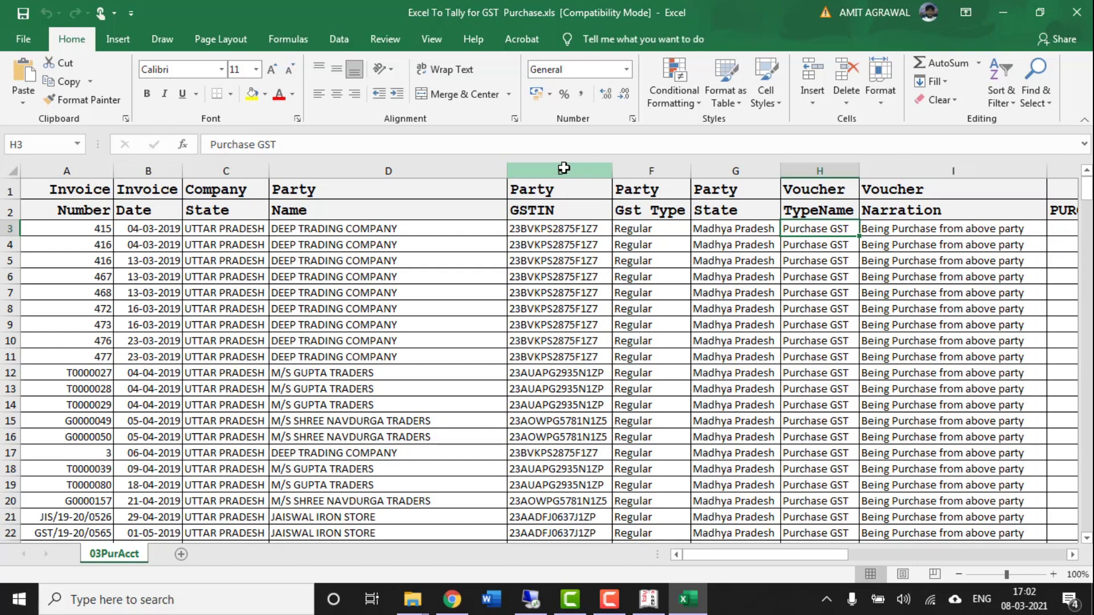
key("Right")
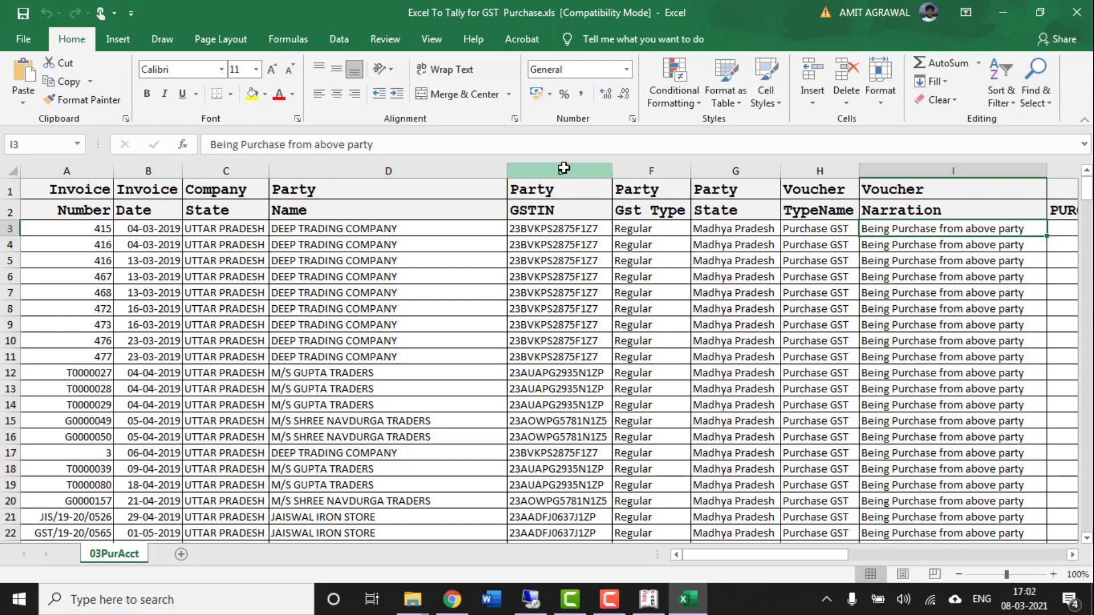
scroll(563, 168, "right", 4)
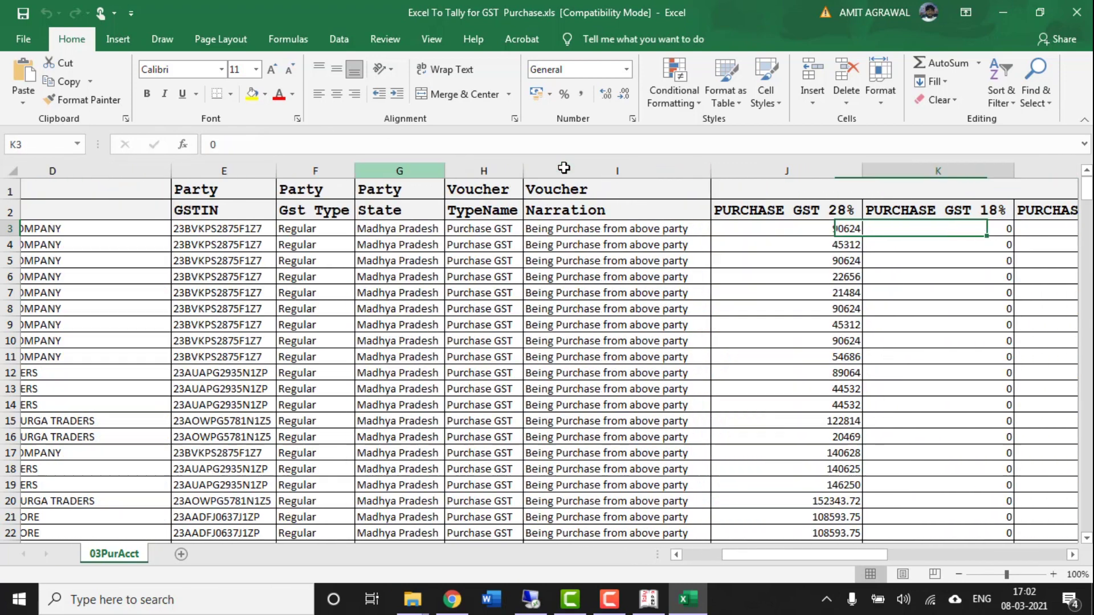
key("Right")
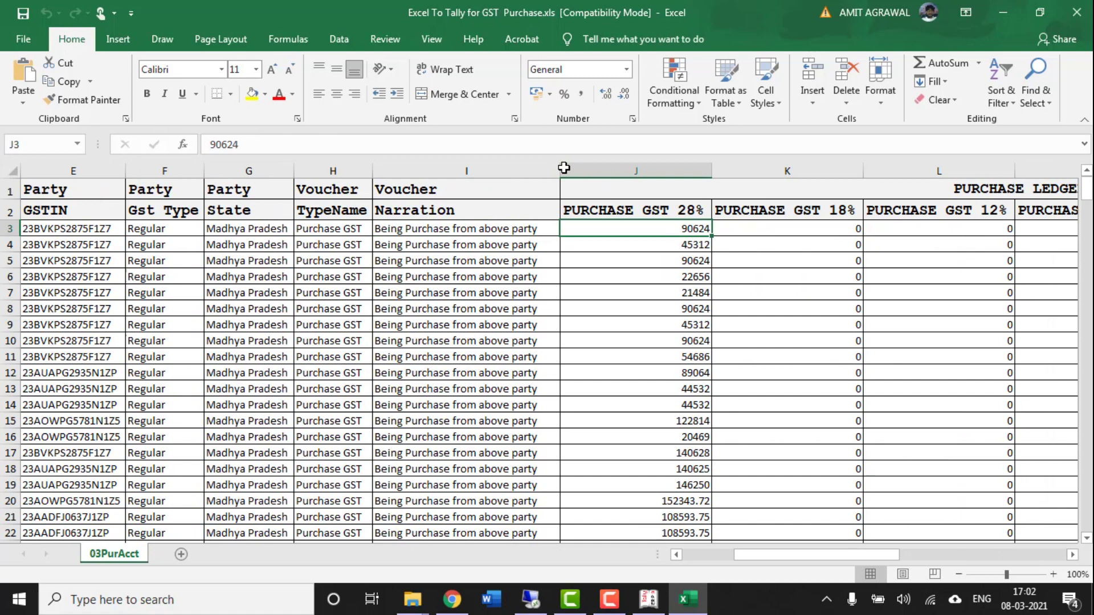
key("Right")
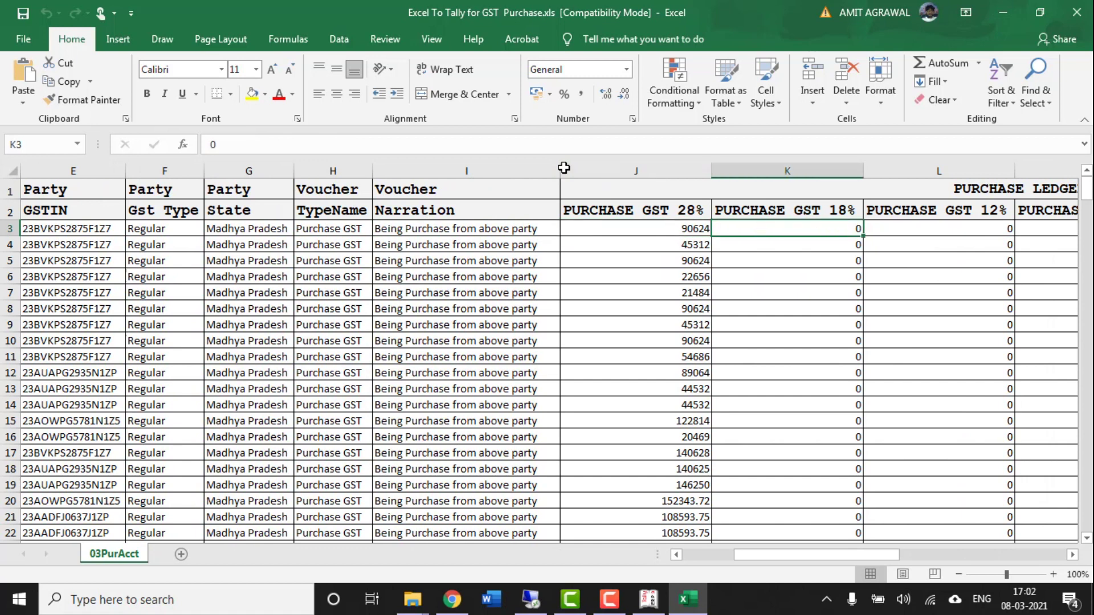
left_click(690, 168)
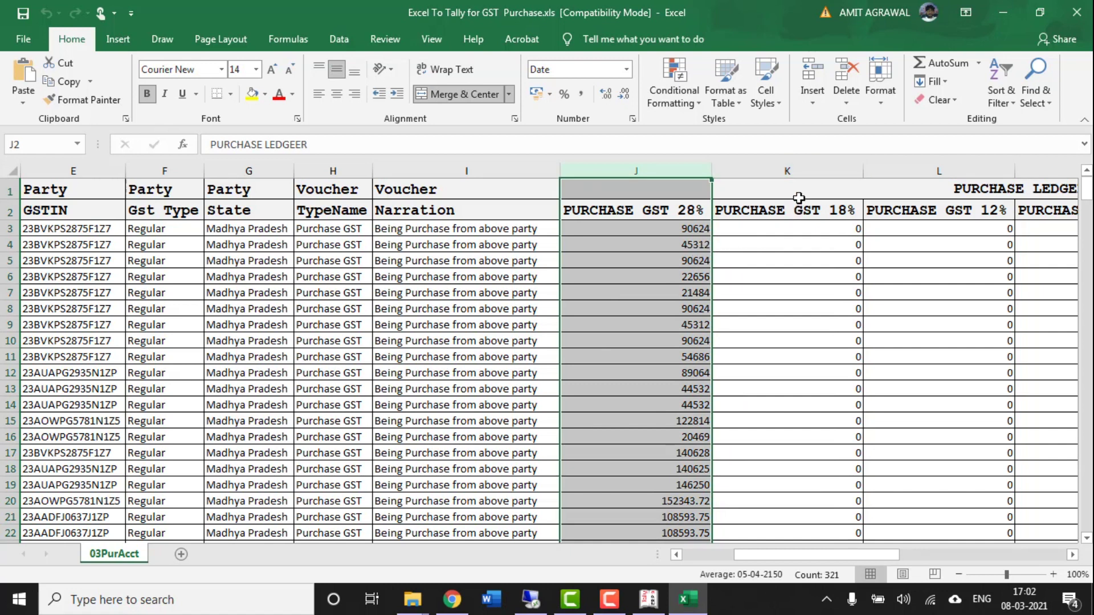
left_click(797, 171)
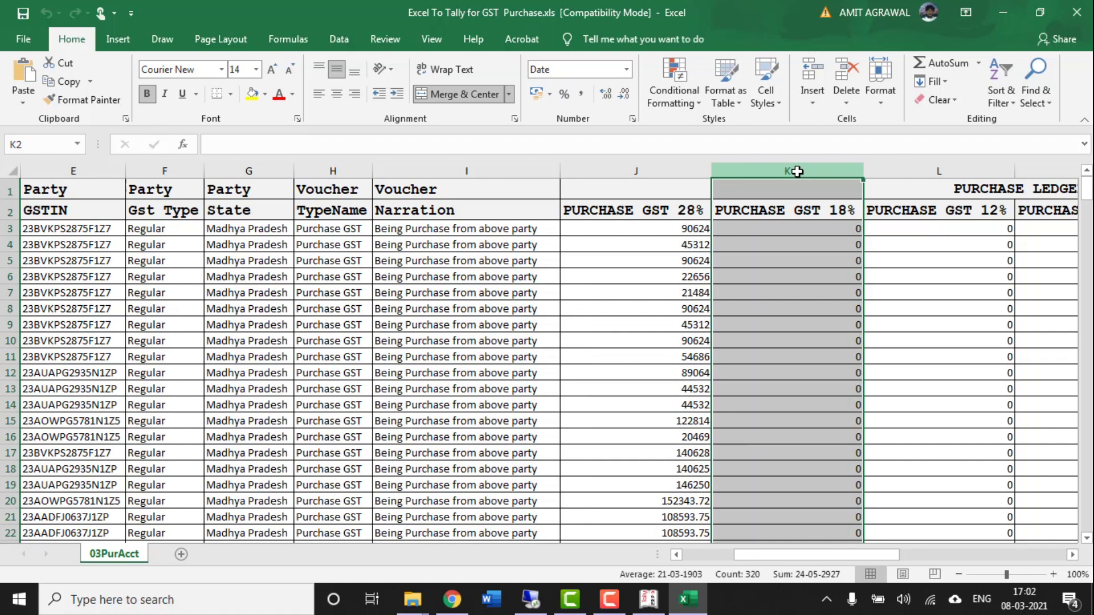
left_click(928, 165)
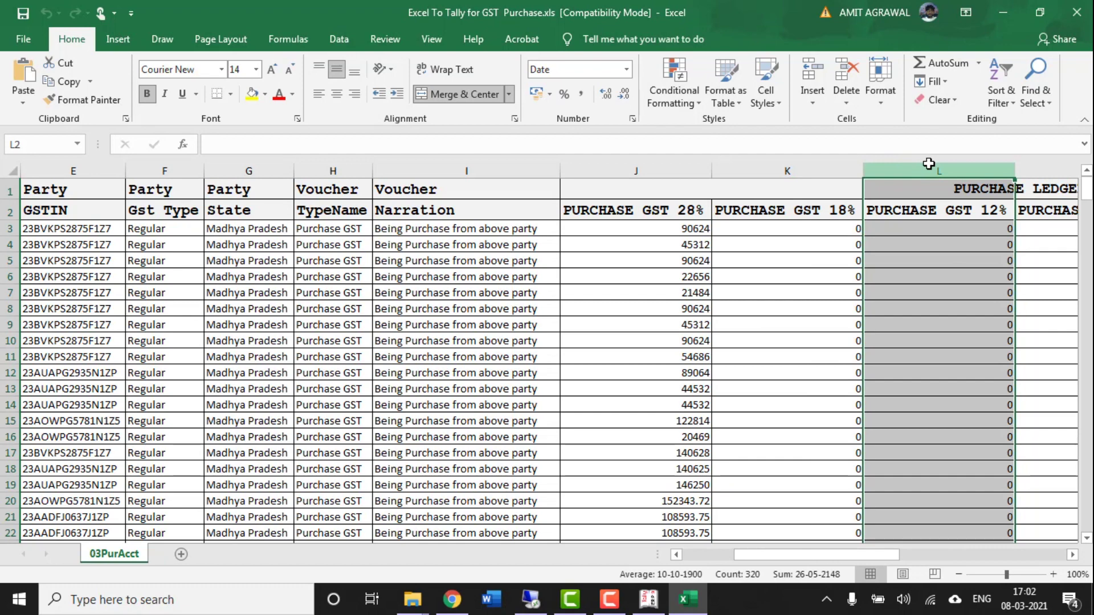
key("Right")
key("Right")
key("Right")
key("Right")
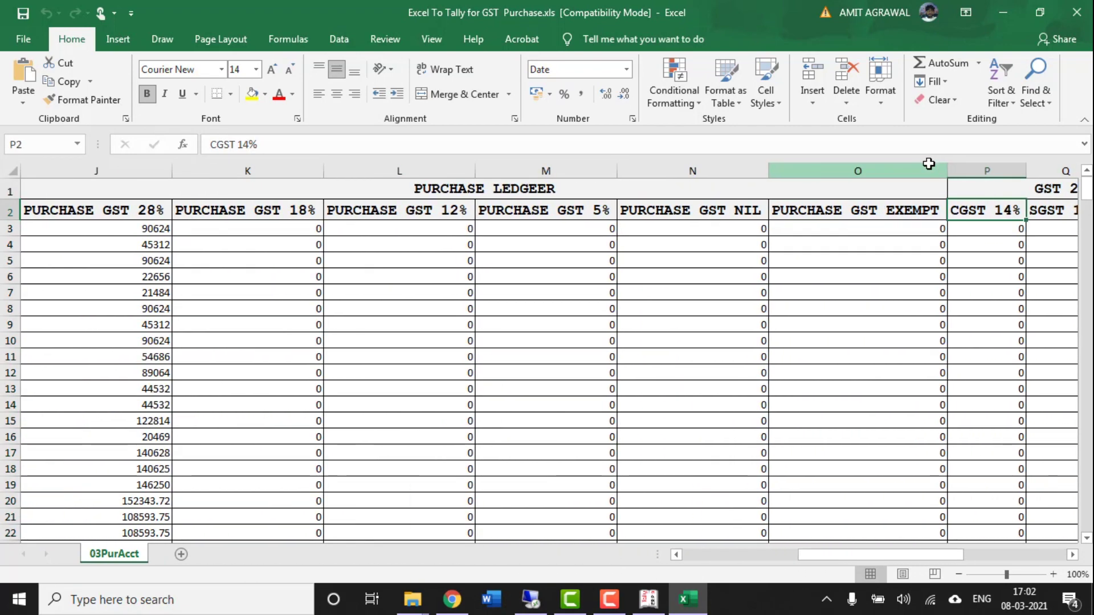
left_click(569, 169)
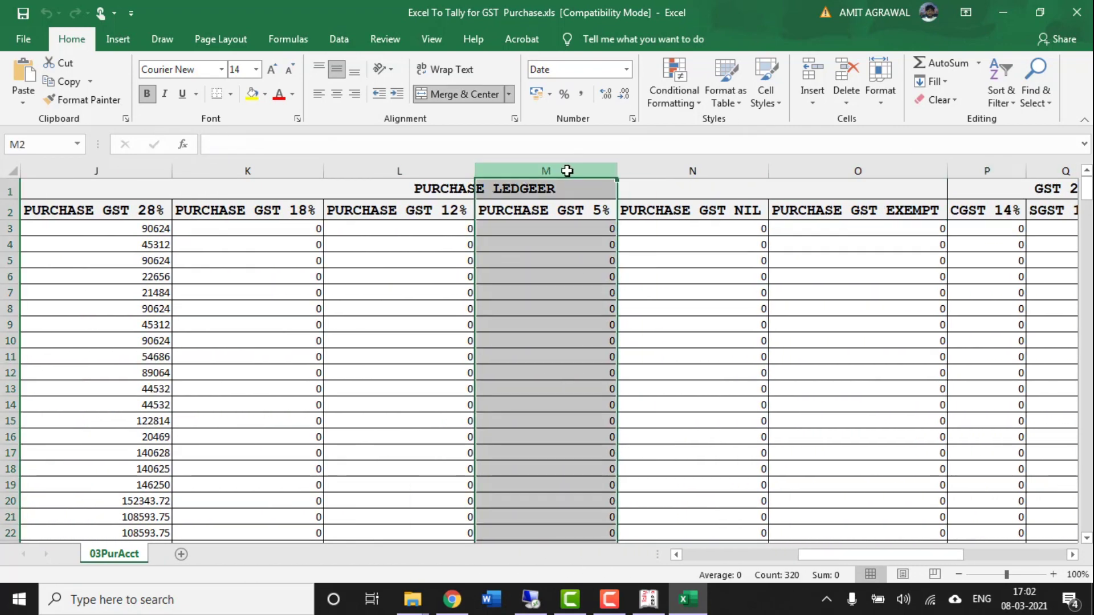
left_click(696, 171)
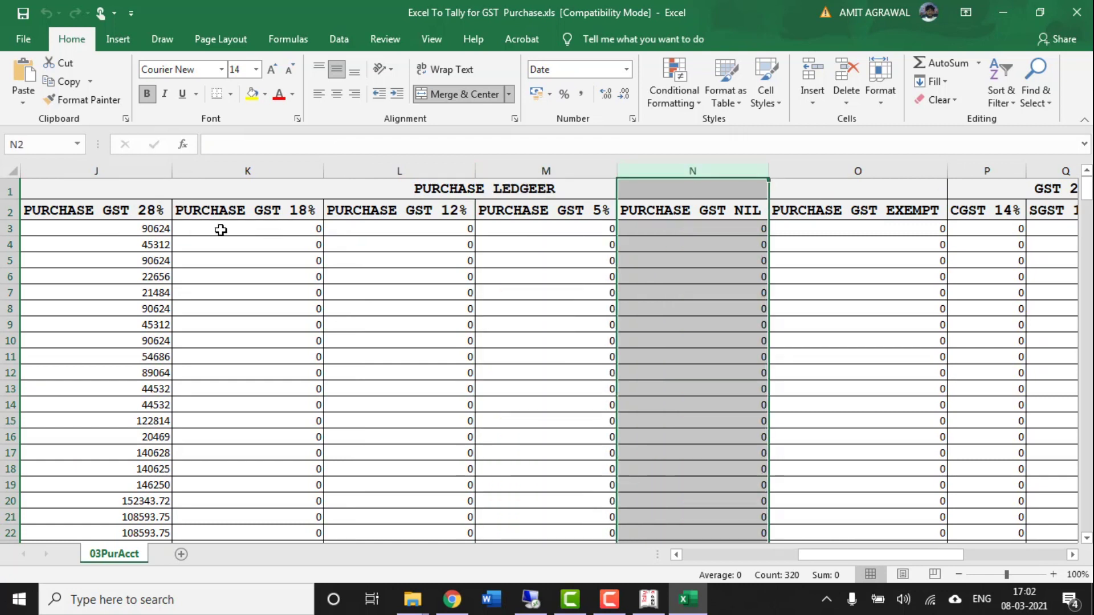
left_click(144, 172)
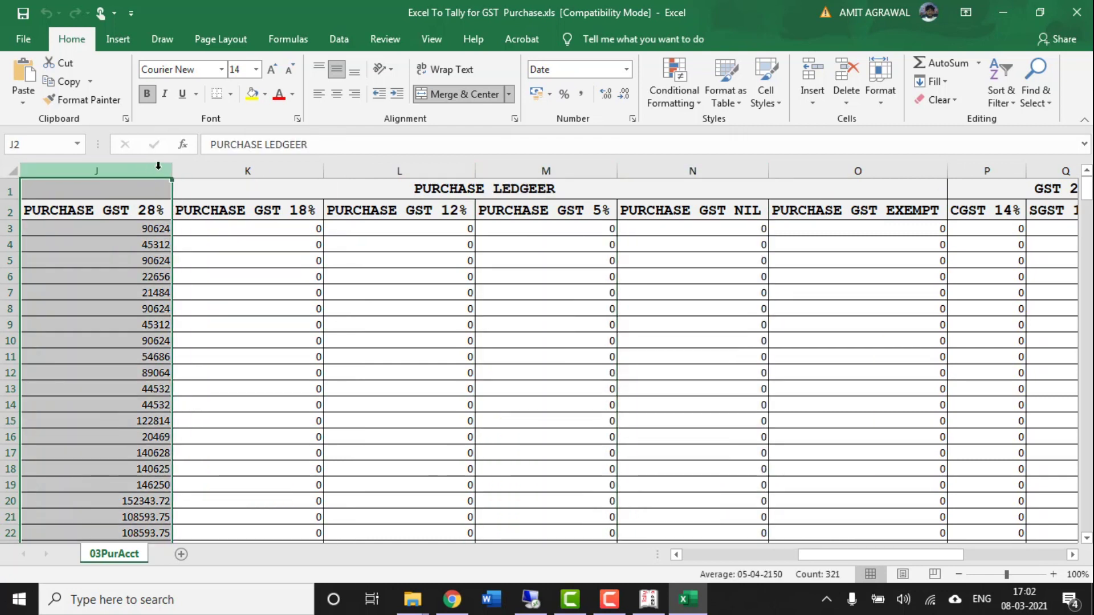
left_click(257, 169)
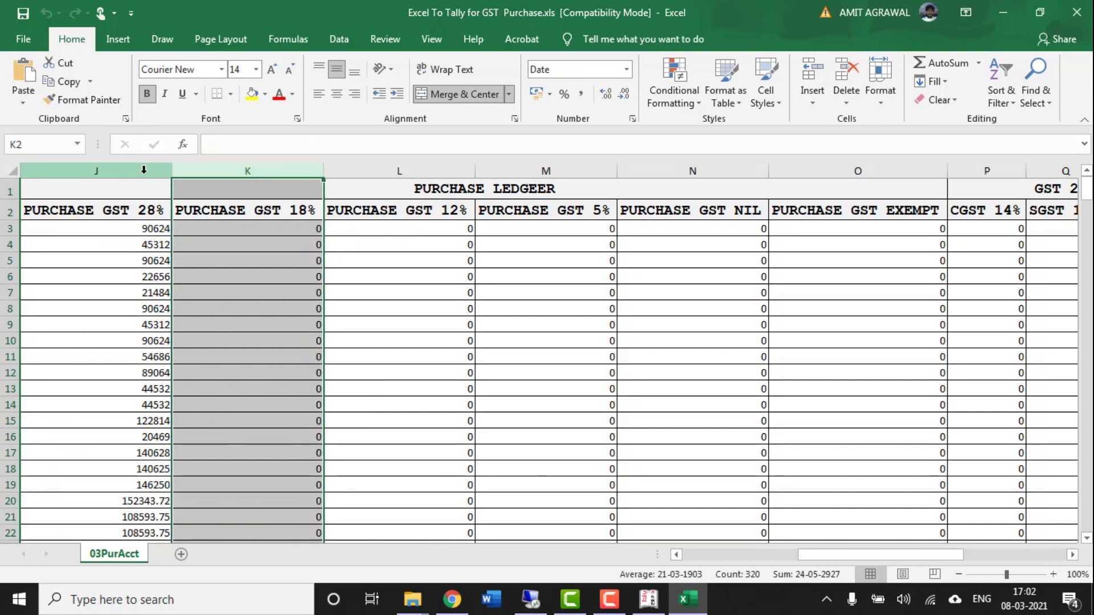
left_click(143, 170)
left_click(247, 172)
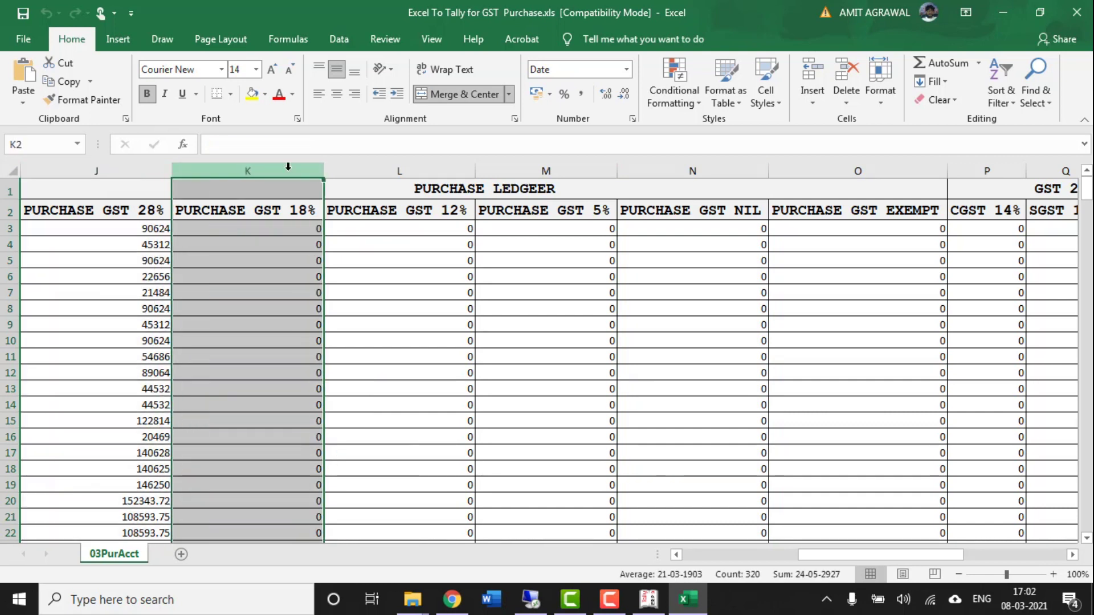
left_click(364, 171)
left_click(585, 276)
key("Right")
key("Right")
key("Right")
key("Right")
key("Right")
key("Right")
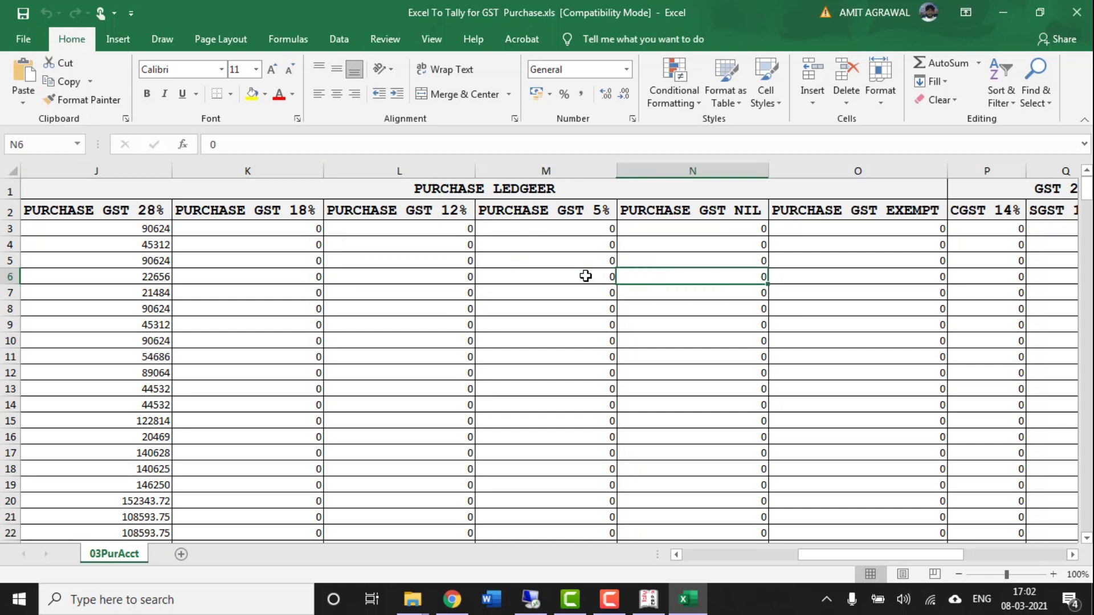
key("Left")
key("Left")
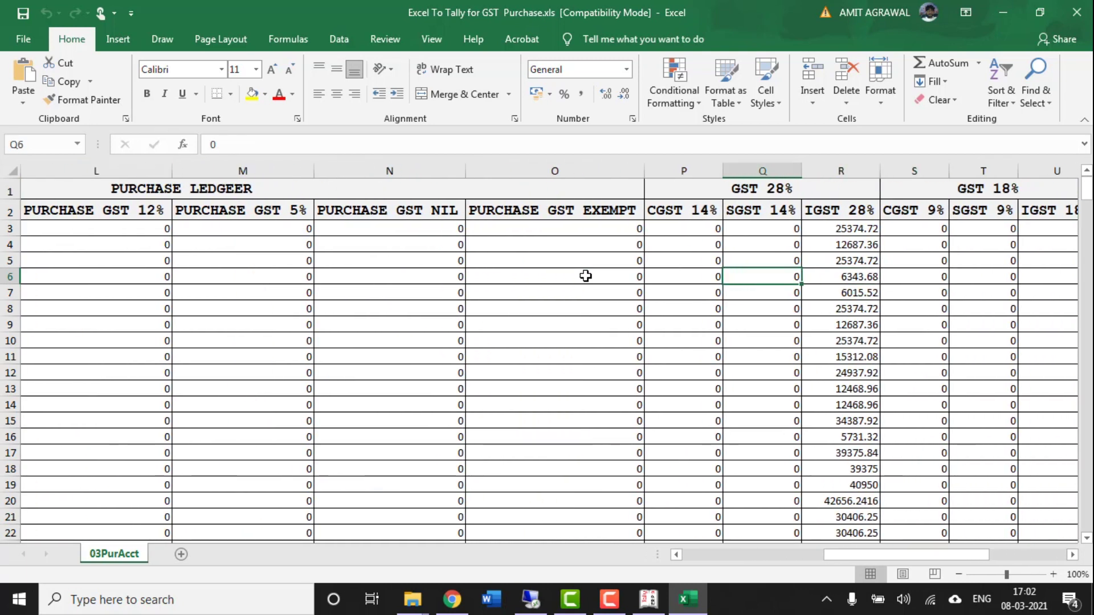
left_click(700, 161)
left_click(700, 161)
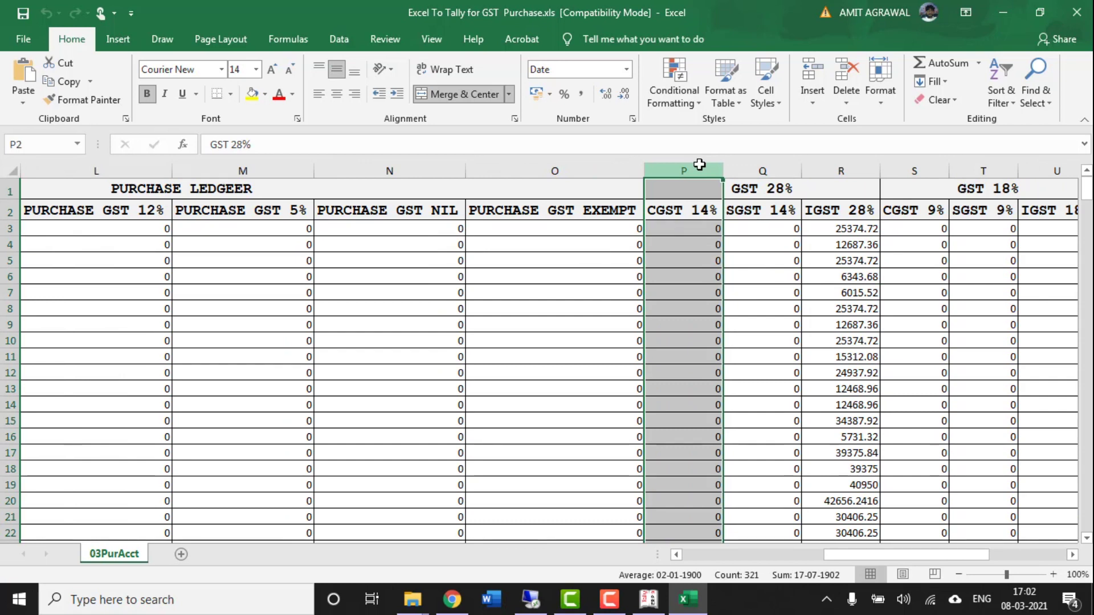
left_click(766, 174)
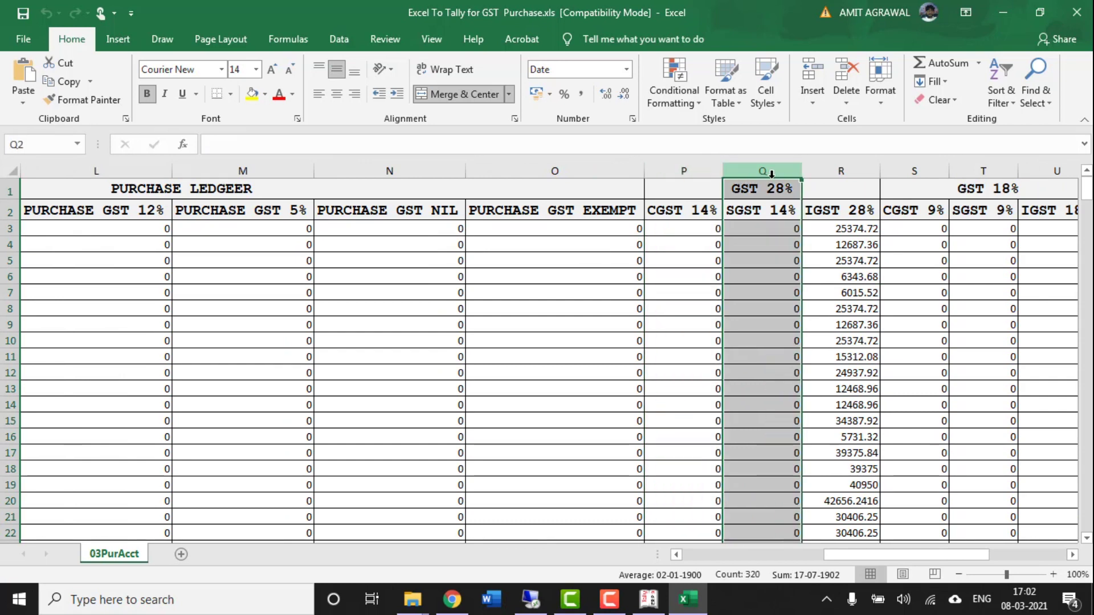
left_click(841, 173)
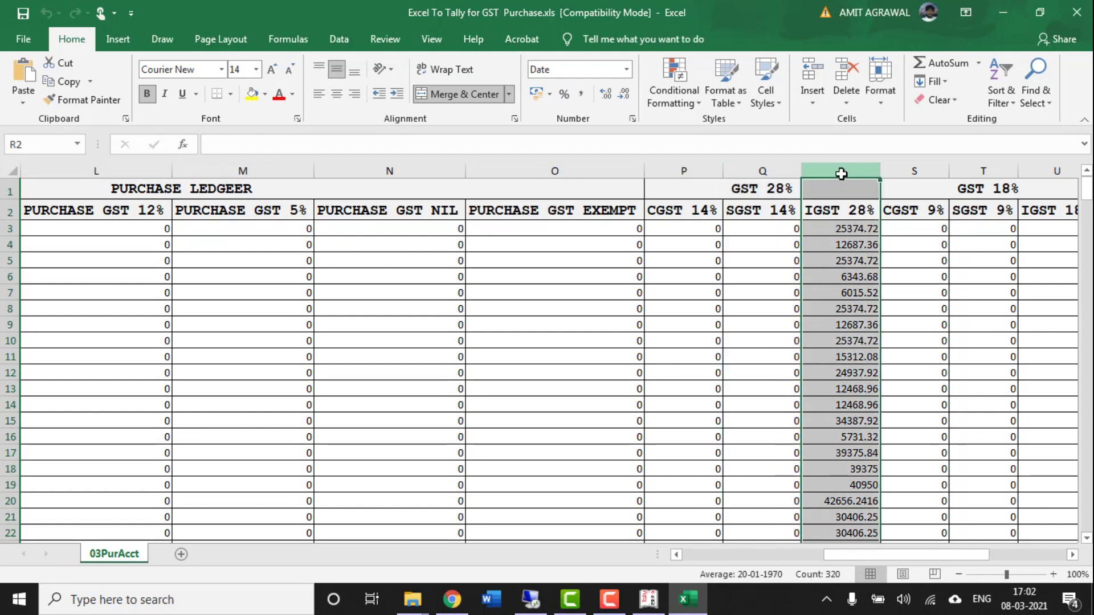
key("Right")
key("Right")
key("Right")
key("Right")
key("Right")
key("Right")
key("Right")
key("Right")
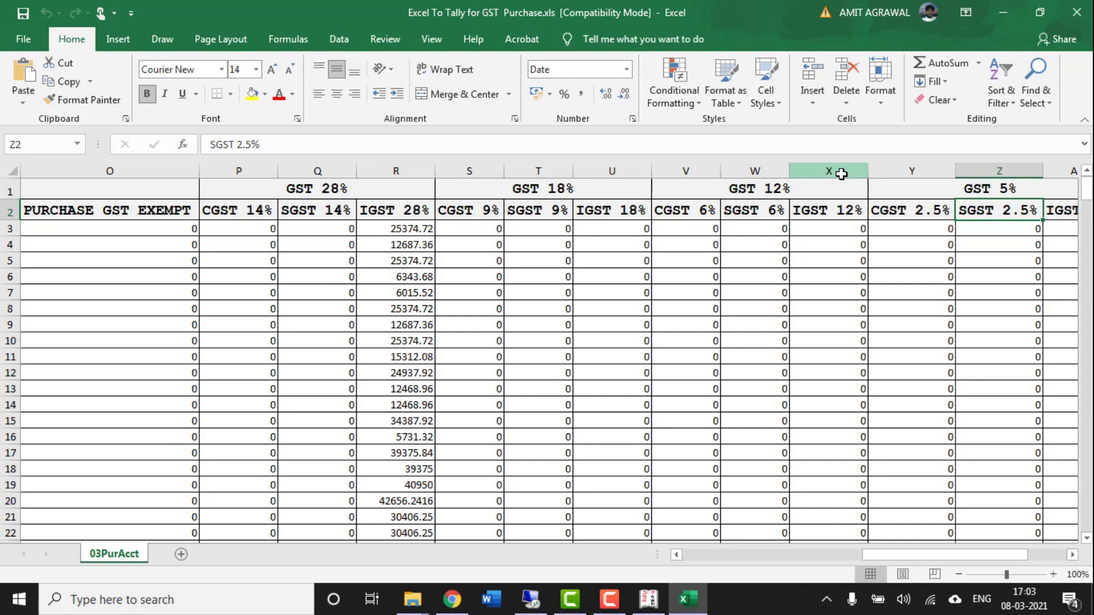
- Scan the purchase headers and select header rows A1:AD2, ending at Add Led3
key("Left")
key("Left")
key("Left")
key("Left")
key("Left")
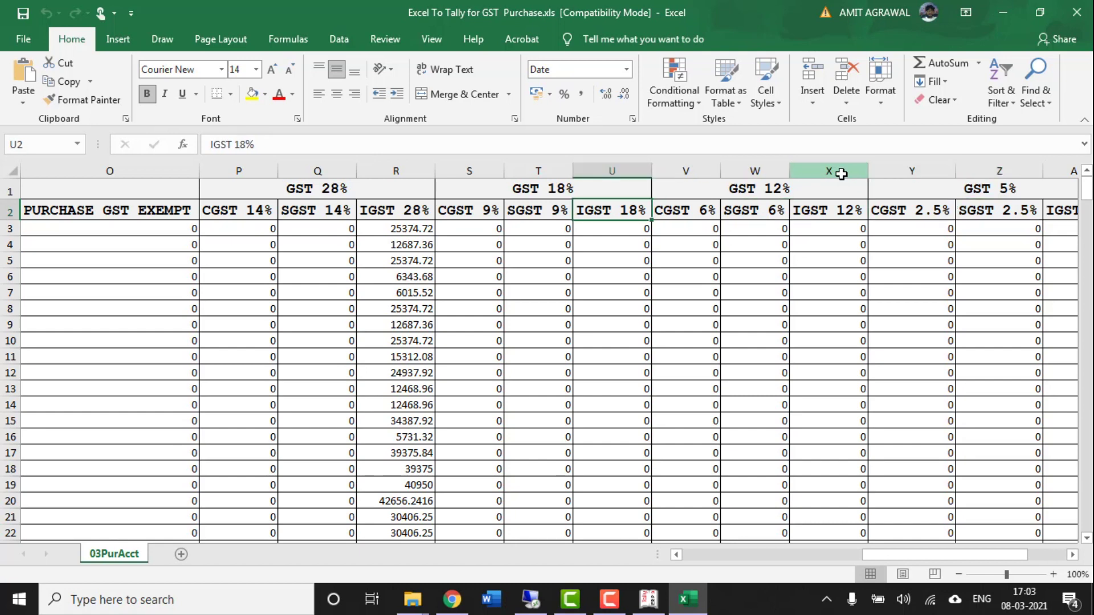
key("Right")
key("Right")
key("Right")
key("Right")
key("Right")
key("Right")
key("Right")
key("Right")
key("Right")
key("Right")
key("Right")
key("Right")
key("Right")
key("Left")
key("Left")
key("Left")
key("Left")
key("Left")
key("Left")
key("Left")
key("Left")
key("Left")
key("Left")
key("Left")
key("Left")
key("Left")
key("Left")
key("Left")
key("Left")
key("Left")
key("Left")
key("Left")
key("Left")
key("Left")
key("Left")
key("Left")
key("Left")
key("Left")
key("Left")
key("Left")
key("Left")
key("Left")
key("Left")
key("Left")
key("Left")
key("Left")
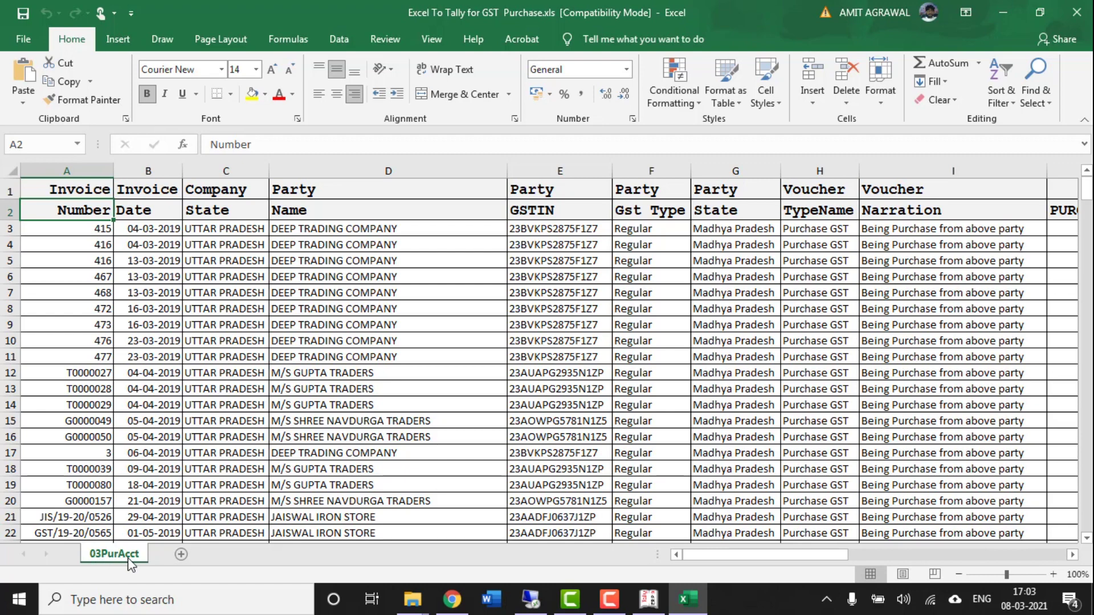
left_click(77, 190)
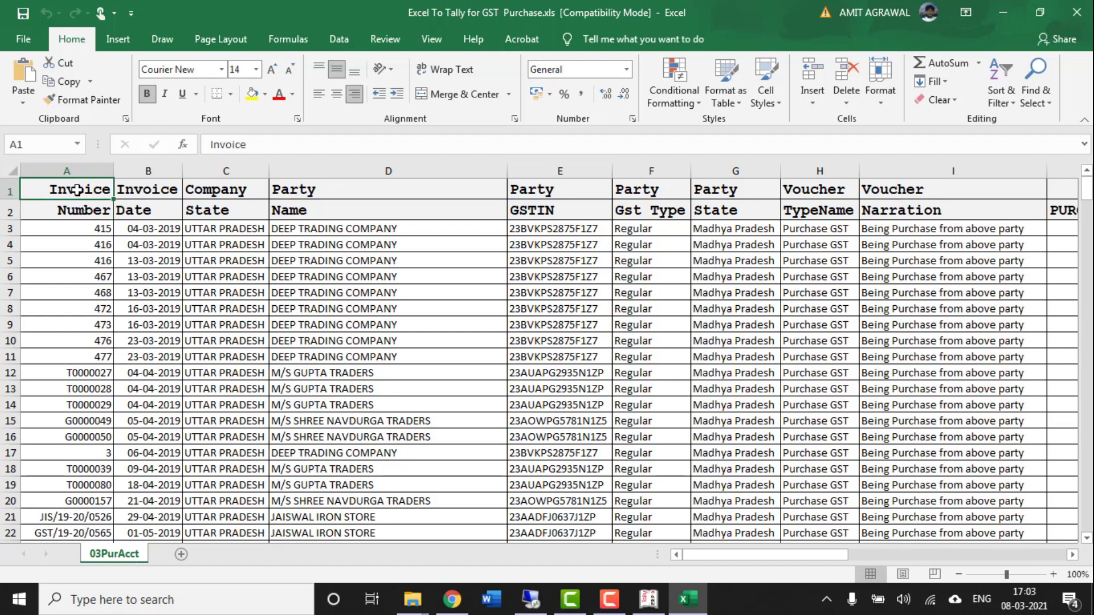
key("shift+Down")
key("shift+Right")
key("shift+Right")
key("ctrl+shift+Right")
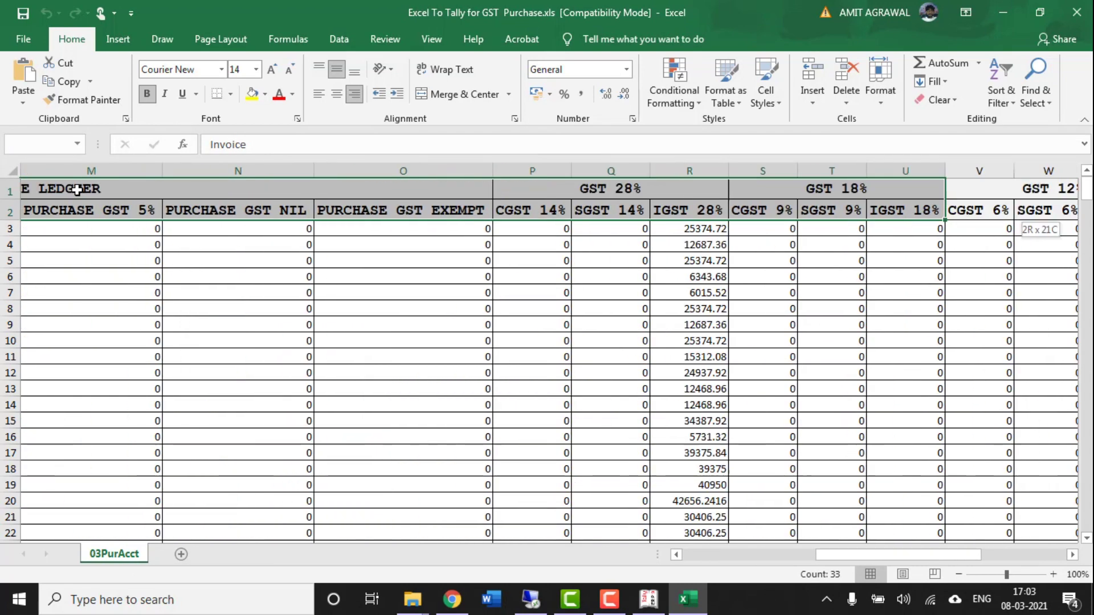
key("shift+Left")
key("shift+Left")
key("shift+Left")
key("shift+Left")
key("shift+Left")
key("shift+Left")
key("shift+Left")
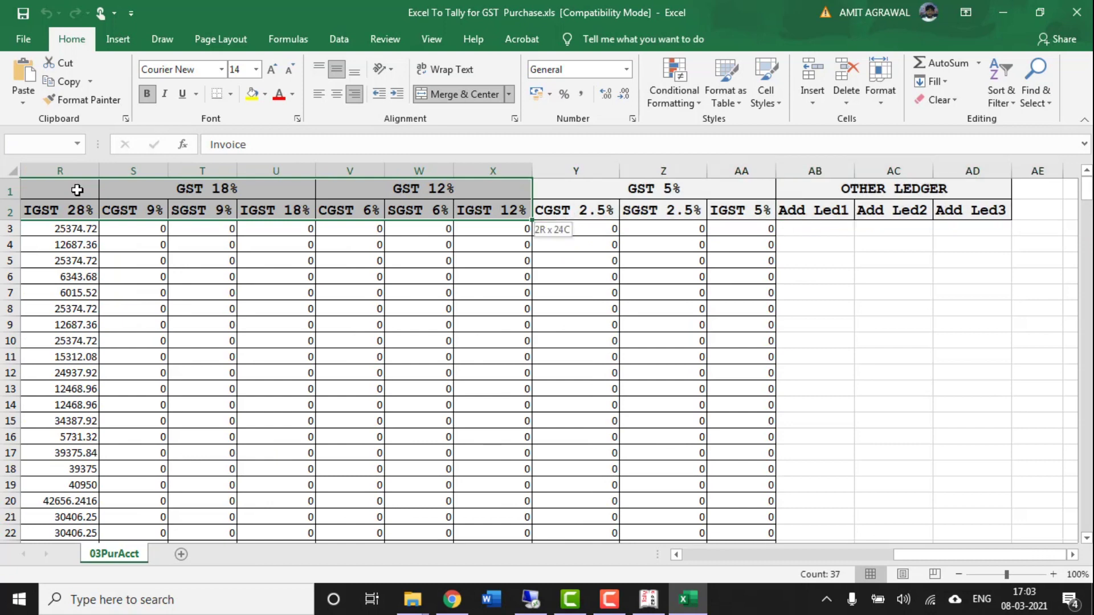
key("shift+Right")
key("shift+Right")
key("shift+Right")
key("shift+Right")
key("shift+Right")
key("shift+Right")
key("shift+Right")
key("shift+Right")
key("shift+Left")
key("shift+Left")
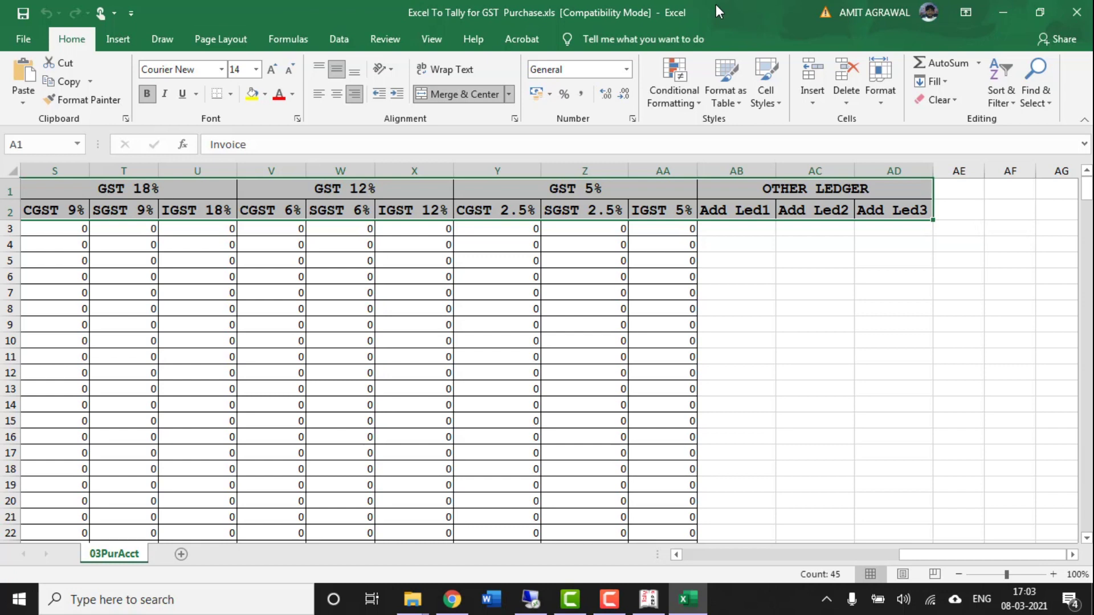
- Close the purchase workbook and open Excel To Tally for GST Sales.xlsx
left_click(1089, 12)
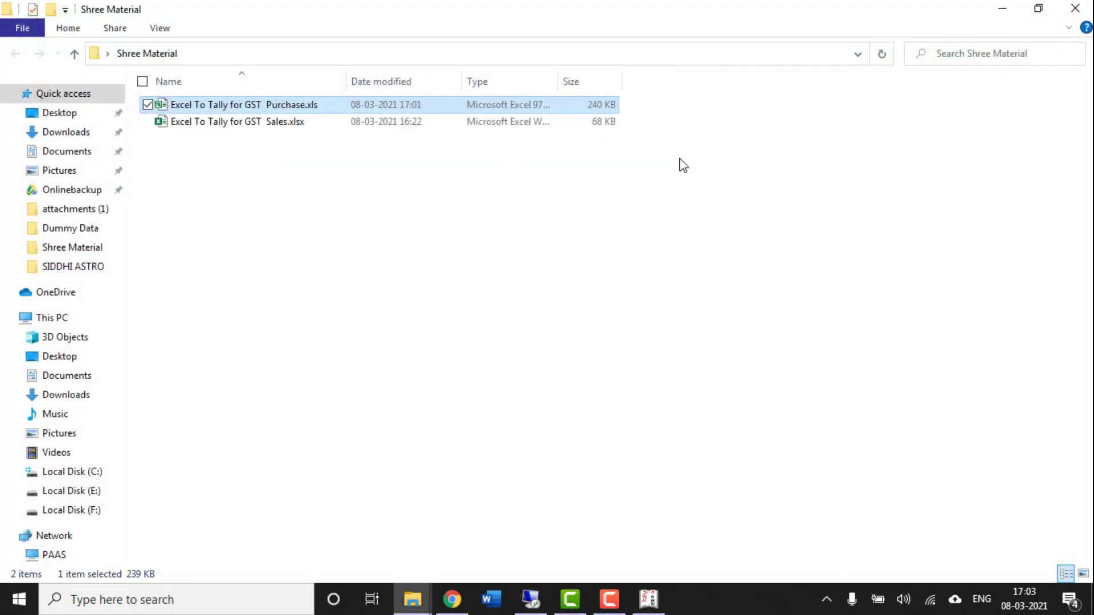
left_click(257, 128)
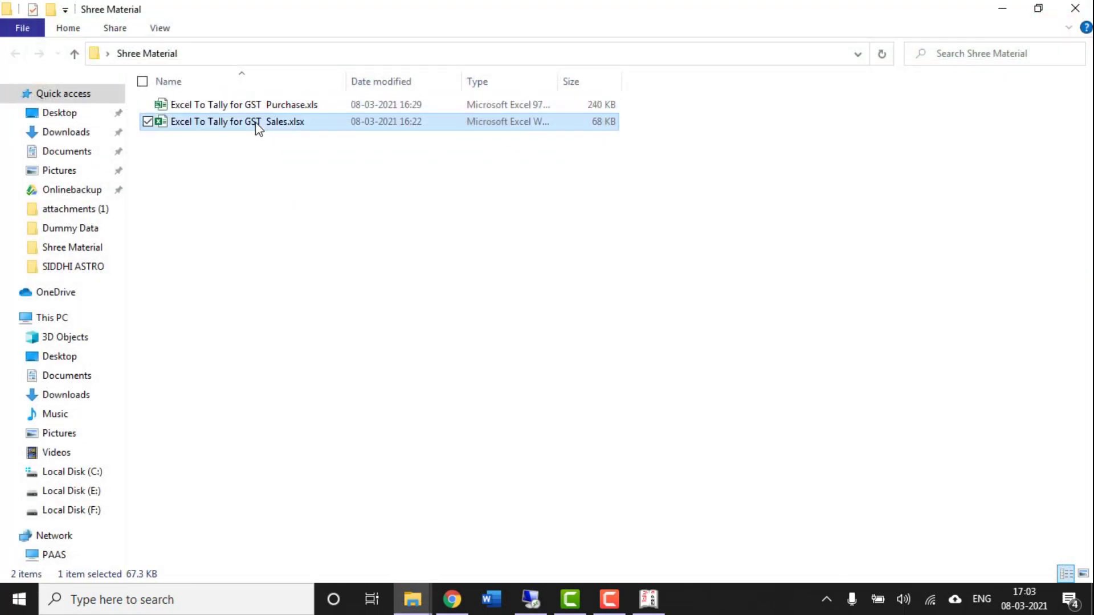
double_click(257, 122)
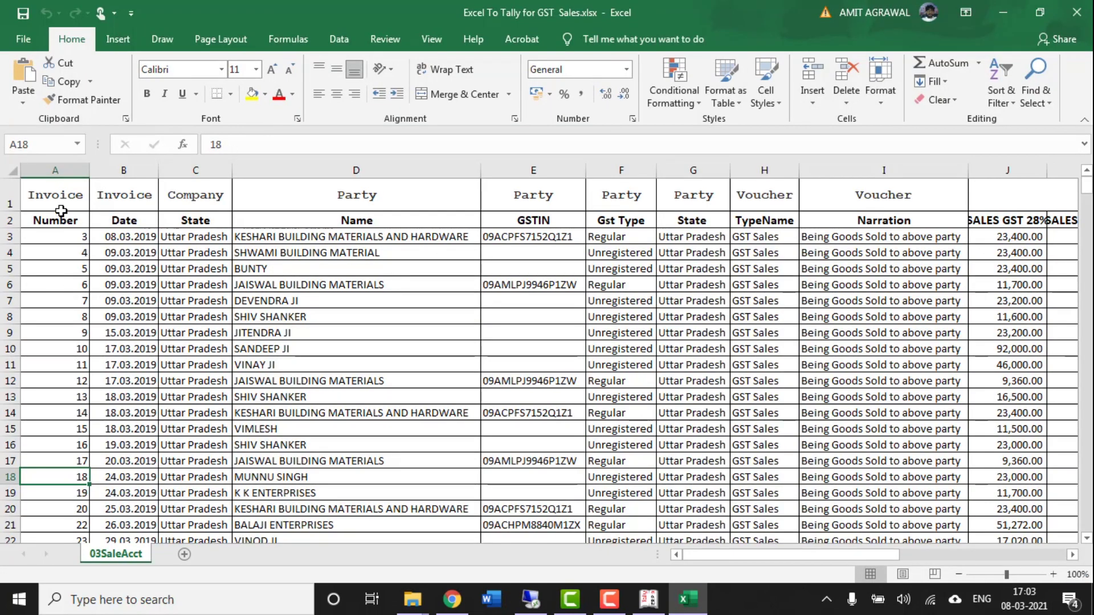
- Scan the sales workbook's row 1 group headers from column A to the far end
left_click(61, 202)
key("shift+Down")
key("Right")
key("Right")
key("Right")
key("Right")
key("Right")
key("Right")
key("Right")
key("Right")
key("Right")
key("Right")
key("Right")
key("Right")
key("Right")
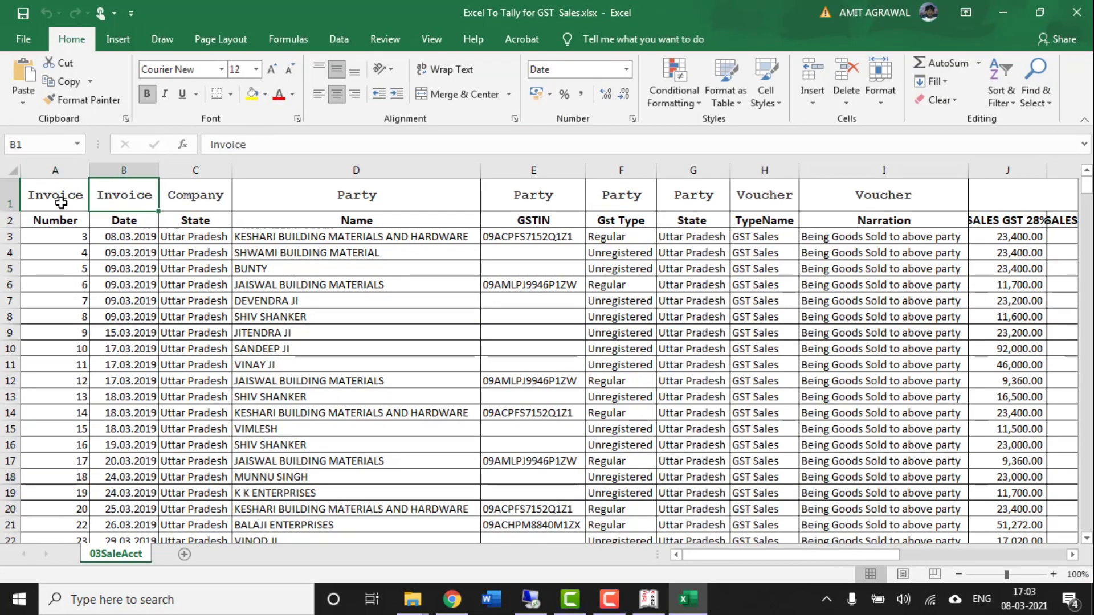
key("Right")
key("Right")
key("Right")
key("Left")
key("Left")
key("Left")
key("Left")
key("Left")
key("Left")
key("Home")
key("Right")
key("Right")
key("Right")
key("Right")
key("Right")
key("Right")
key("Right")
key("Right")
key("Right")
key("Right")
key("Right")
key("Right")
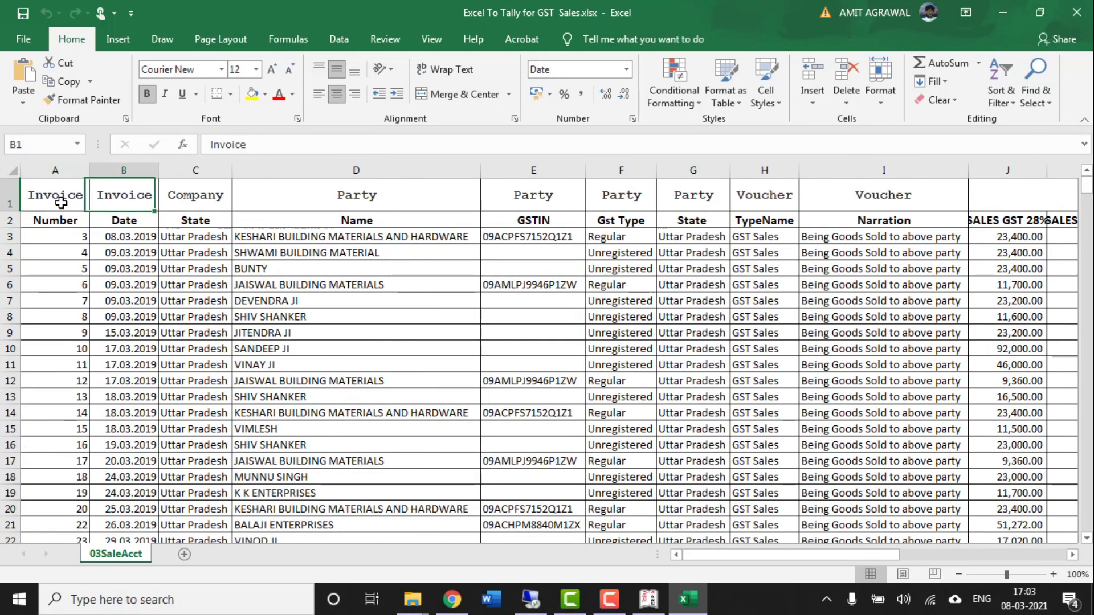
scroll(61, 203, "right", 1)
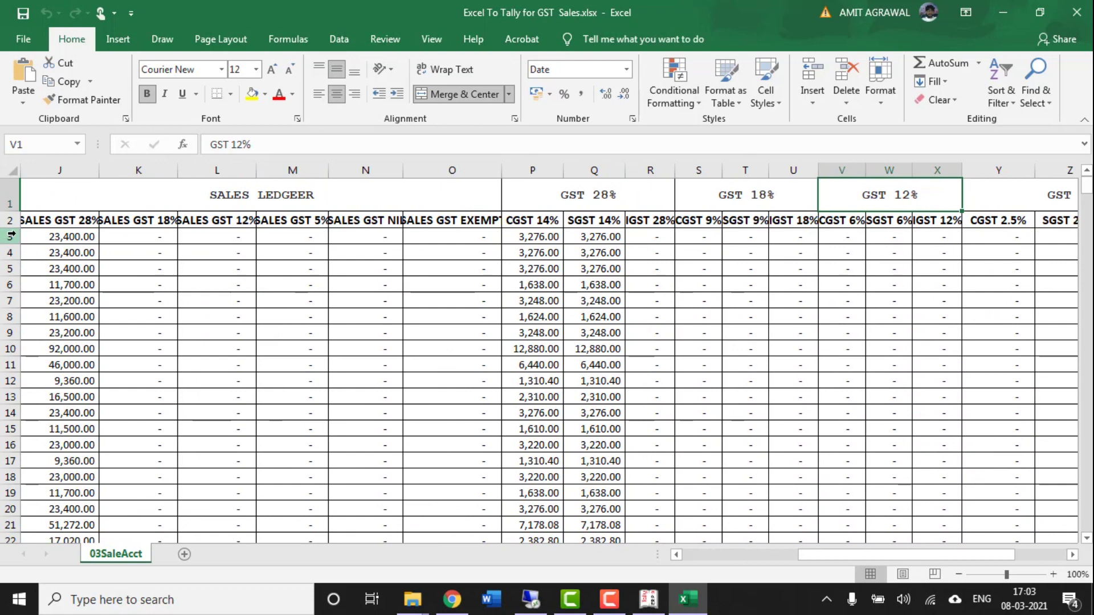
- Select the SALES LEDGER columns J to O, return to A1, and close the workbook
left_click(74, 170)
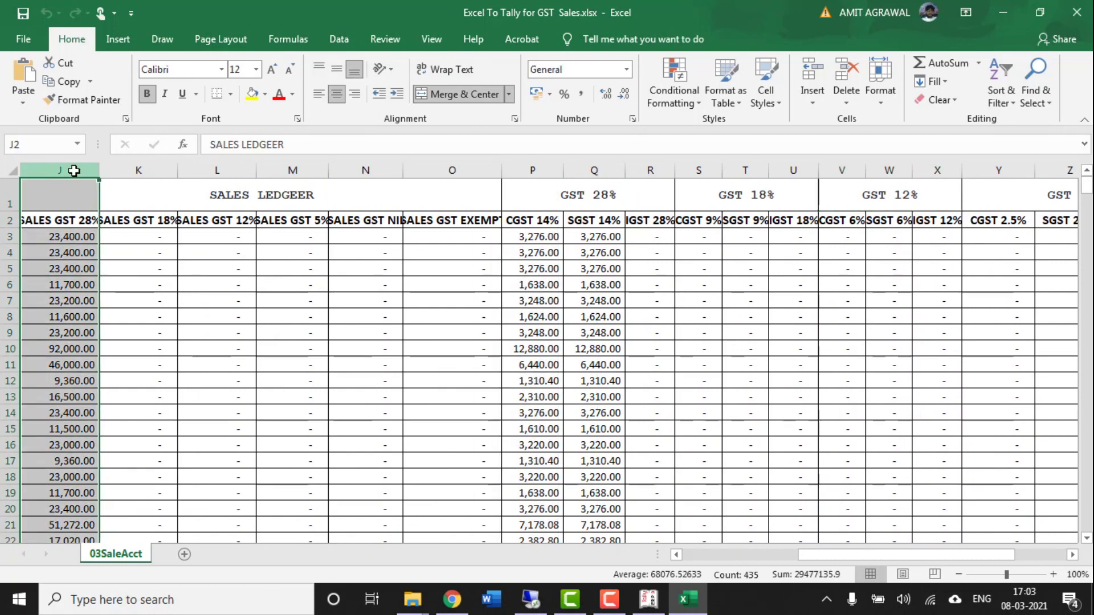
left_click_drag(74, 171, 452, 171)
key("Right")
key("Right")
key("Right")
key("Right")
key("Right")
key("Right")
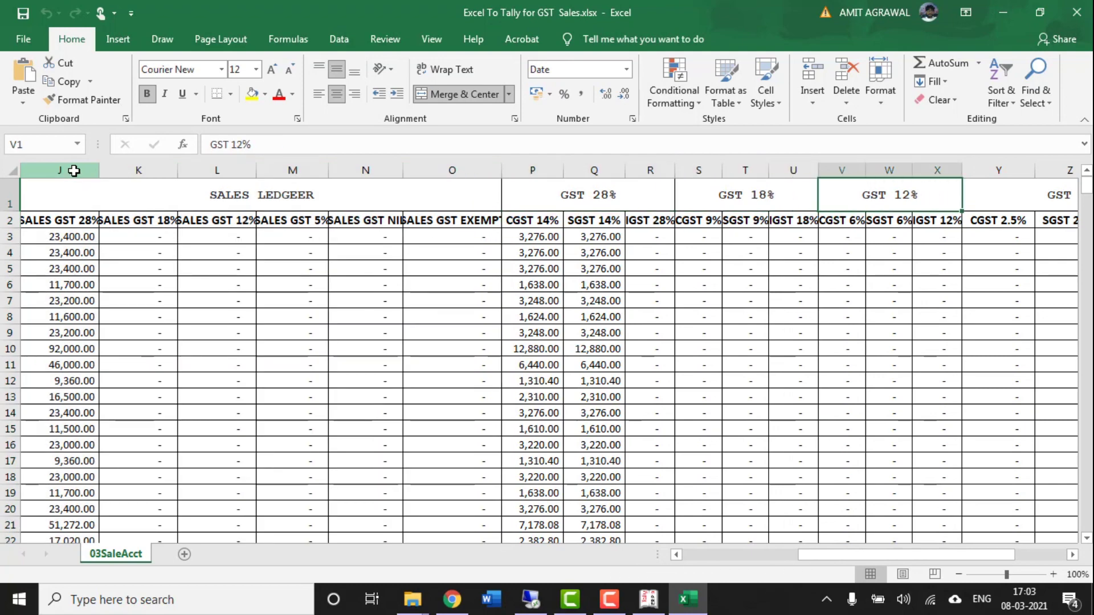
key("Left")
key("Left")
key("Left")
key("Left")
key("Left")
key("Left")
key("Left")
key("Left")
key("Left")
key("Left")
key("Left")
key("Left")
key("Left")
key("Left")
key("Left")
key("Left")
key("Left")
key("Left")
key("Left")
key("Left")
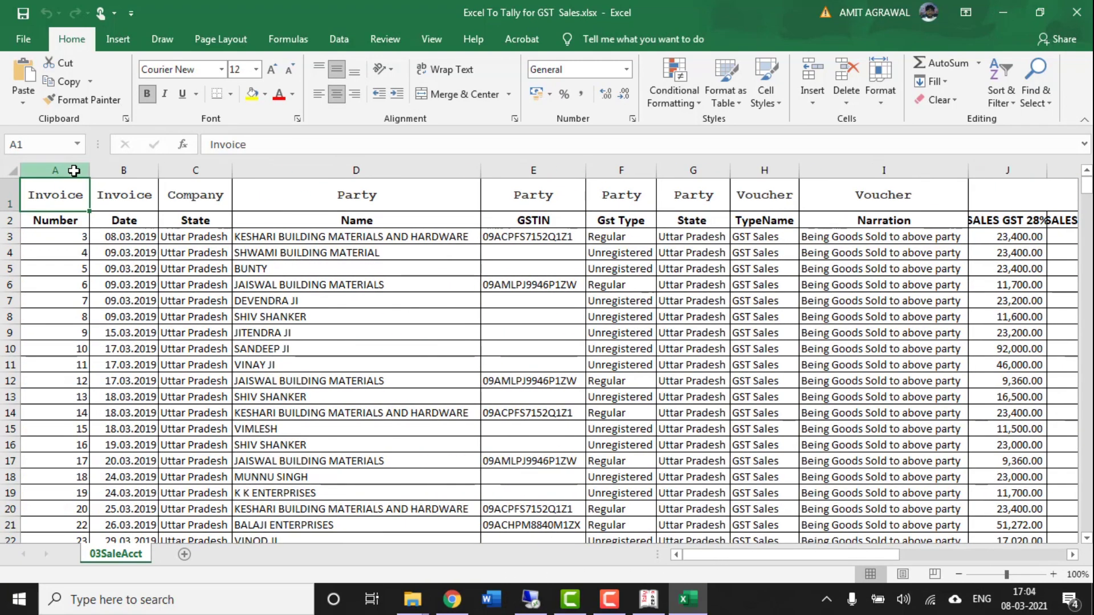
left_click(1077, 12)
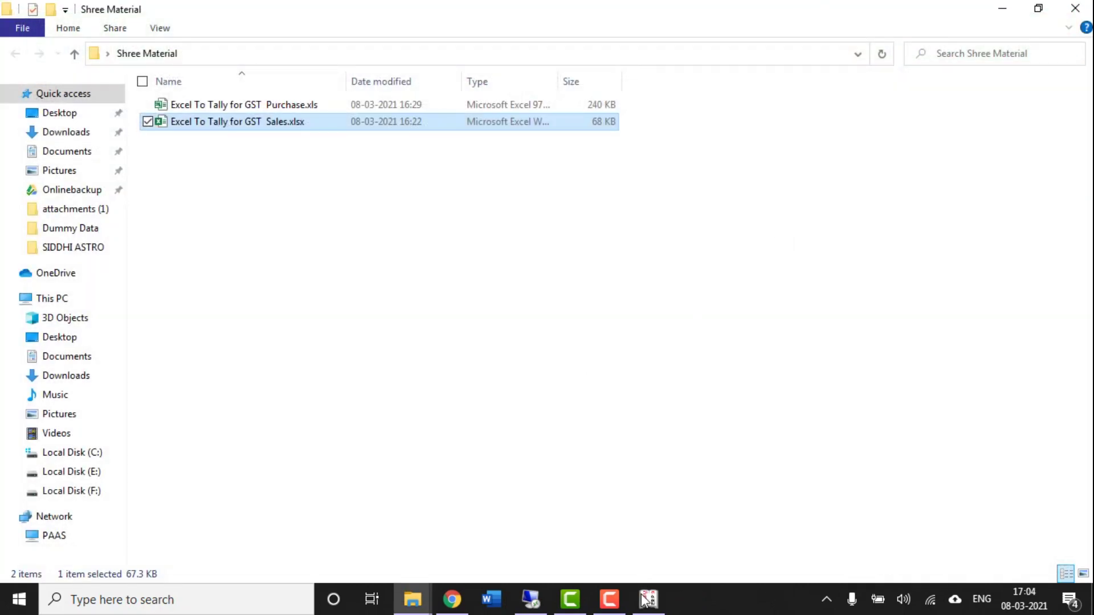
- Briefly bring Tally forward, then minimize it back to the Shree Material folder
left_click(653, 602)
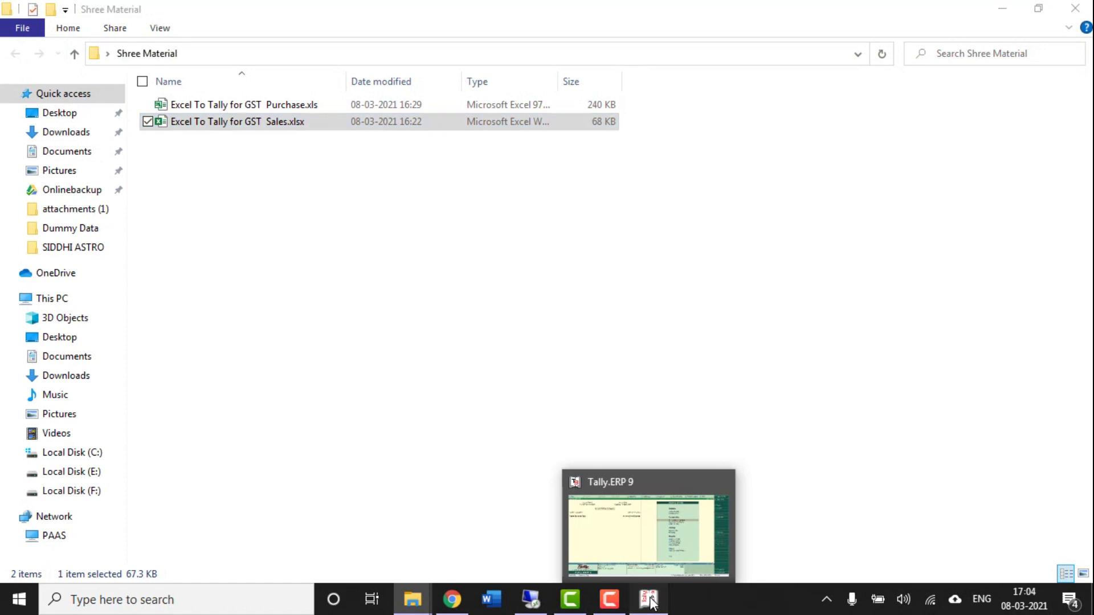
key("Down")
key("Down")
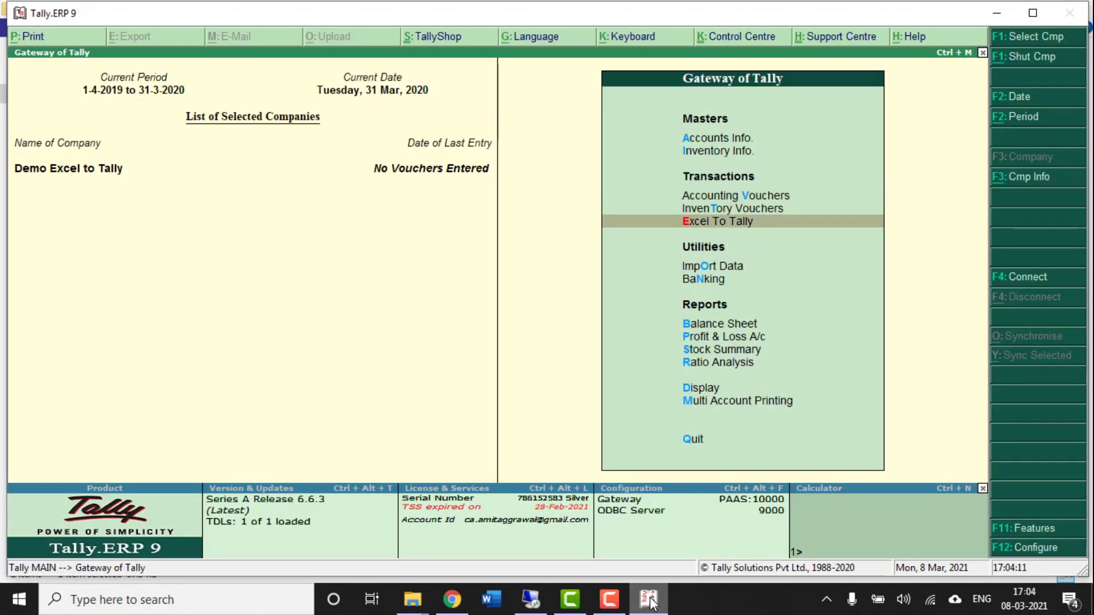
left_click(998, 14)
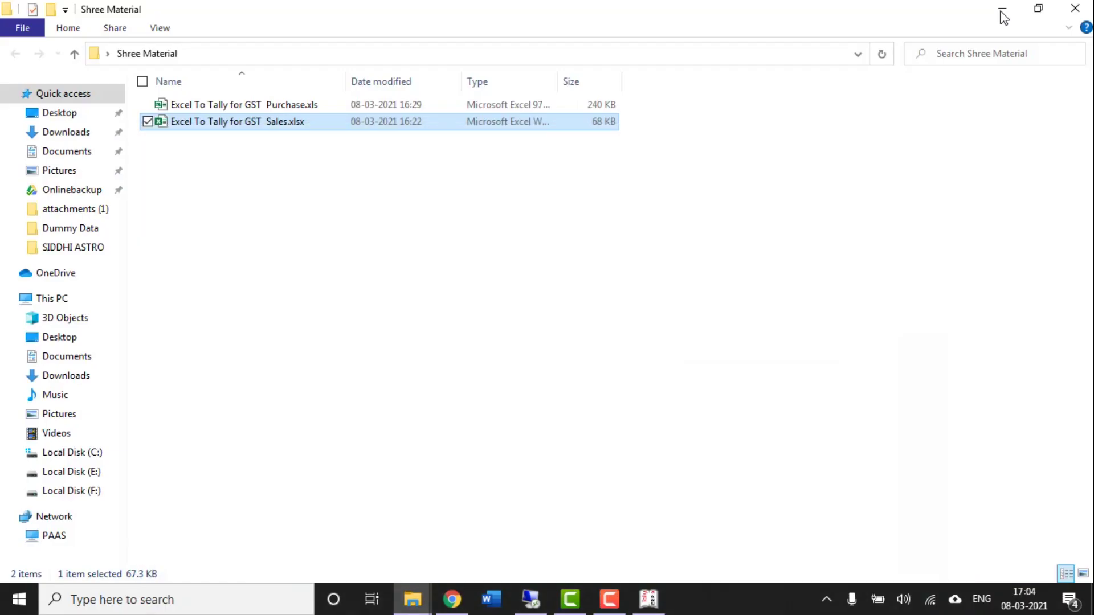
- Copy the GST Sales.xlsx full path from Properties > Security and return to Tally
right_click(272, 125)
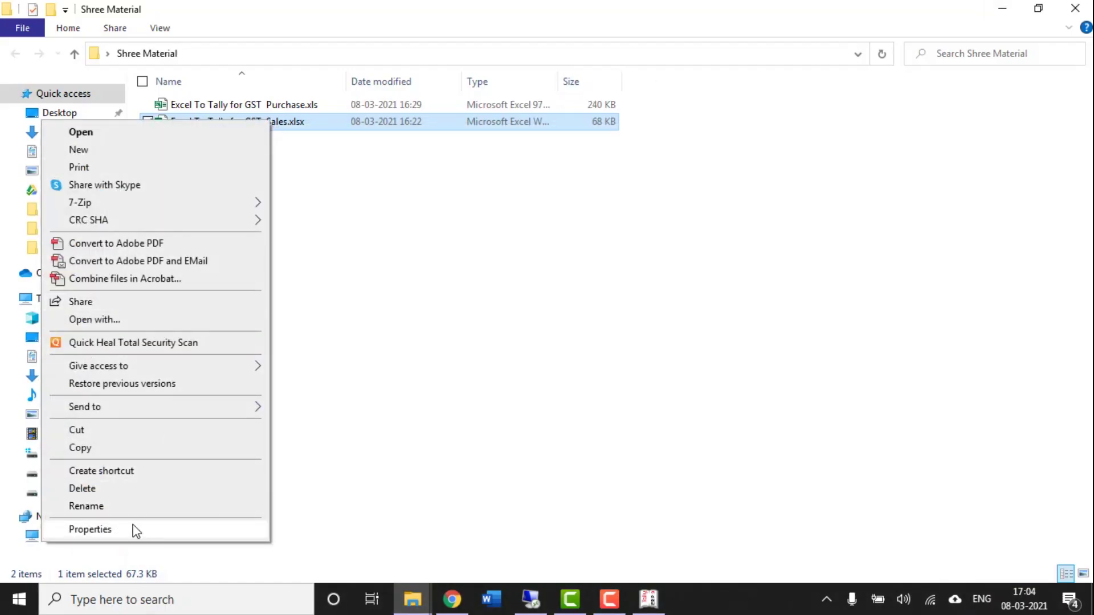
left_click(134, 529)
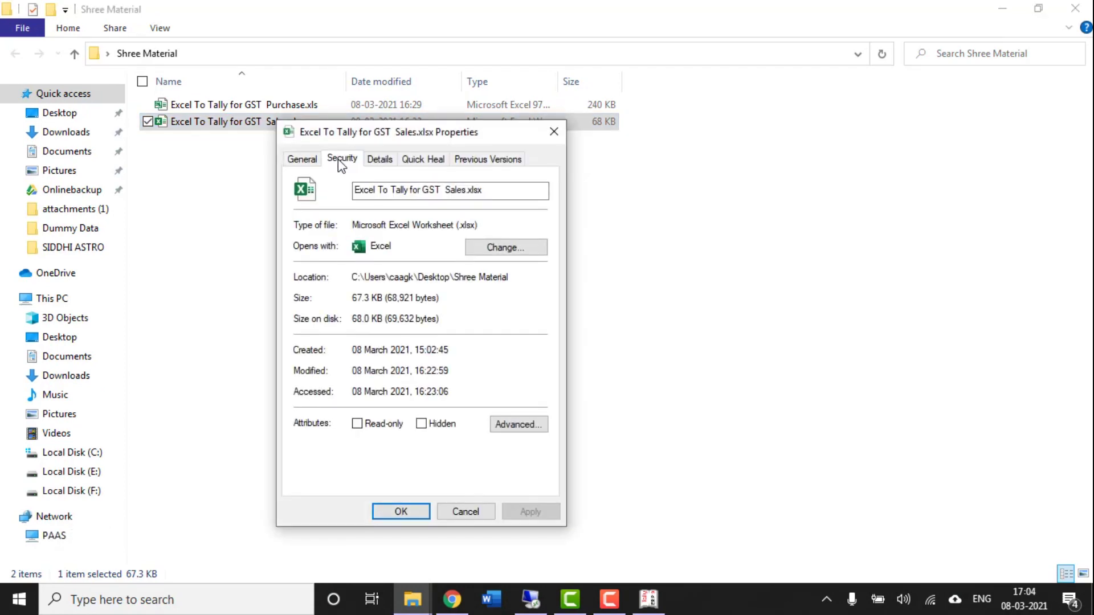
left_click(339, 159)
left_click_drag(357, 181, 708, 172)
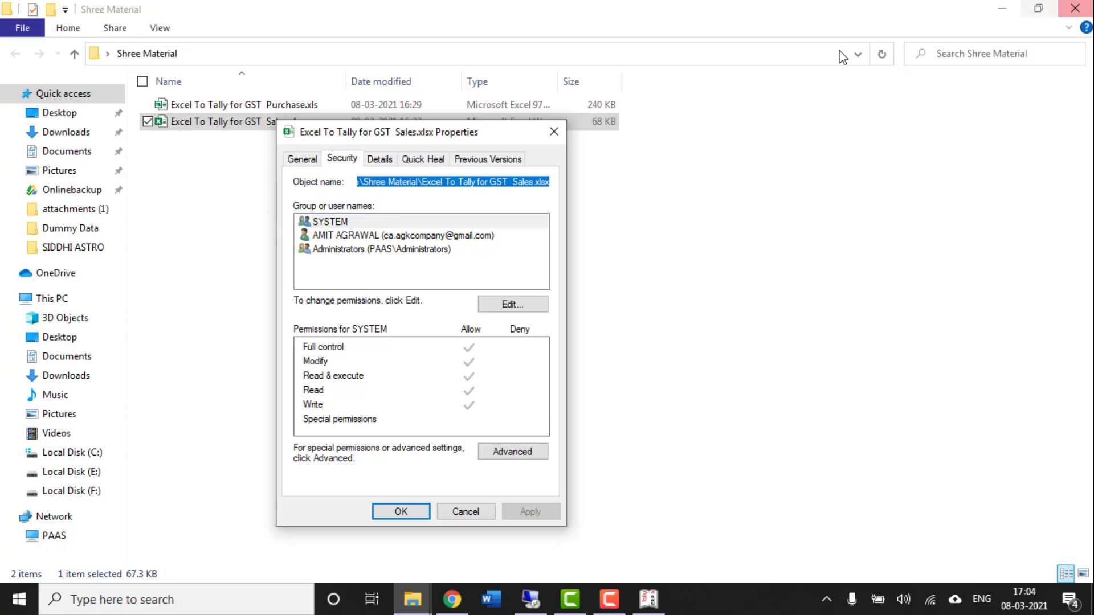
left_click(556, 132)
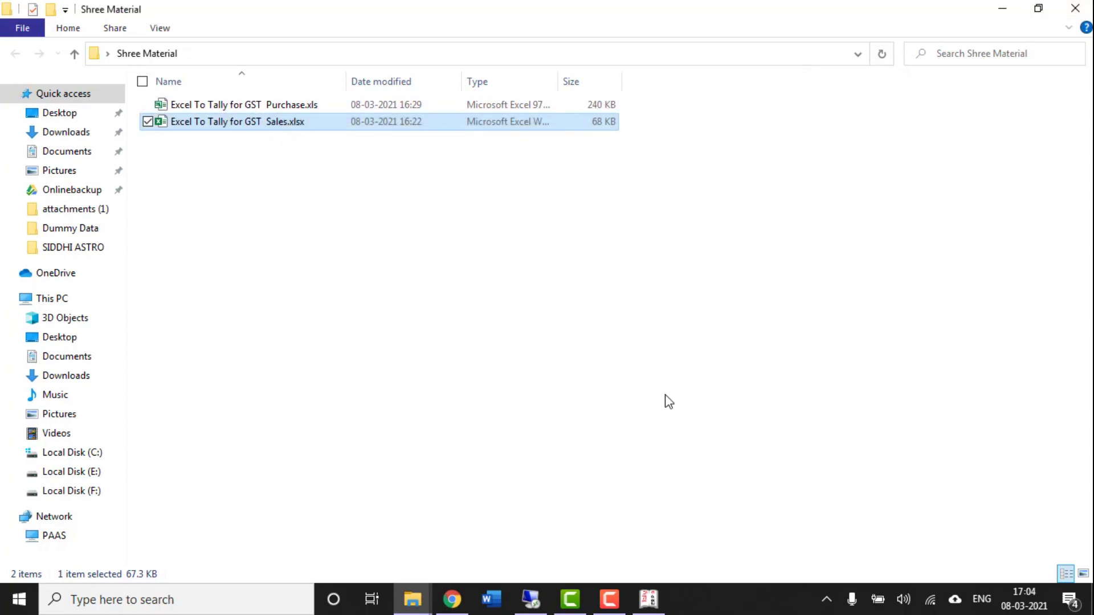
left_click(641, 611)
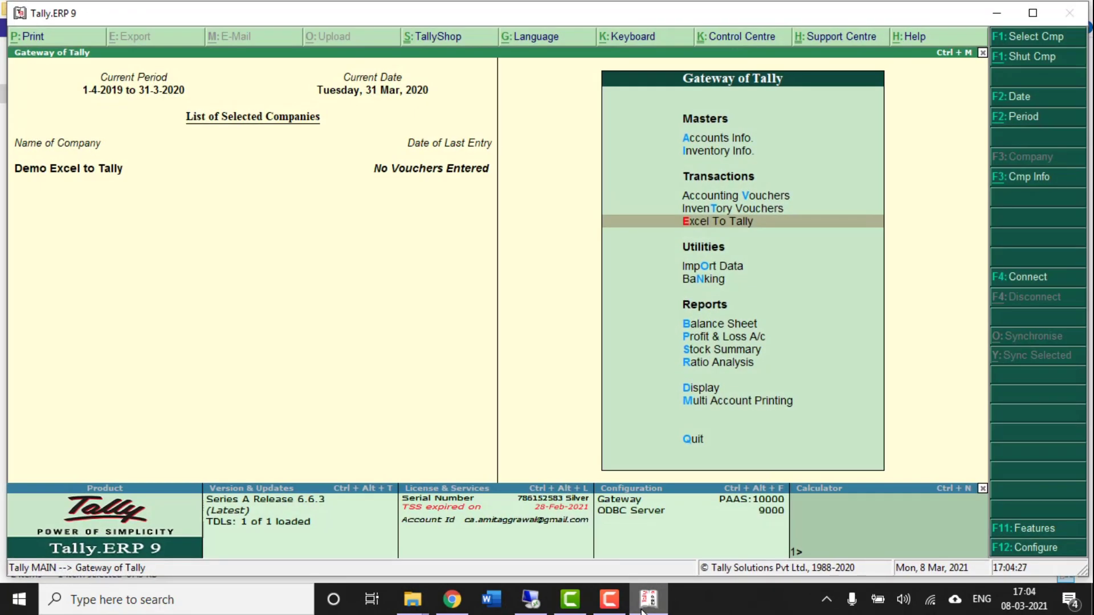
- Go to Excel To Tally > Sales & Credit Note > GST Sales Accounting Import > Tax Rate Wise
key("Return")
key("Return")
key("Down")
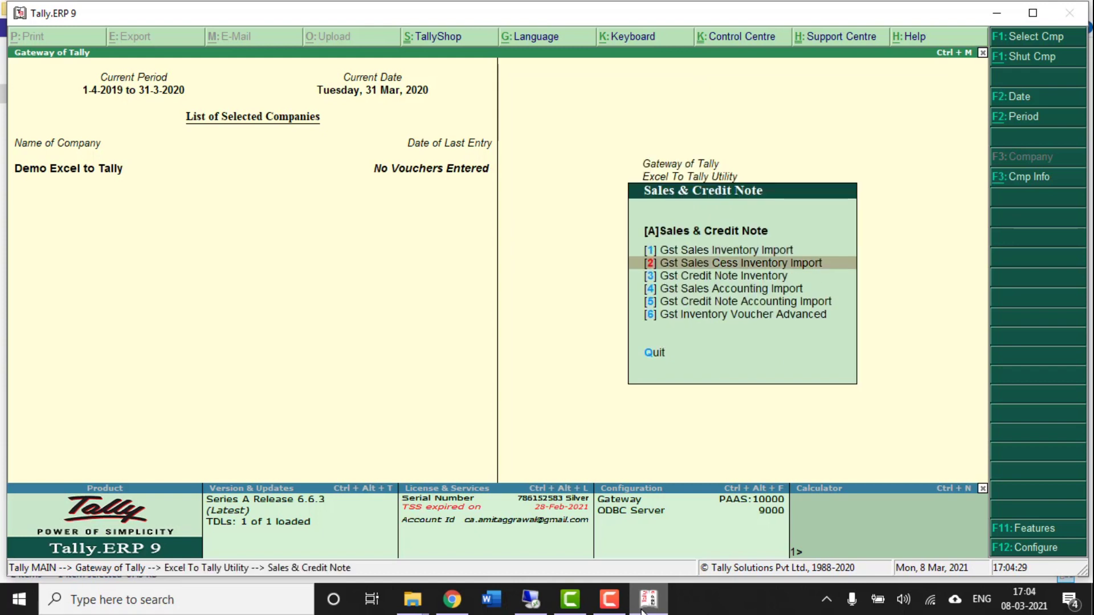
key("Down")
key("Down")
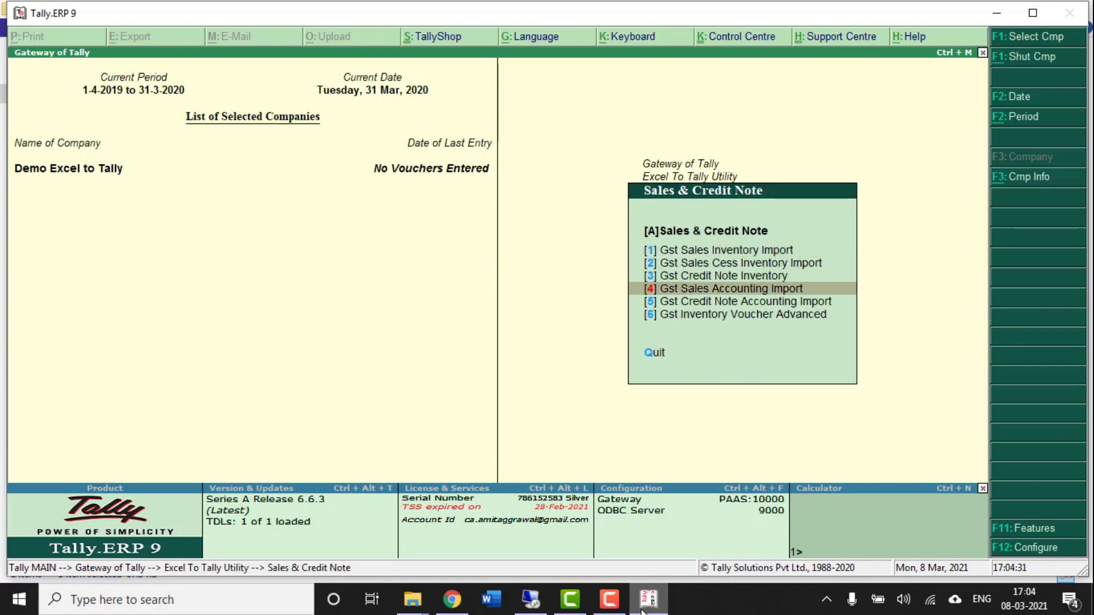
key("Return")
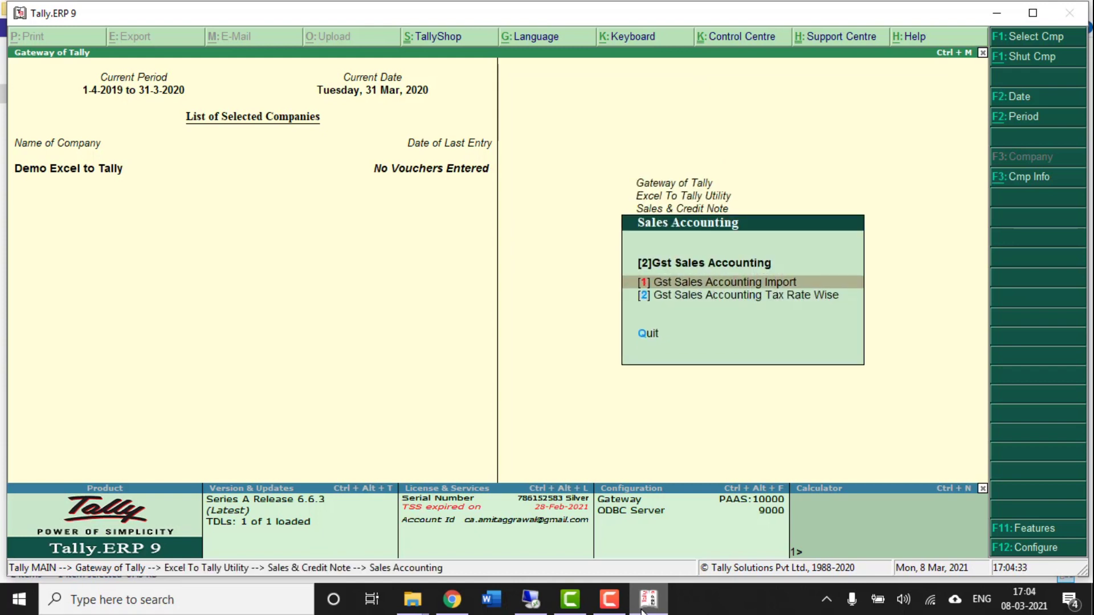
key("Down")
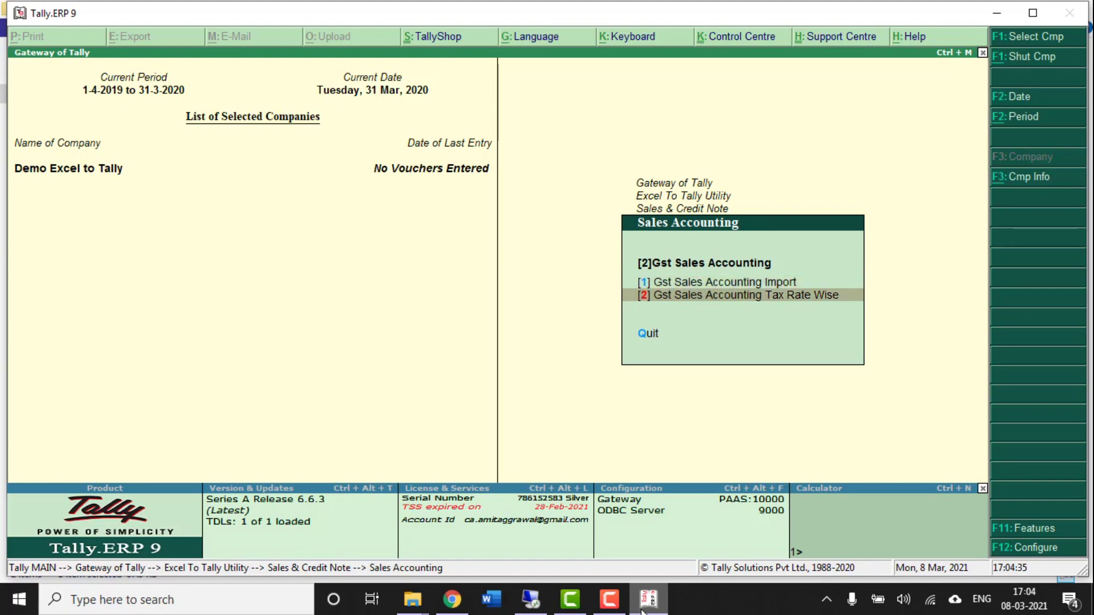
key("Return")
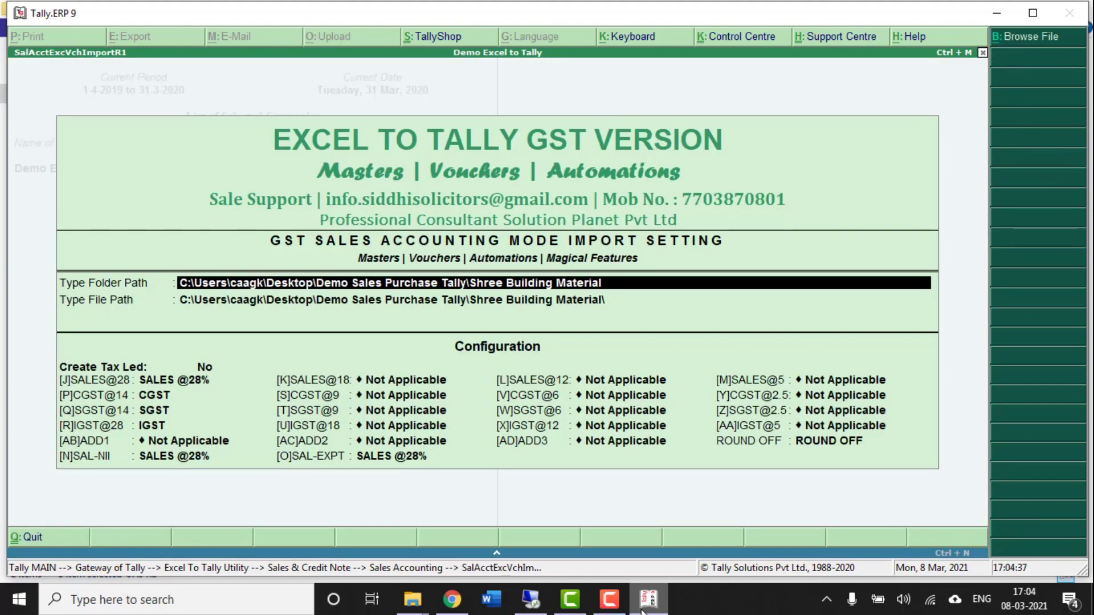
- Quit and reopen the tax-rate-wise import settings to start with a clean folder path
key("Escape")
key("Escape")
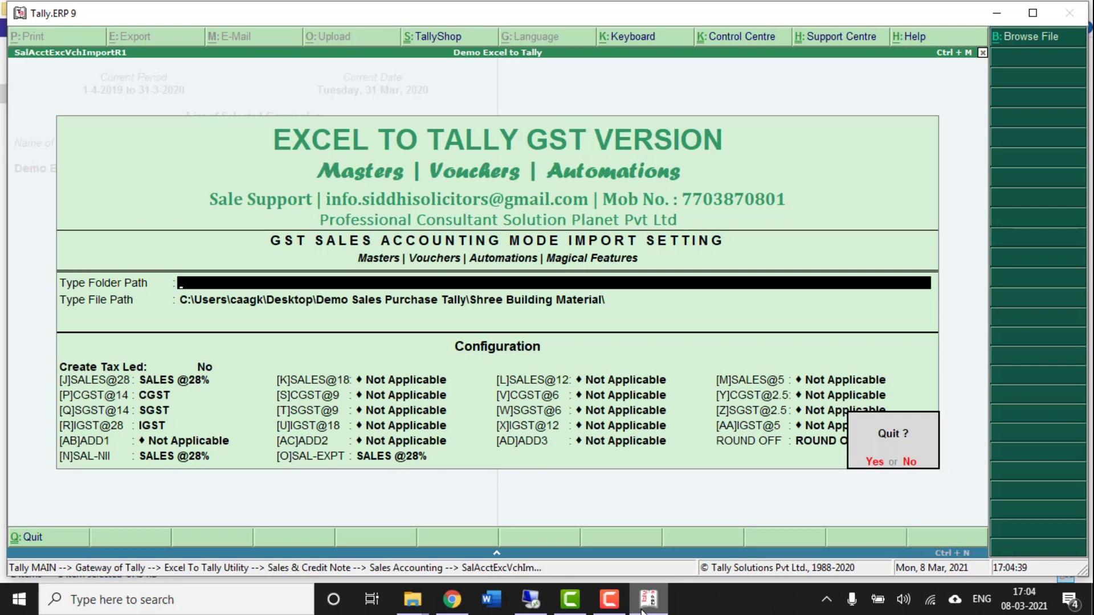
key("Return")
key("Return")
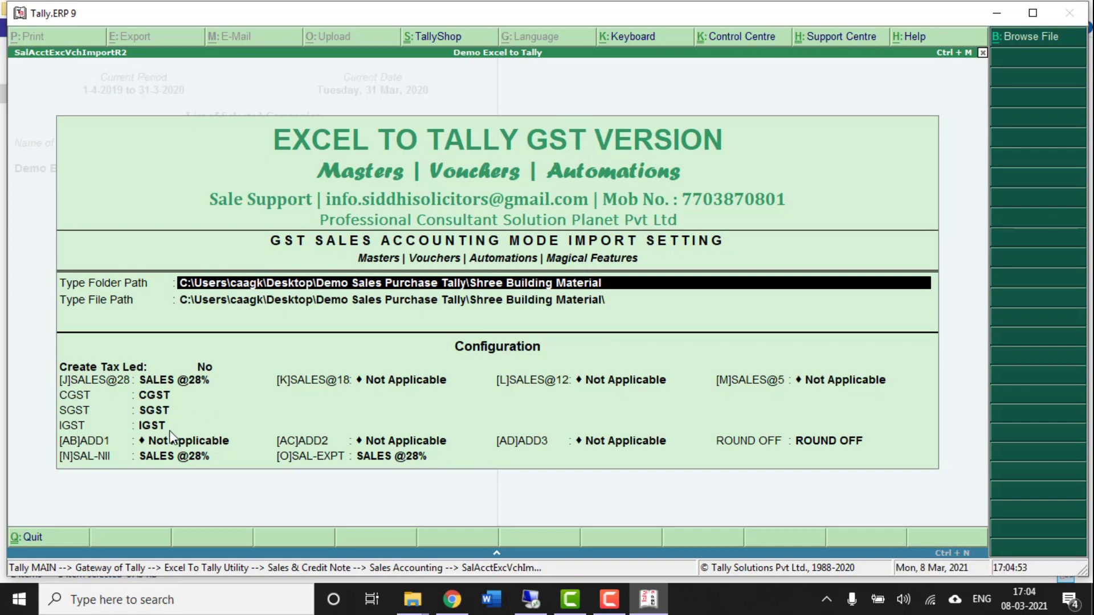
key("Escape")
key("Down")
key("Return")
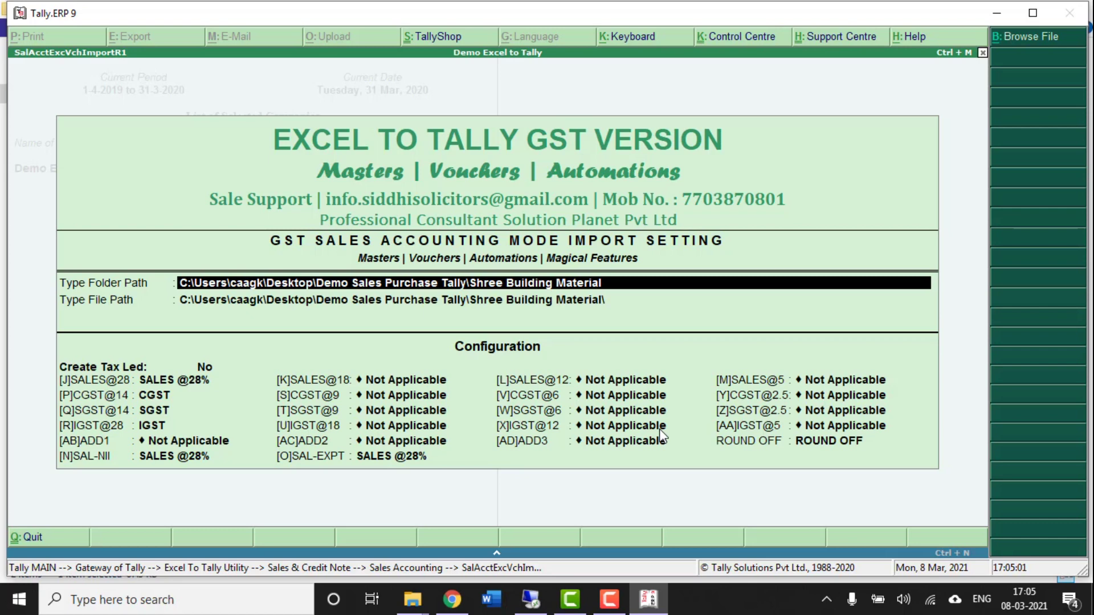
key("Escape")
key("Escape")
key("y")
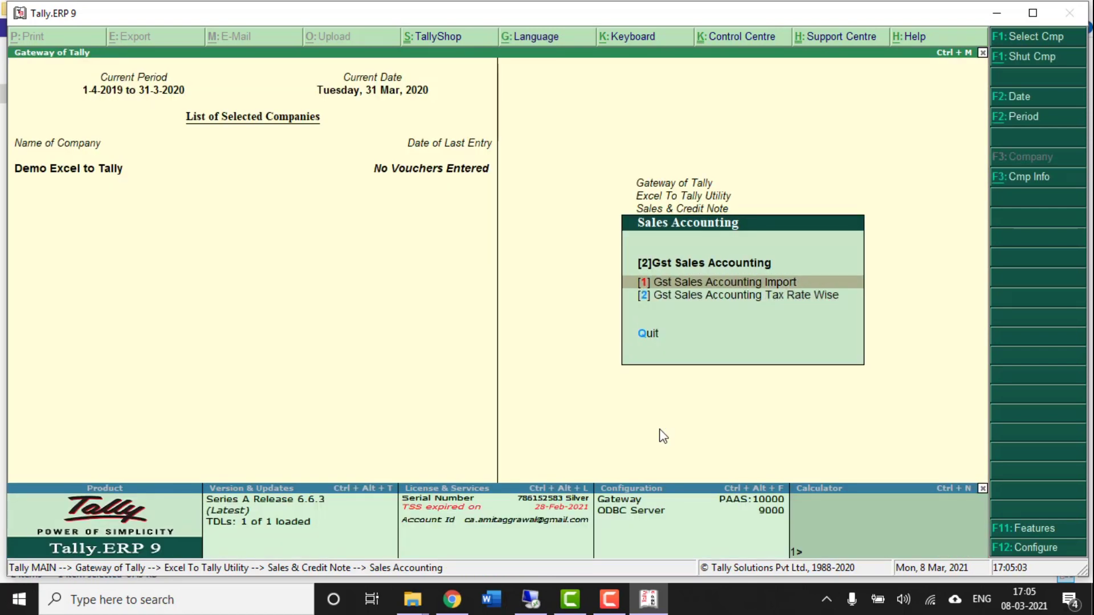
key("Return")
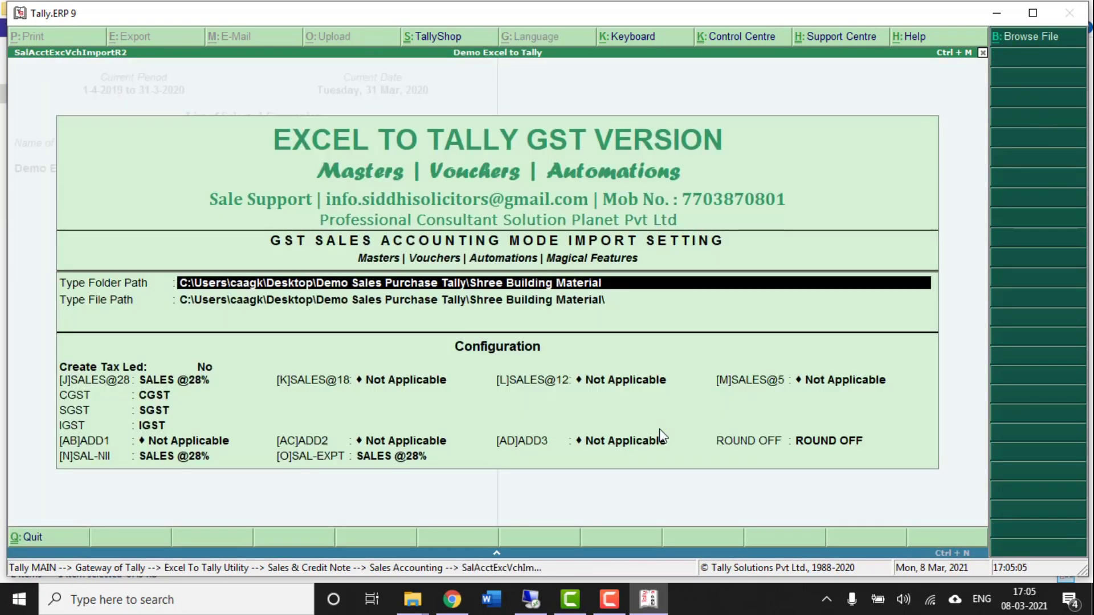
- Paste the folder path, trim it to Shree Material, and select 'Excel To Tally for GST Sales.xlsx'
key("Return")
key("BackSpace")
key("ctrl+alt+v")
key("BackSpace")
key("BackSpace")
key("BackSpace")
key("BackSpace")
key("BackSpace")
key("BackSpace")
key("BackSpace")
key("BackSpace")
key("BackSpace")
key("BackSpace")
key("BackSpace")
key("BackSpace")
key("BackSpace")
key("BackSpace")
key("BackSpace")
key("BackSpace")
key("BackSpace")
key("BackSpace")
key("BackSpace")
key("BackSpace")
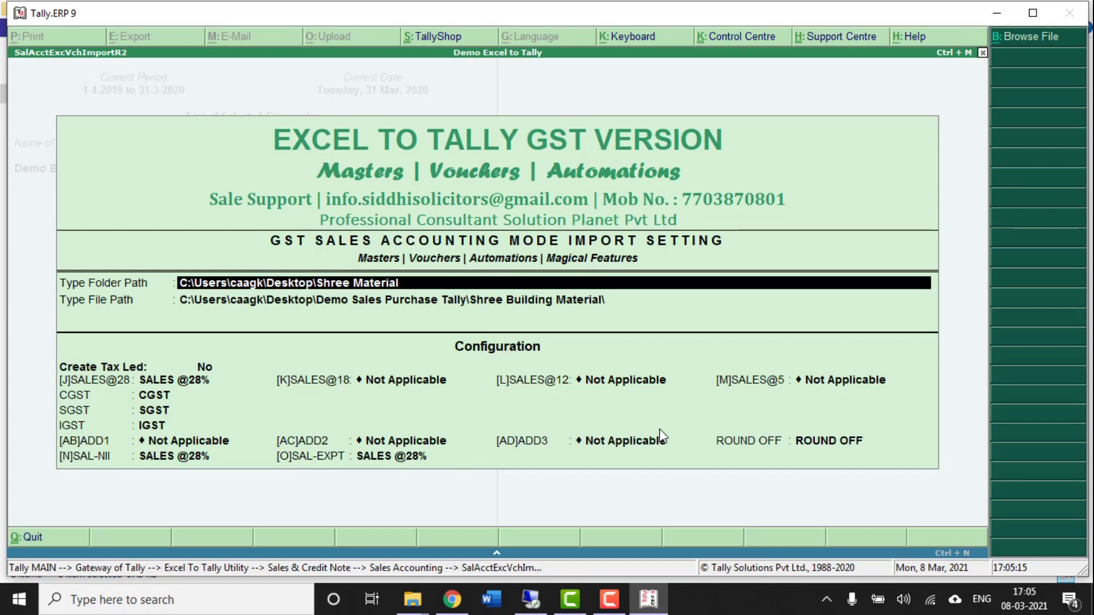
key("Return")
key("Down")
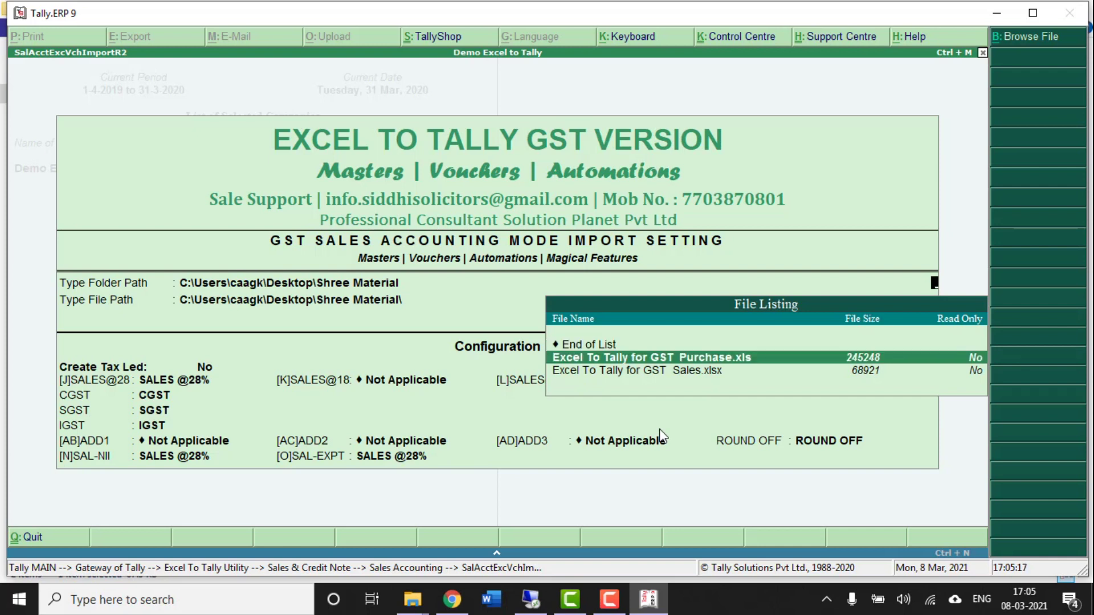
key("Down")
key("Return")
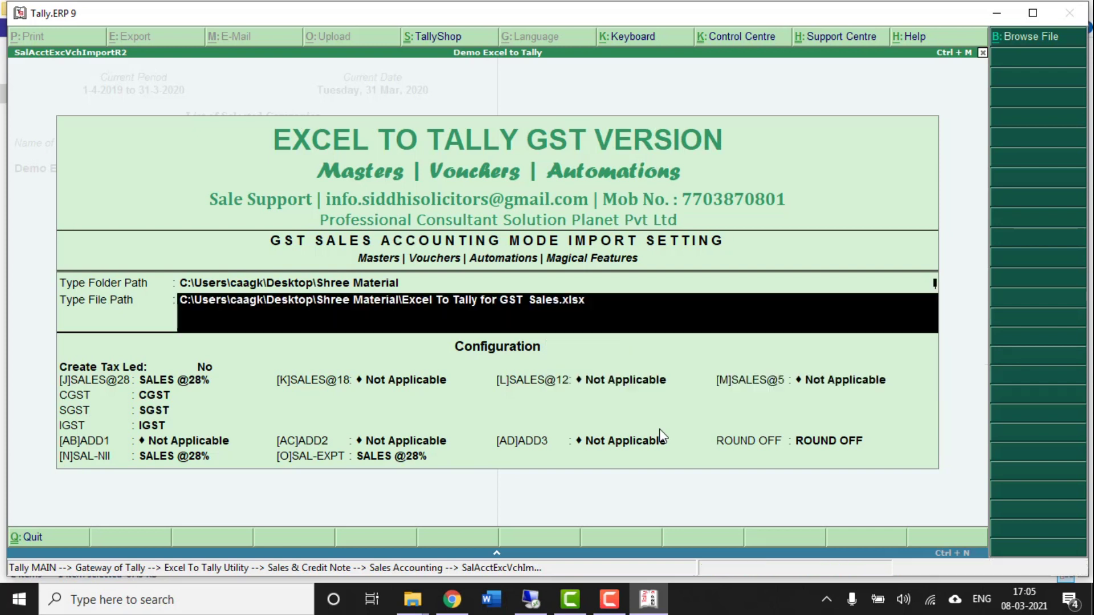
key("Return")
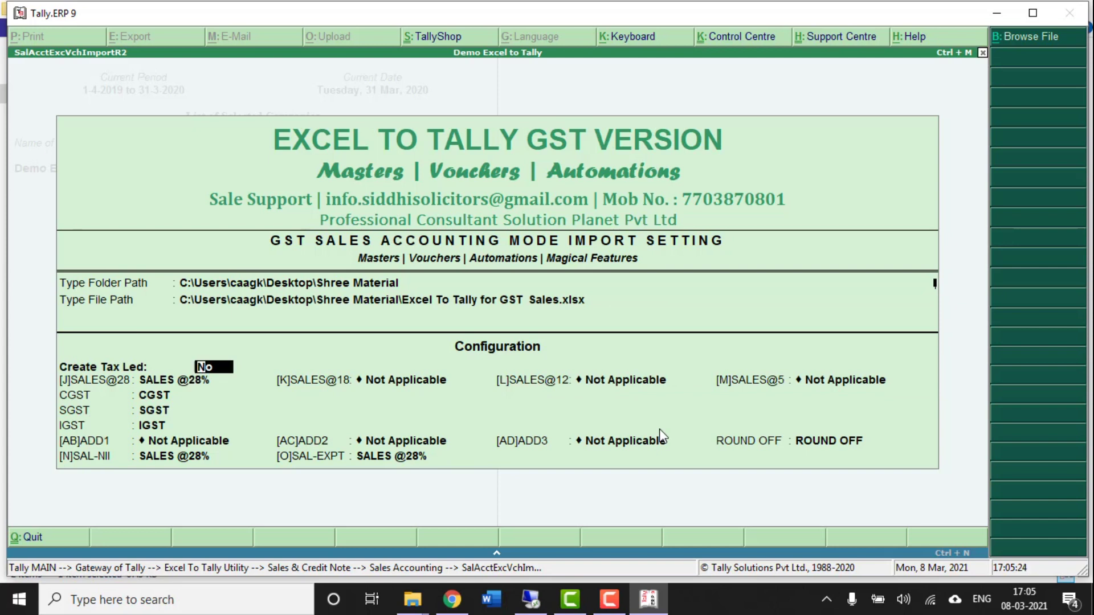
- Enable tax ledger creation and create ledger SALES@28% under Sales Accounts, not affecting inventory
type("Y")
key("Return")
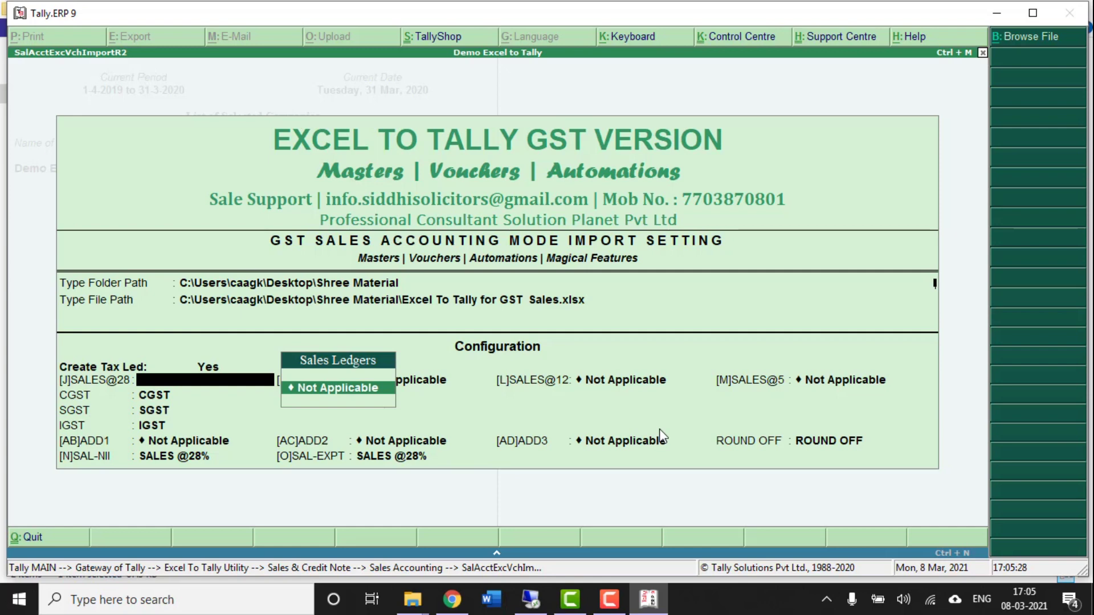
key("alt+c")
type("ALES")
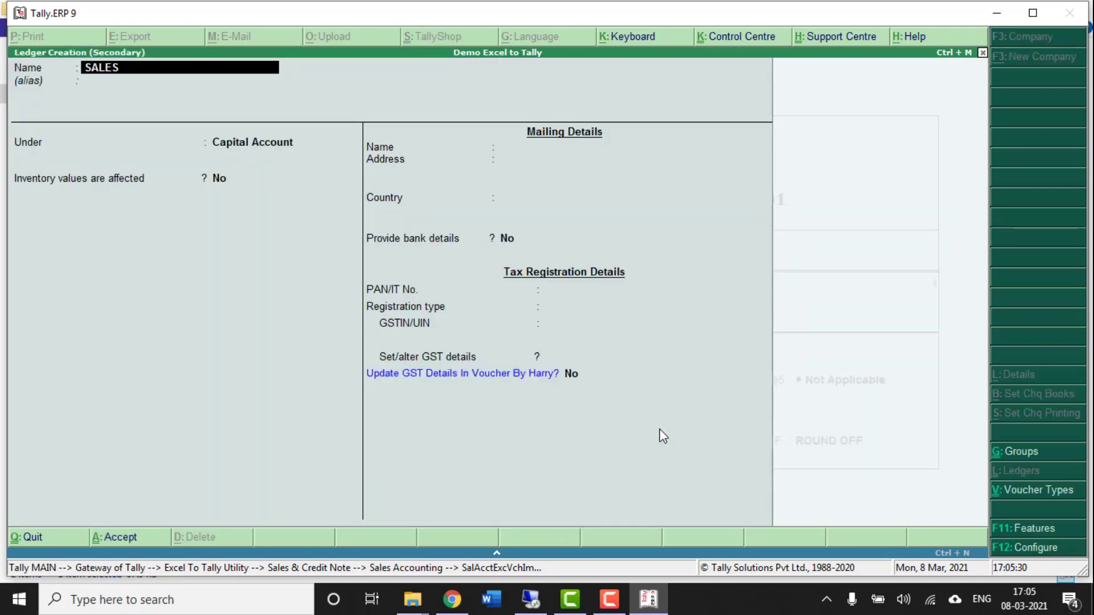
type("@28%")
key("Return")
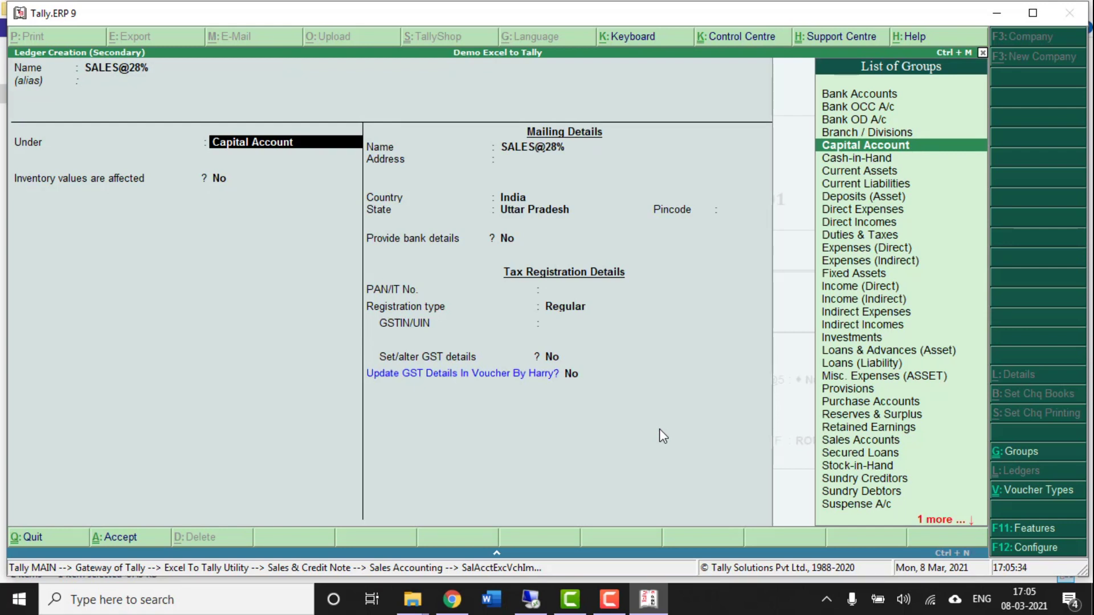
type("SAL")
key("Return")
type("n")
key("Return")
- Give SALES@28% taxable GST details at 28% with supply type Goods, and save it
key("Return")
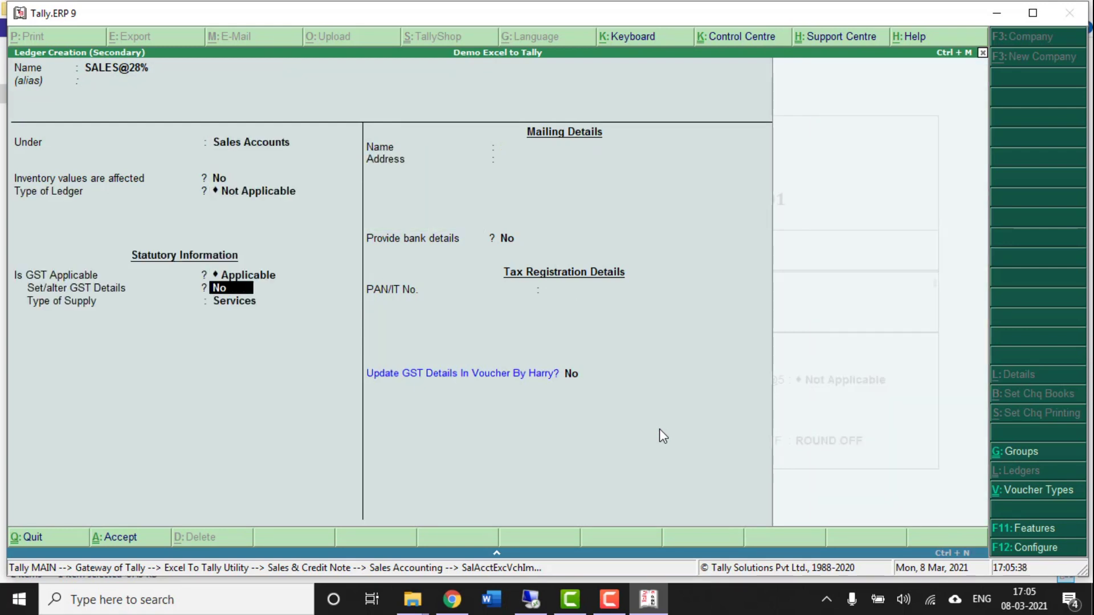
type("y")
key("Return")
key("Down")
key("Down")
key("Down")
key("Return")
type("28")
key("Return")
key("Return")
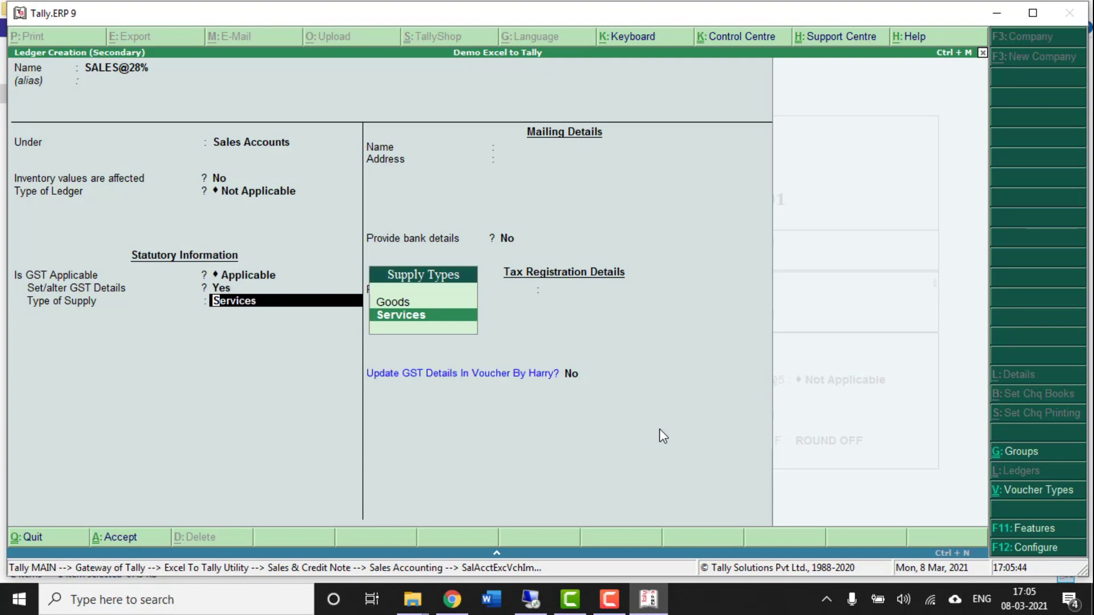
key("Up")
key("Return")
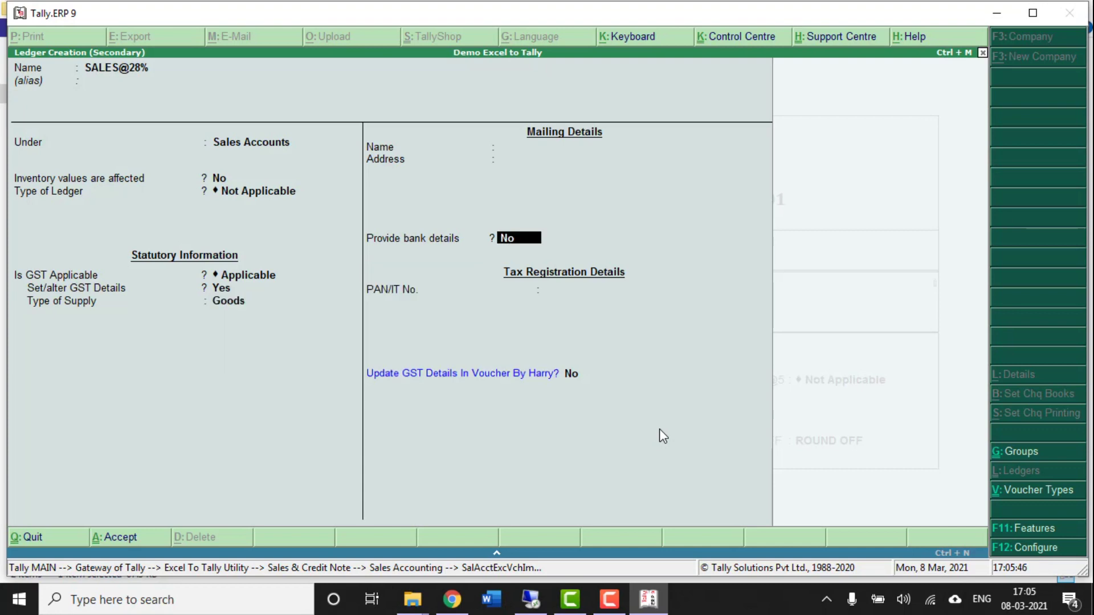
key("ctrl+a")
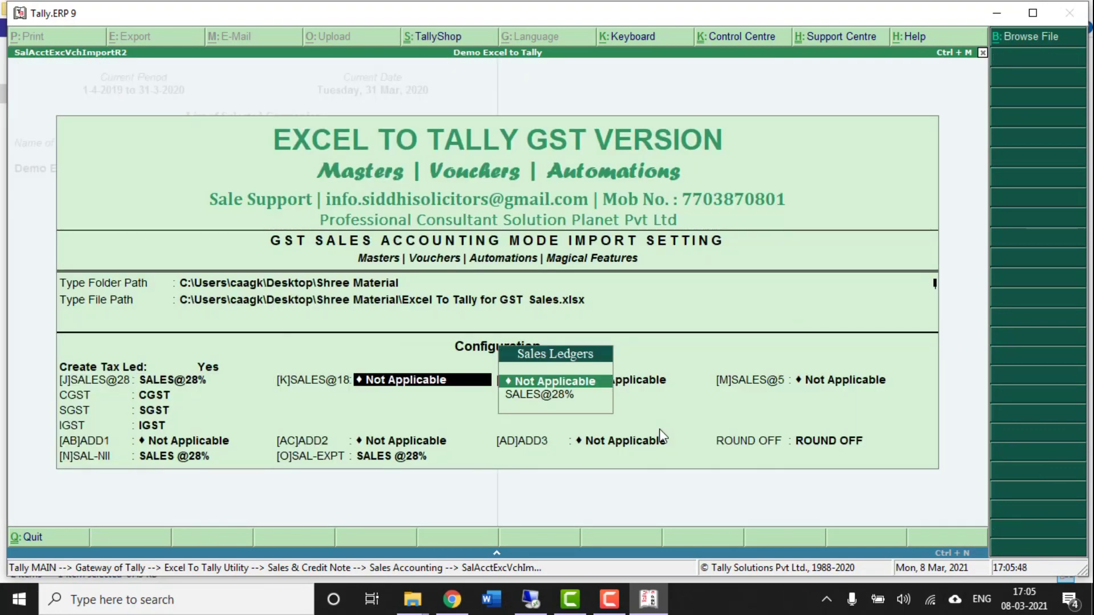
key("alt+c")
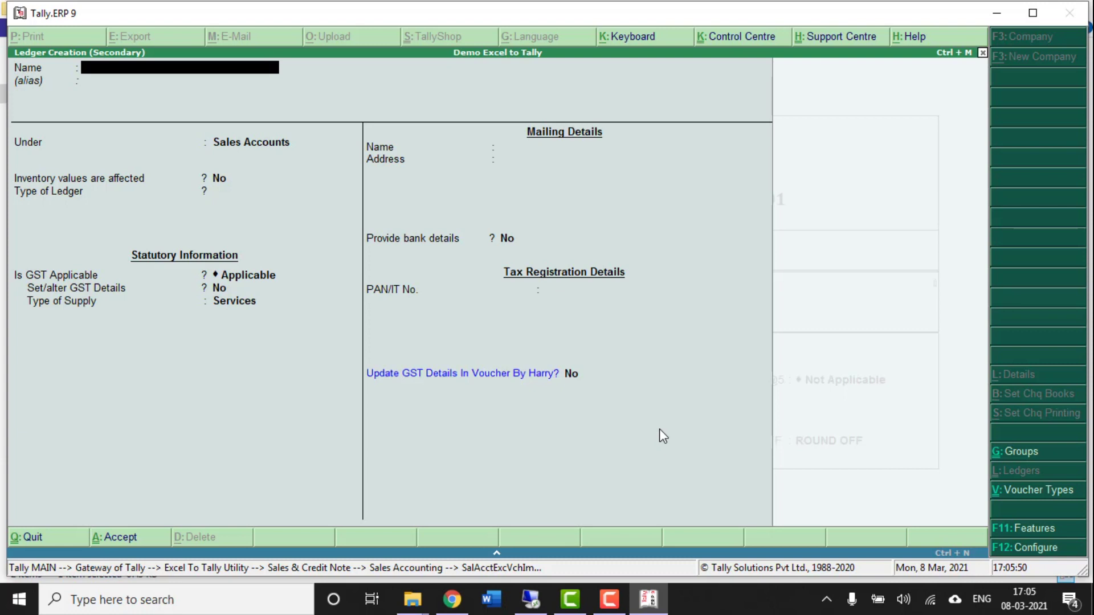
- Create SALES@18% under Sales Accounts with GST supply type Goods; leave 12% and 5% slots not applicable
type("SALES@18%")
key("Return")
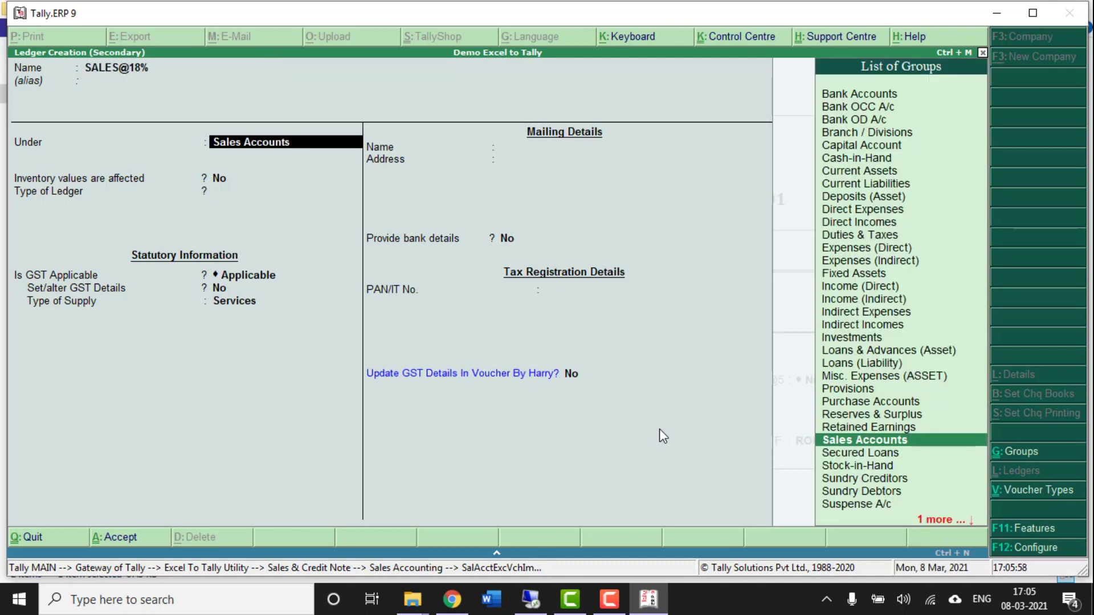
key("Return")
key("Return")
key("Return")
key("Return")
type("Y")
key("Return")
key("ctrl+a")
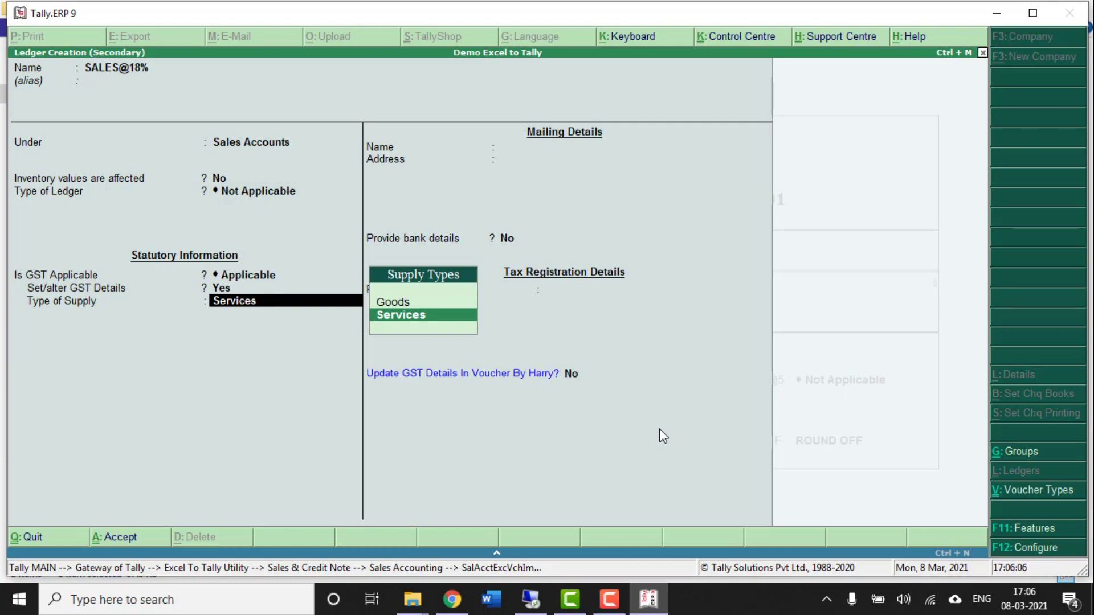
key("Up")
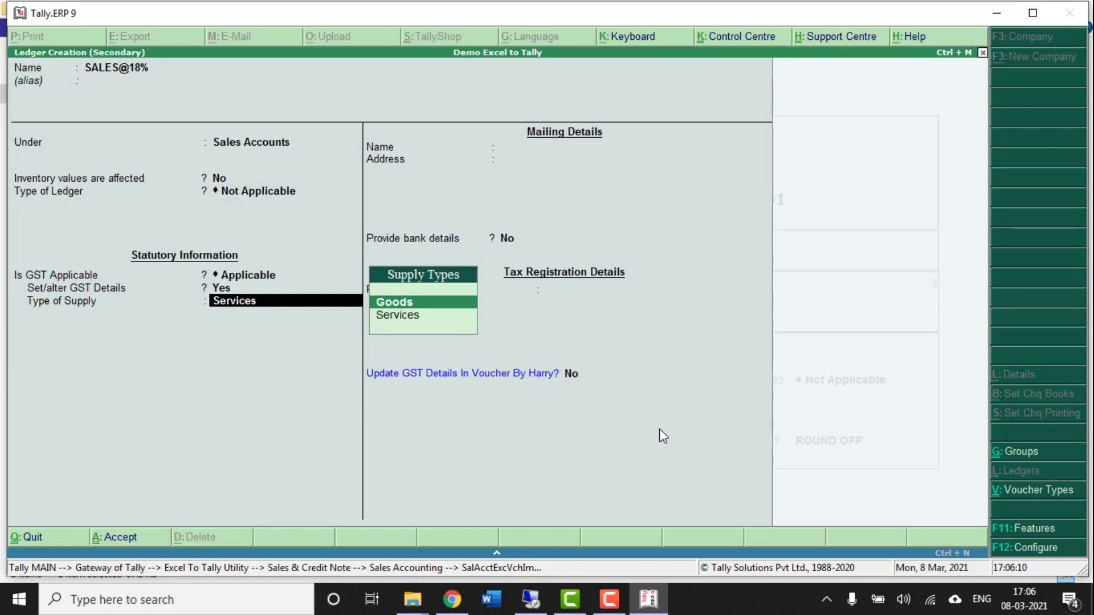
key("Return")
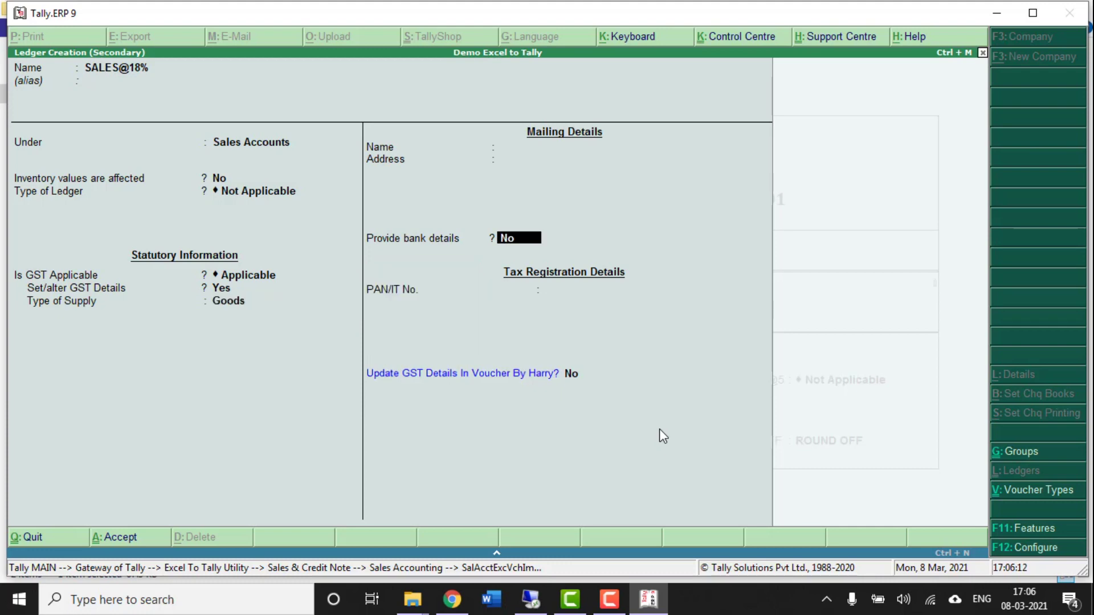
key("ctrl+a")
key("Return")
key("Return")
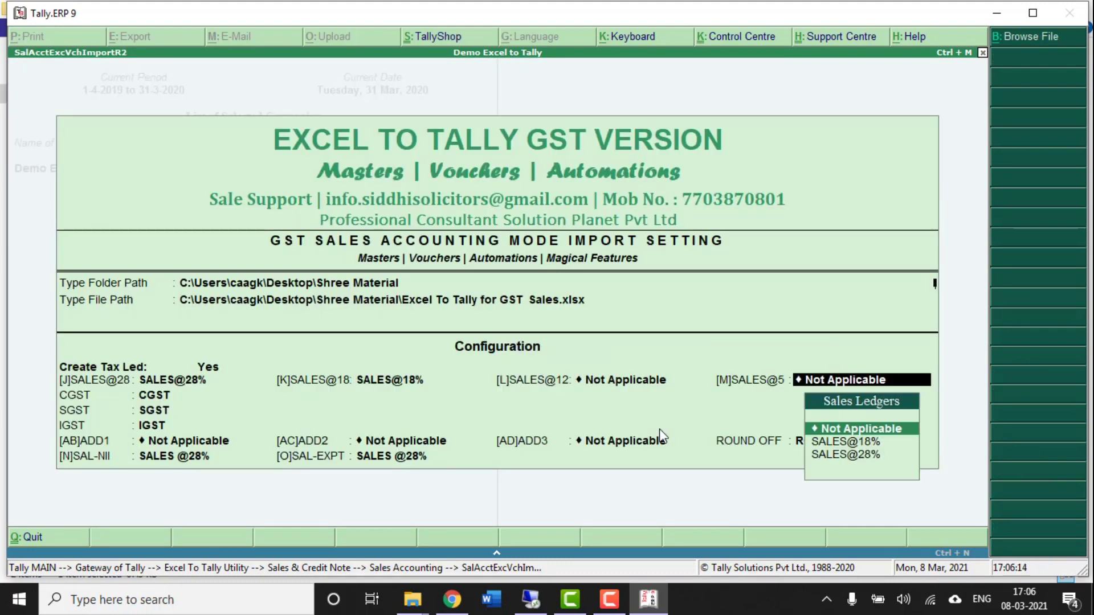
key("Return")
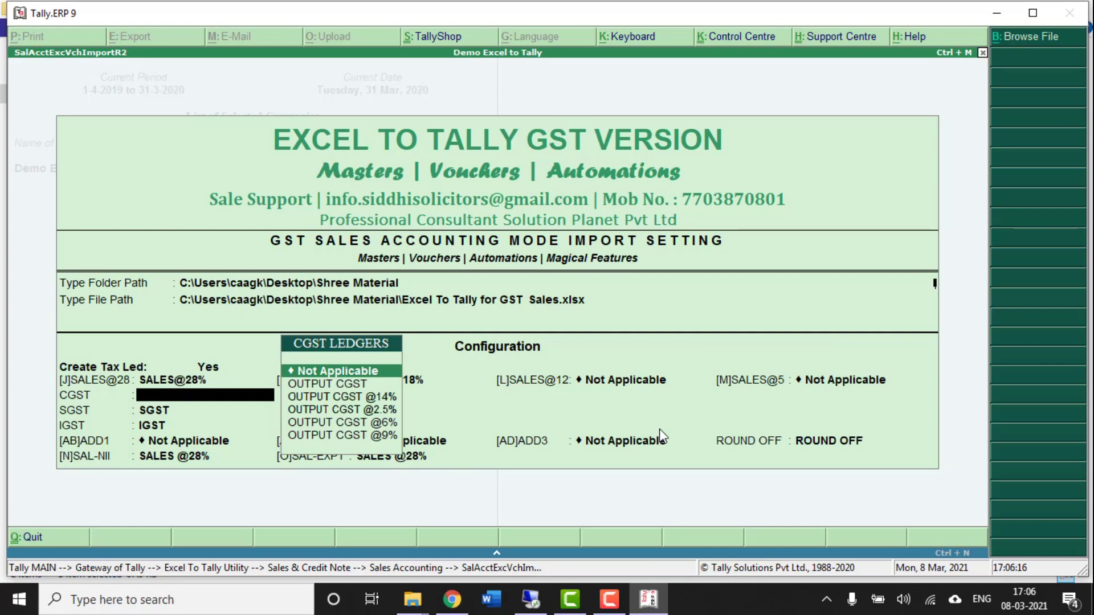
- Create a CGST ledger under Duties & Taxes with GST tax type Central Tax
key("alt+c")
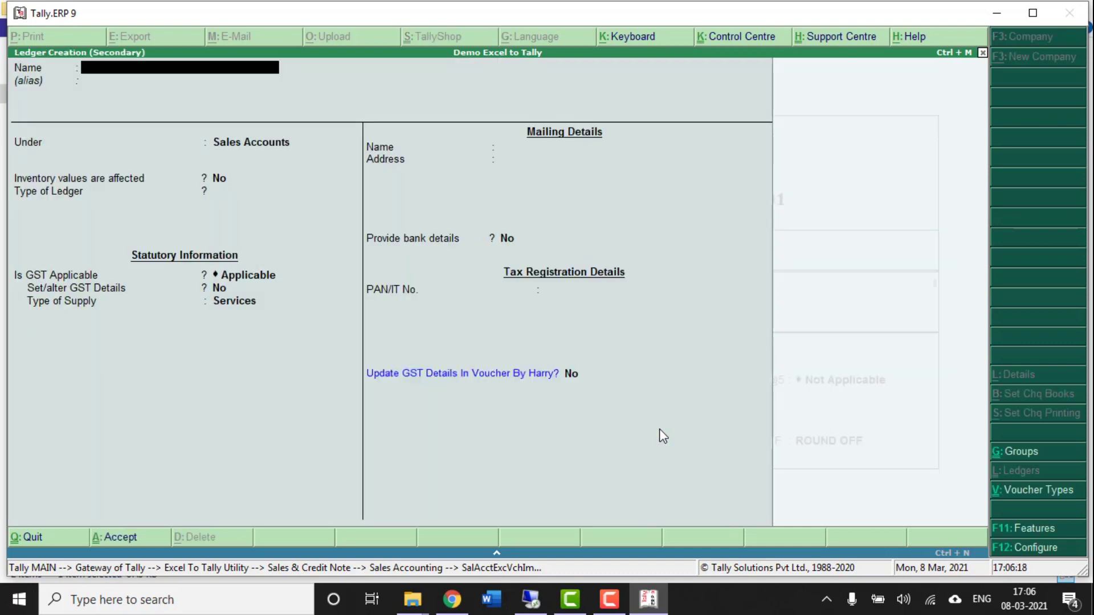
type("CGST")
key("Return")
key("Return")
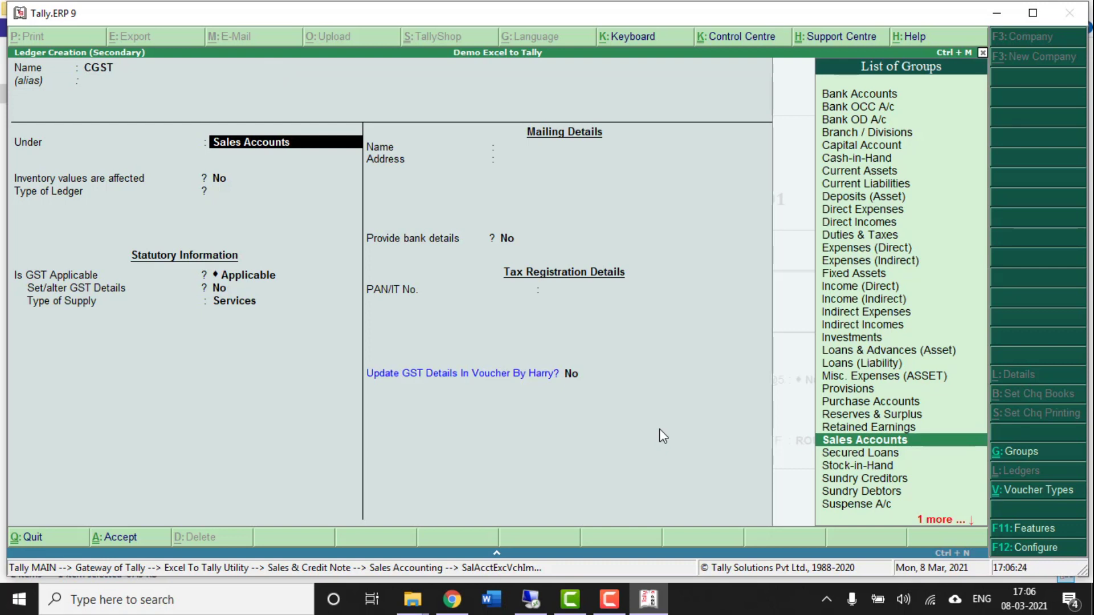
type("dut")
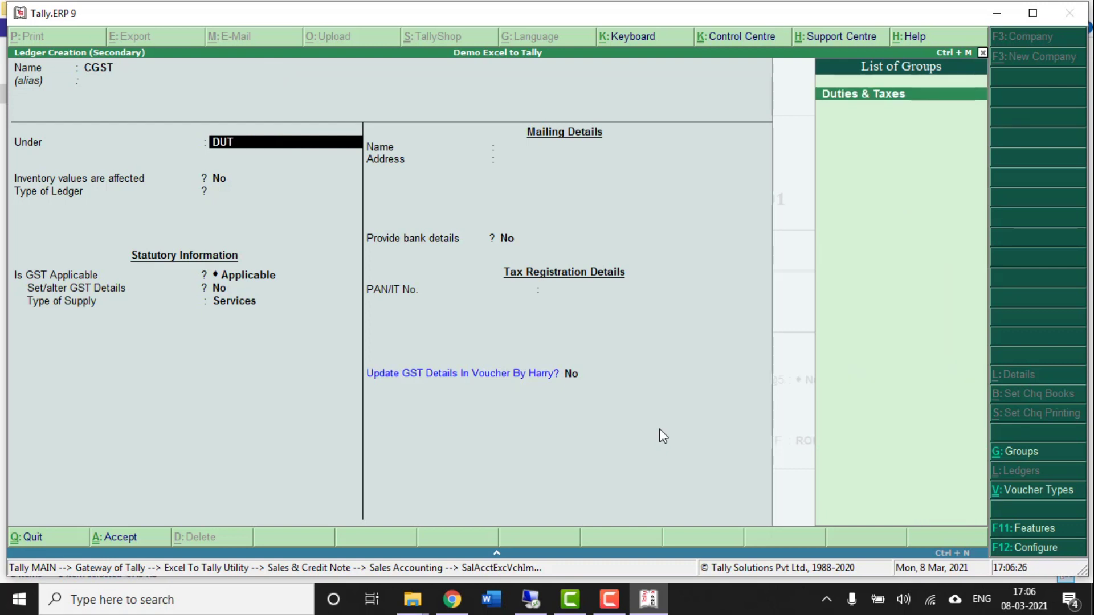
key("Return")
key("Up")
key("Return")
key("Down")
key("Up")
key("Return")
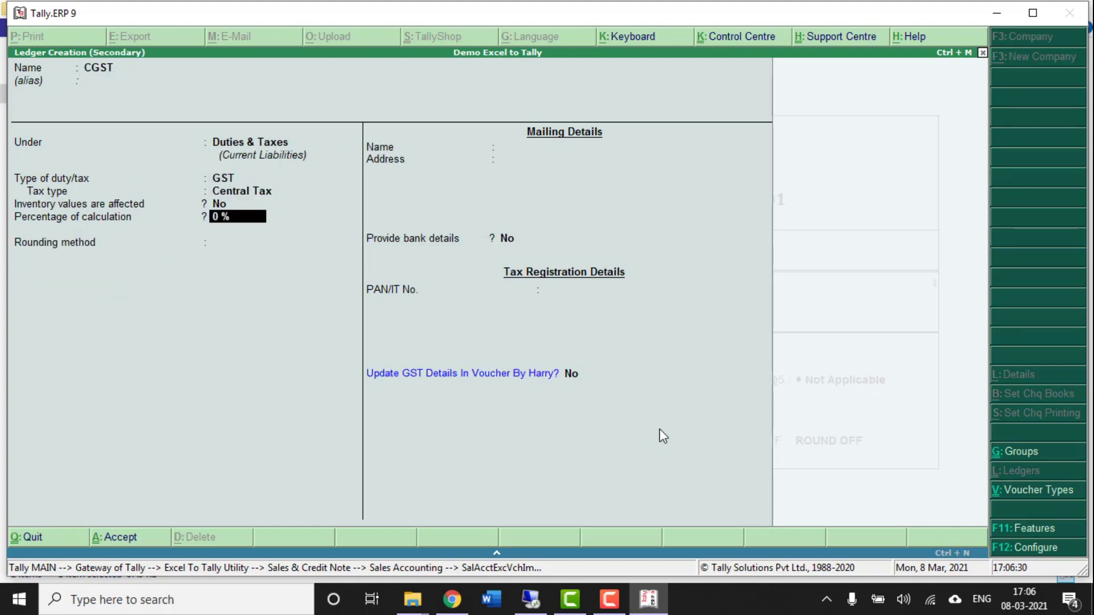
key("ctrl+a")
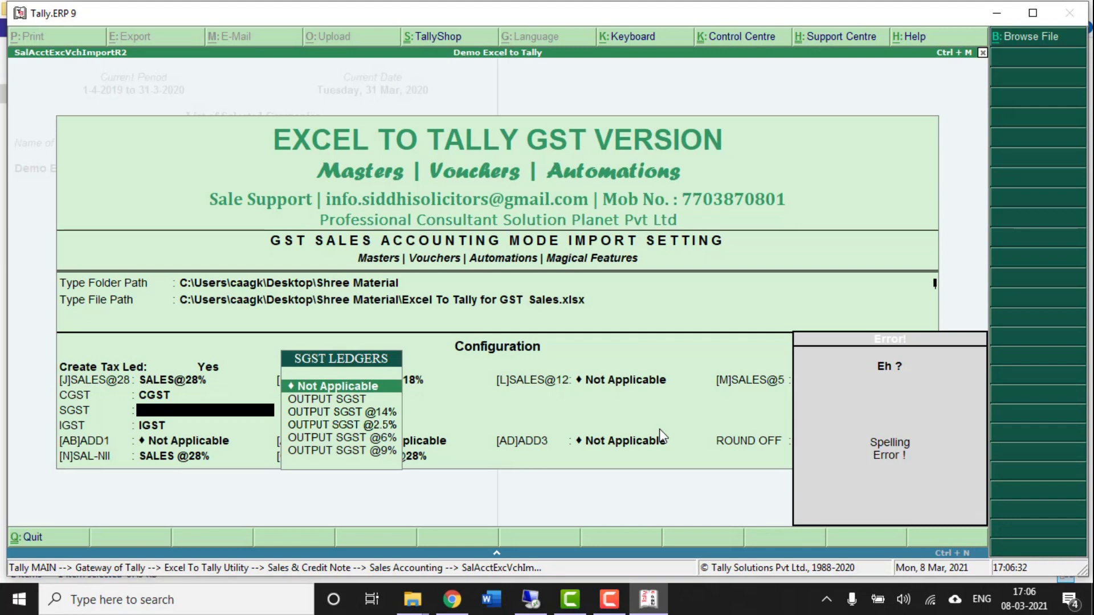
- Create an SGST ledger under Duties & Taxes with GST tax type State Tax
key("alt+c")
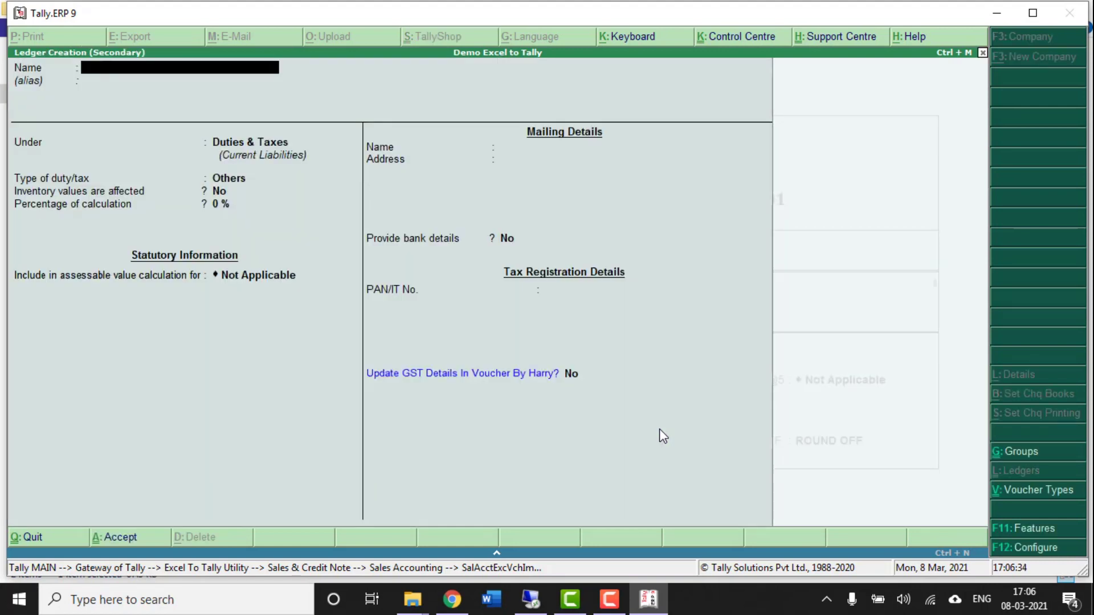
type("SGST")
key("Return")
key("Return")
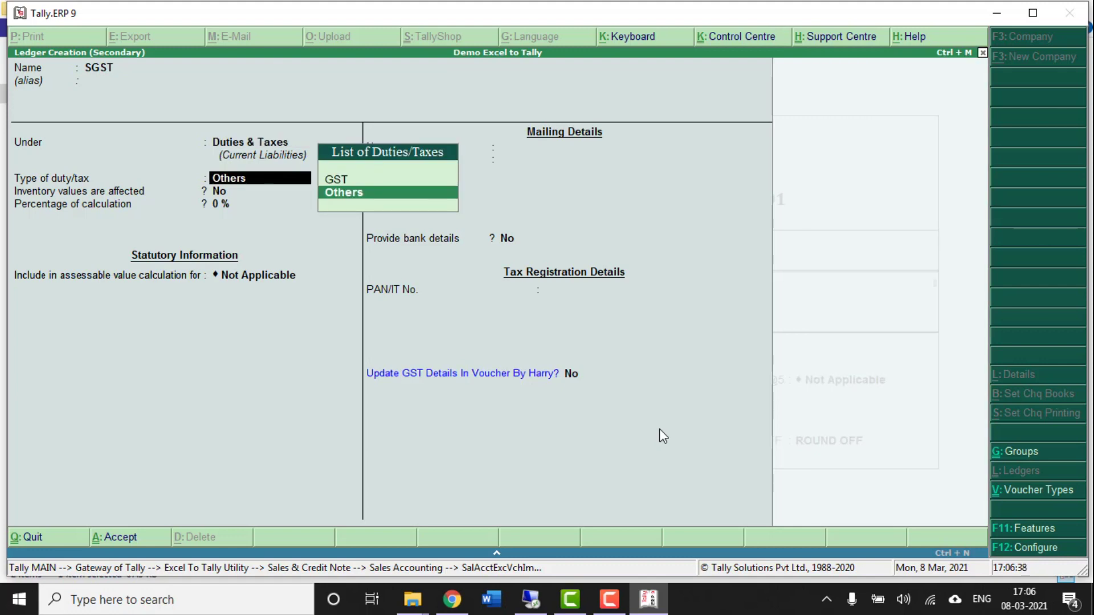
key("Up")
key("Return")
key("Down")
key("Down")
key("Down")
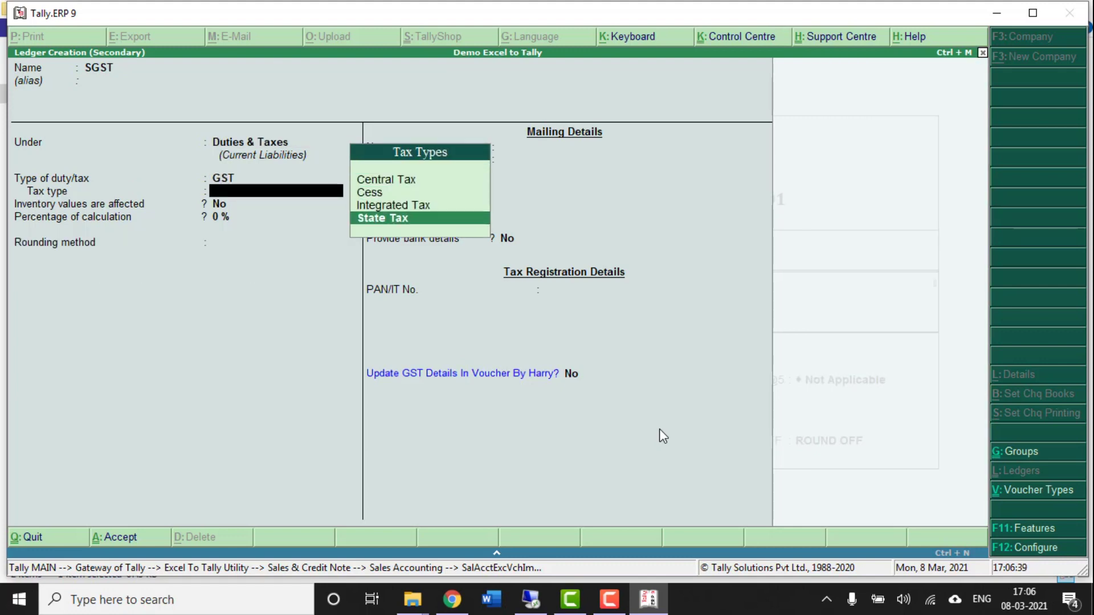
key("Return")
key("ctrl+a")
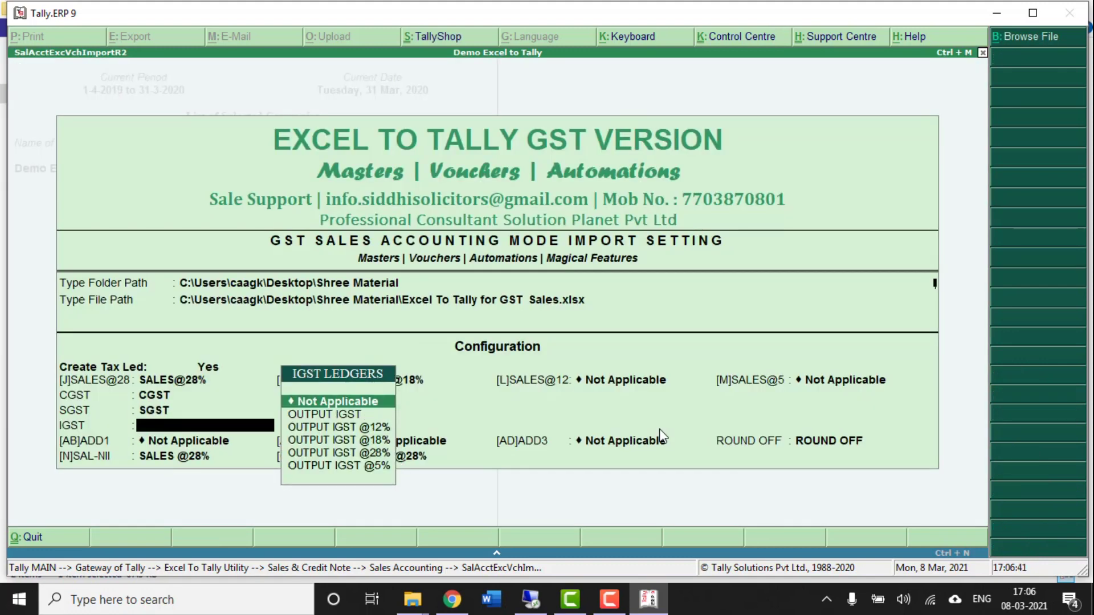
- Create an IGST ledger with Integrated Tax; leave the second and third additional ledgers not applicable
key("Down")
key("Down")
key("Down")
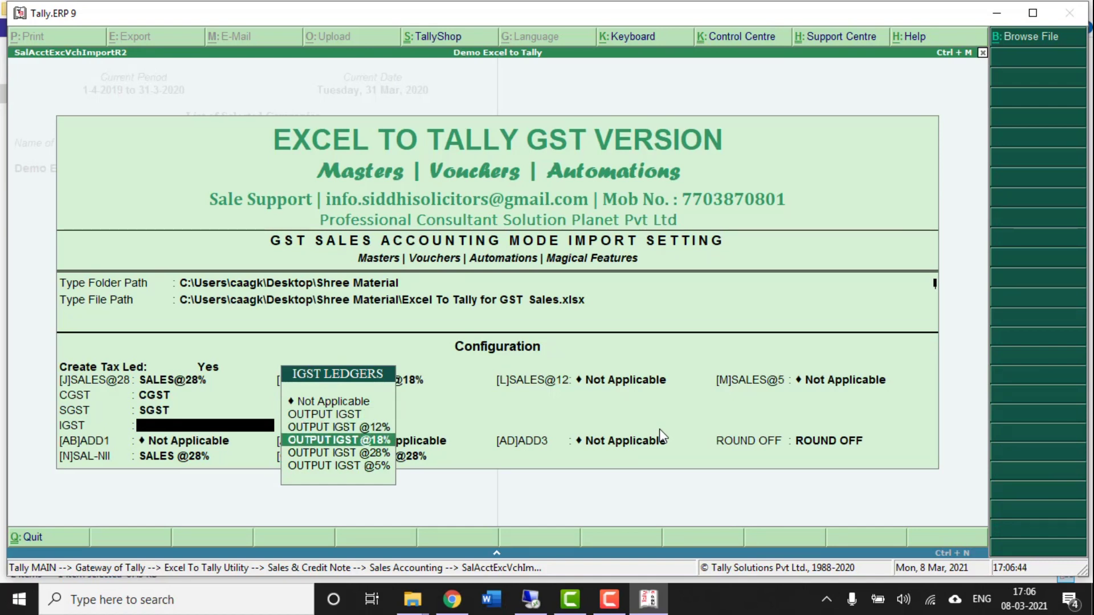
key("Up")
key("alt+c")
type("IGST")
key("Return")
key("Return")
key("Return")
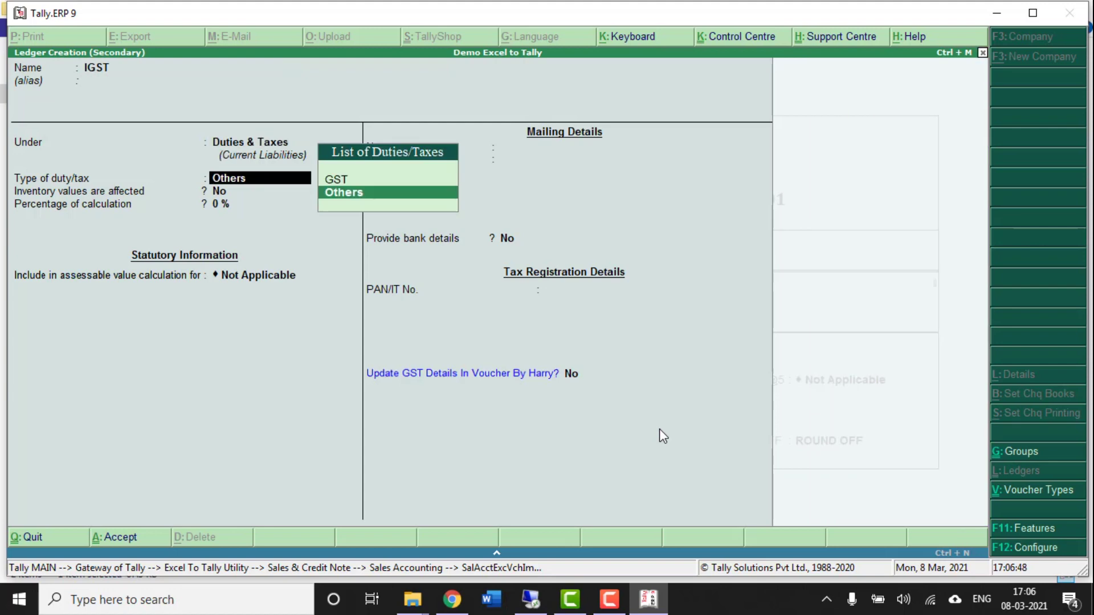
key("Up")
key("Return")
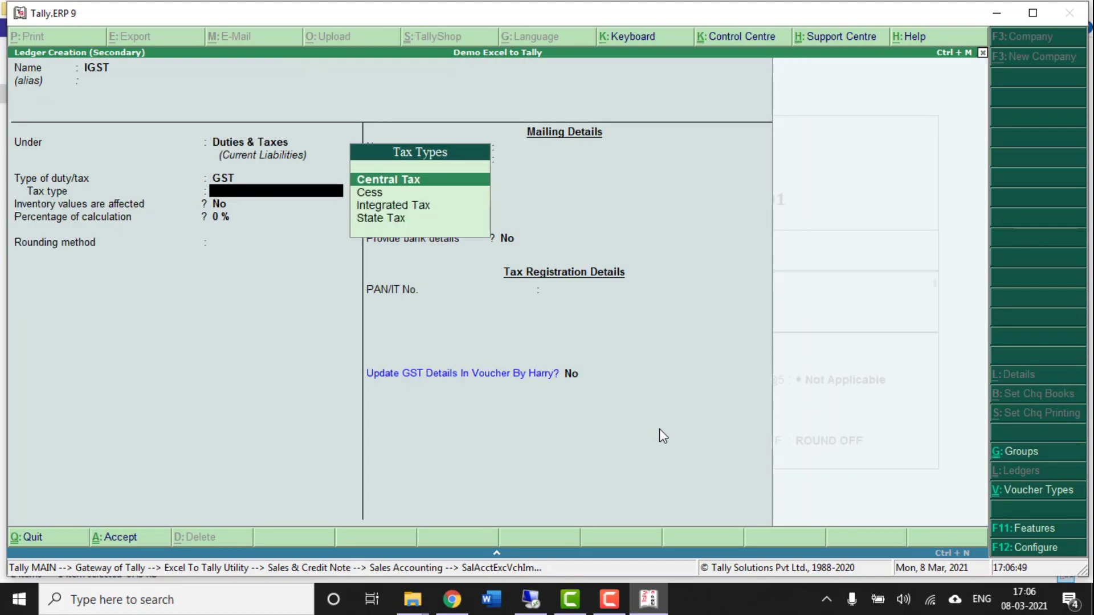
key("Down")
key("Down")
key("Return")
key("ctrl+a")
key("Return")
key("Return")
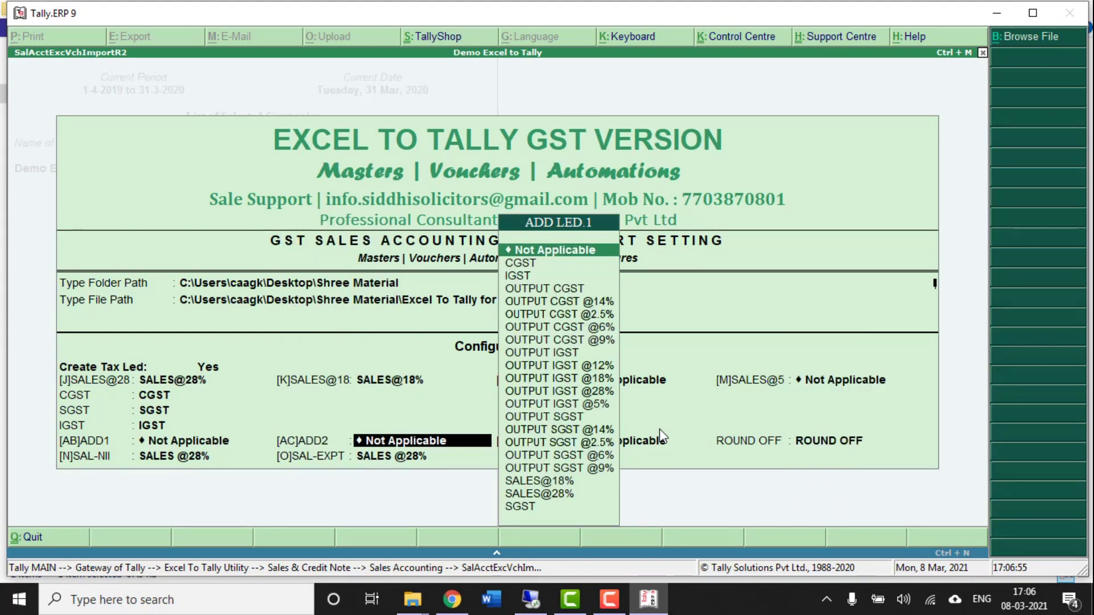
key("Return")
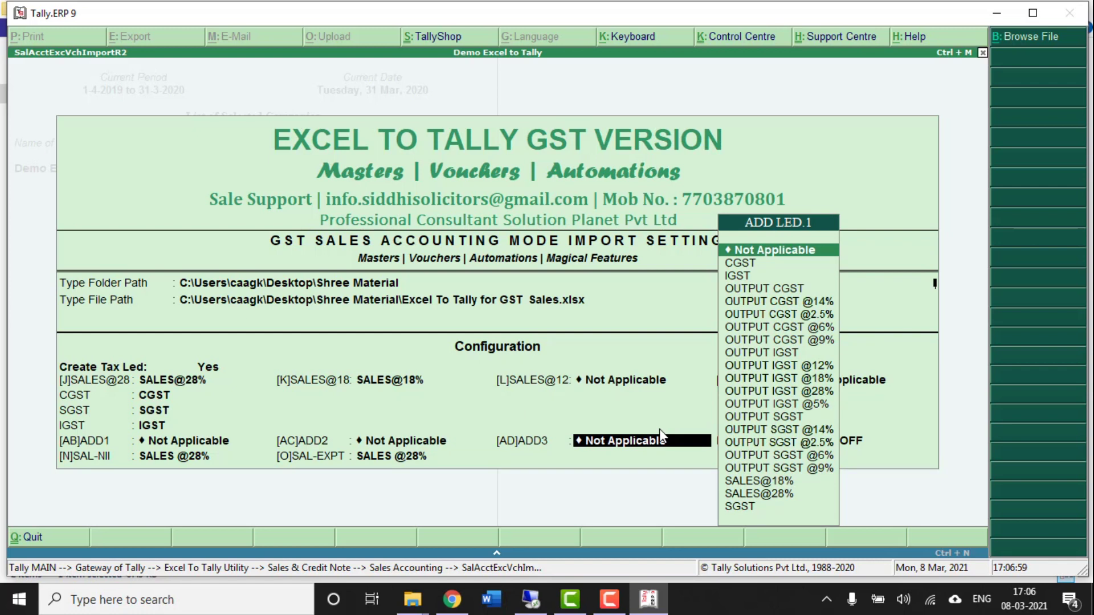
key("Return")
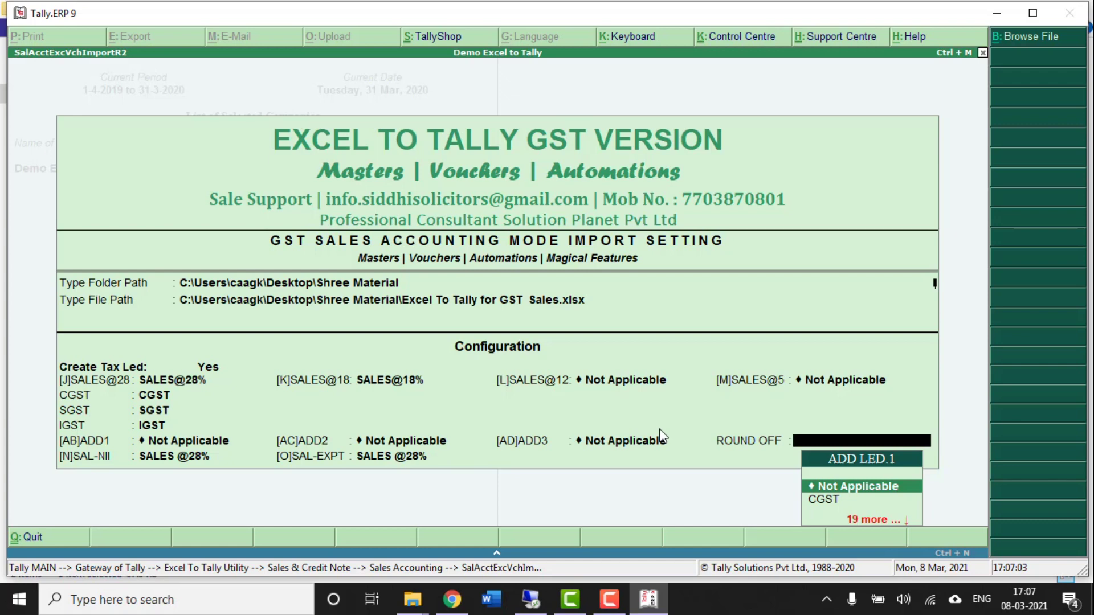
- Create a ROUND OFF ledger under Indirect Expenses, type Invoice Rounding with Normal Rounding
key("alt+c")
type("ROUND OFF")
key("Return")
key("Return")
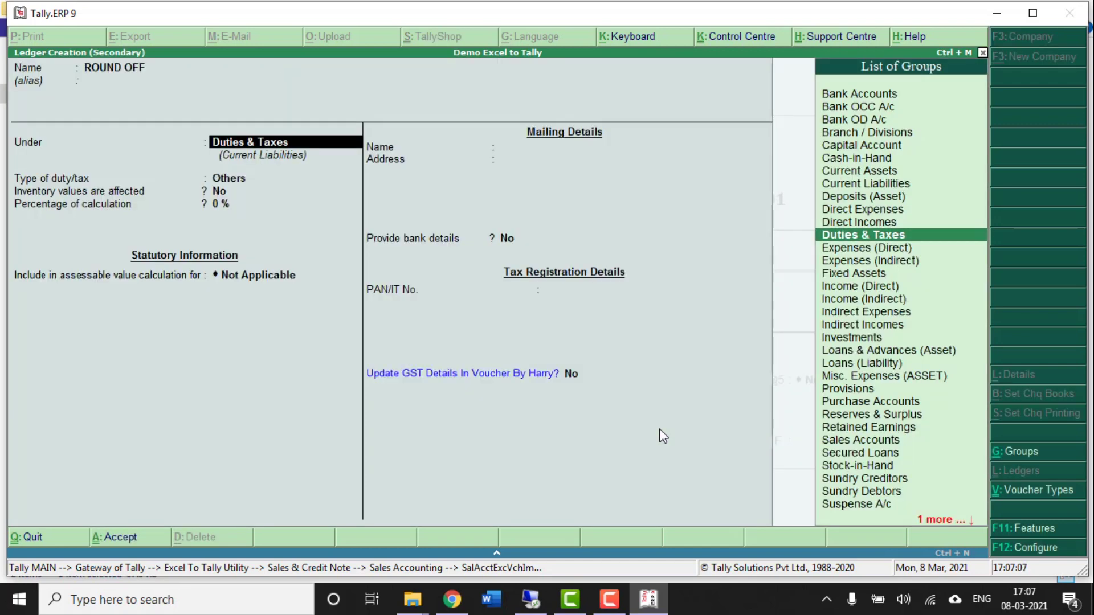
type("E")
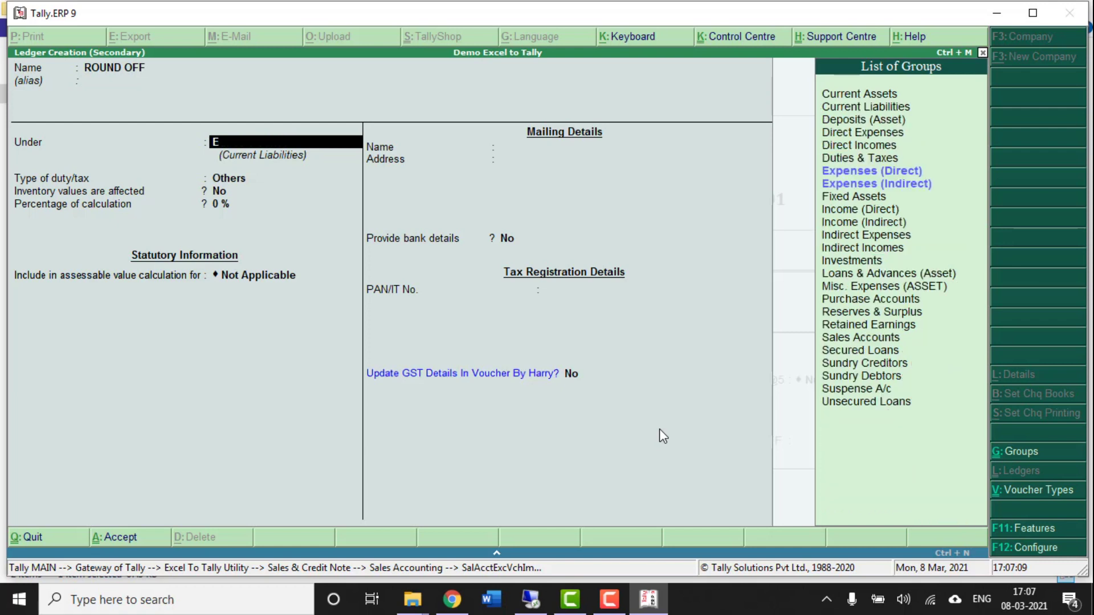
type("XP")
key("Down")
key("Down")
key("Return")
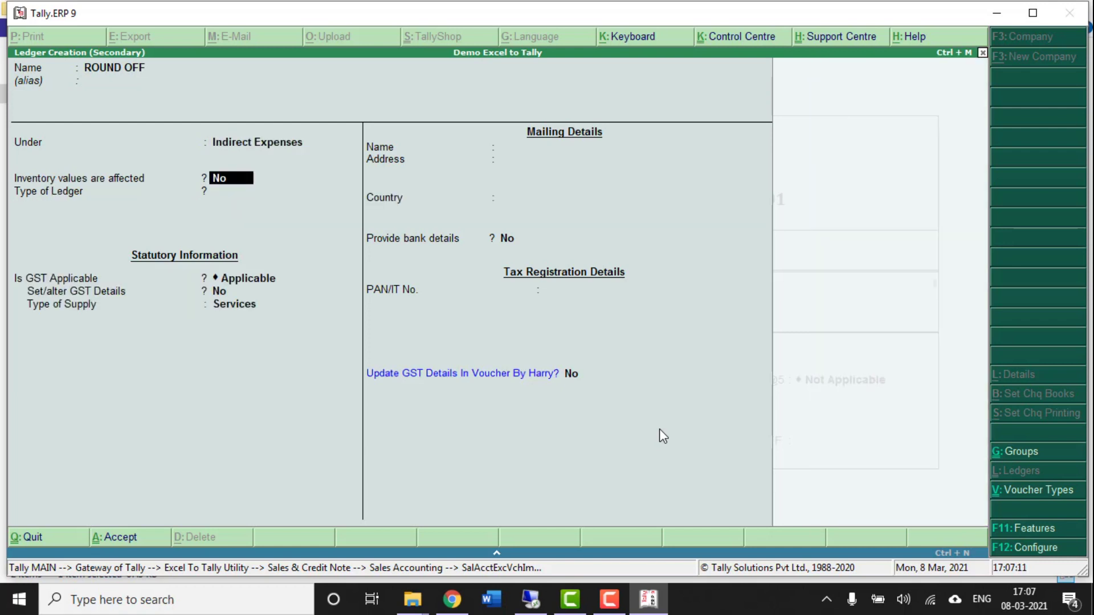
key("Return")
key("Return")
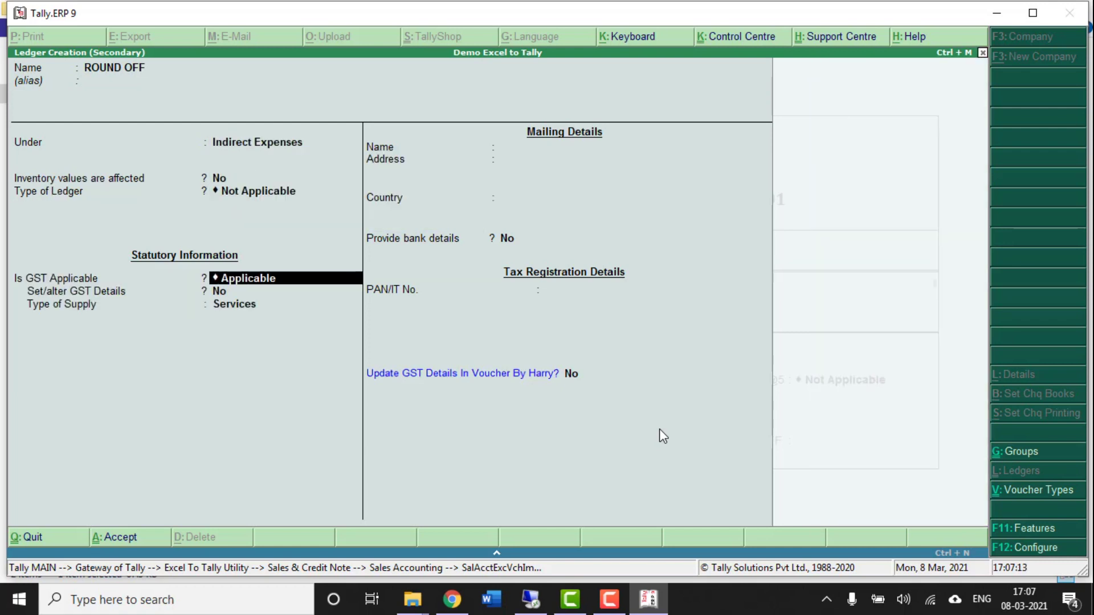
key("Up")
key("Down")
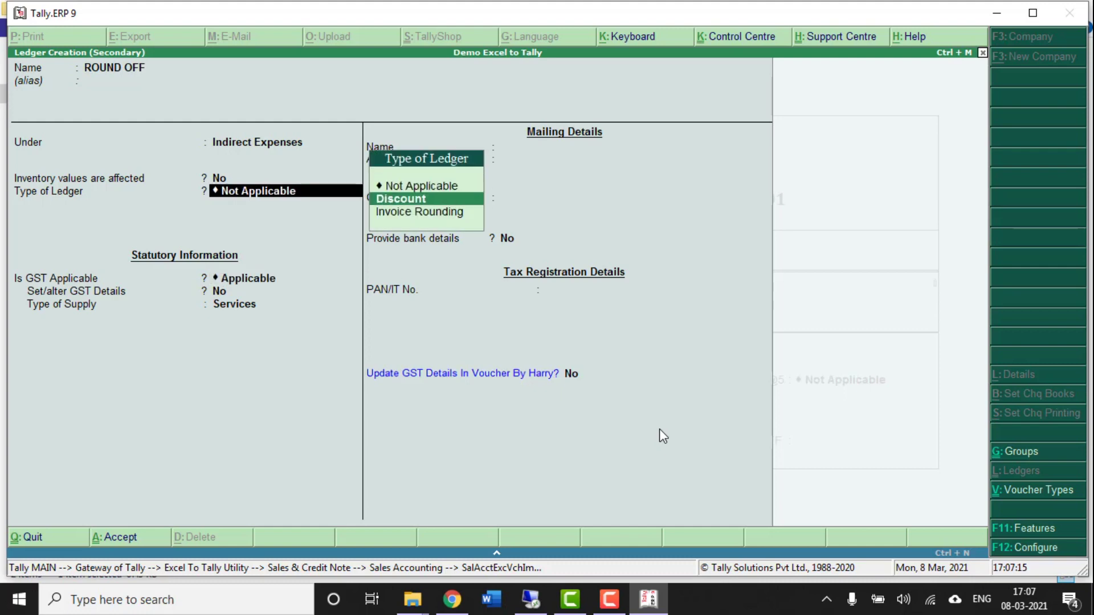
key("Down")
key("Return")
key("Return")
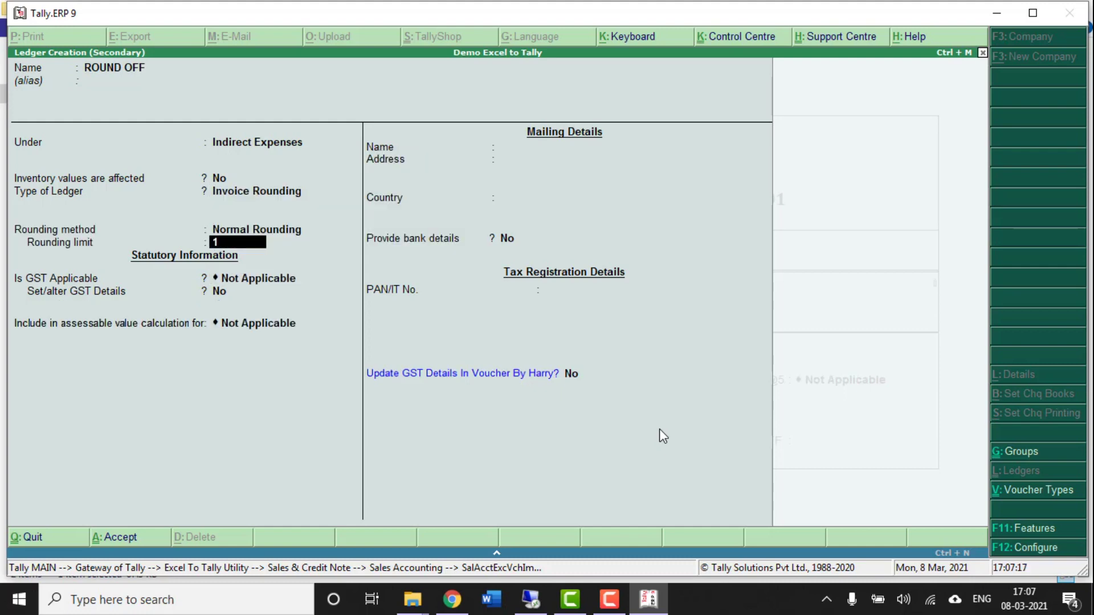
key("ctrl+a")
- Map nil-rated and exempt sales to SALES@28%, accept, and choose Import All from the preview
key("Return")
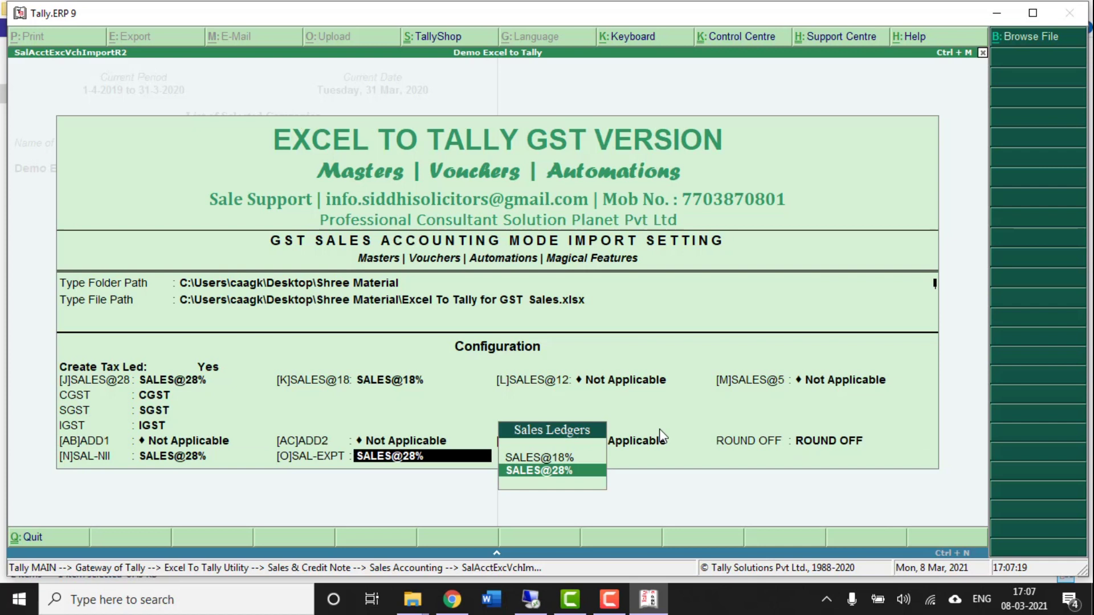
key("Return")
key("Return")
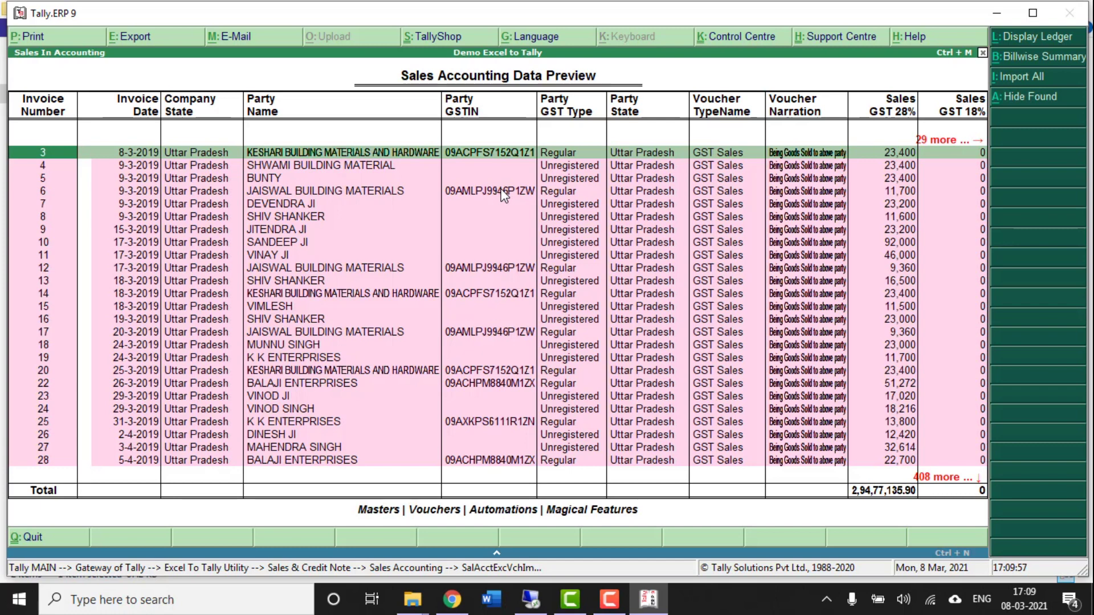
left_click(1050, 76)
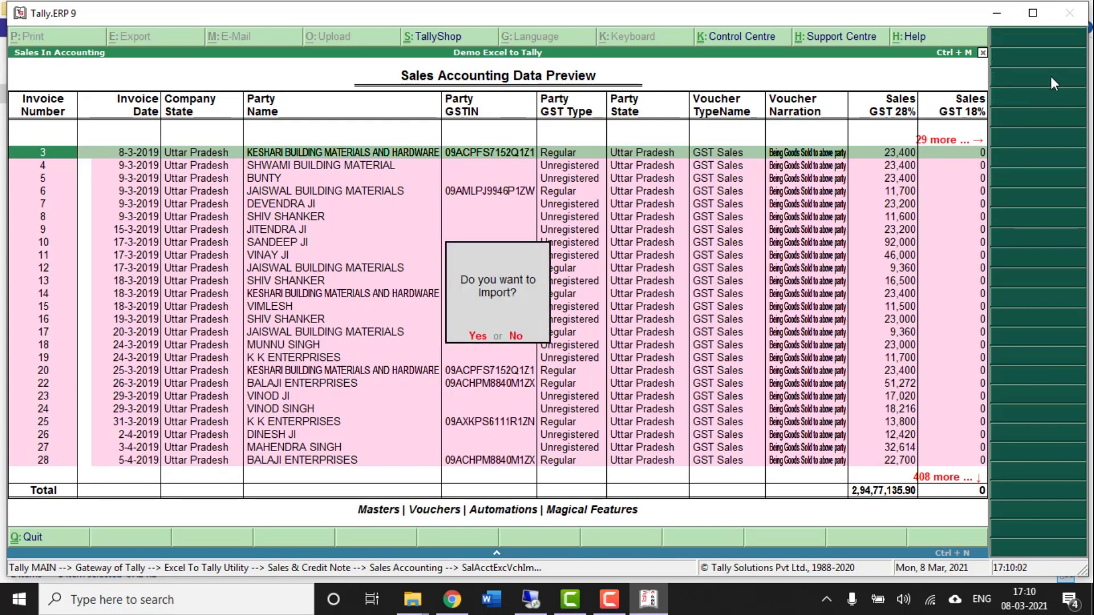
- Answer Yes to 'Do you want to import?' and let the vouchers import to 100%
key("y")
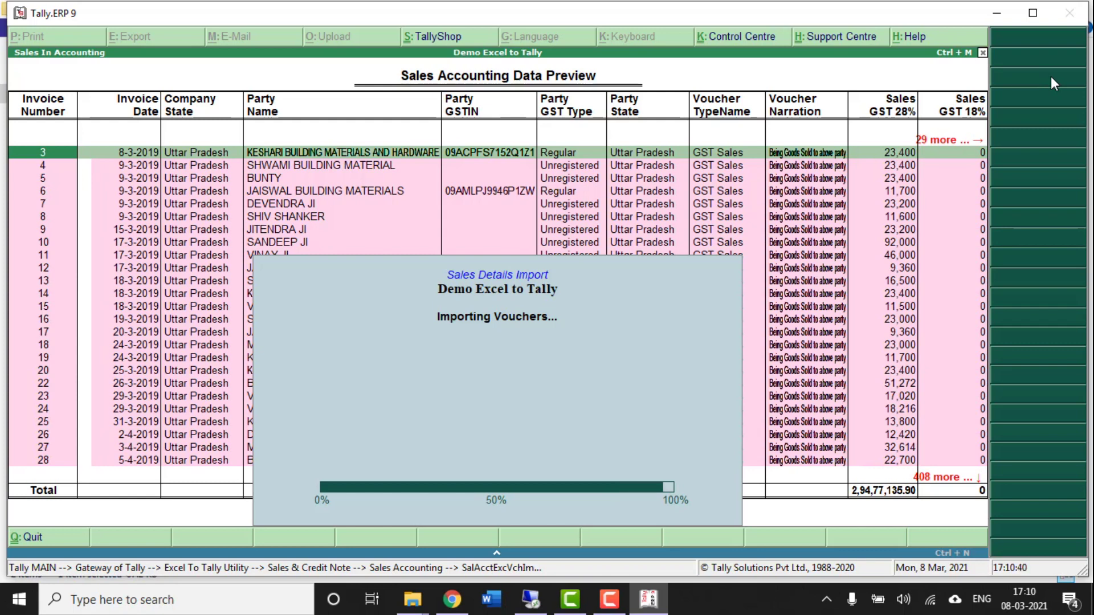
- Close the preview and open the Sales Register under Display > Account Books
key("Escape")
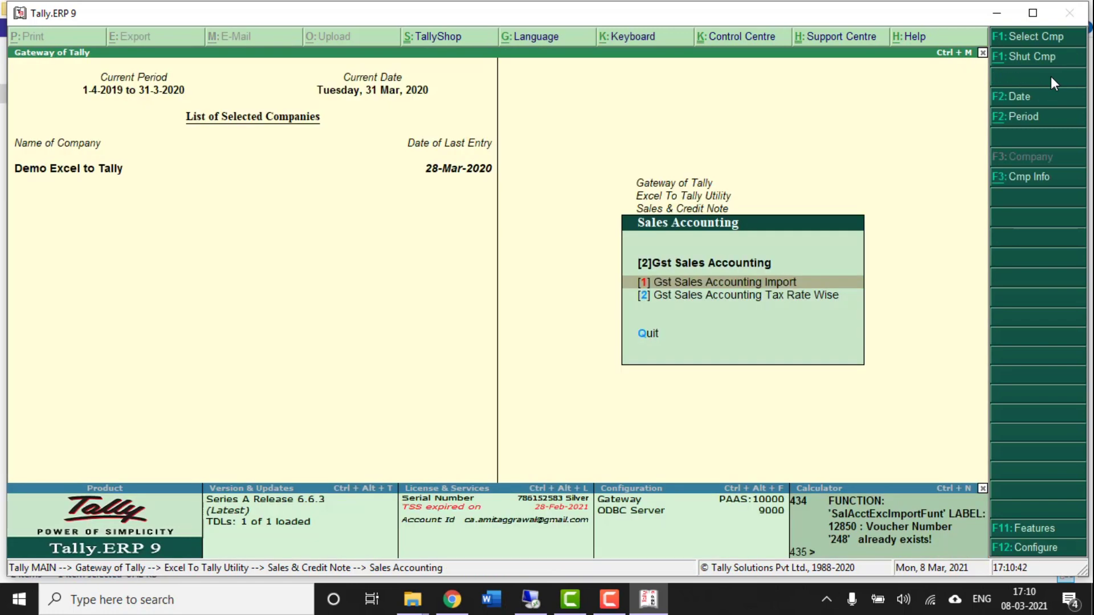
key("Escape")
key("Escape")
key("Escape")
key("Down")
key("Down")
key("Down")
key("Down")
key("Down")
key("Down")
key("Down")
key("Return")
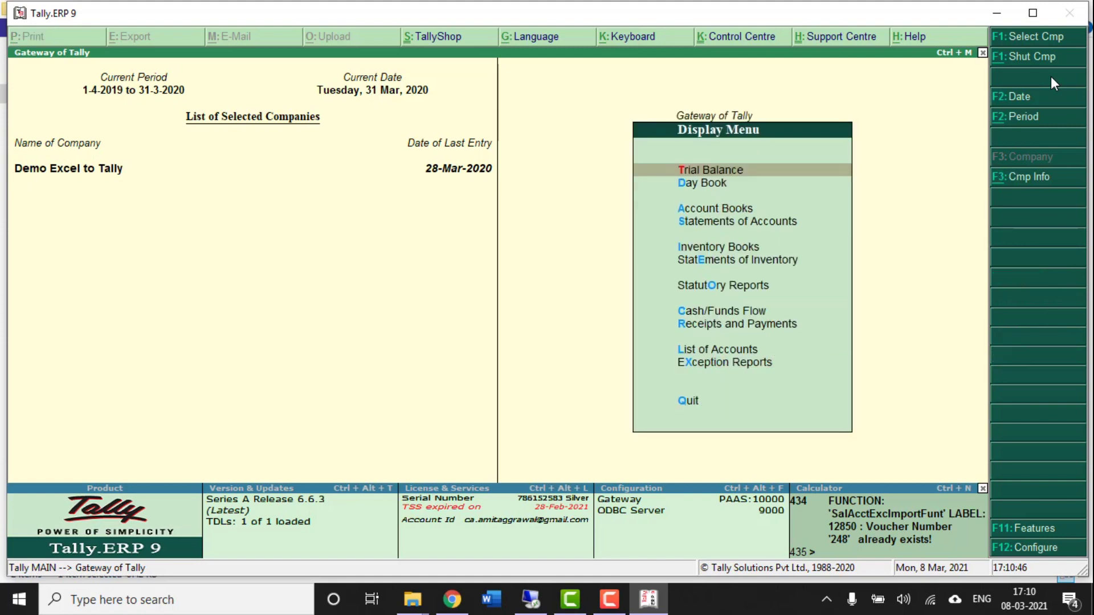
key("Down")
key("Down")
key("Return")
key("Down")
key("Down")
key("Down")
key("Down")
key("Down")
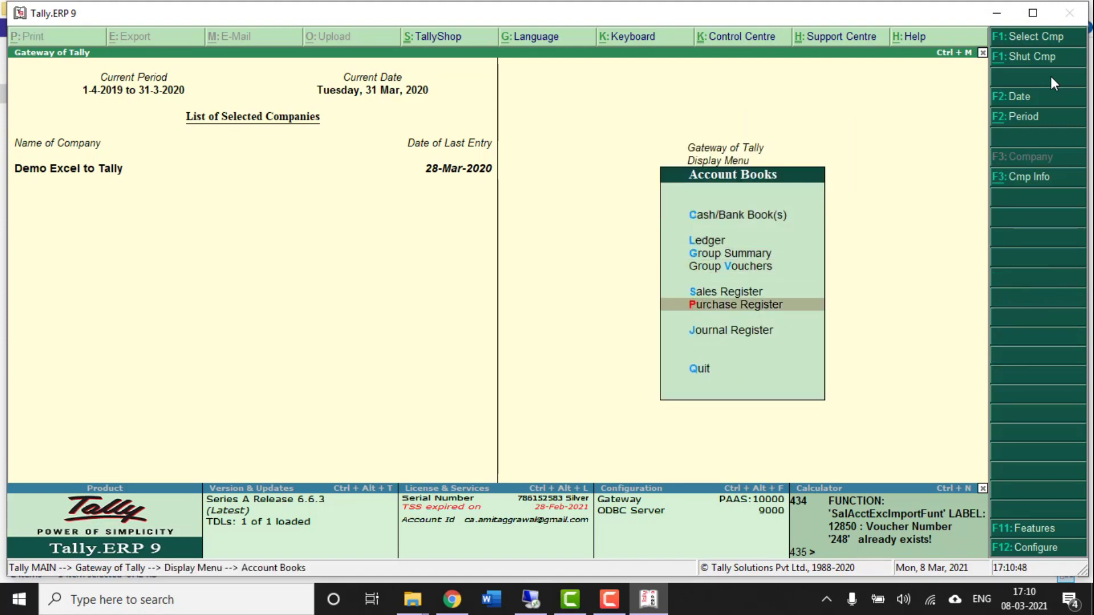
key("Up")
key("Return")
key("Return")
- Set the period to 1-3-2019 to 31-3-2020, browse the imported vouchers, and close the register
key("F2")
type("1/3/2019")
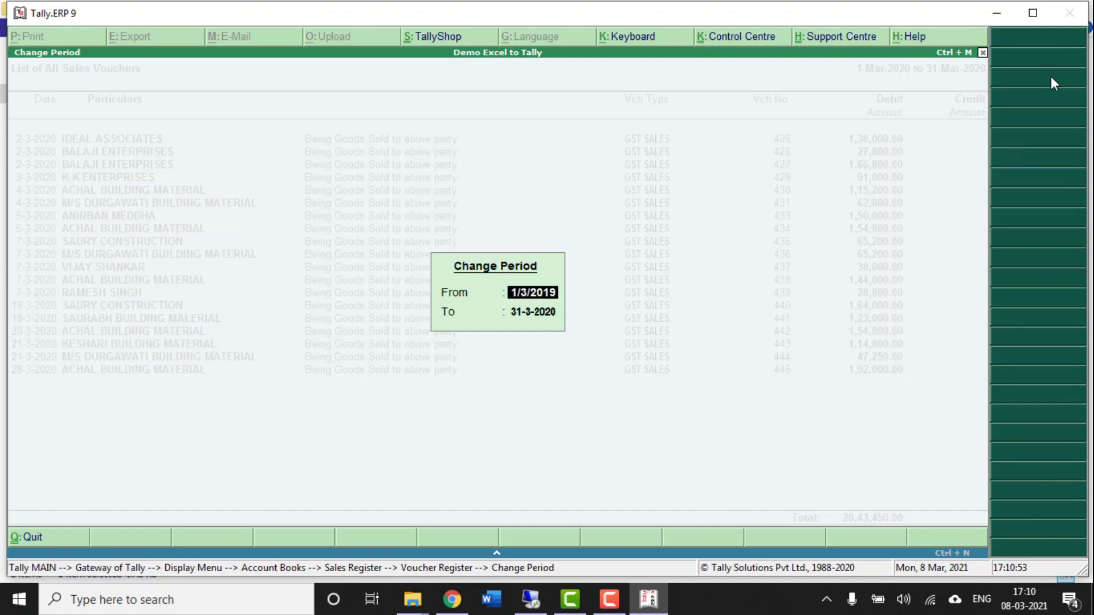
key("Return")
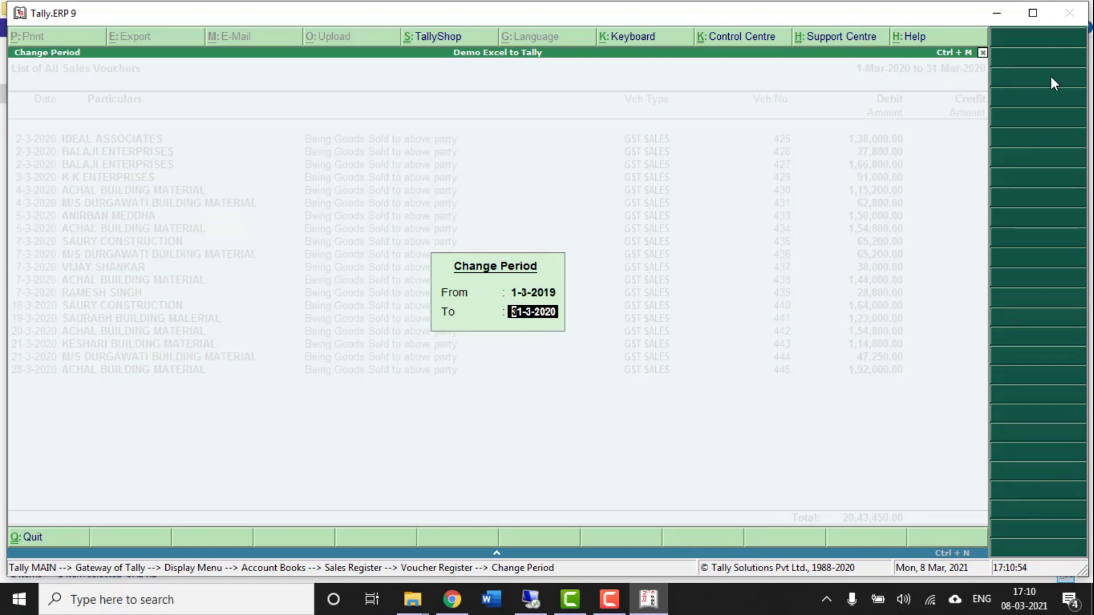
key("Return")
key("Down")
key("Down")
key("Down")
key("Down")
key("Down")
key("Down")
key("Down")
key("Down")
key("Down")
key("Down")
key("Down")
key("Down")
key("Down")
key("Down")
key("Down")
key("Down")
key("Down")
key("Down")
key("Down")
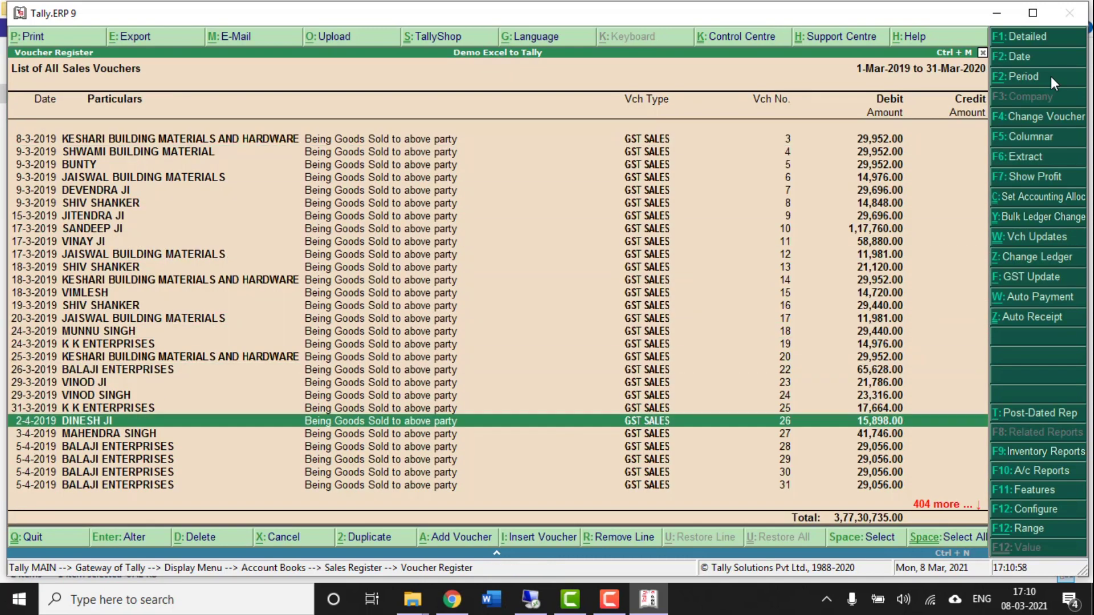
key("Down")
key("Down")
key("Down")
key("Down")
key("Down")
key("Down")
key("Down")
key("Down")
key("Down")
key("Down")
key("Down")
key("Down")
key("Down")
key("Down")
key("Down")
key("Down")
key("Down")
key("Down")
key("Down")
key("Down")
key("Down")
key("Down")
key("Down")
key("Down")
key("Down")
key("Down")
key("Down")
key("Down")
key("Down")
key("Down")
key("Down")
key("Down")
key("Down")
key("Down")
key("Down")
key("Down")
key("Down")
key("Down")
key("Down")
key("Down")
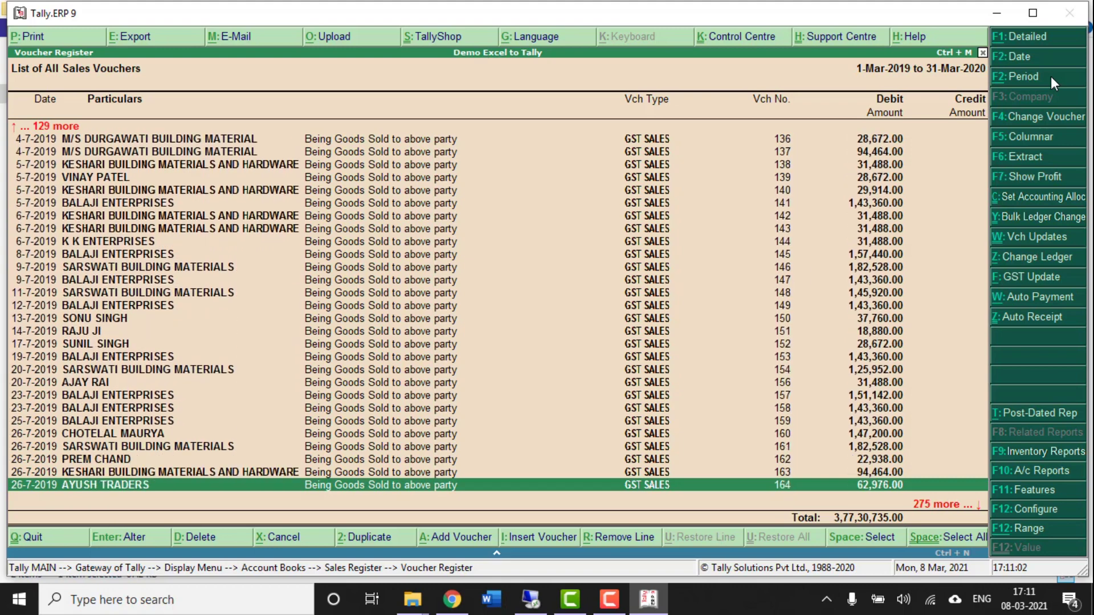
key("Down")
key("Down")
key("Down")
key("Down")
key("Down")
key("Down")
key("Down")
key("Down")
key("Down")
key("Down")
key("Down")
key("Down")
key("Down")
key("Down")
key("Down")
key("Down")
key("Down")
key("Down")
key("Down")
key("Down")
key("Down")
key("Down")
key("Down")
key("Down")
key("Down")
key("Down")
key("Down")
key("Down")
key("Down")
key("Down")
key("Down")
key("Down")
key("Down")
key("Down")
key("Down")
key("Down")
key("Down")
key("Down")
key("Down")
key("Down")
key("Escape")
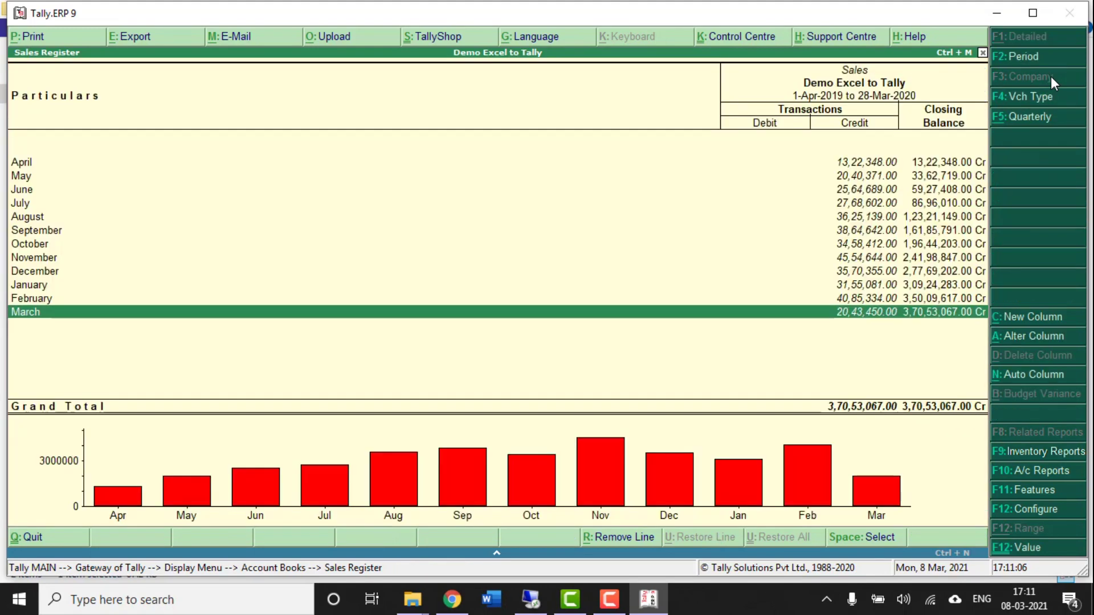
key("Escape")
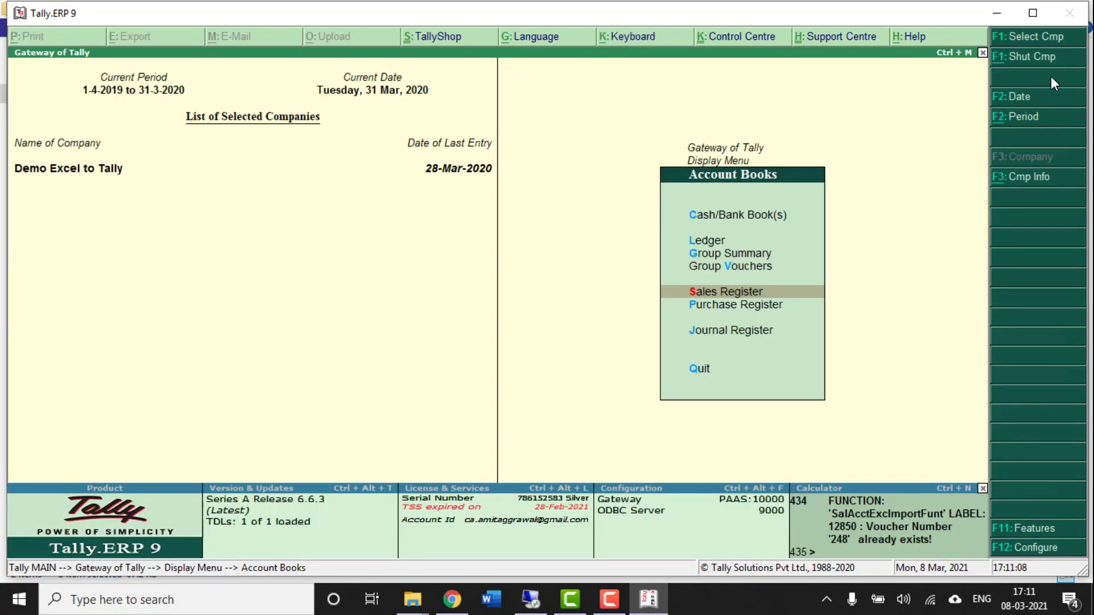
- Open Statements of Accounts > Statistics and drill into the GST SALES voucher type
key("Escape")
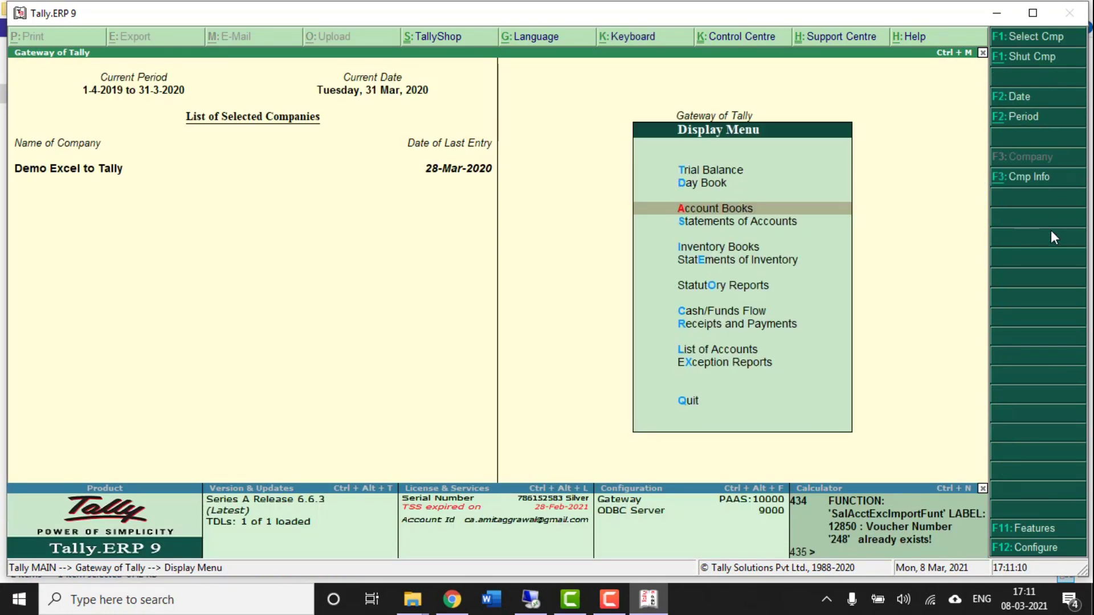
key("Down")
key("Return")
key("Down")
key("Return")
key("Down")
key("Down")
key("Down")
key("Down")
key("Return")
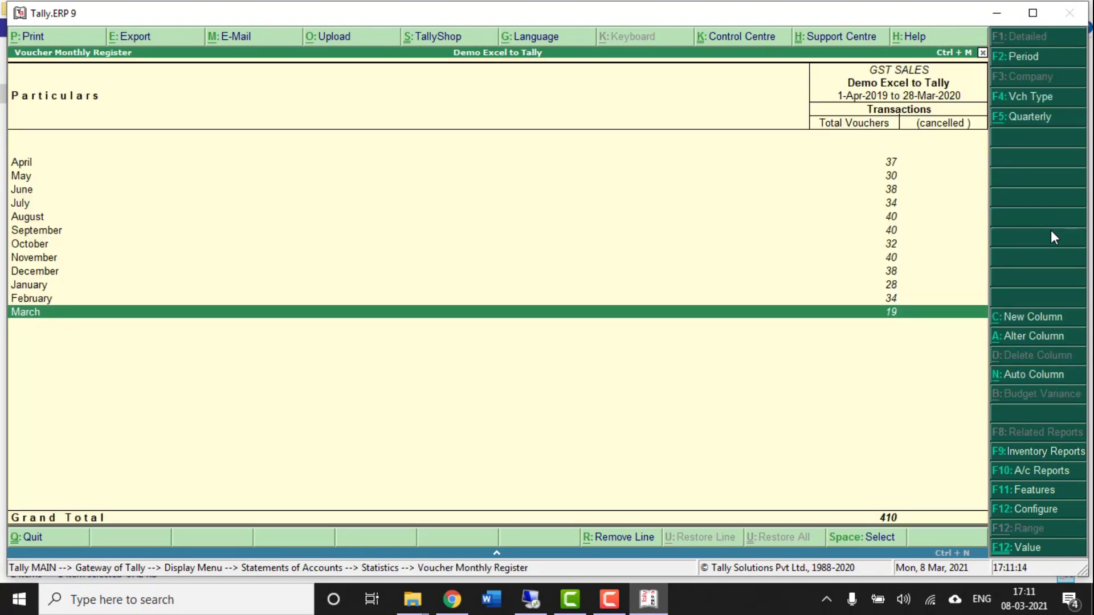
- Set the period from 1-3-2019, review the monthly voucher counts, and return to Gateway of Tally
key("F2")
type("1/3/2019")
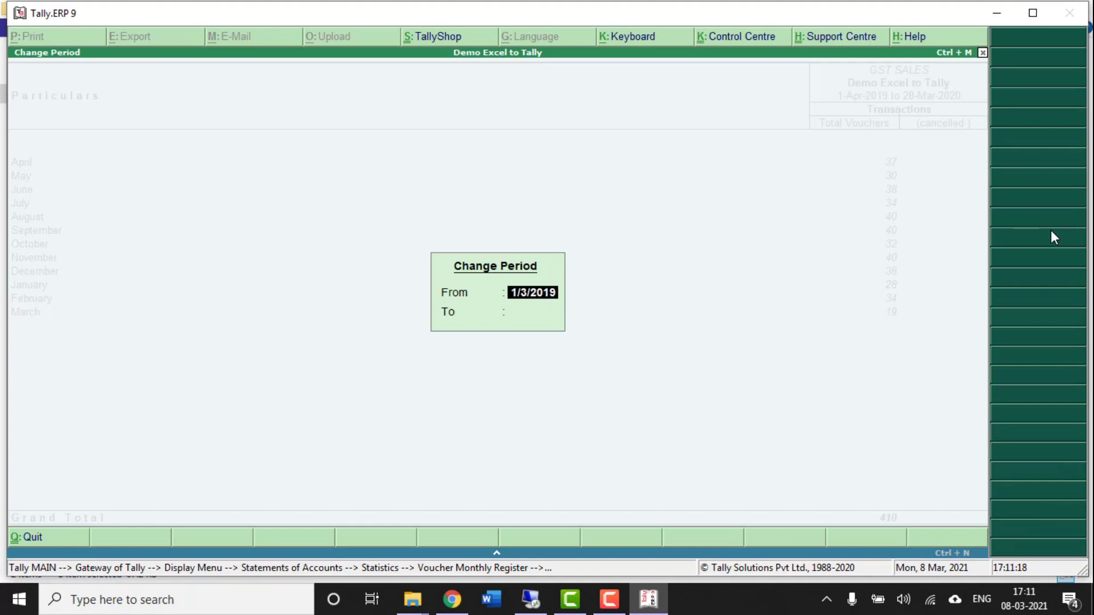
key("Return")
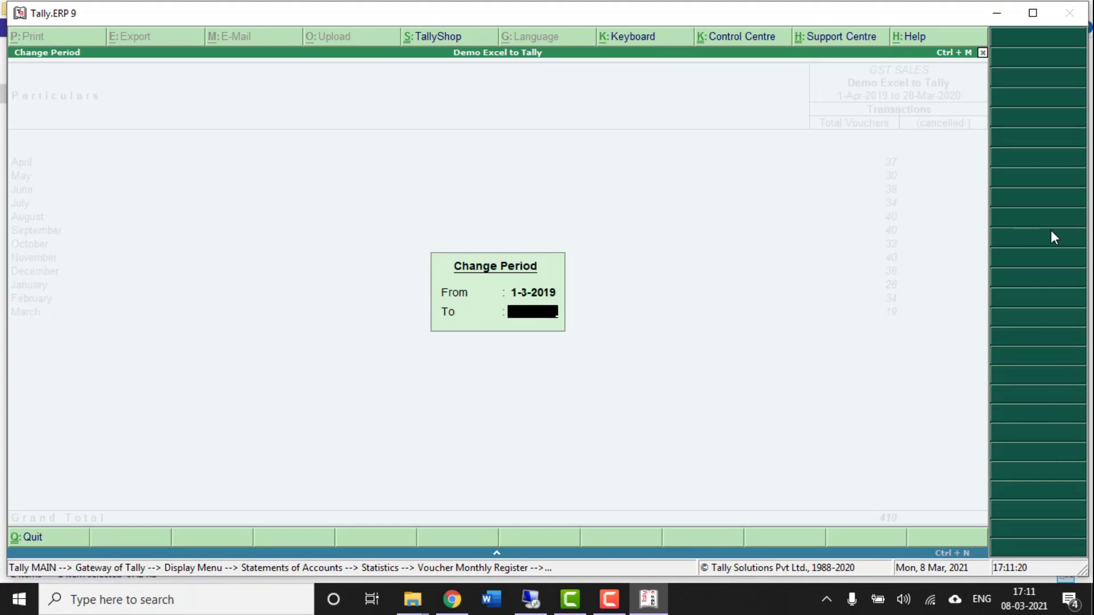
key("Return")
key("Up")
key("Up")
key("Up")
key("Up")
key("Up")
key("Up")
key("Up")
key("Up")
key("Up")
key("Up")
key("Up")
key("Up")
key("Down")
key("Down")
key("Down")
key("Down")
key("Down")
key("Down")
key("Down")
key("Down")
key("Down")
key("Down")
key("Down")
key("Down")
key("Down")
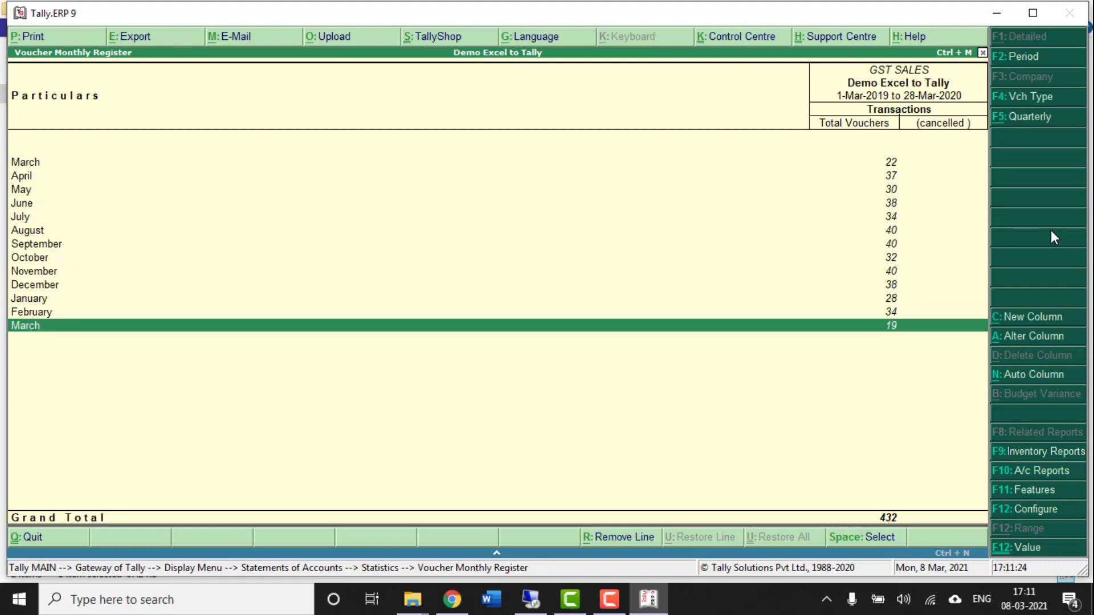
key("Escape")
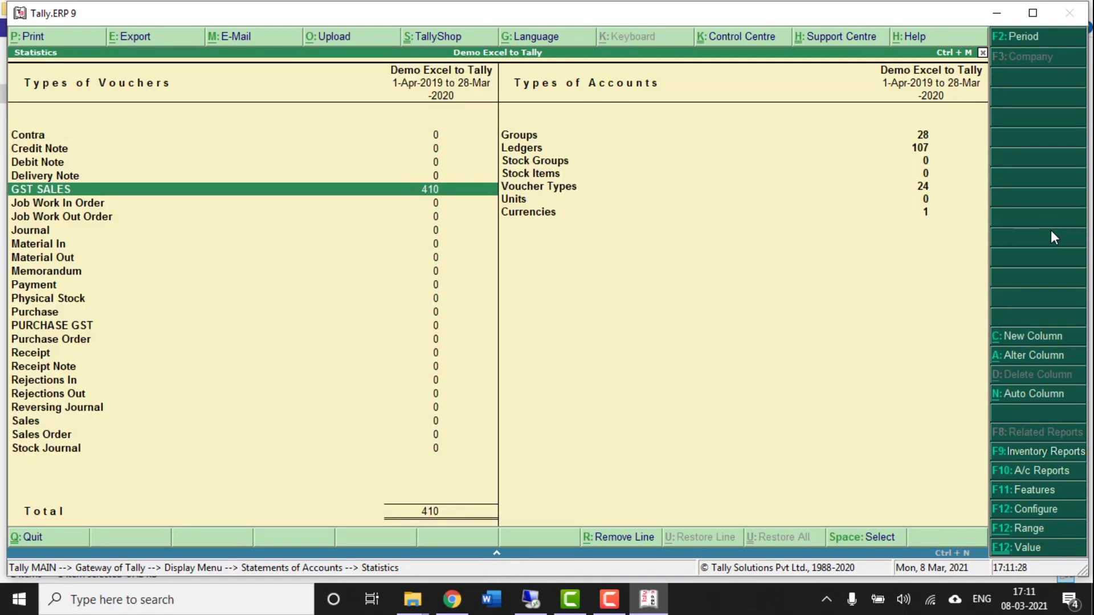
key("Escape")
key("Escape")
key("Escape")
key("Up")
key("Up")
key("Up")
key("Up")
key("Up")
key("Up")
key("Up")
key("Up")
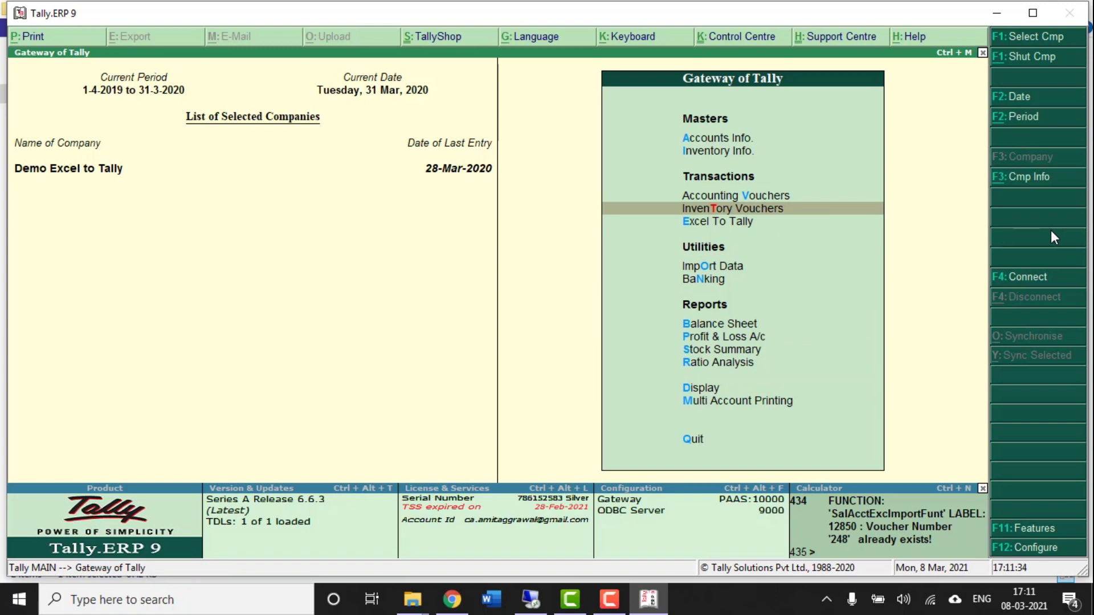
- Open the GST Purchase Accounting import under Excel To Tally > Purchase & Debit Note
key("Down")
key("Return")
key("Down")
key("Return")
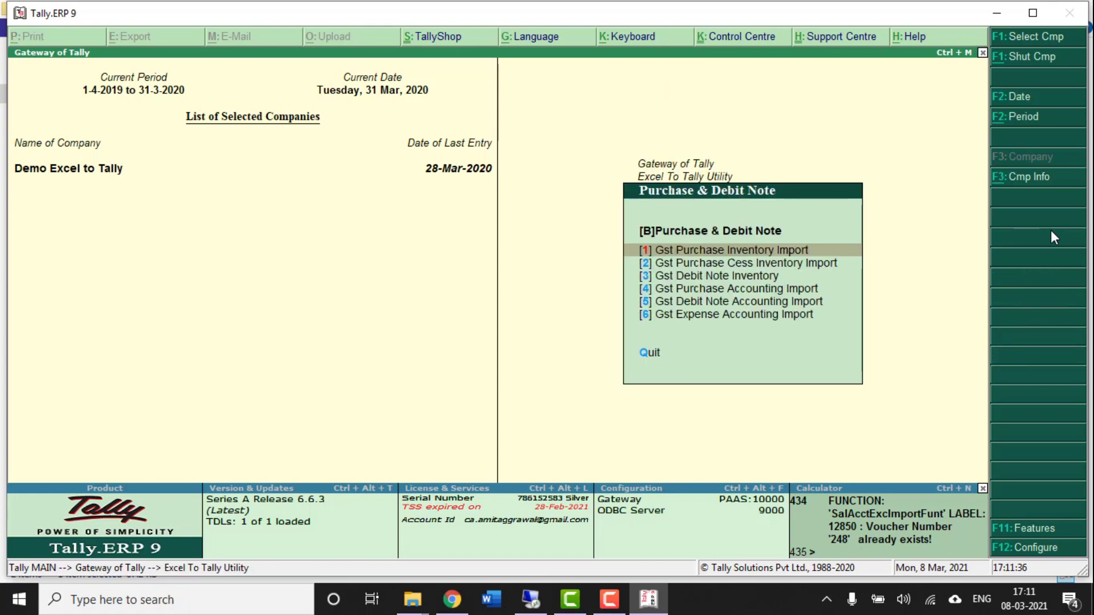
key("Down")
key("Down")
key("Down")
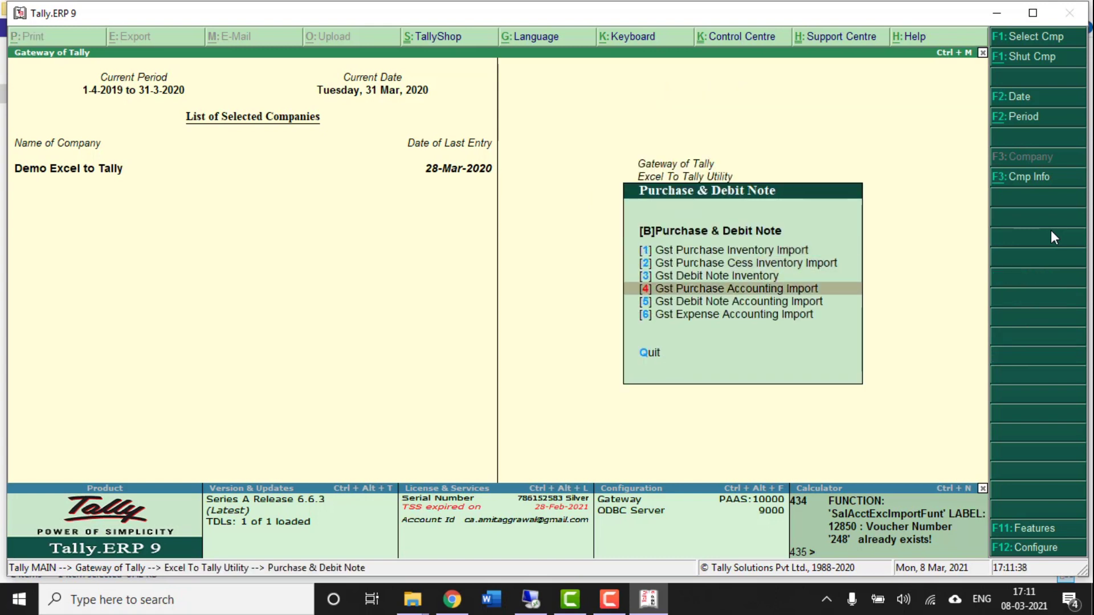
key("Return")
key("Down")
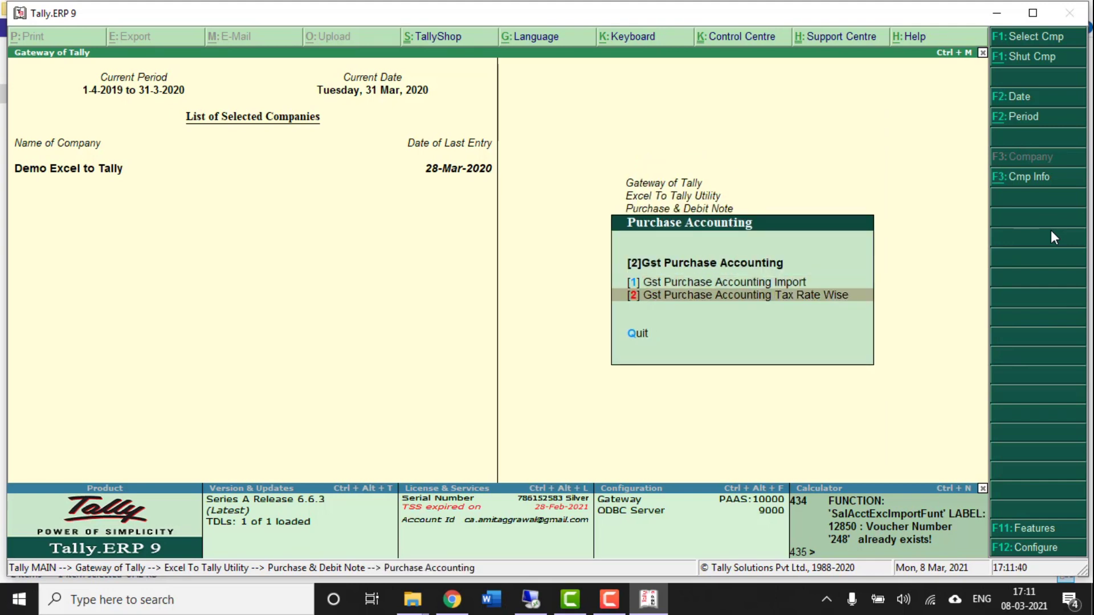
key("Up")
key("Return")
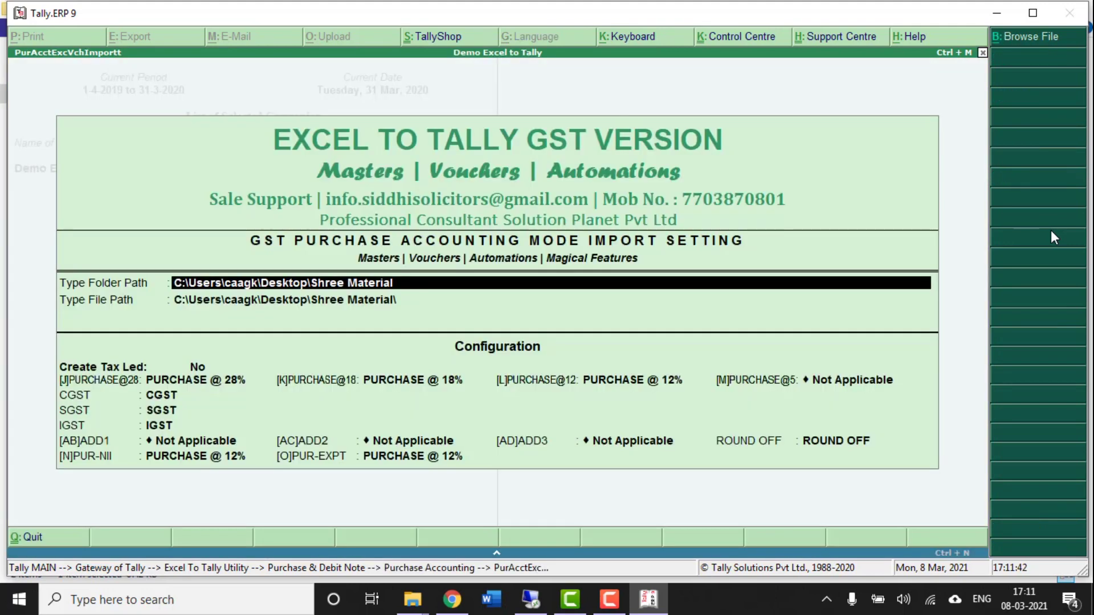
- Accept the folder path and choose Excel To Tally for GST Purchase.xls as the import file
key("Return")
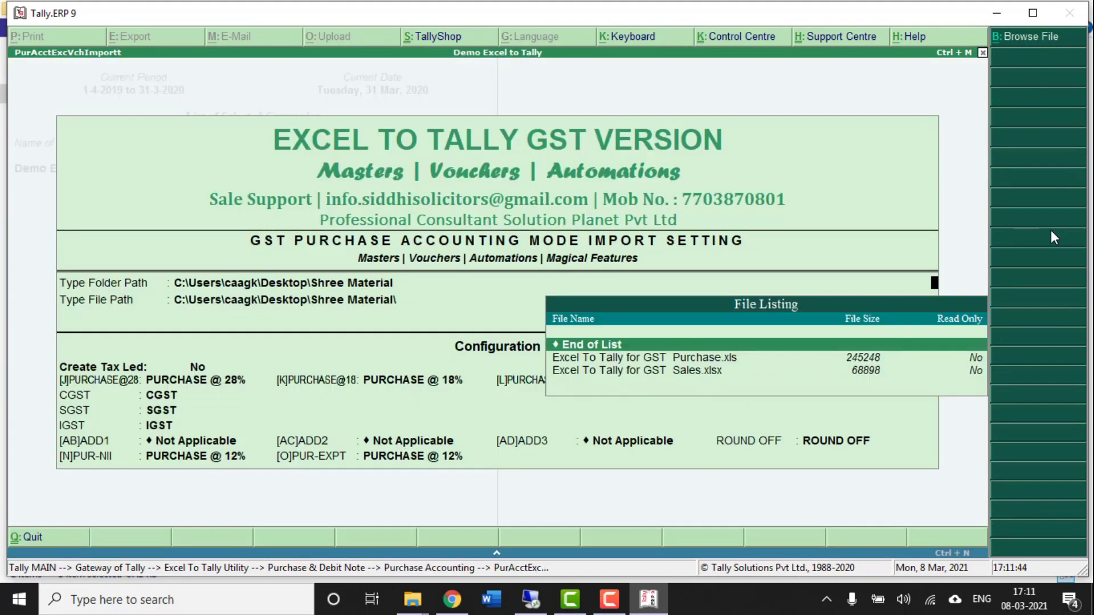
key("Down")
key("Return")
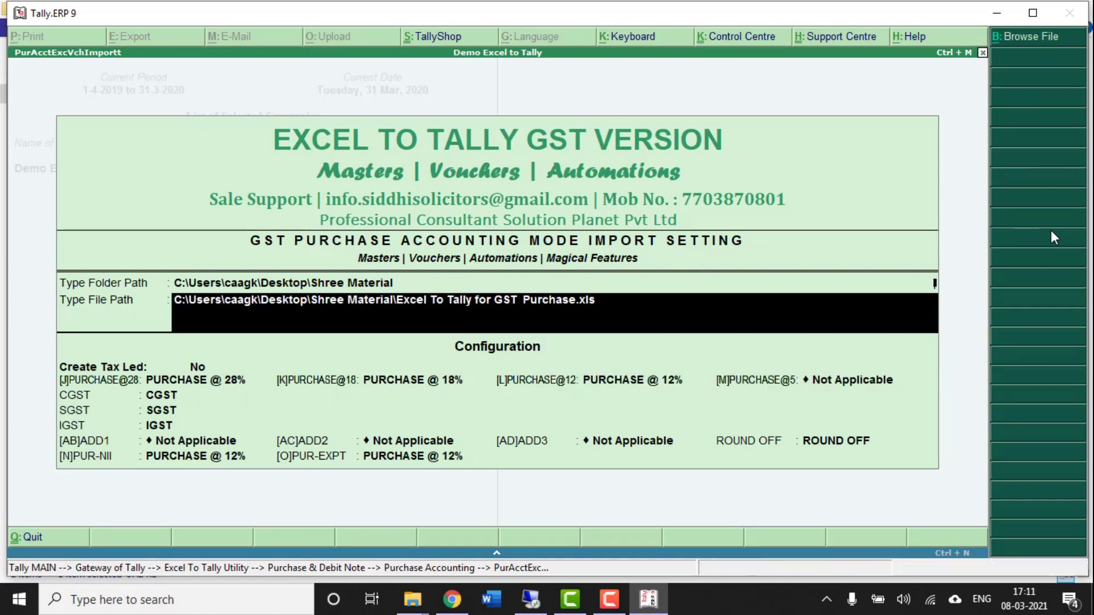
key("Return")
key("Return")
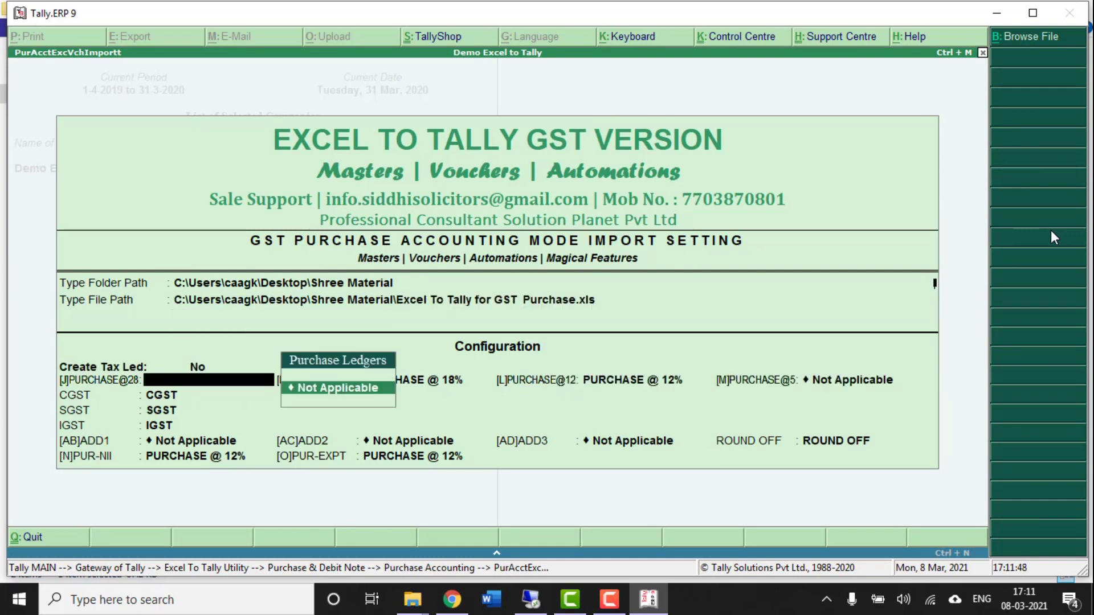
key("alt+c")
type("PURCHASE")
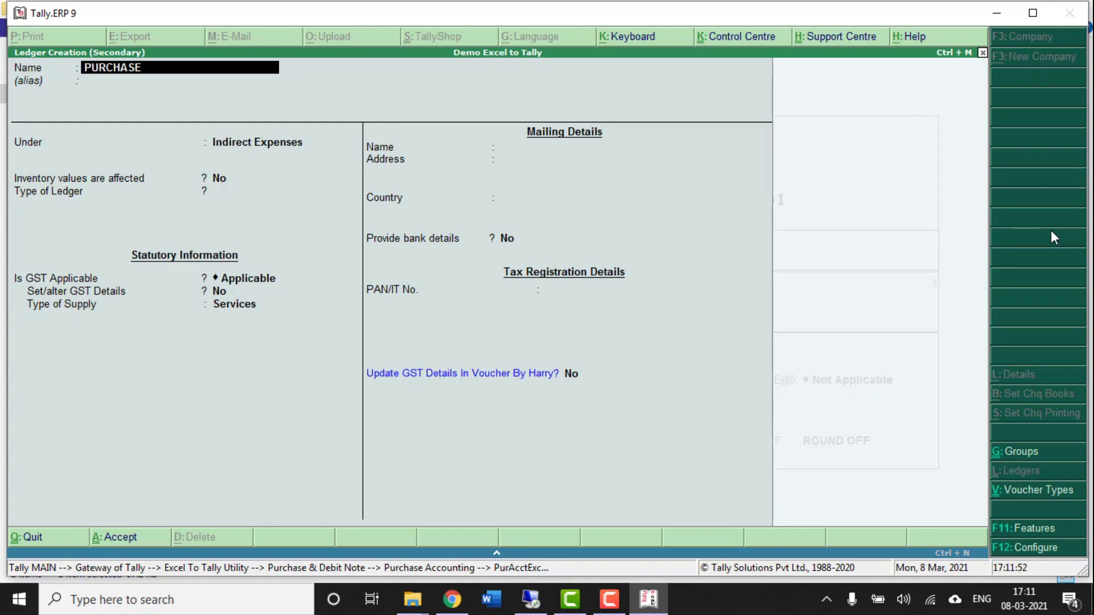
type(" @28%")
key("Return")
key("Return")
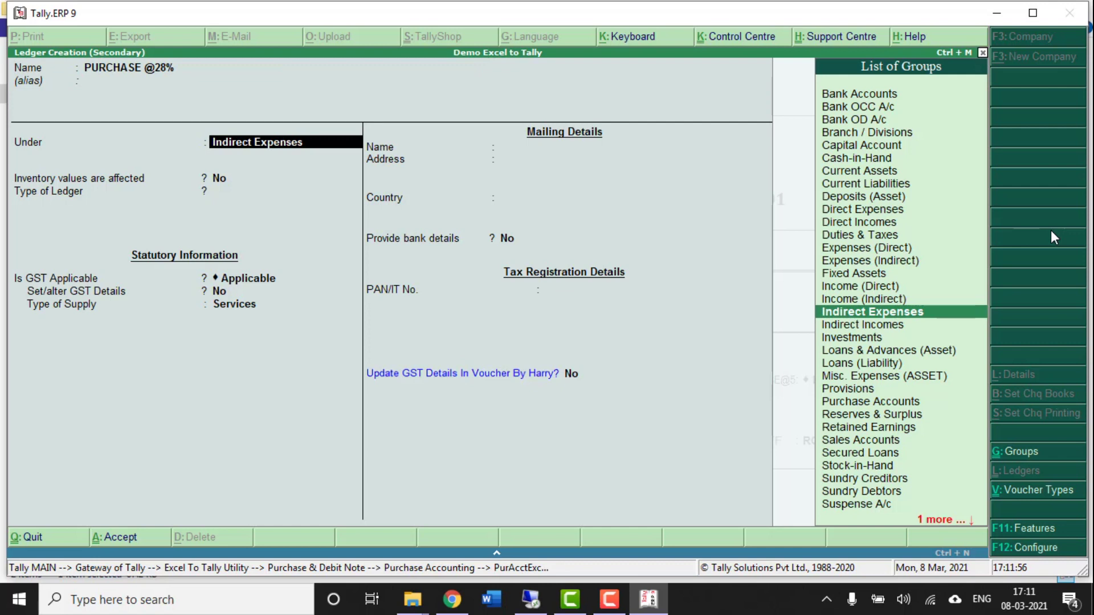
type("PU")
key("Return")
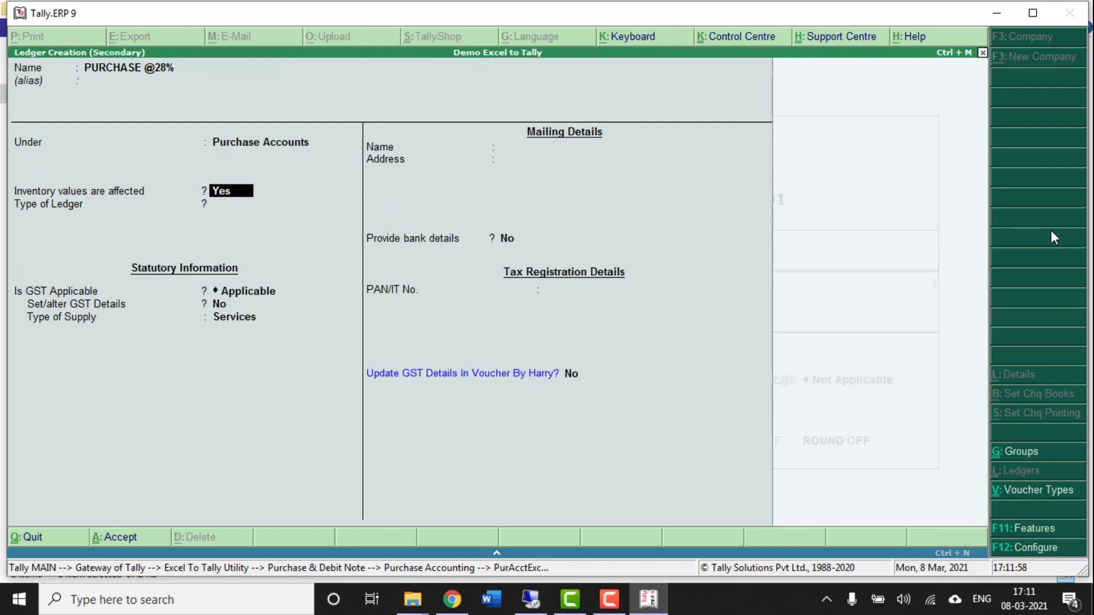
key("Return")
key("Return")
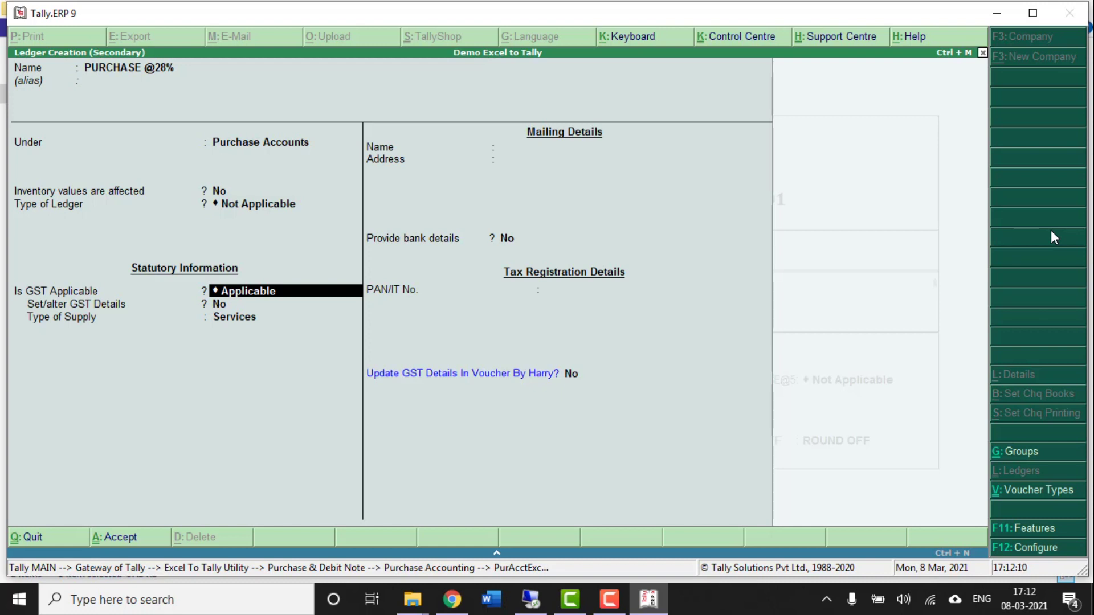
key("Return")
type("Y")
key("Return")
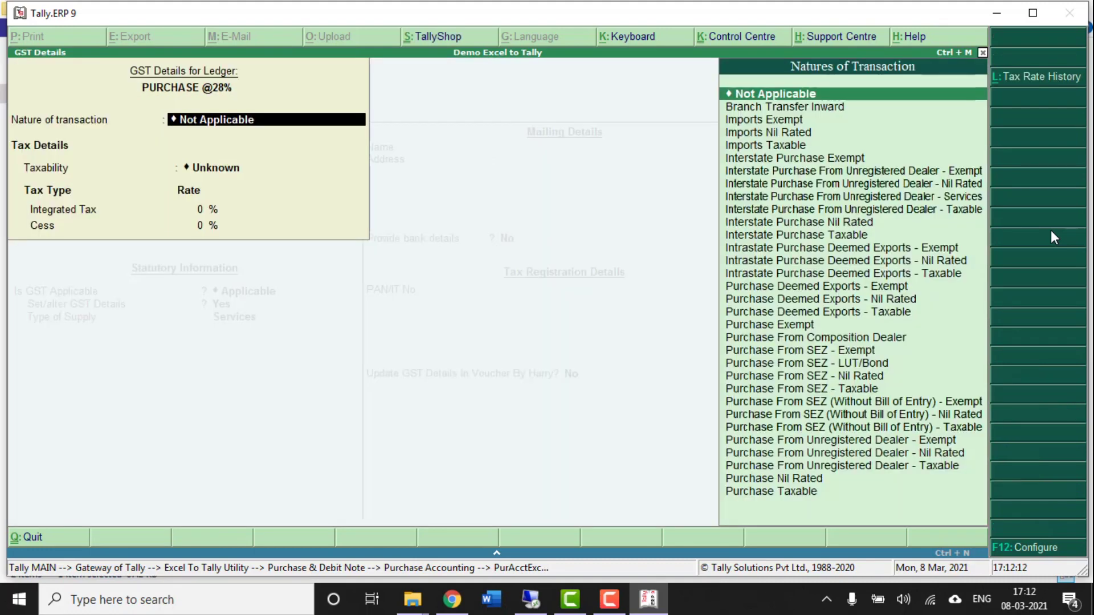
key("Return")
key("Down")
key("Down")
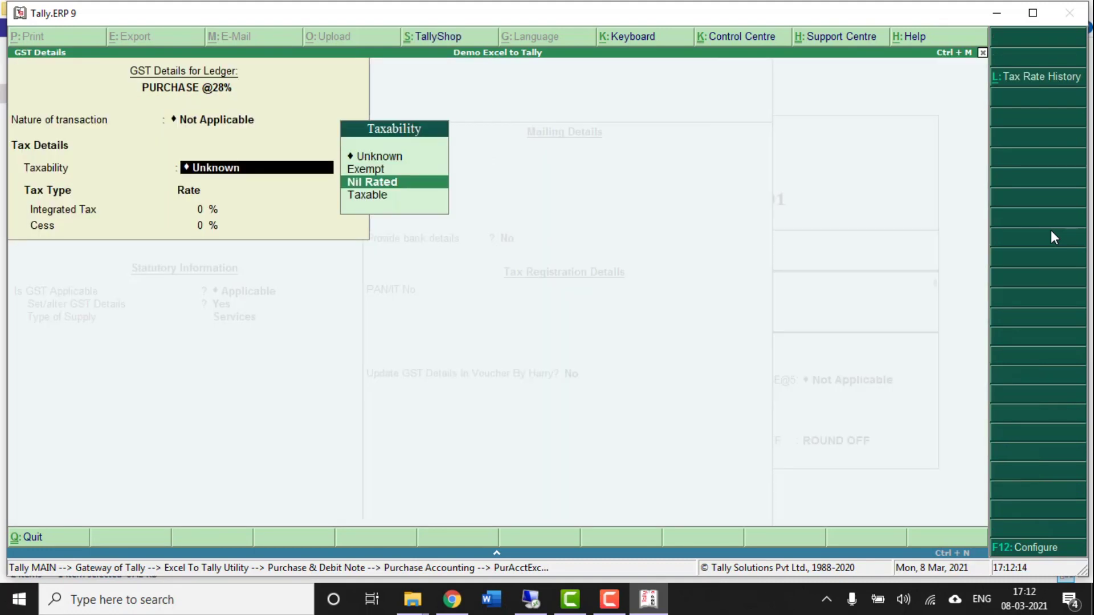
key("Down")
key("Return")
type("28")
key("Return")
key("Return")
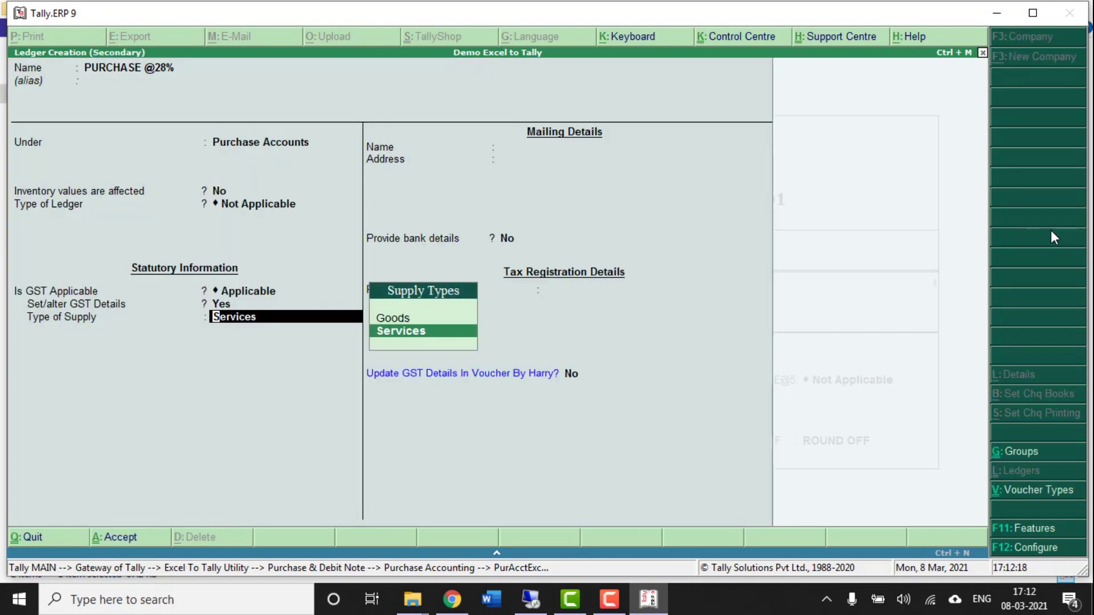
key("Up")
key("Return")
key("ctrl+a")
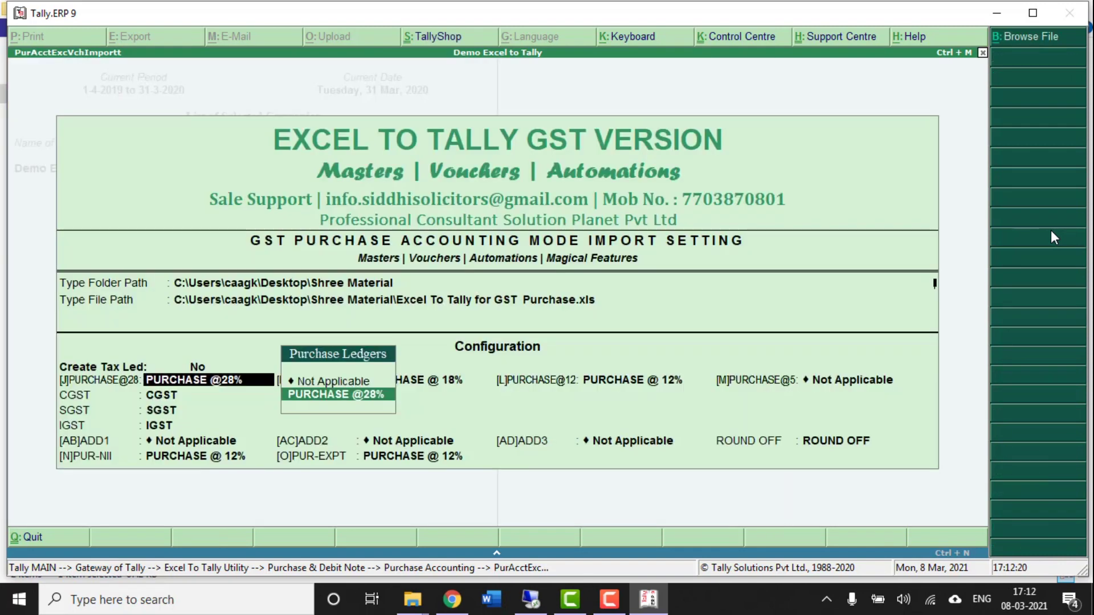
key("Return")
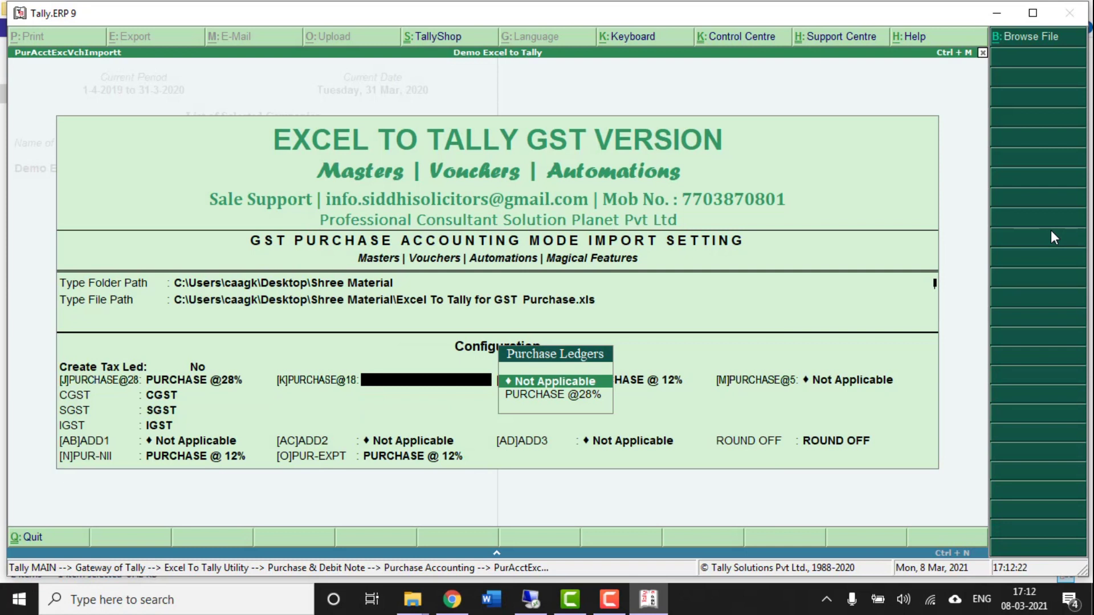
key("alt+c")
type("PURCHASE @18")
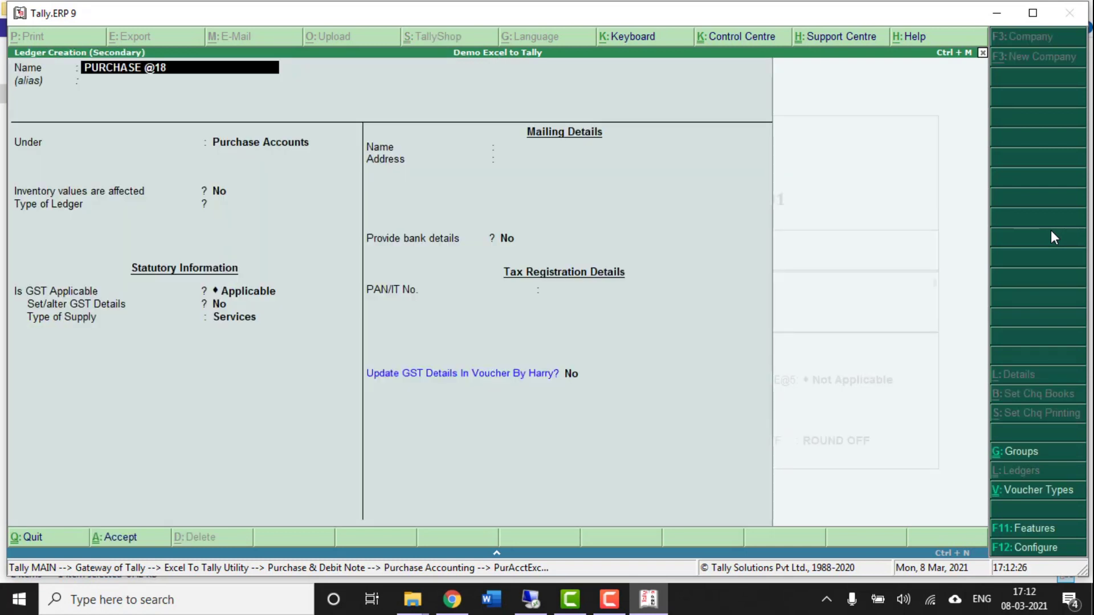
type("%")
key("Return")
key("Return")
key("Return")
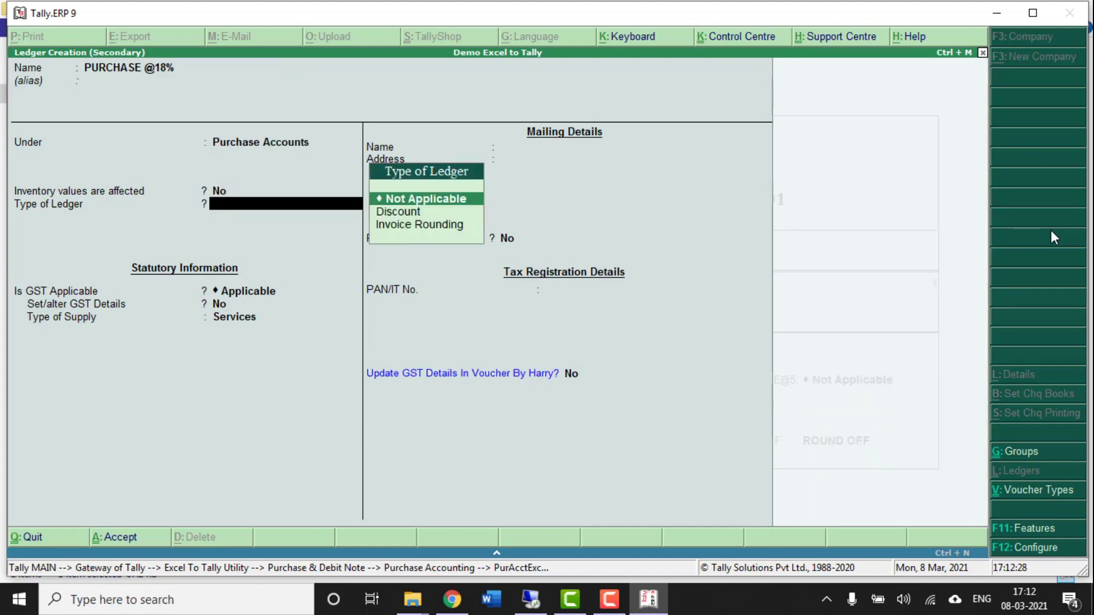
key("Return")
key("Return")
key("y")
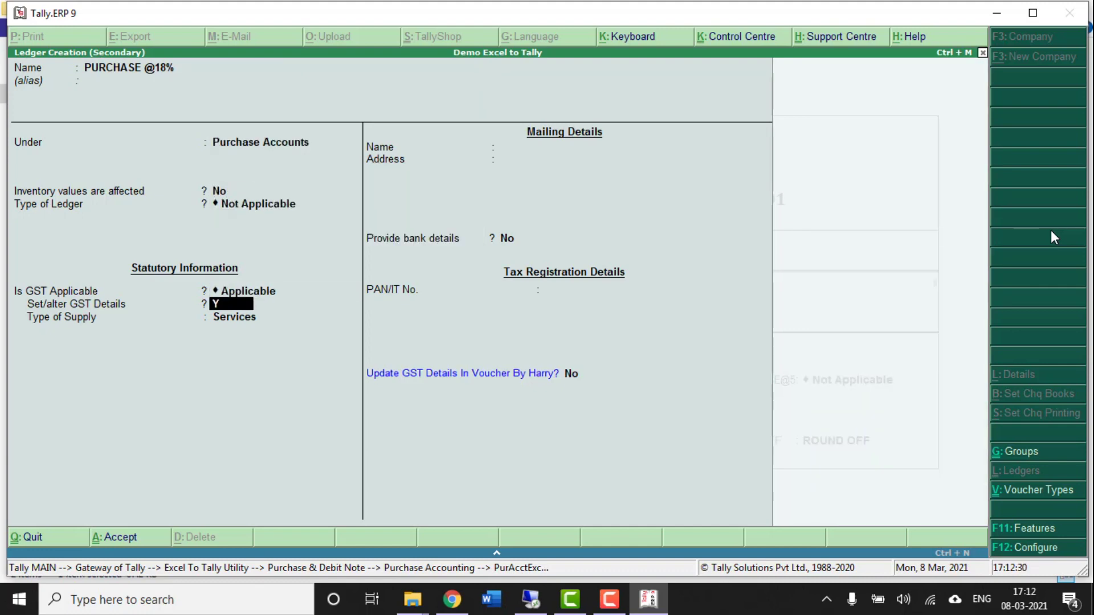
key("Return")
key("Return")
key("Down")
key("Down")
key("Down")
key("Return")
type("18")
key("Return")
key("Return")
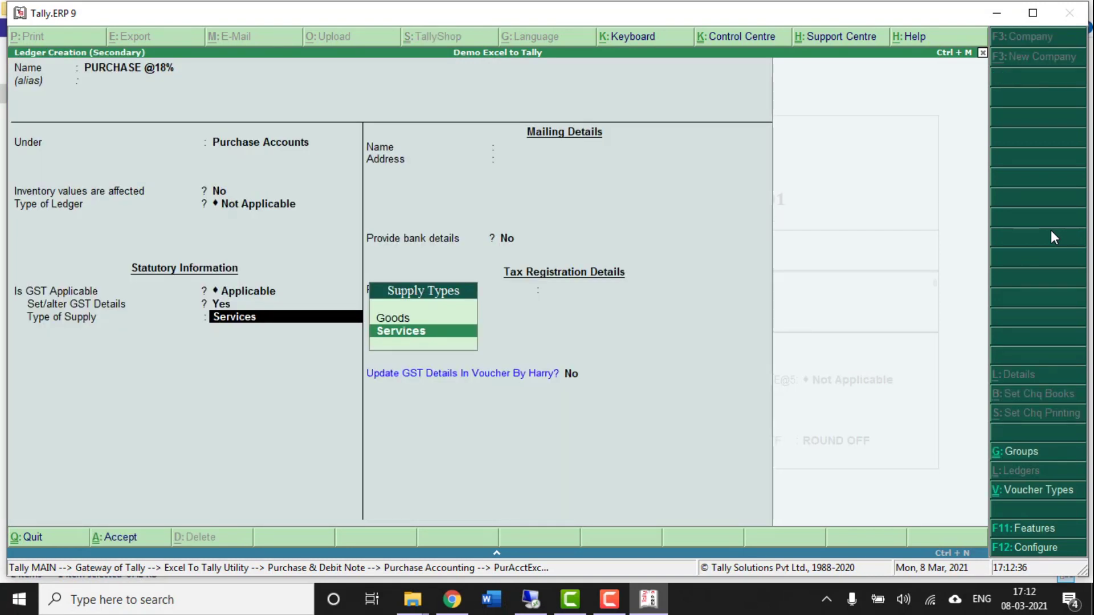
key("Up")
key("Return")
key("ctrl+a")
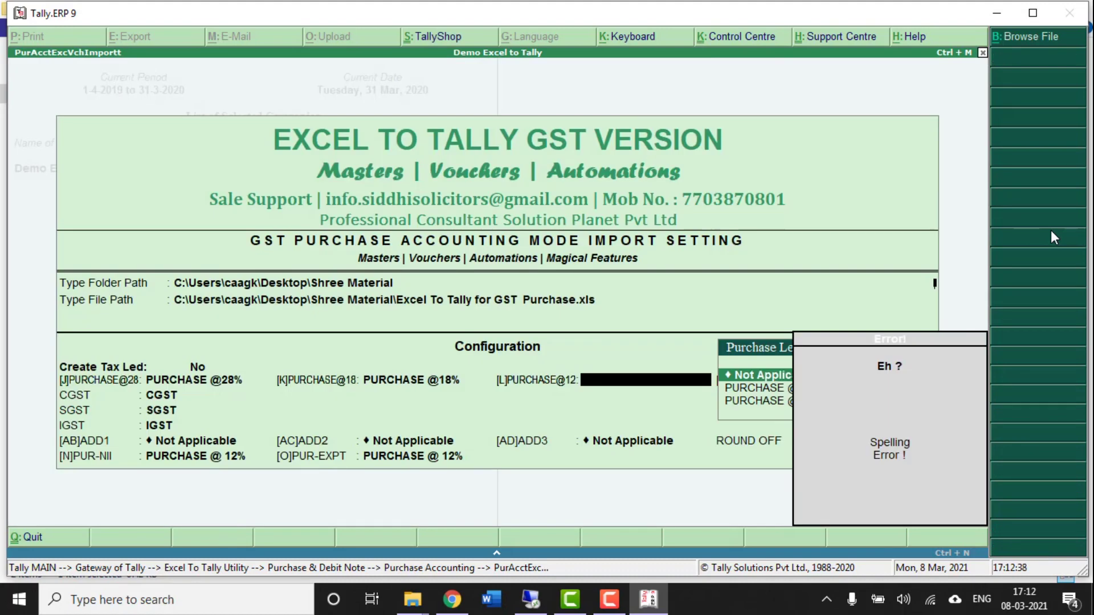
key("alt+c")
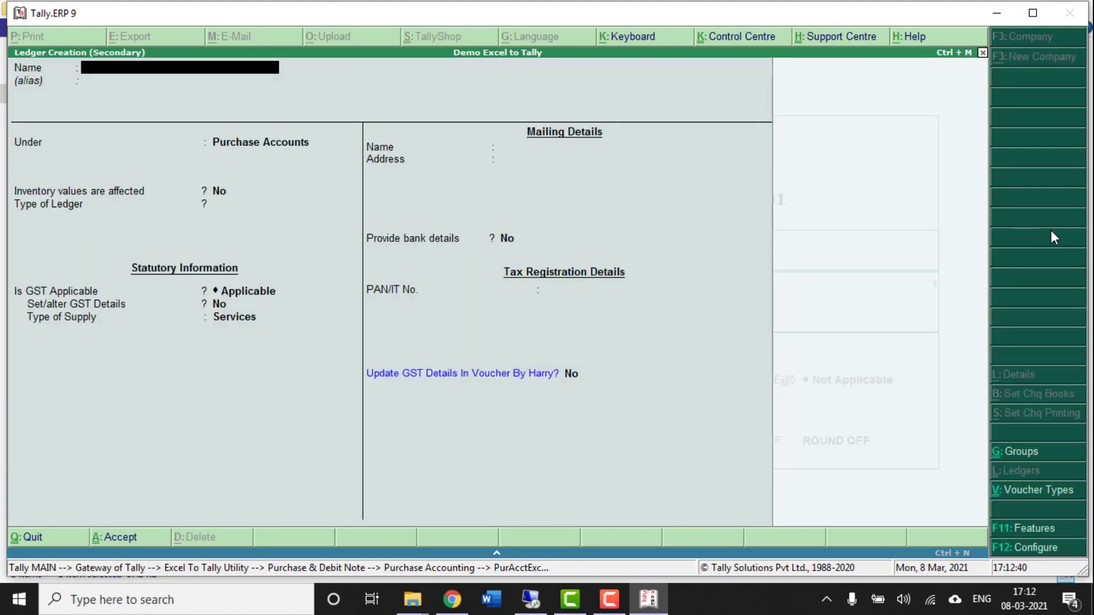
type("PURCHASE @12%")
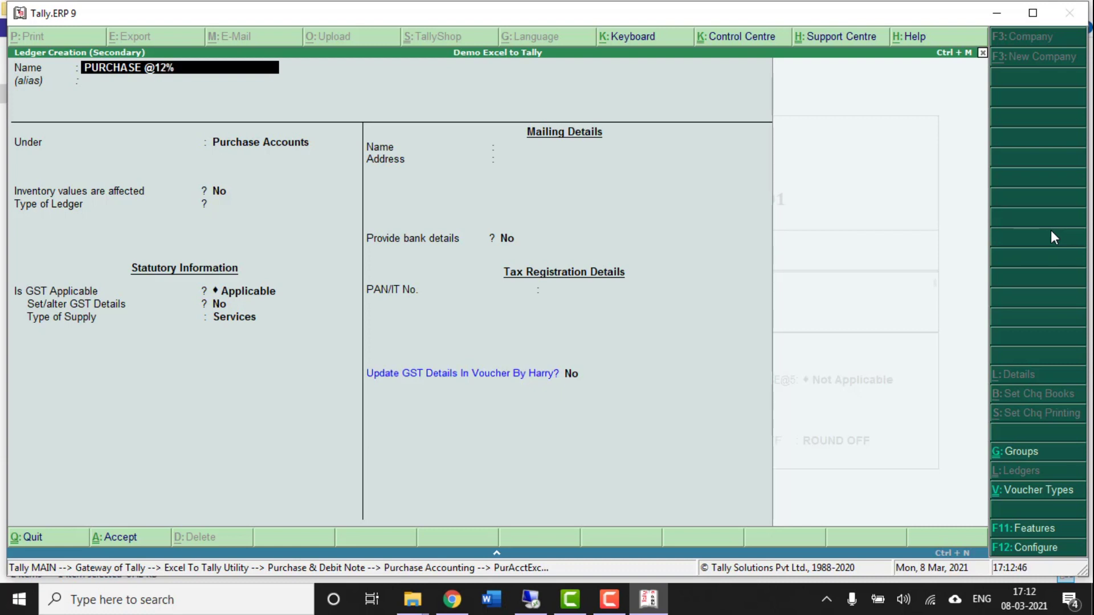
key("Return")
key("Return")
key("Return")
key("Return")
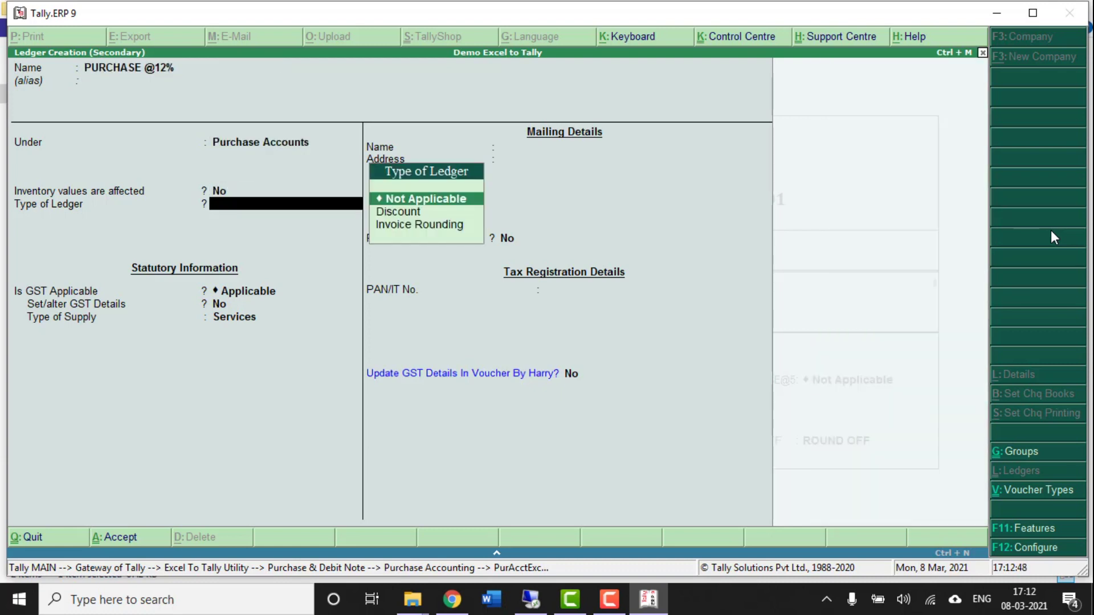
key("Return")
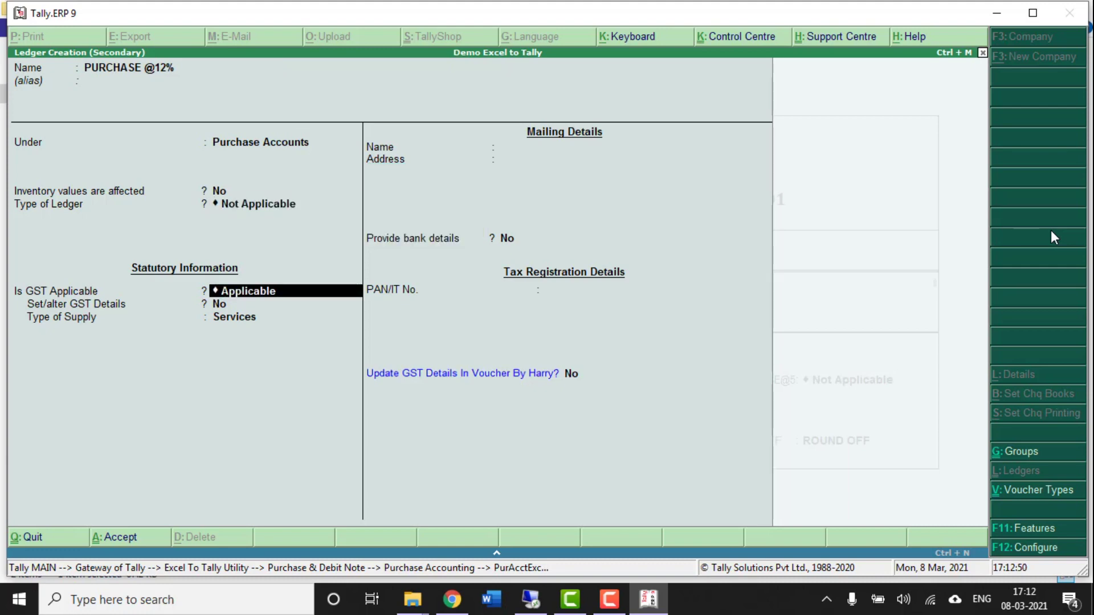
key("Return")
type("y")
key("Return")
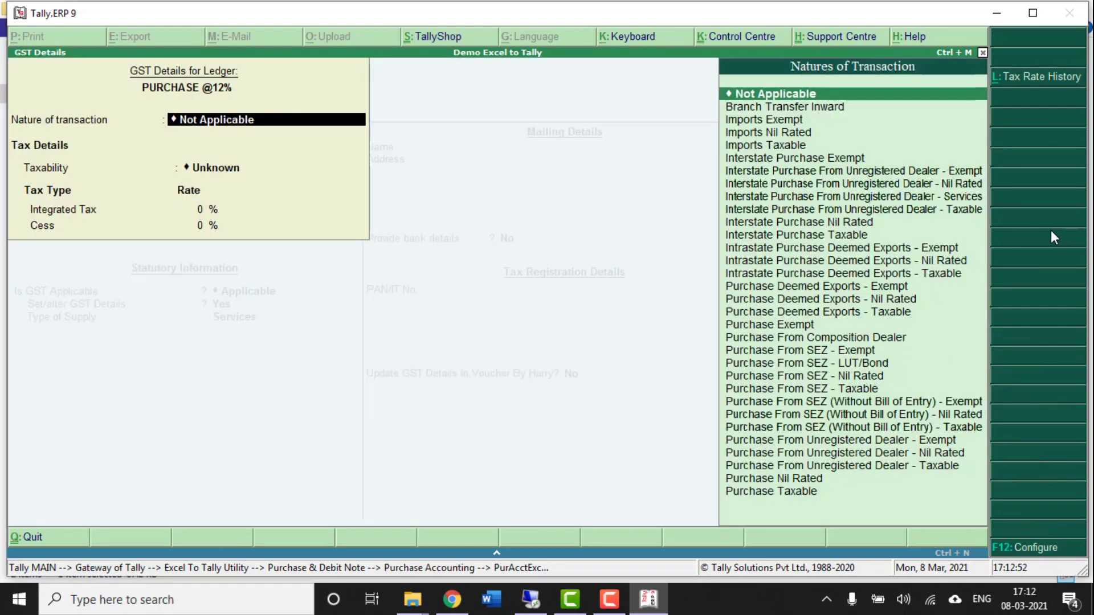
key("Return")
key("Down")
key("Down")
key("Down")
key("Return")
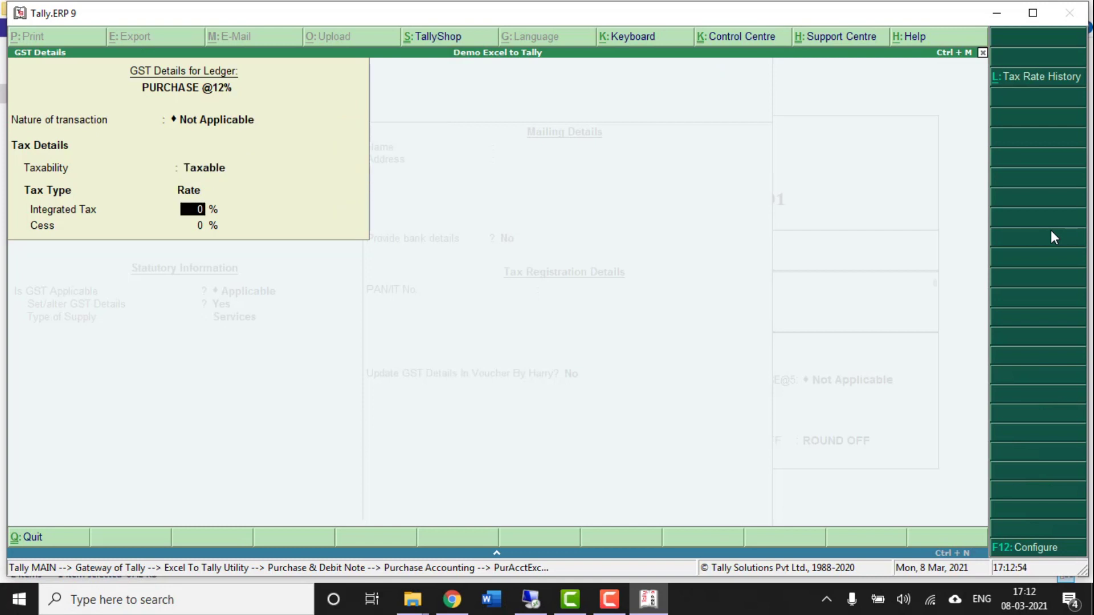
type("12")
key("Return")
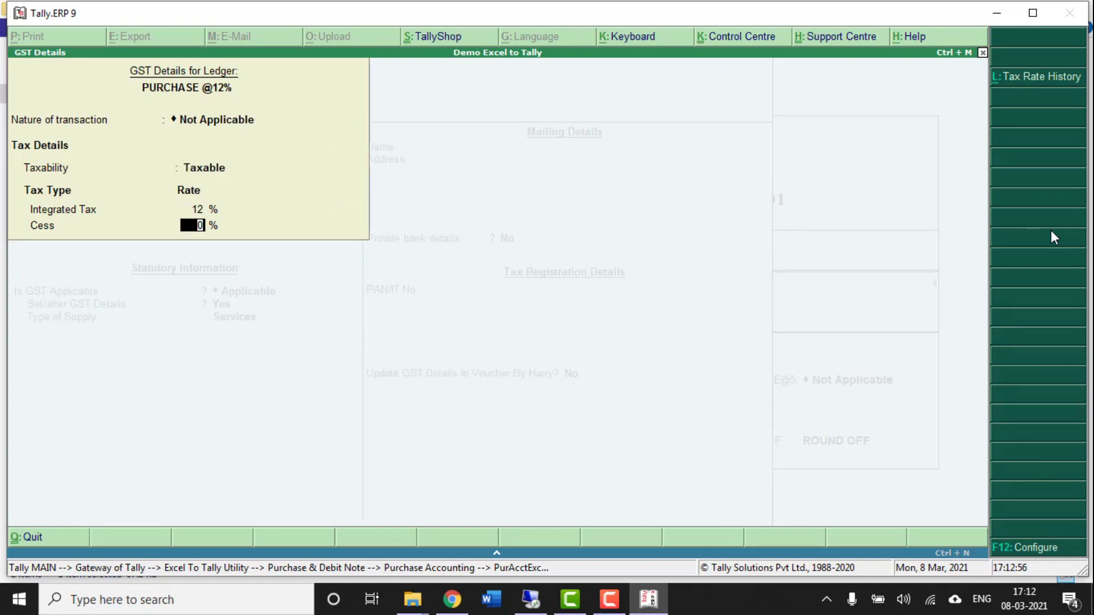
key("Return")
key("Up")
key("Return")
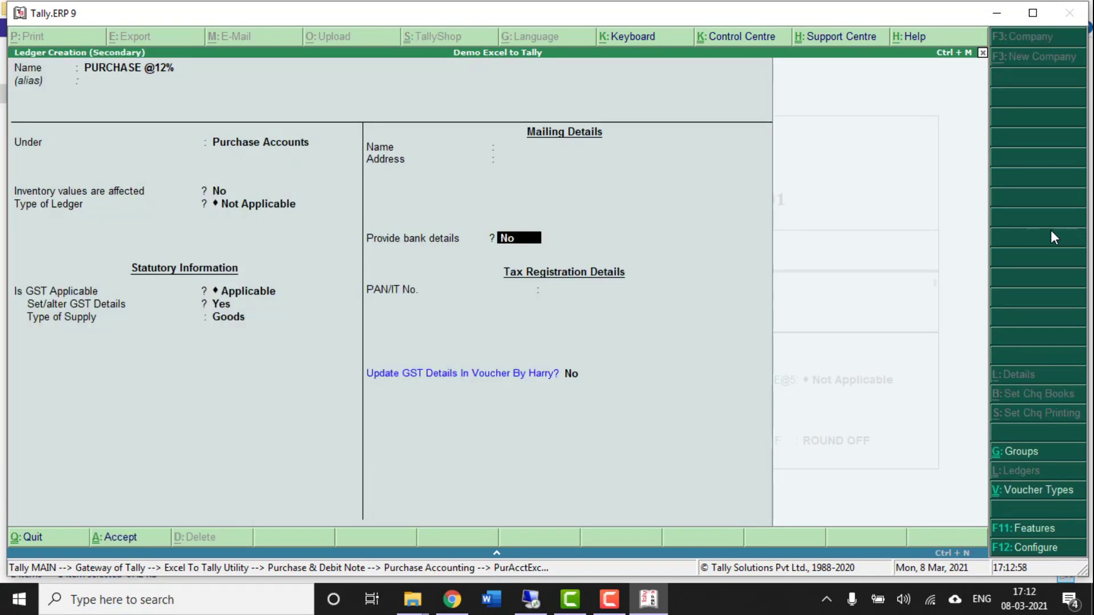
key("ctrl+a")
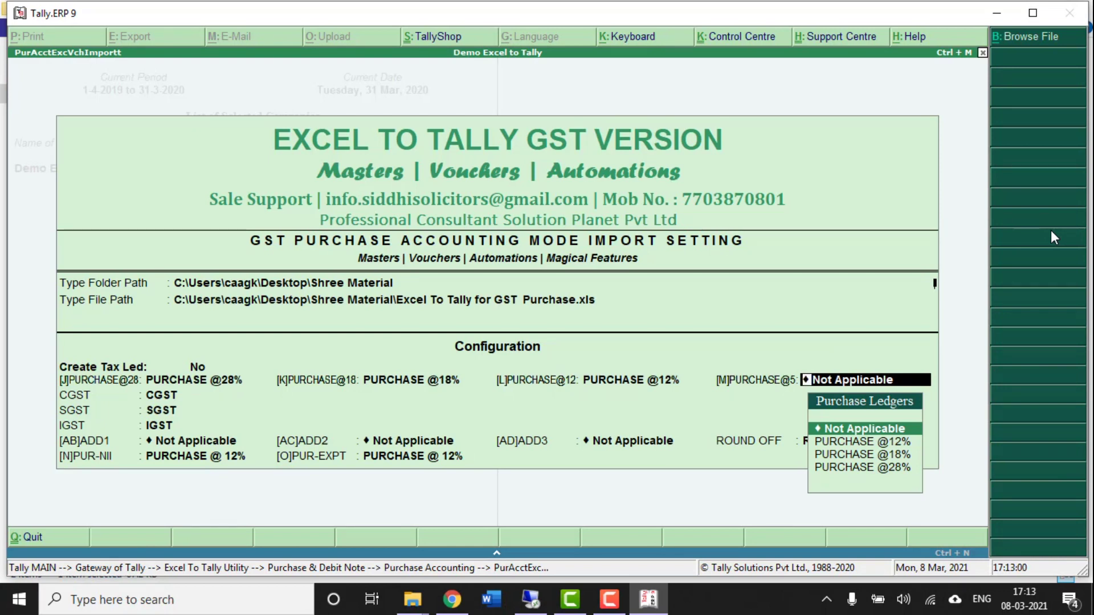
key("Return")
key("Return")
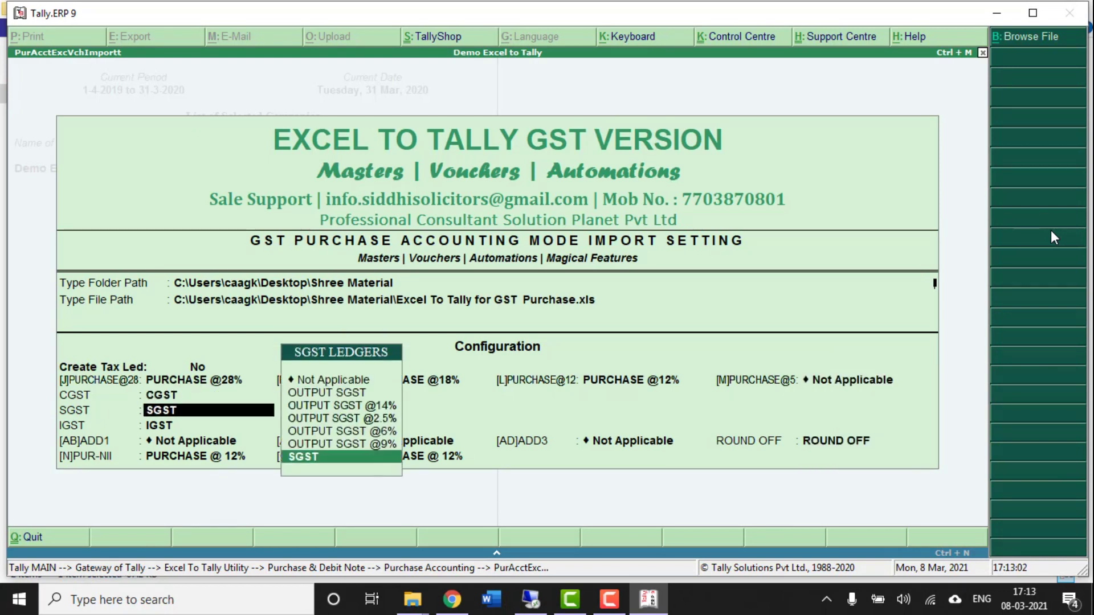
key("Return")
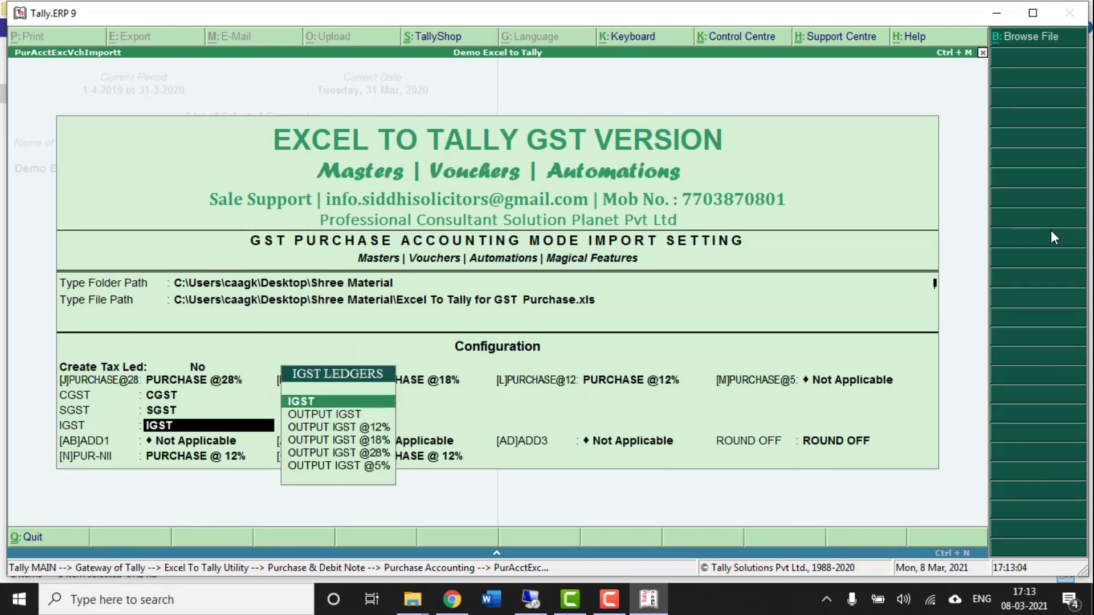
key("Return")
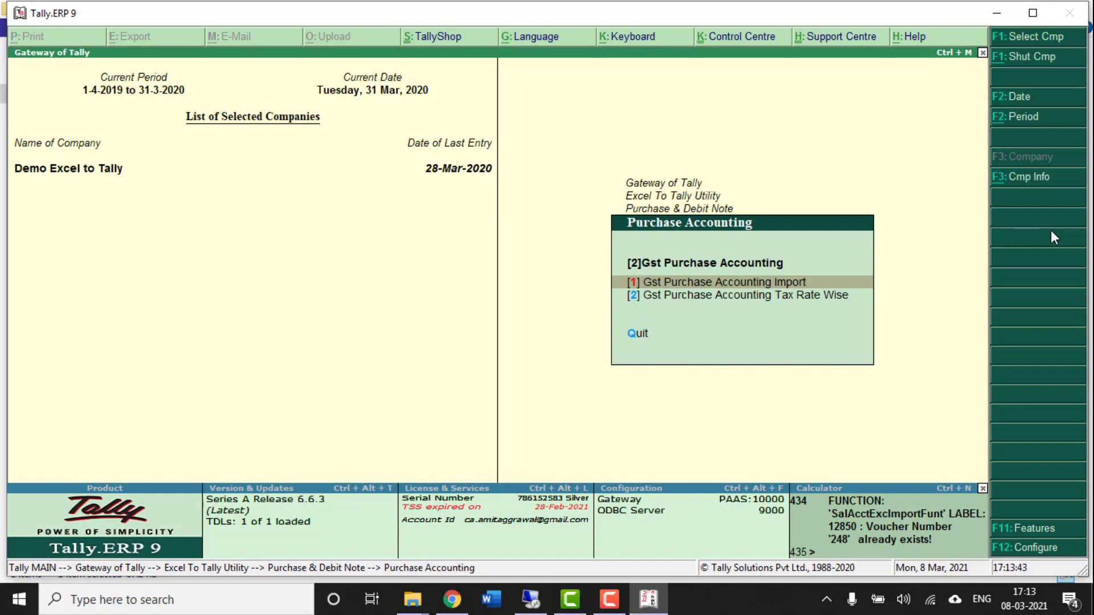
- Check Purchase Accounts (2,90,73,127.75 total) and Sales Accounts in Profit & Loss, then return to Gateway
key("Escape")
key("Escape")
key("Escape")
key("Down")
key("Down")
key("Down")
key("Down")
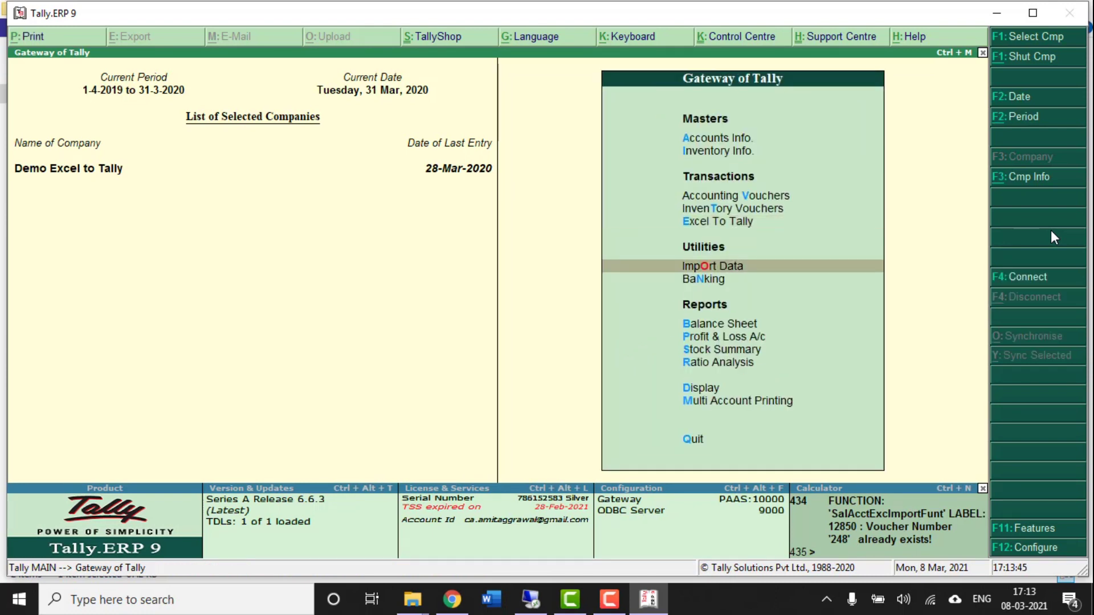
key("Return")
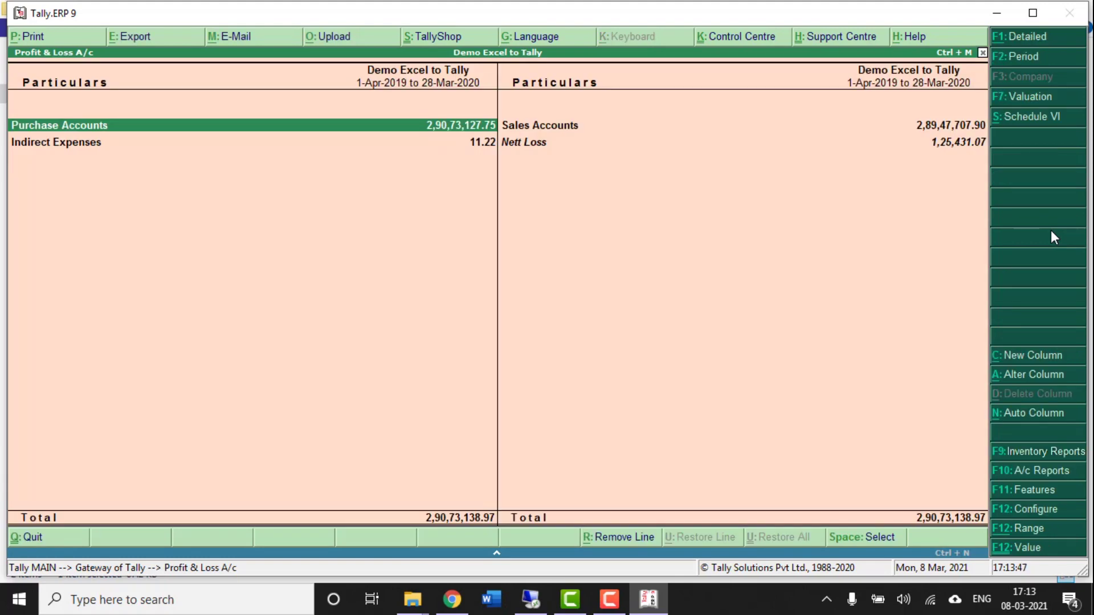
key("Return")
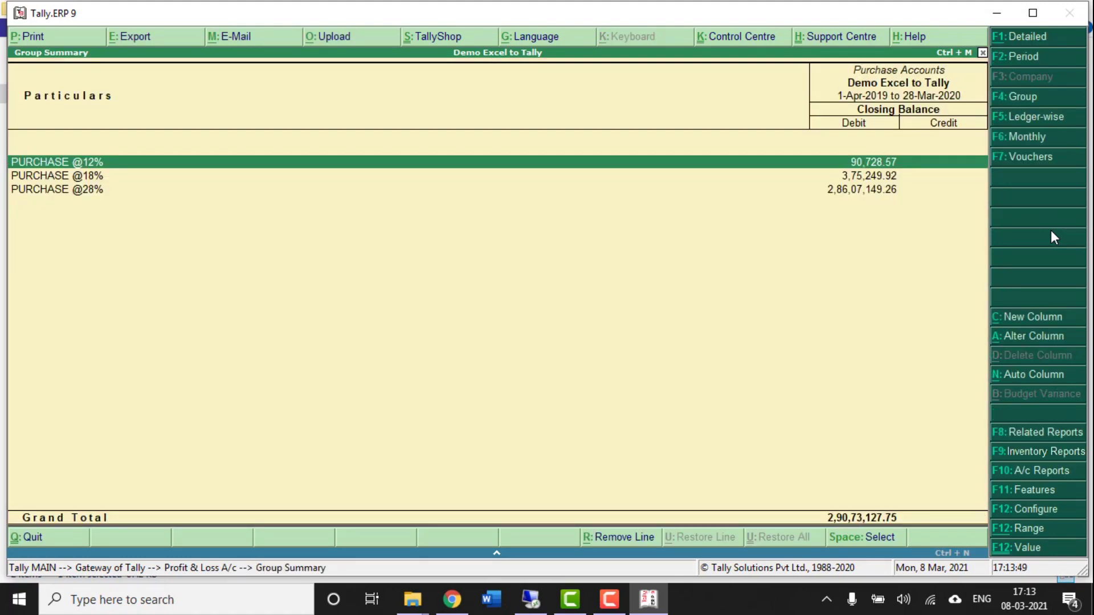
key("Down")
key("Down")
key("Escape")
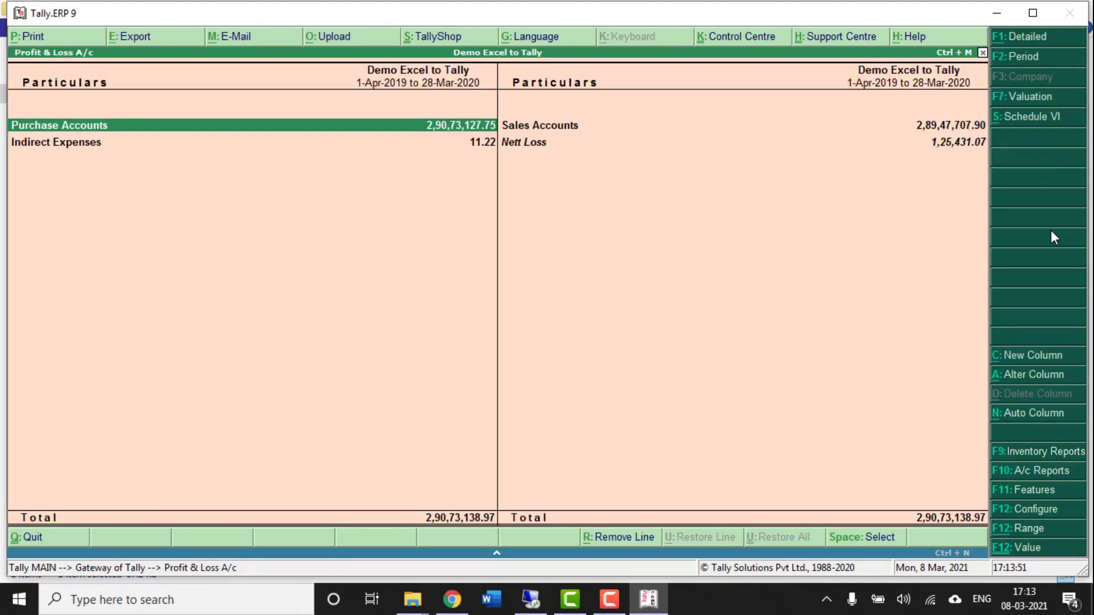
key("Right")
key("Return")
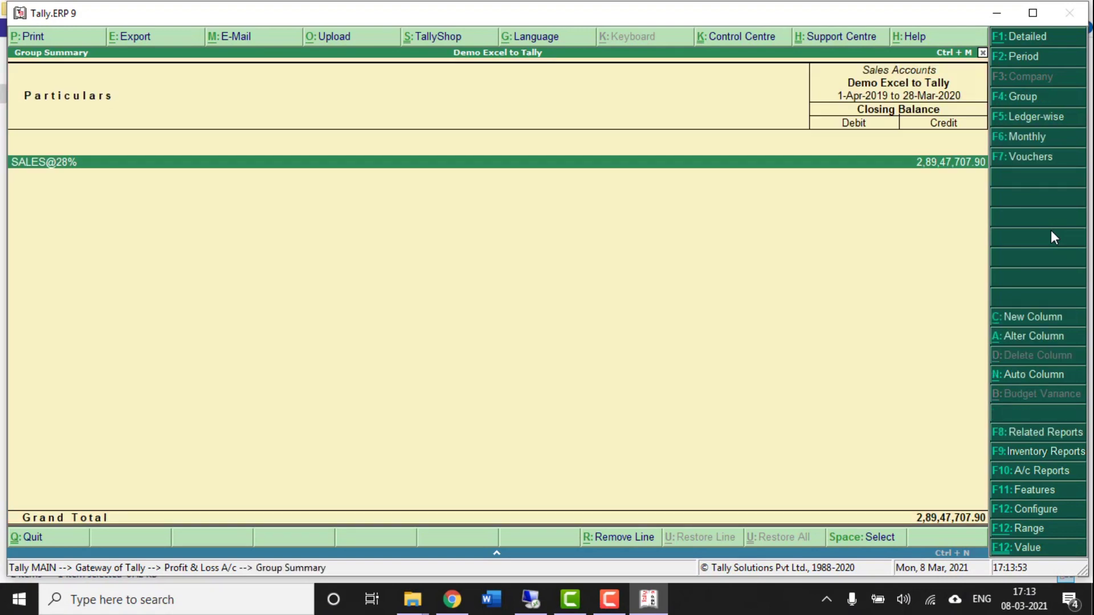
key("Escape")
key("Escape")
key("Up")
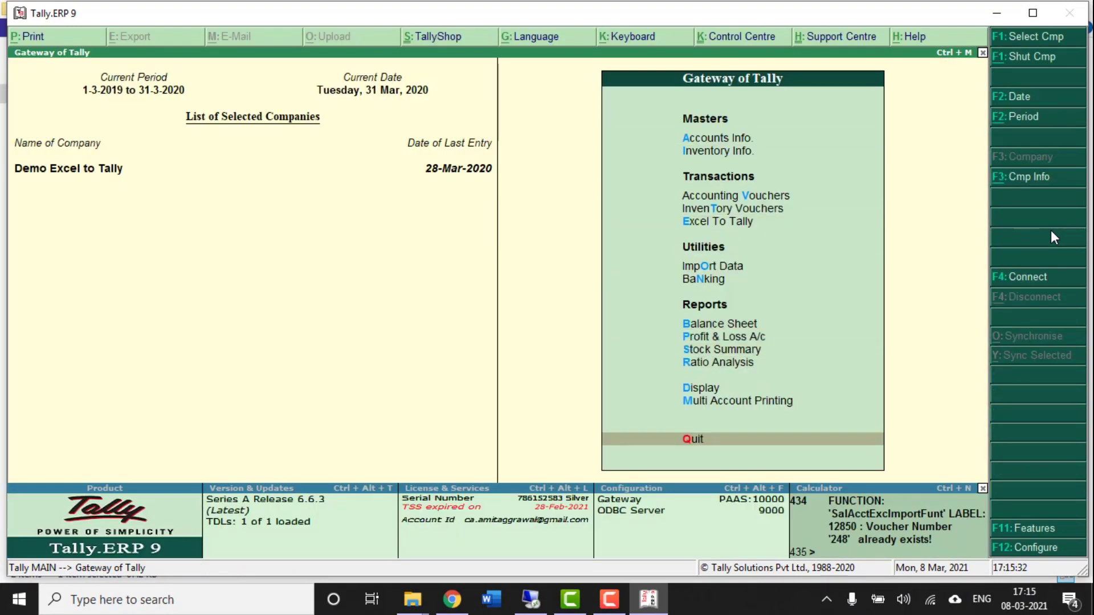
- Browse the ledger list in Accounts Info > Ledgers > Alter, then back out
key("Down")
key("Return")
key("Down")
key("Return")
key("Down")
key("Down")
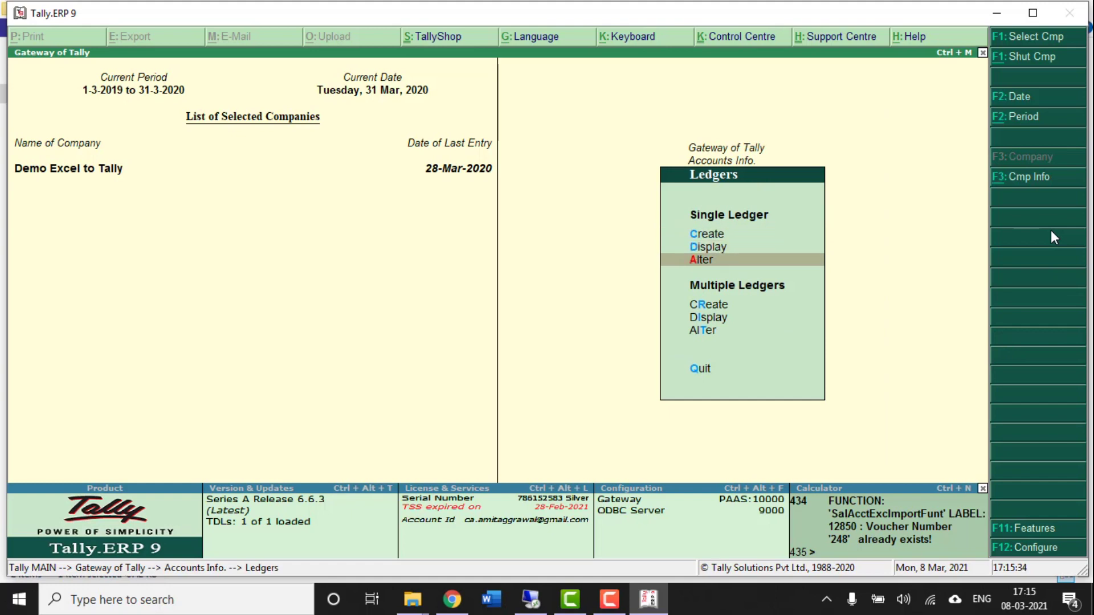
key("Return")
key("Down")
key("Down")
key("Down")
key("Down")
key("Down")
key("Down")
key("Down")
key("Down")
key("Down")
key("Down")
key("Down")
key("Down")
key("Down")
key("Down")
key("Down")
key("Down")
key("Down")
key("Down")
key("Down")
key("Down")
key("Down")
key("Down")
key("Down")
key("Down")
key("Down")
key("Down")
key("Down")
key("Down")
key("Down")
key("Down")
key("Down")
key("Down")
key("Down")
key("Down")
key("Down")
key("Down")
key("Down")
key("Down")
key("Down")
key("Down")
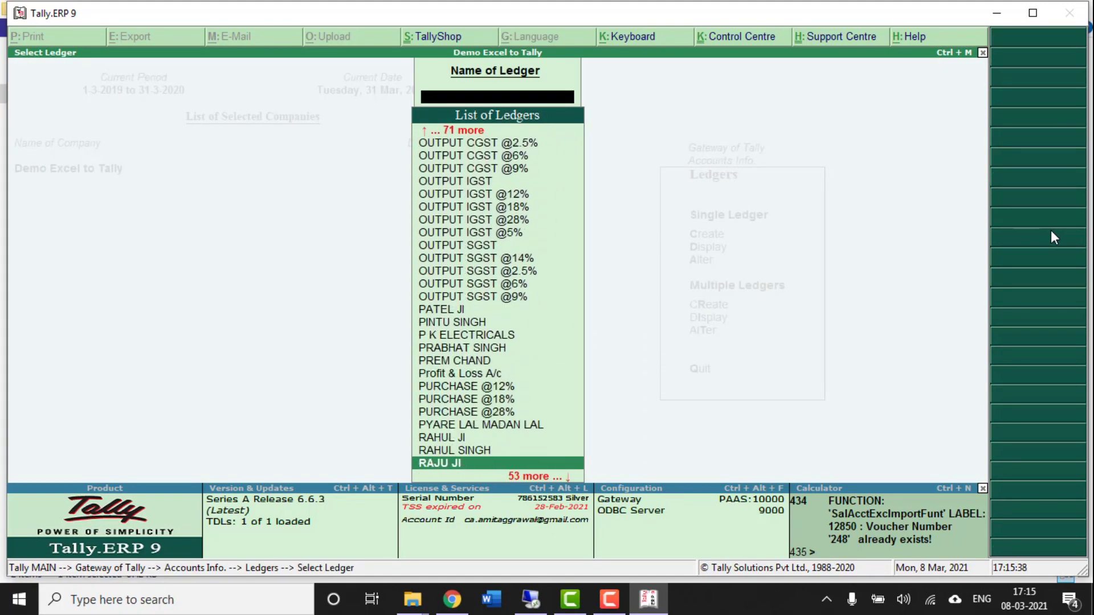
key("Escape")
key("Escape")
key("Escape")
key("Down")
key("Down")
key("Down")
key("Down")
key("Down")
key("Down")
key("Down")
key("Down")
key("Down")
- Review Current Liabilities and Sundry Creditors balances in the Balance Sheet
key("Up")
key("b")
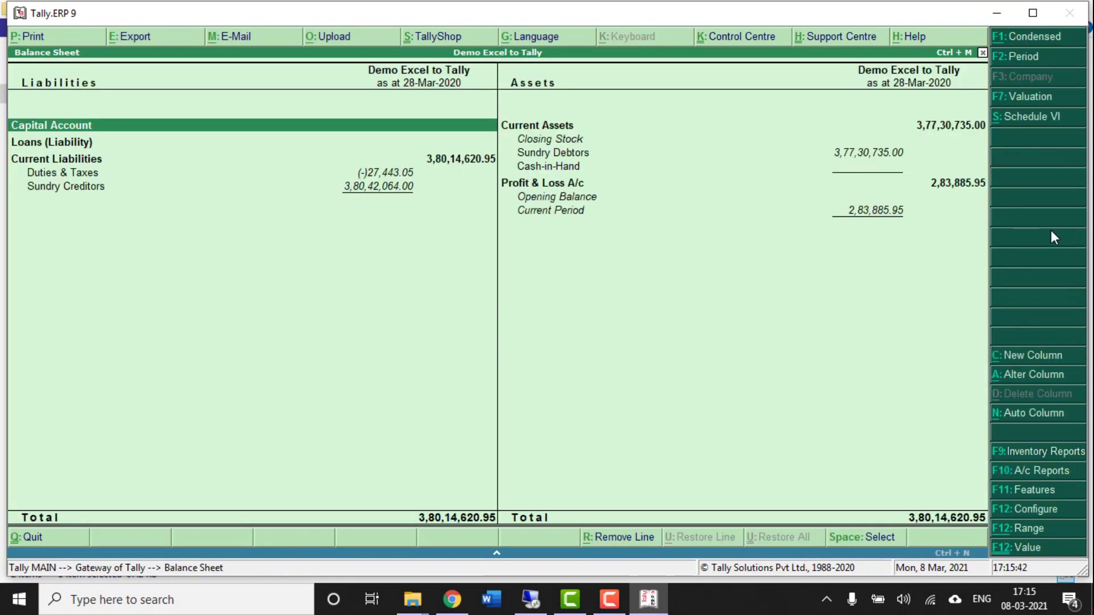
key("Down")
key("Down")
key("Return")
key("Down")
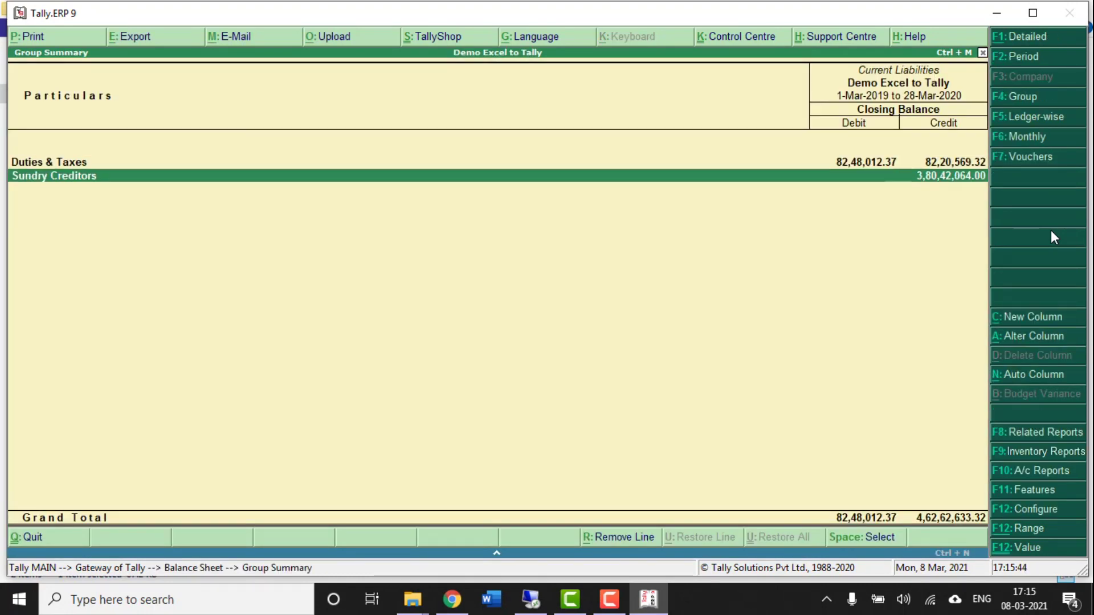
key("Return")
key("Down")
key("Down")
key("Down")
key("Down")
key("Down")
key("Down")
key("Down")
key("Down")
key("Down")
key("Down")
key("Down")
key("Down")
key("Down")
key("Down")
key("Down")
key("Down")
key("Down")
key("Down")
key("Down")
key("Down")
key("Down")
key("Down")
key("Down")
key("Down")
key("Down")
key("Down")
key("Down")
key("Down")
key("Down")
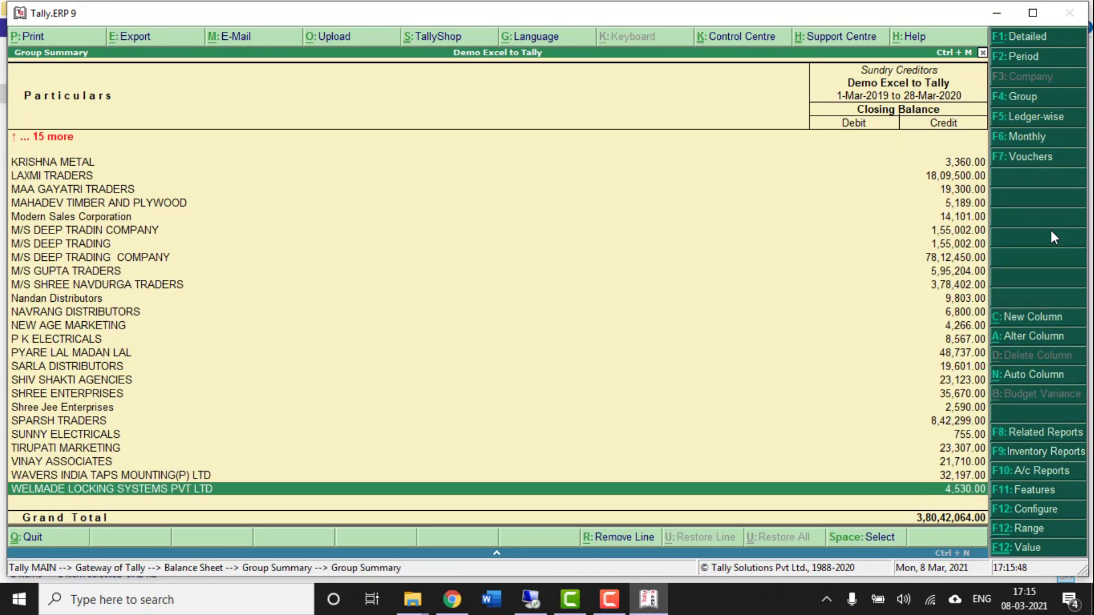
key("Escape")
key("Escape")
key("Right")
- Review Sundry Debtors (3,77,30,735.00), then close the reports back to Gateway of Tally
key("Up")
key("Return")
key("Down")
key("Down")
key("Down")
key("Down")
key("Down")
key("Down")
key("Down")
key("Down")
key("Down")
key("Down")
key("Down")
key("Down")
key("Down")
key("Down")
key("Down")
key("Down")
key("Down")
key("Down")
key("Down")
key("Down")
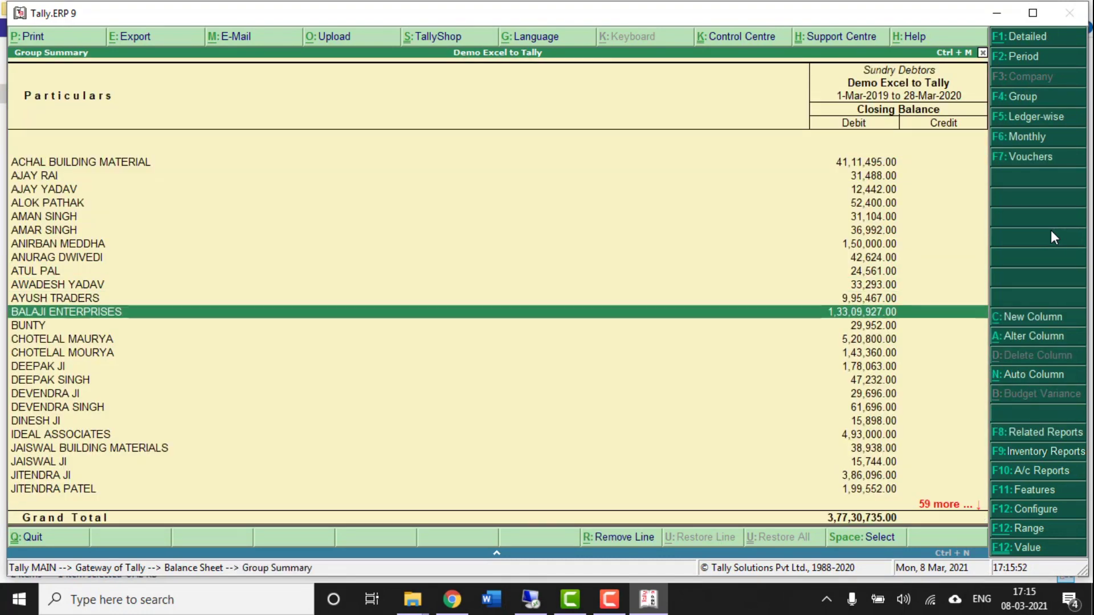
key("Down")
key("Down")
key("Down")
key("Down")
key("Down")
key("Down")
key("Down")
key("Down")
key("Down")
key("Down")
key("Down")
key("Down")
key("Down")
key("Down")
key("Down")
key("Down")
key("Down")
key("Down")
key("Down")
key("Down")
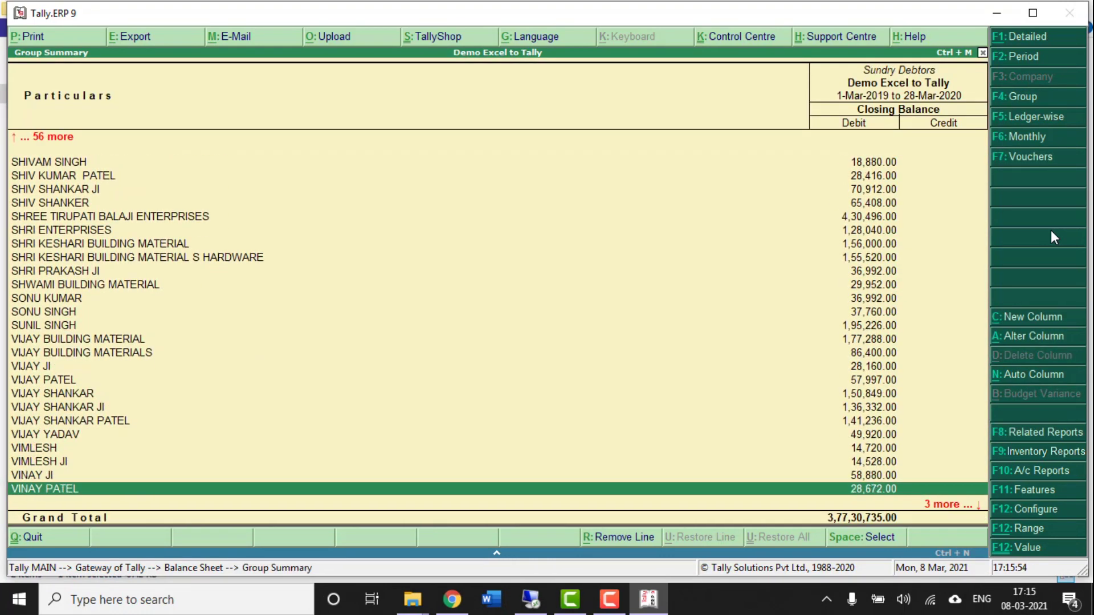
key("Up")
key("Up")
key("Up")
key("Up")
key("Up")
key("Up")
key("Up")
key("Up")
key("Up")
key("Up")
key("Up")
key("Up")
key("Up")
key("Up")
key("Up")
key("Up")
key("Up")
key("Up")
key("Up")
key("Up")
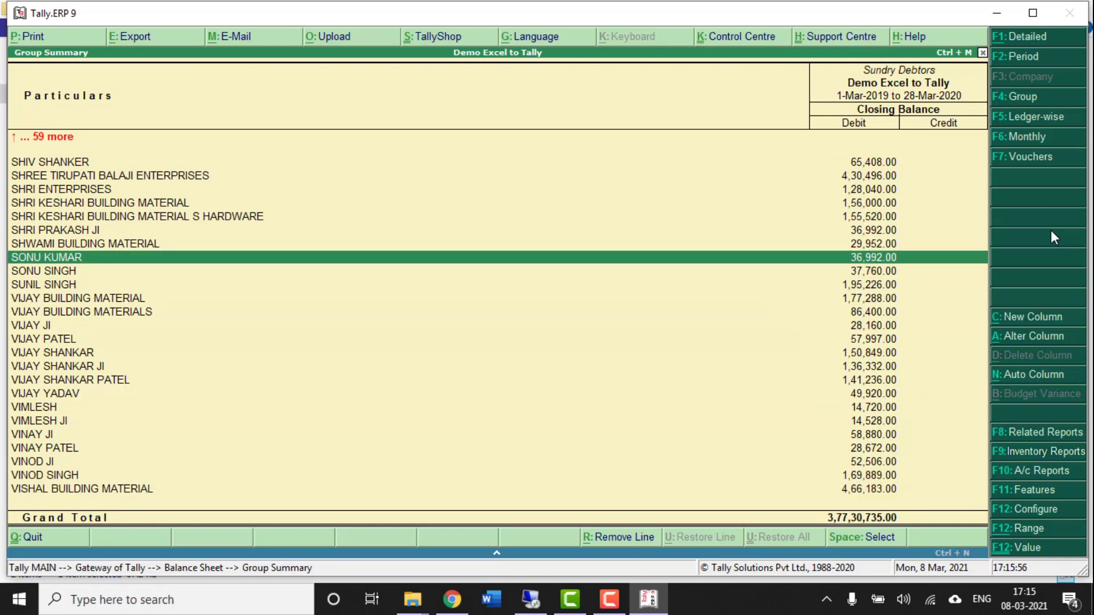
key("Up")
key("Up")
key("Up")
key("Up")
key("Up")
key("Up")
key("Up")
key("Up")
key("Up")
key("Up")
key("Up")
key("Up")
key("Up")
key("Up")
key("Up")
key("Up")
key("Up")
key("Up")
key("Up")
key("Up")
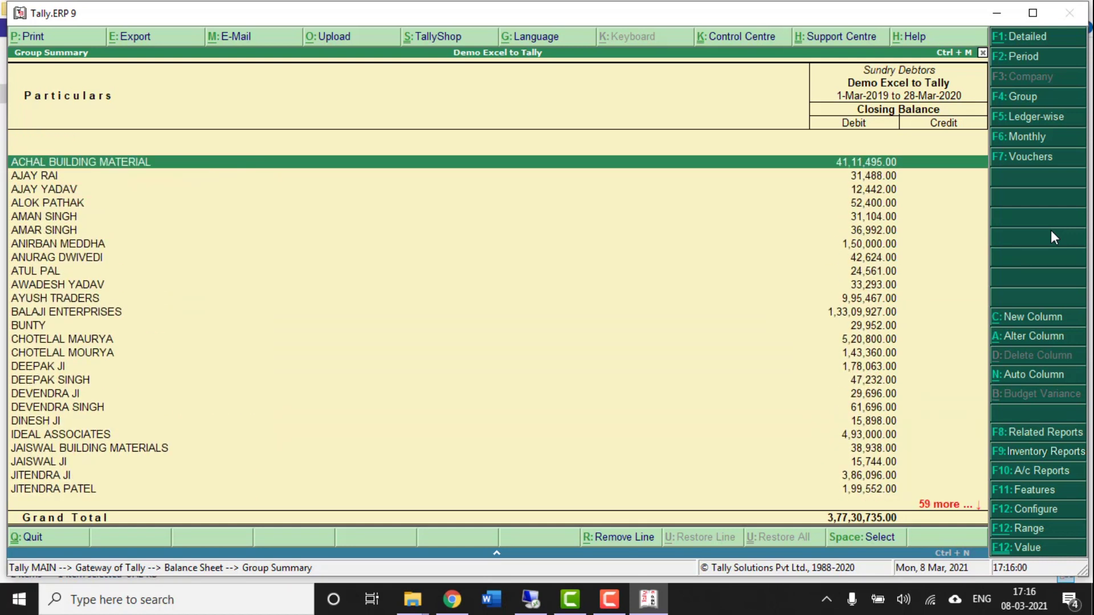
key("Escape")
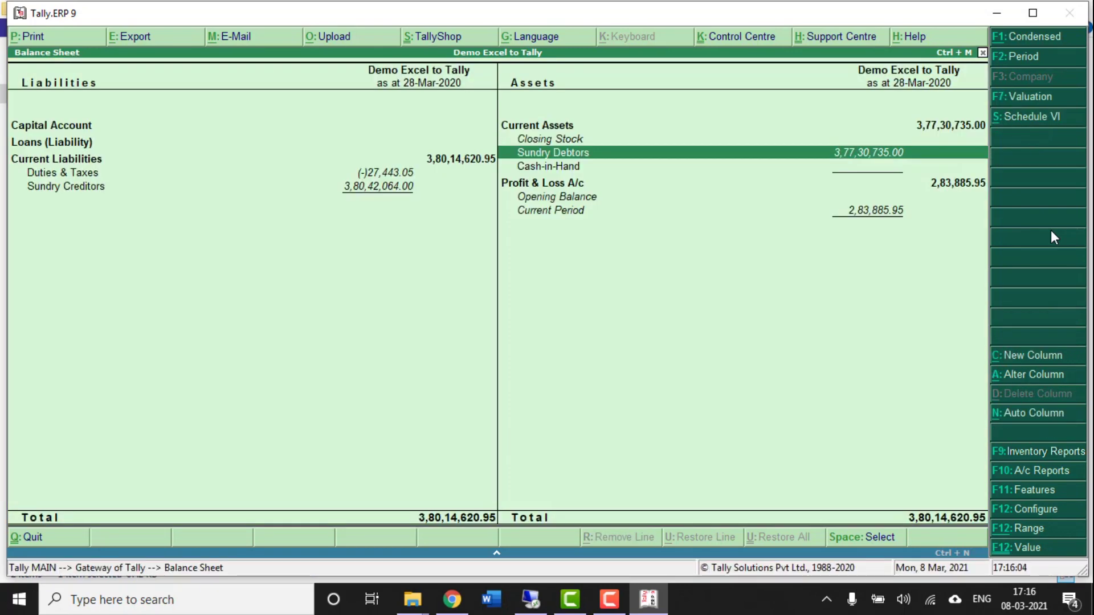
key("Escape")
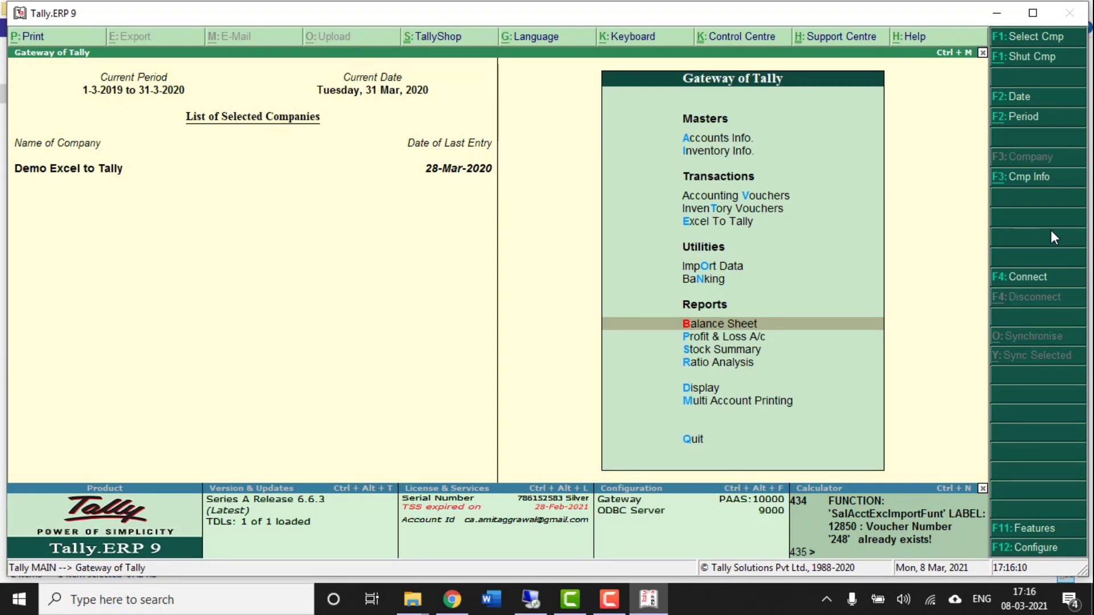
- Create company 'DEMO TAX RATE WISE SALES PURCHASE' with state Uttar Pradesh, books from 1-3-2019, and save
key("alt+F3")
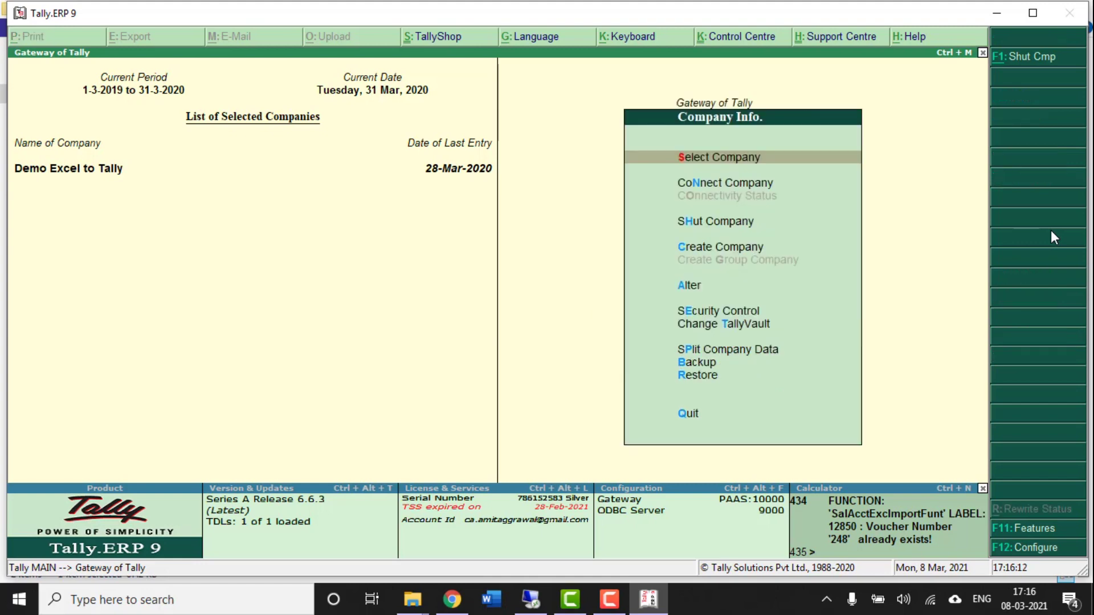
key("Down")
key("Down")
key("Down")
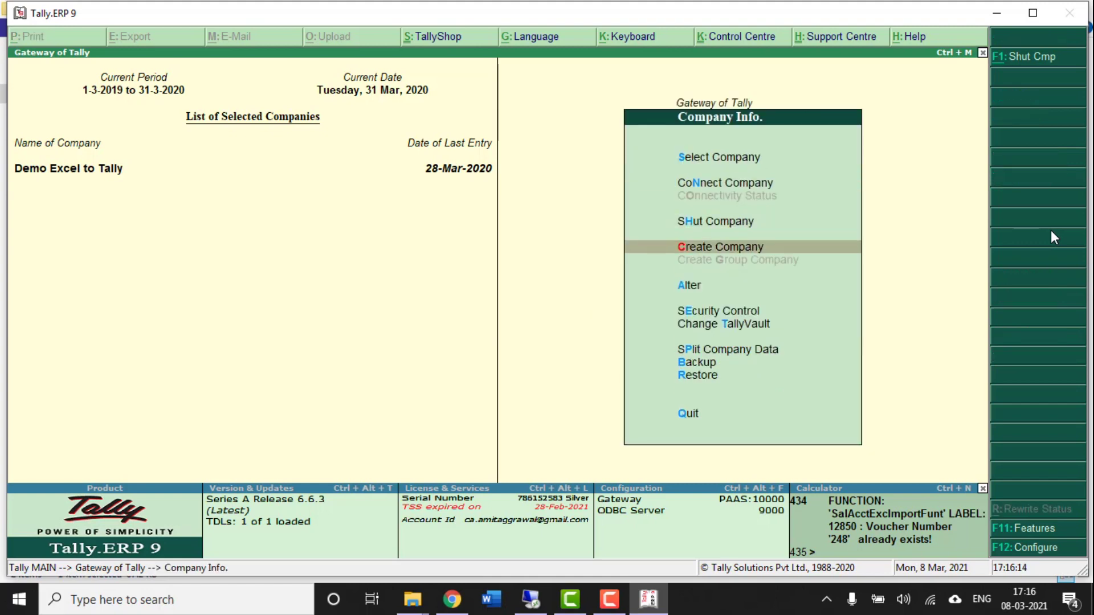
key("Return")
type("EMO")
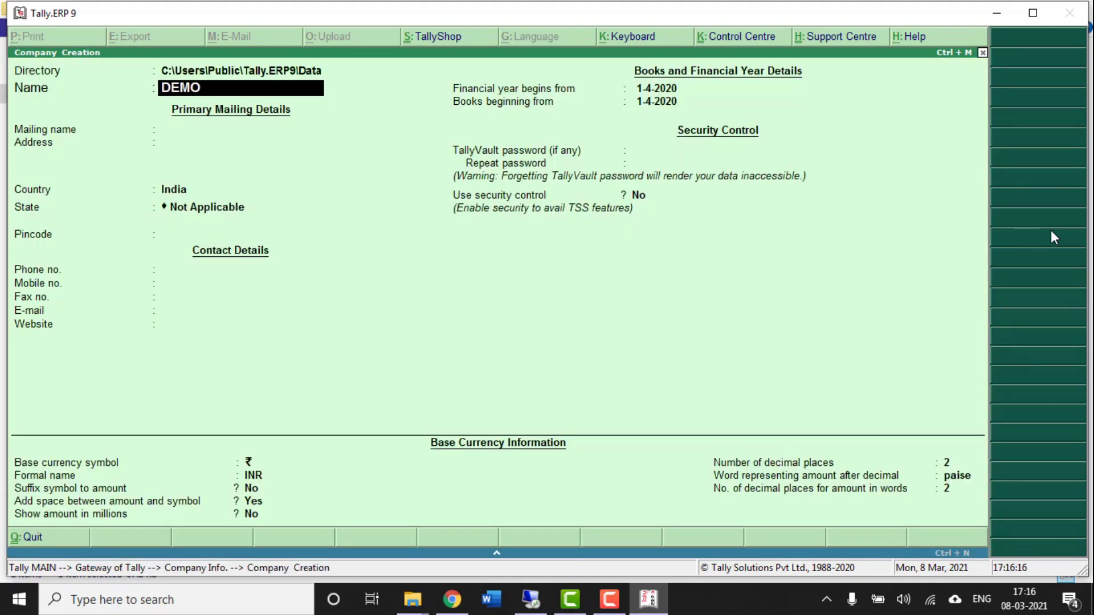
type(" TAX RATE WISE")
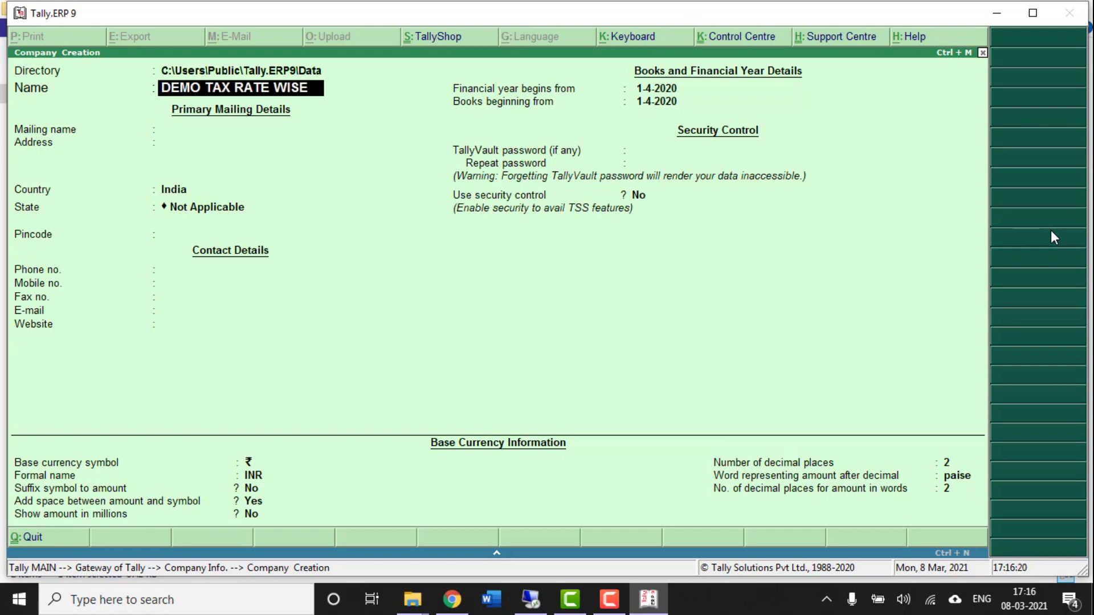
type(" SALES P")
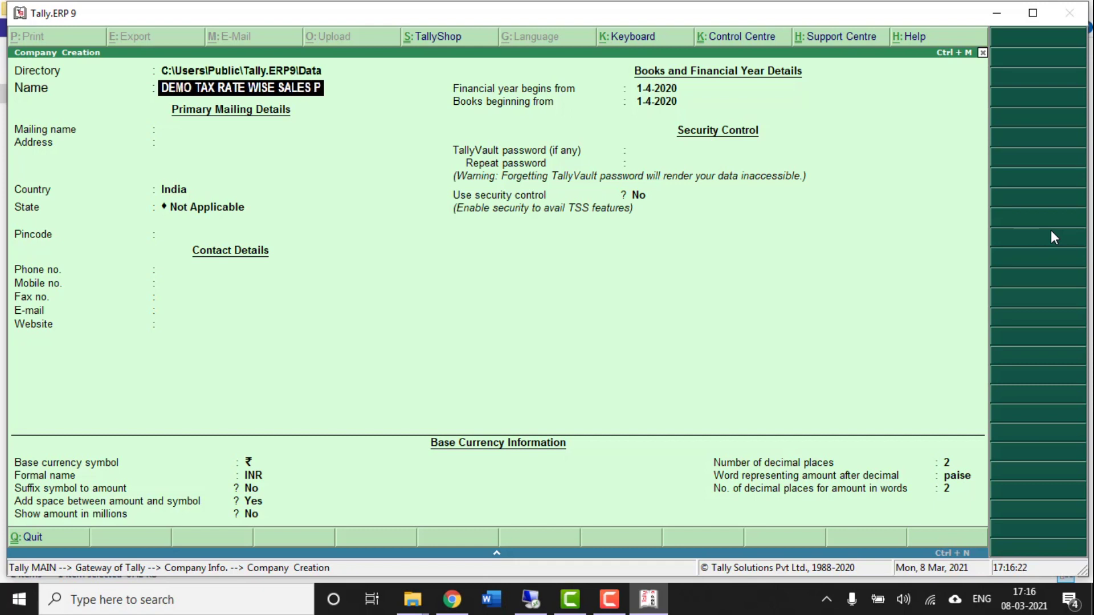
type("URCHASE")
key("Return")
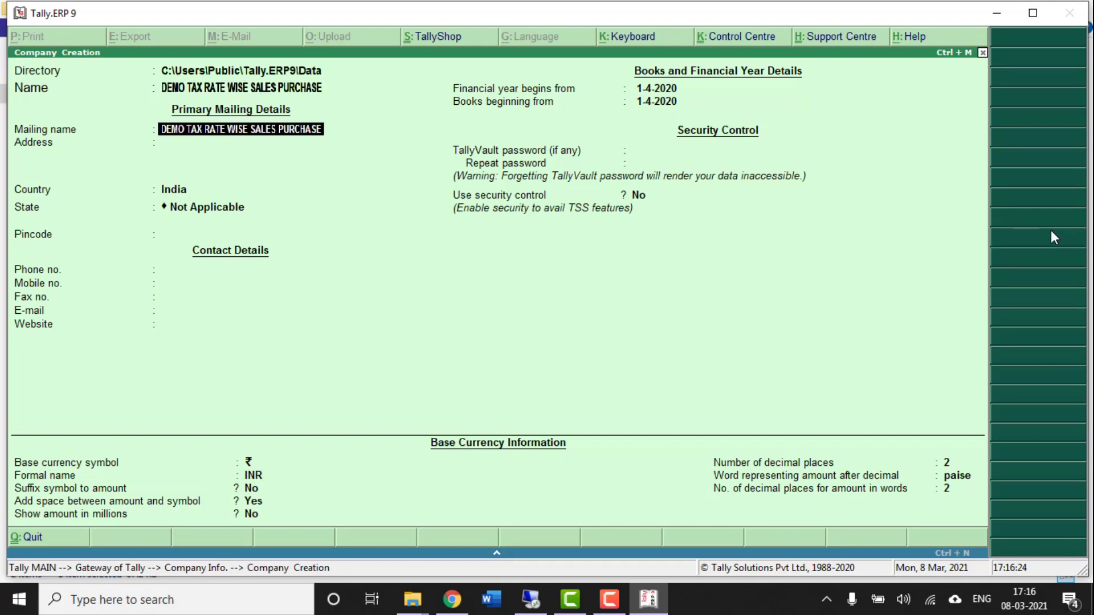
key("Return")
key("Return")
key("Return")
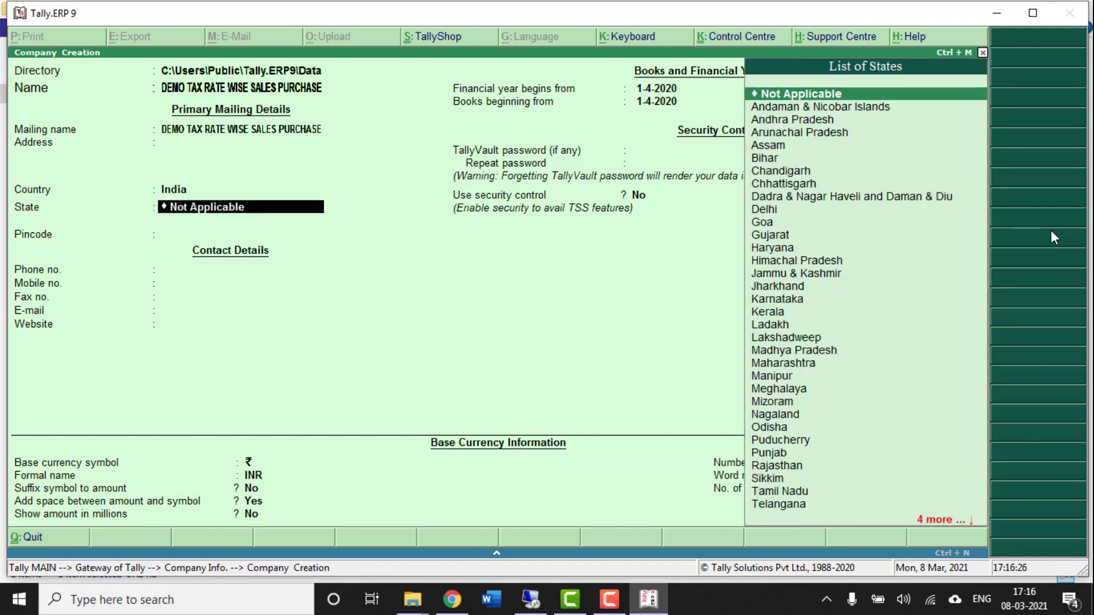
type("U")
key("Down")
key("Down")
key("Return")
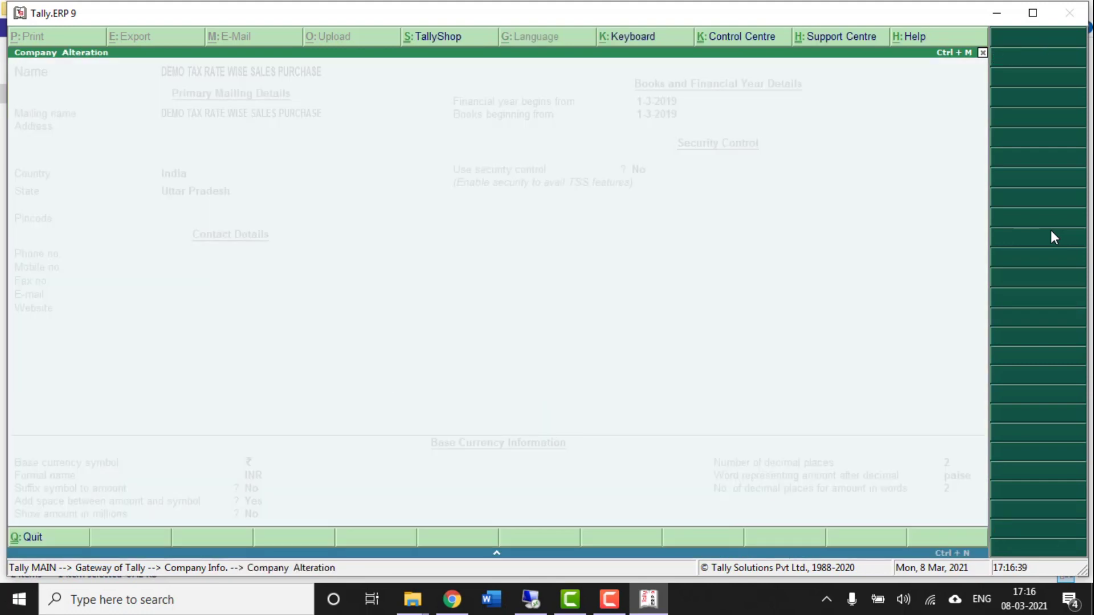
key("y")
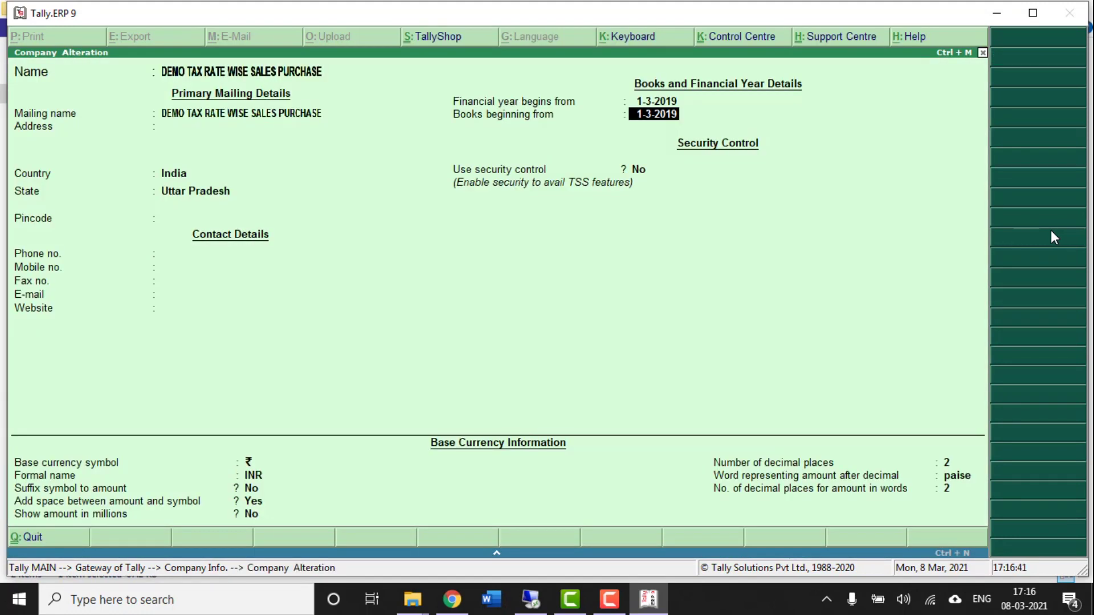
key("ctrl+a")
- Open Gst Sales Accounting Tax Rate Wise under Excel To Tally > Sales & Credit Note
key("Escape")
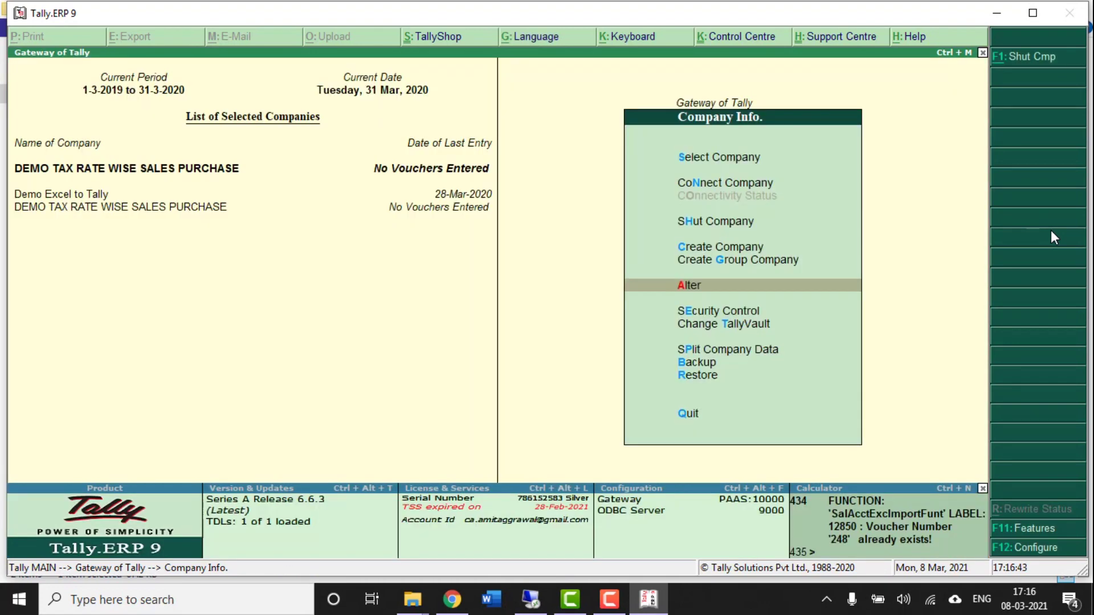
key("Escape")
key("Up")
key("Up")
key("Up")
key("Up")
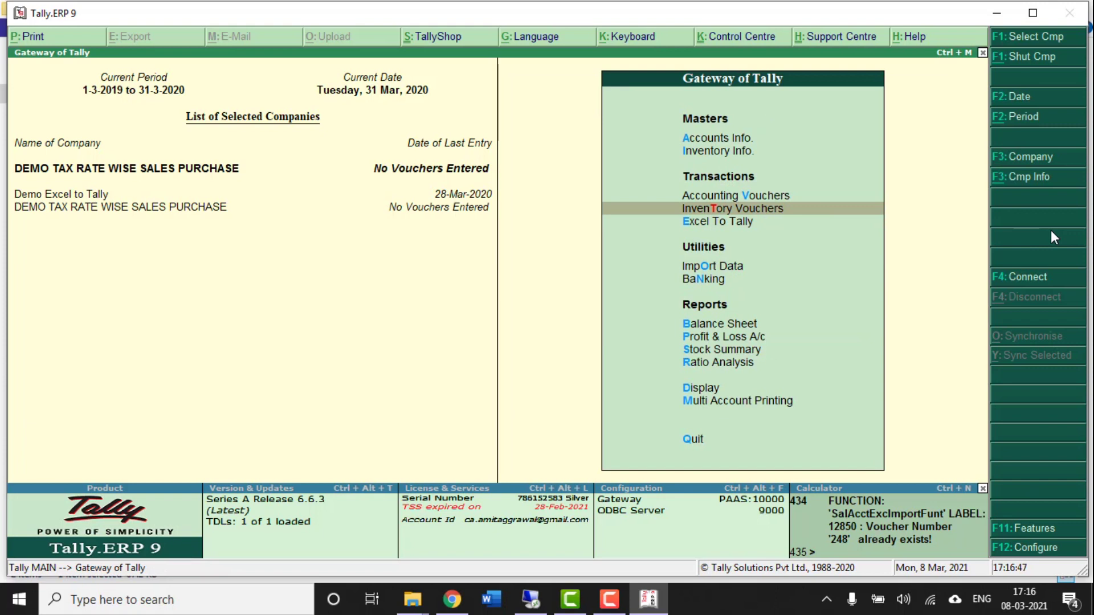
key("Down")
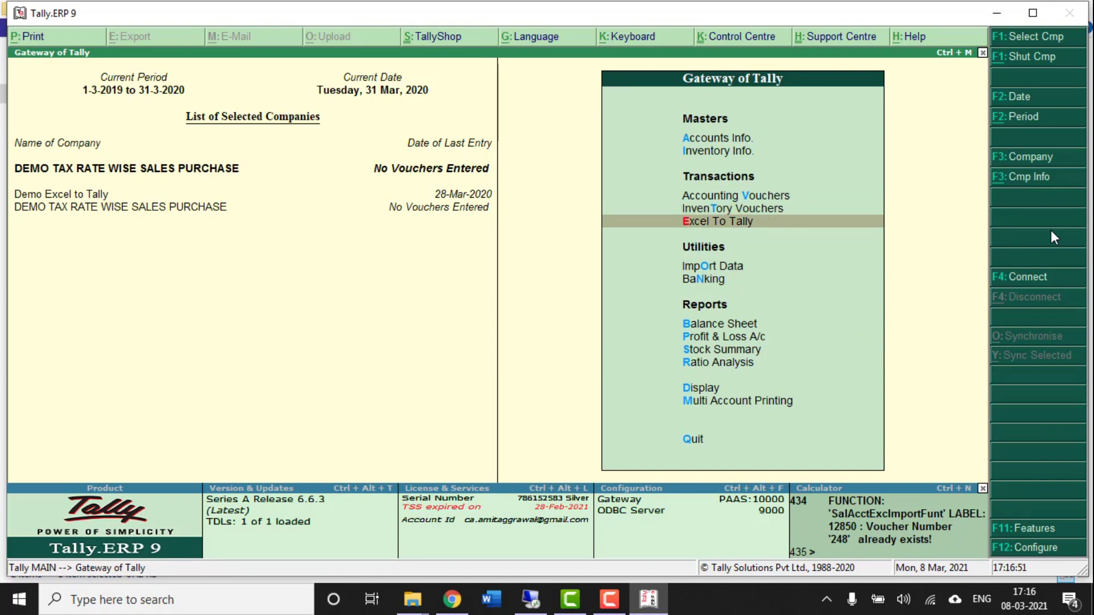
key("Return")
key("Return")
key("Down")
key("Down")
key("Down")
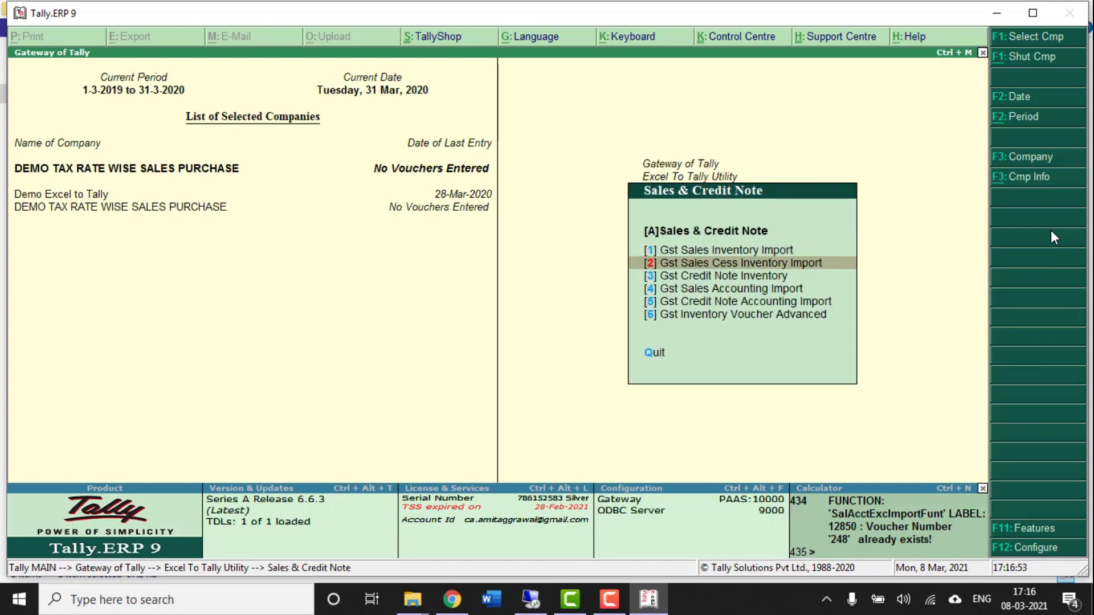
key("Return")
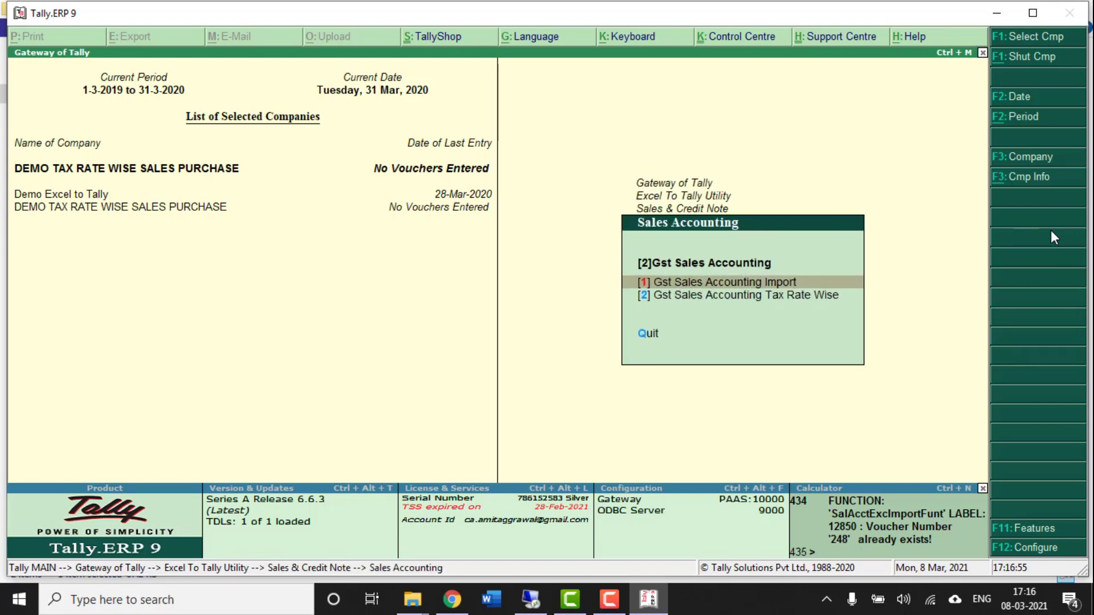
key("Down")
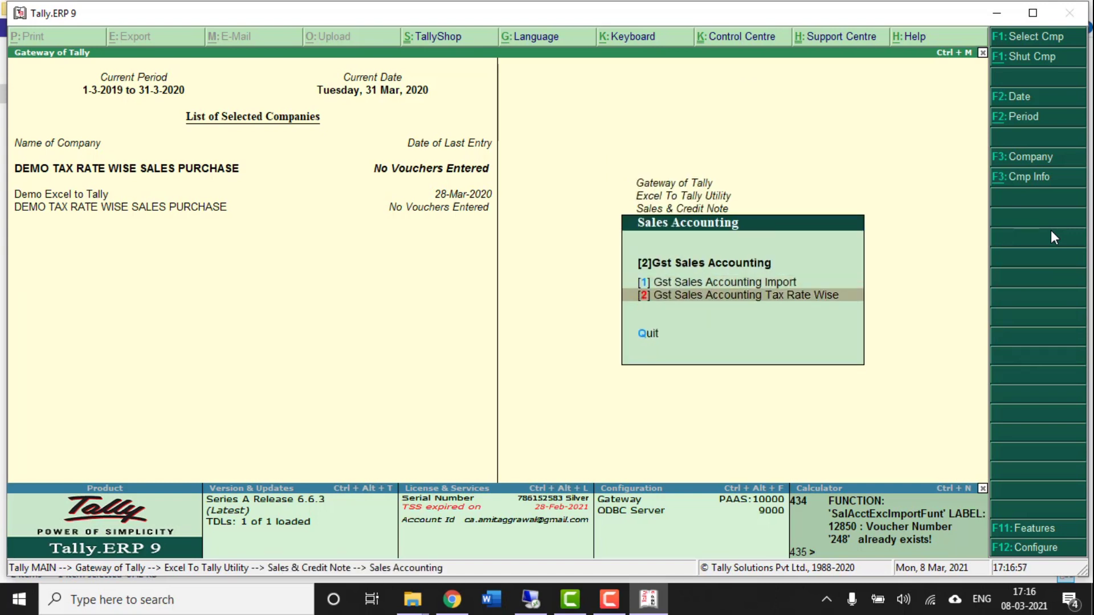
key("Return")
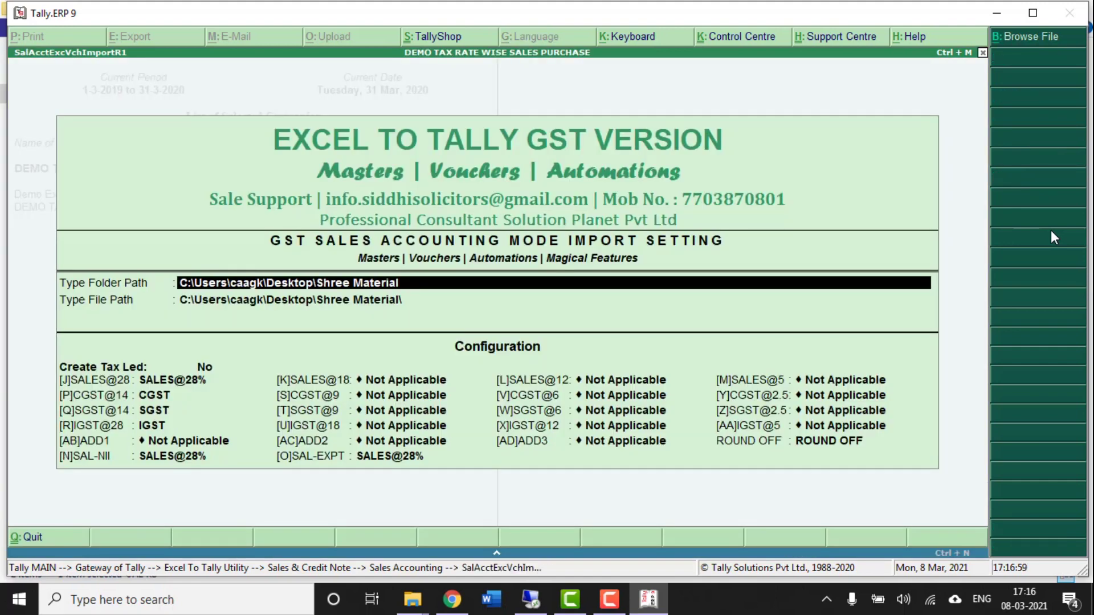
- Accept the Shree Material folder path and select Excel To Tally for GST Sales.xlsx
key("Return")
key("Down")
key("Down")
key("Return")
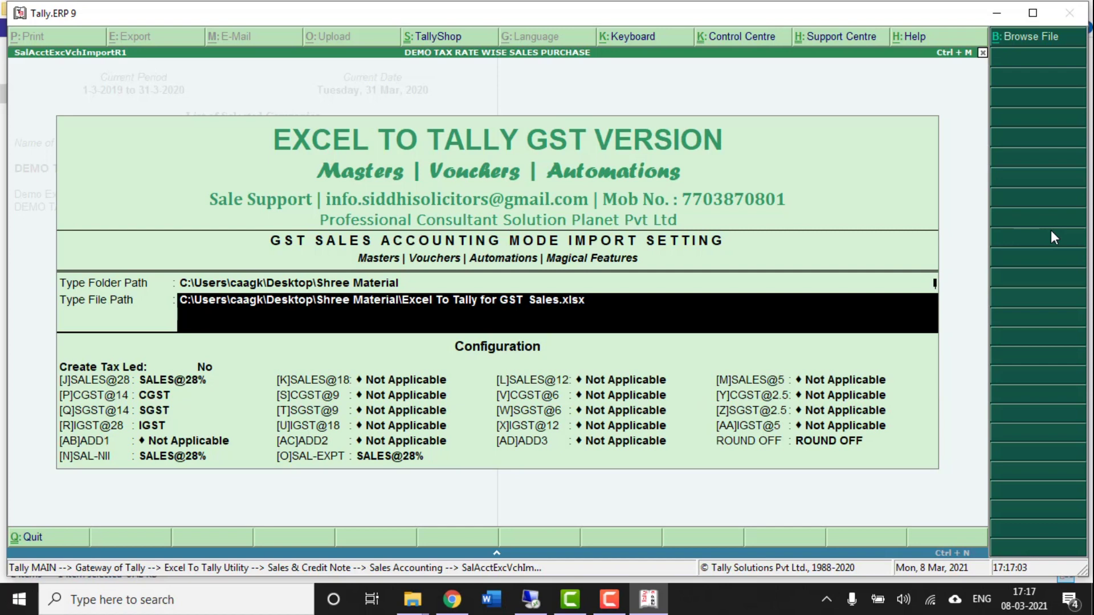
key("Return")
key("Return")
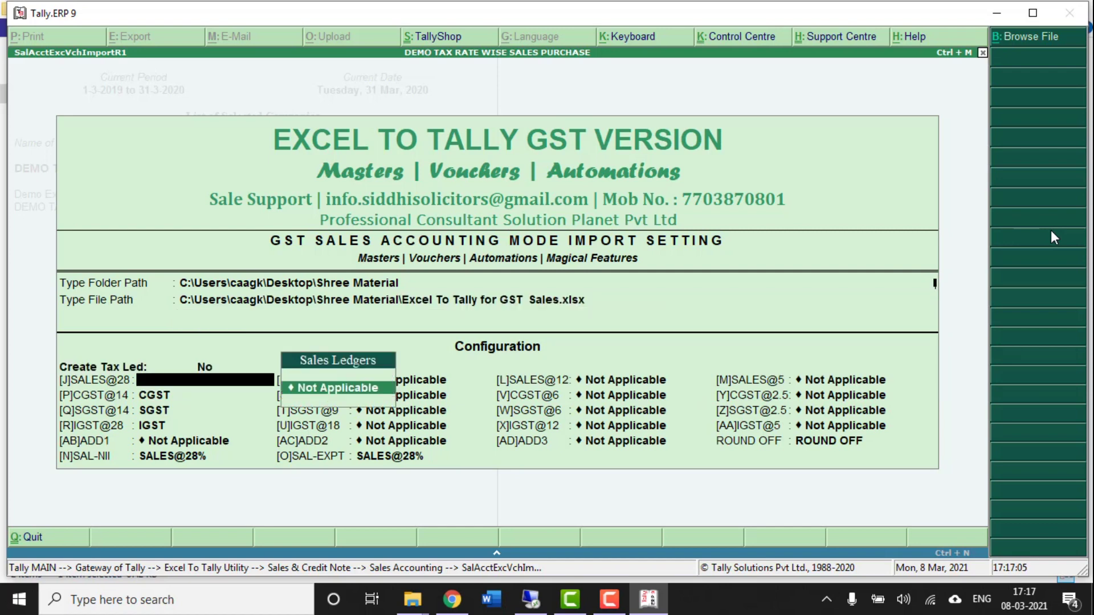
key("alt+c")
type("S")
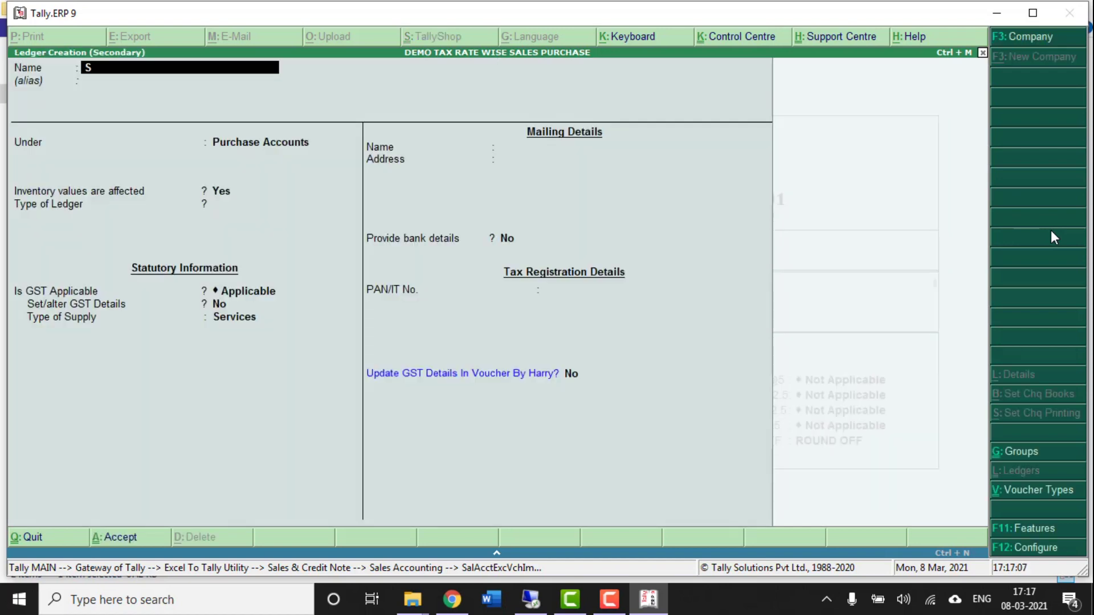
type("ALES @28%")
key("Return")
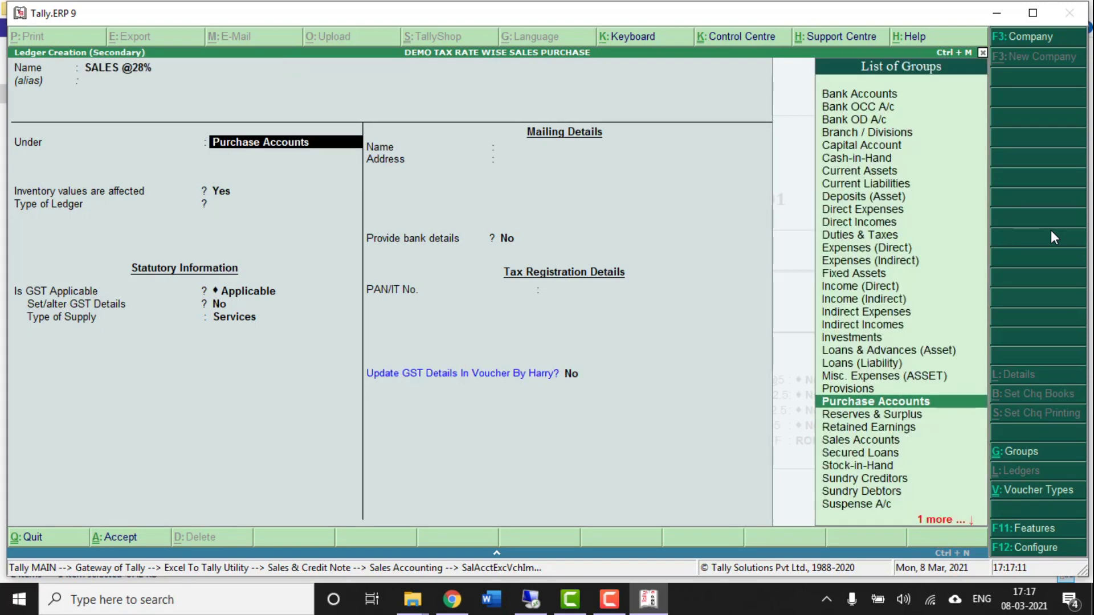
type("SALE")
key("Return")
key("n")
key("Return")
key("Return")
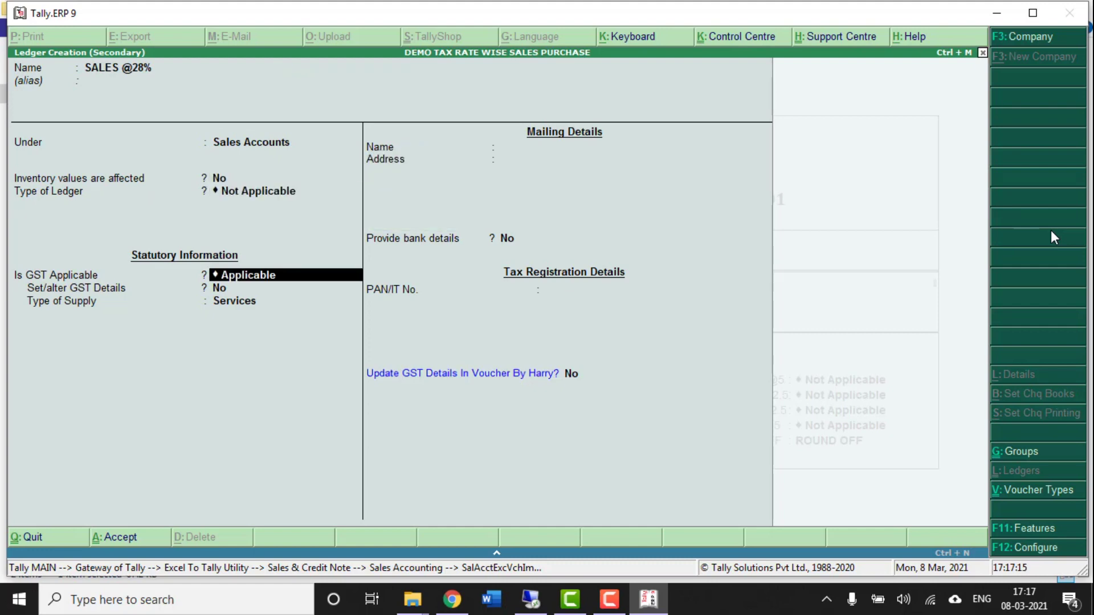
key("Return")
key("y")
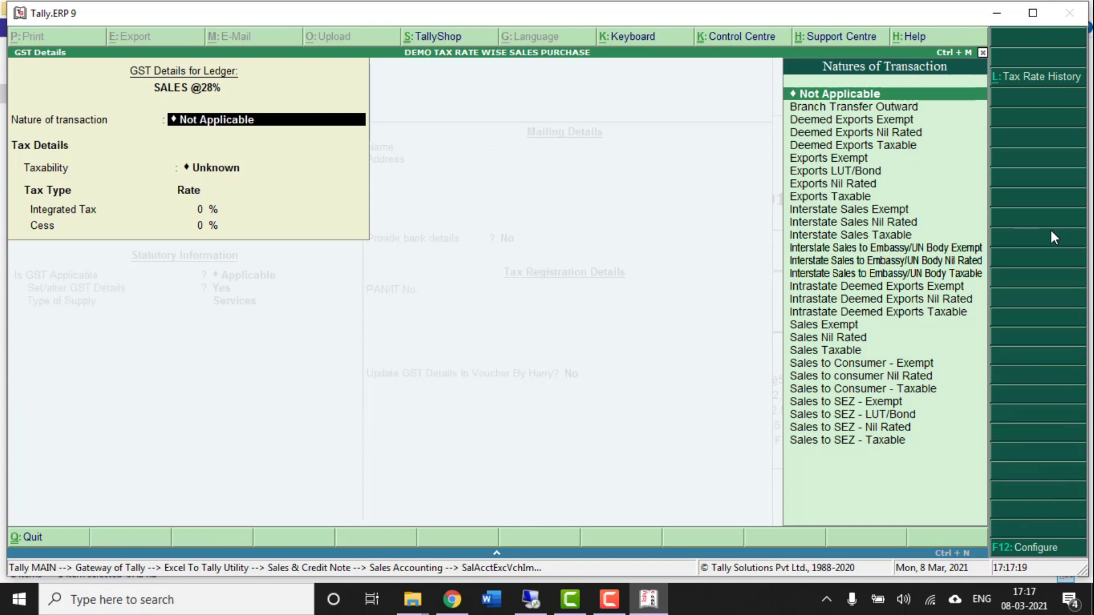
key("Return")
key("Down")
key("Down")
key("Down")
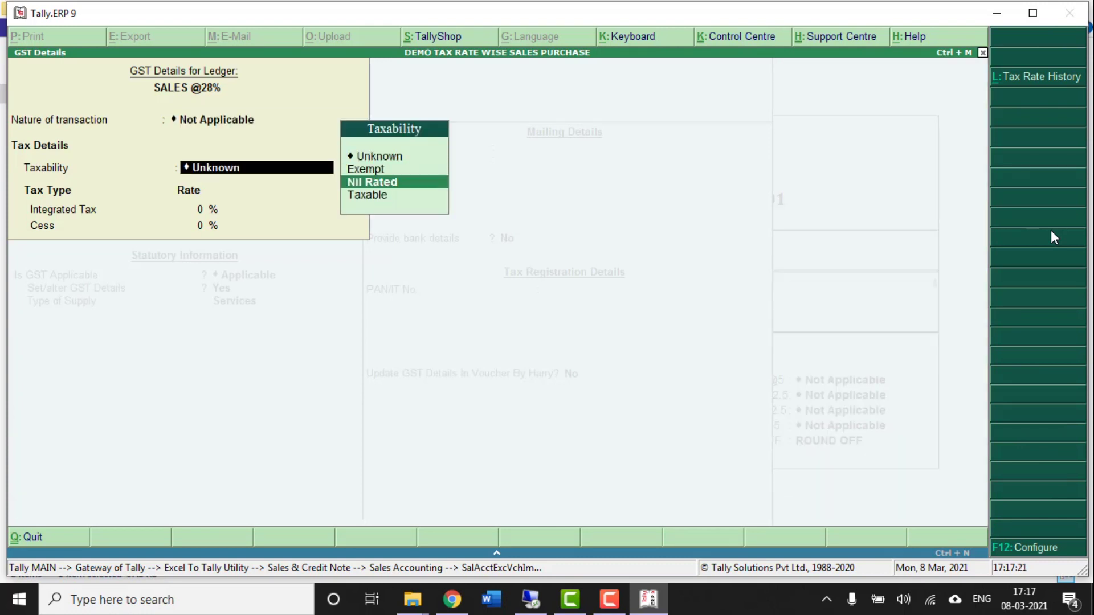
key("Return")
type("28")
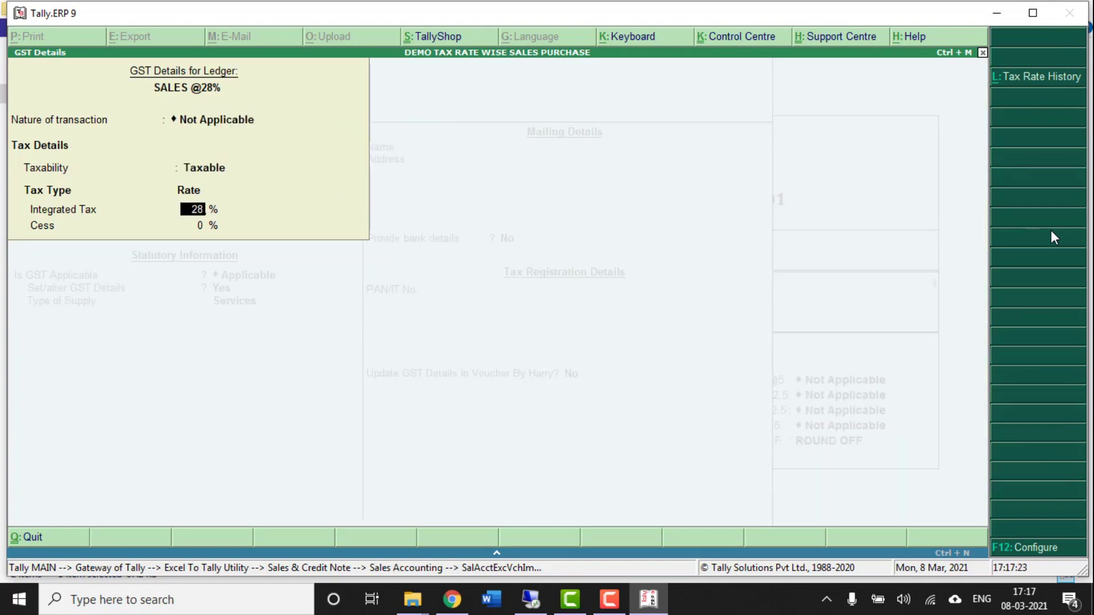
key("Return")
key("Return")
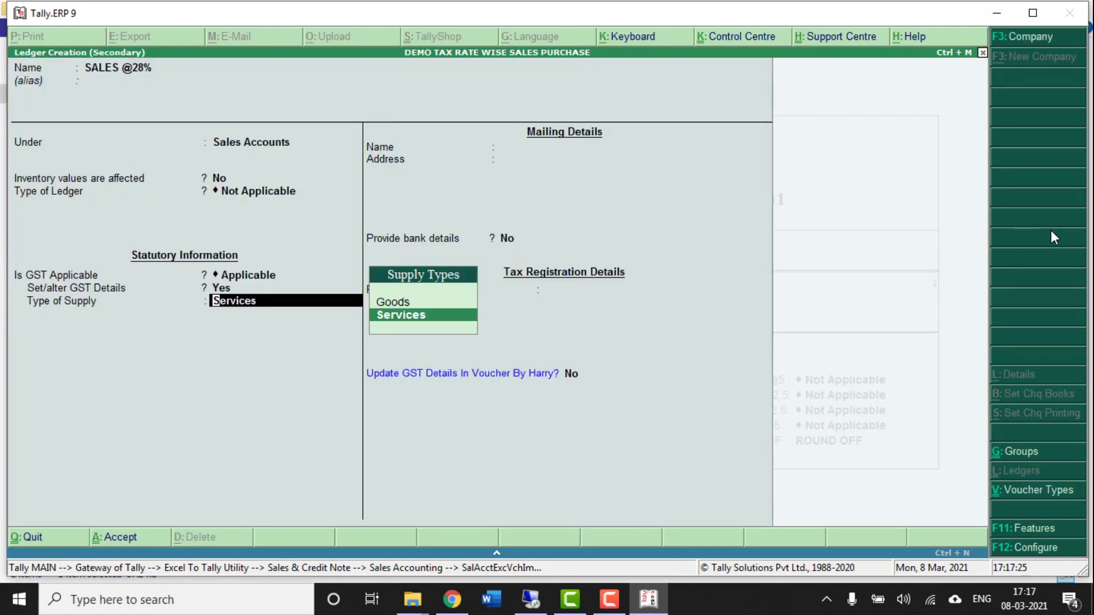
key("Up")
key("Return")
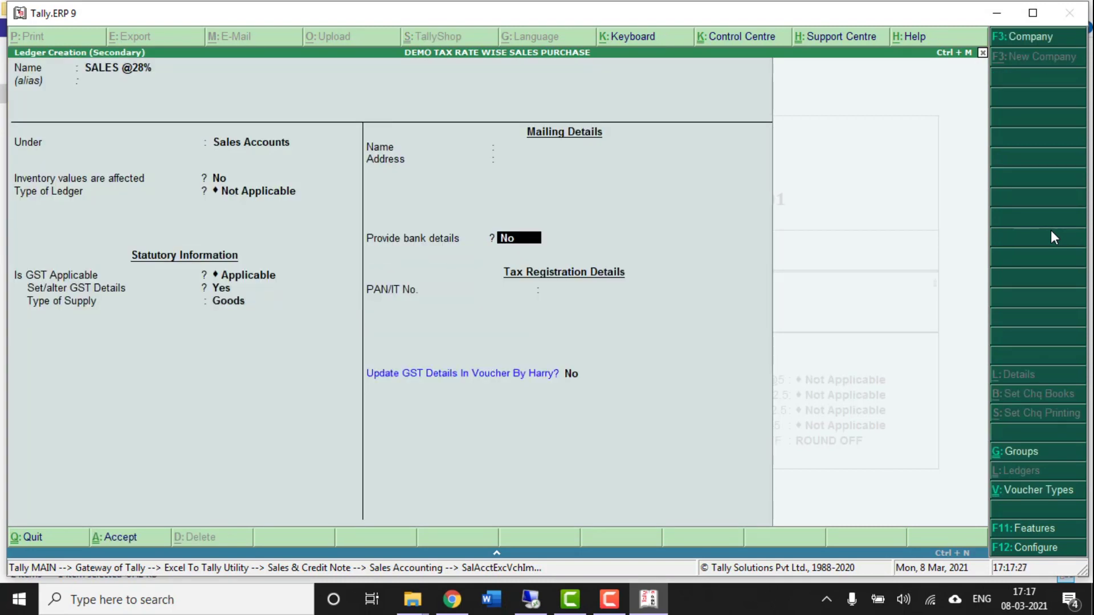
key("ctrl+a")
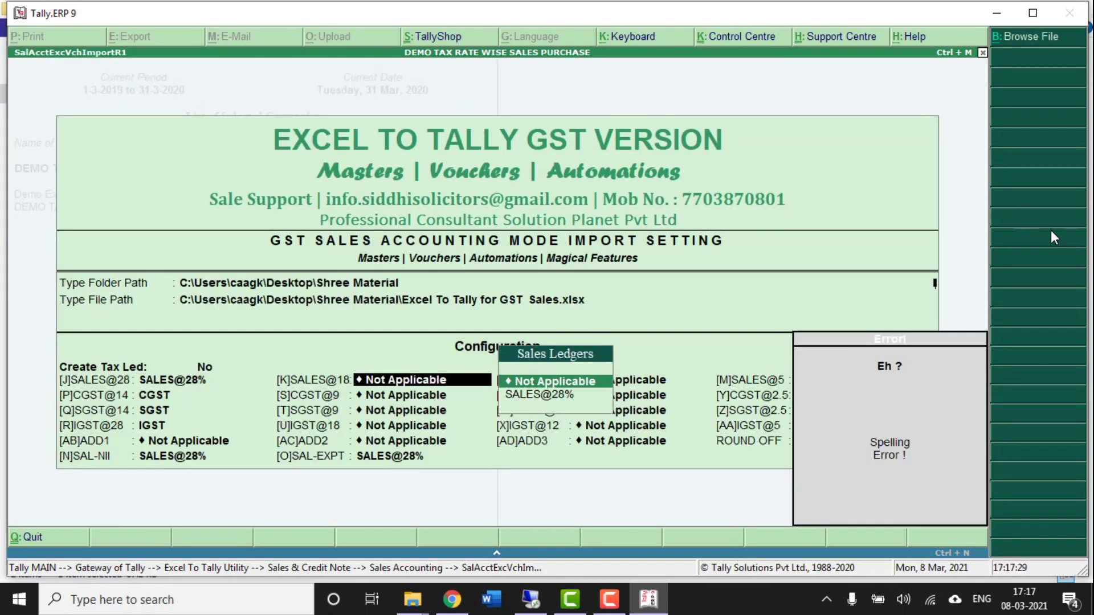
- Leave the 18%, 12% and 5% sales slots unset and create CGST@14% under Duties & Taxes as GST
key("Return")
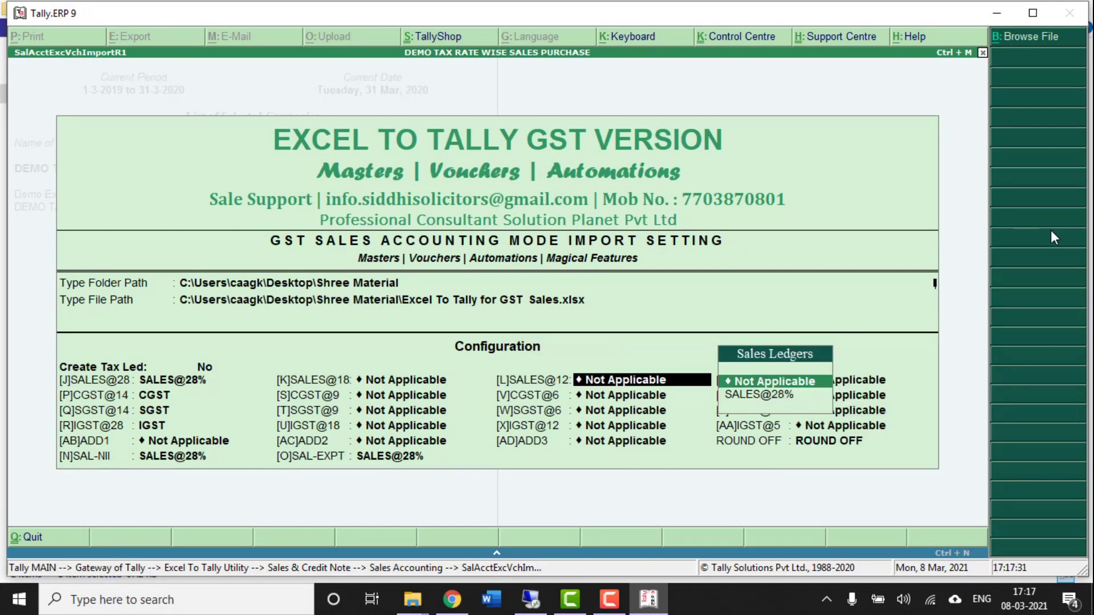
key("Return")
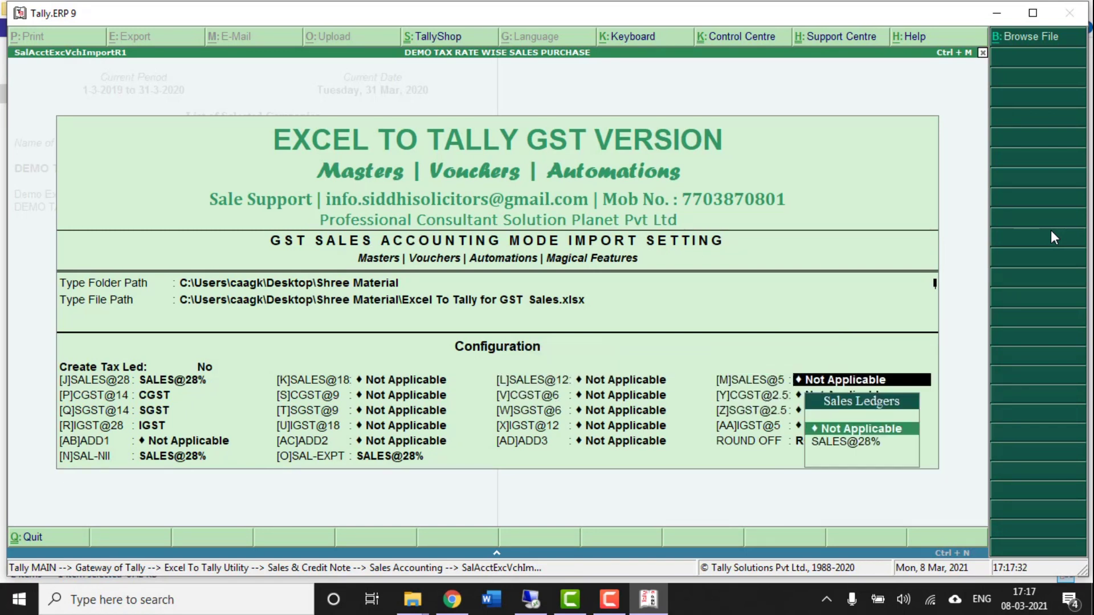
key("Return")
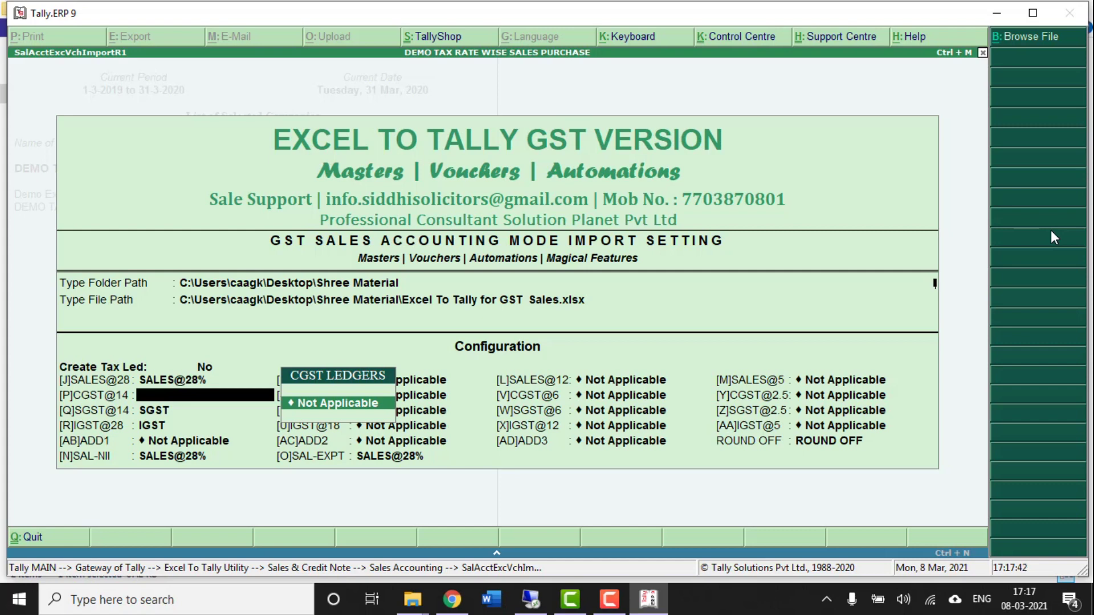
key("alt+c")
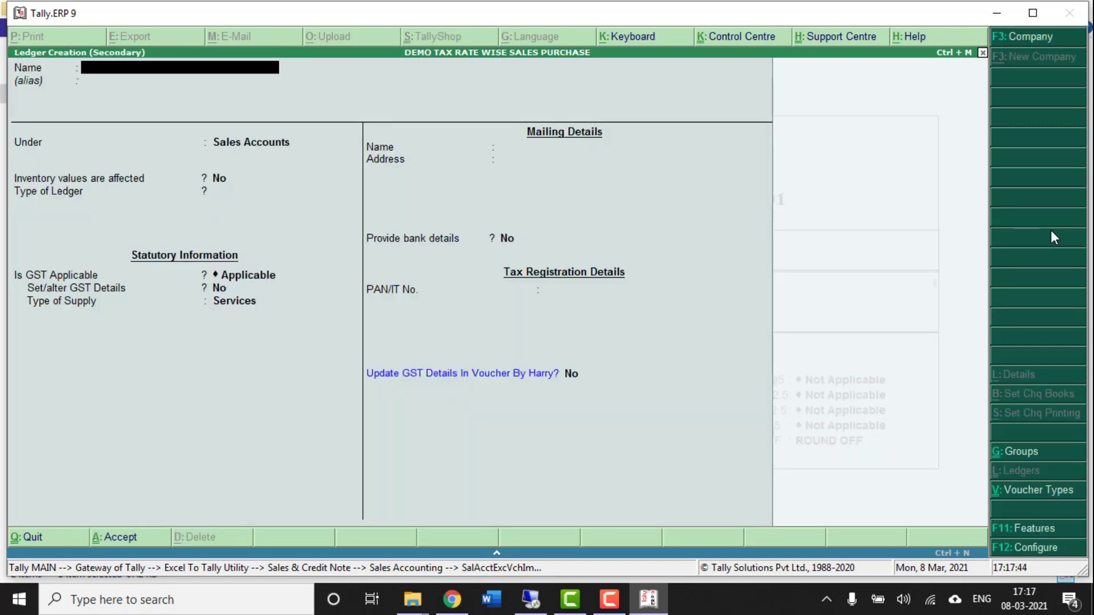
type("CGST@14%")
key("Return")
key("Return")
type("DU")
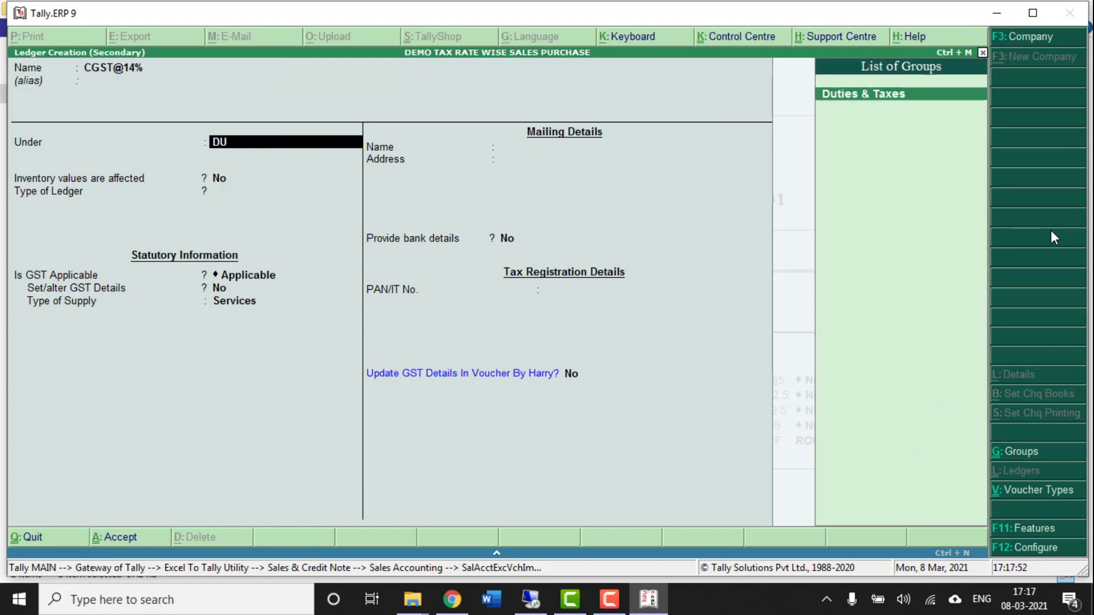
key("Return")
key("Up")
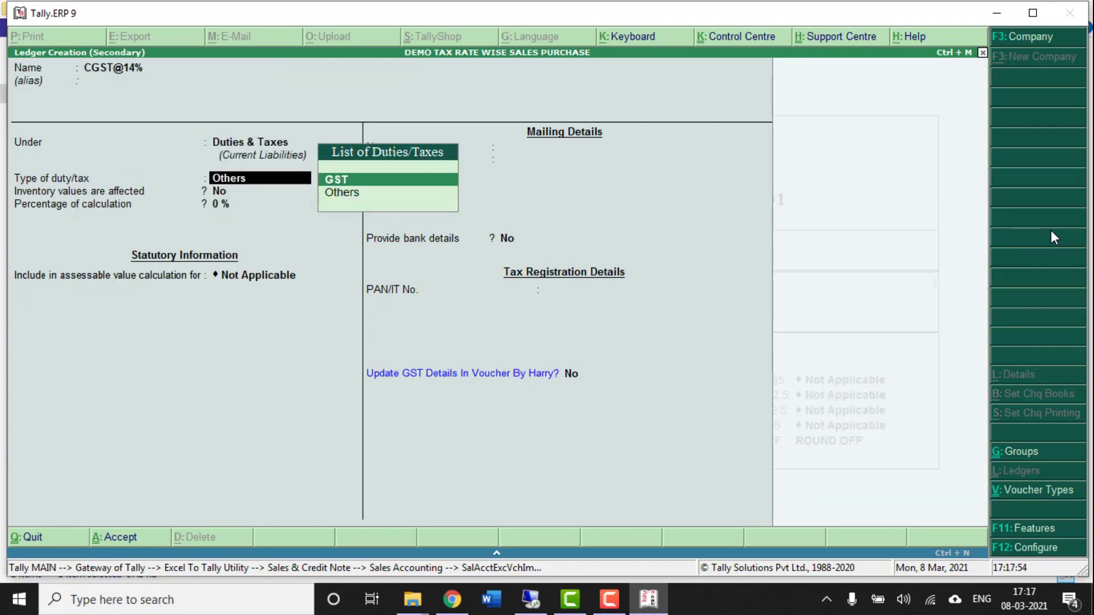
key("Return")
key("Return")
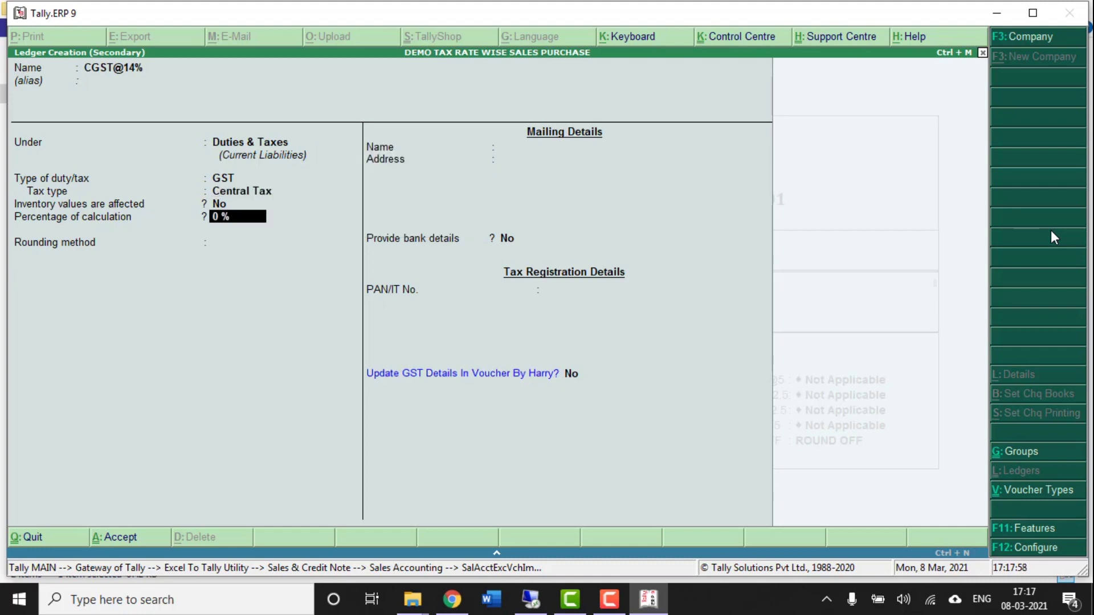
key("ctrl+a")
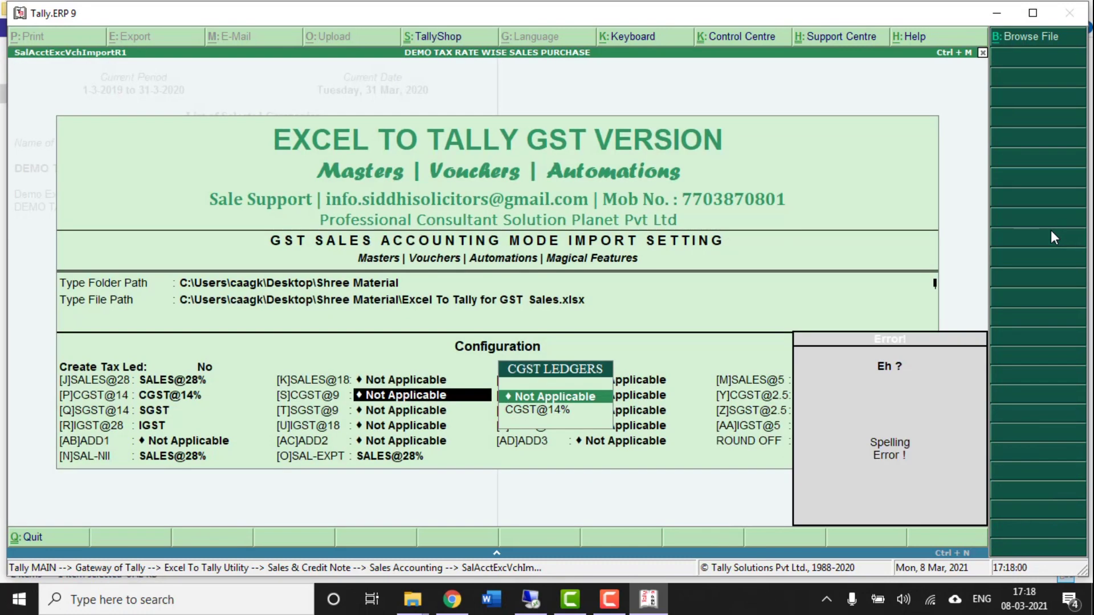
- Create an SGST@14% GST ledger under Duties & Taxes with tax type State Tax
key("Return")
key("Return")
key("Return")
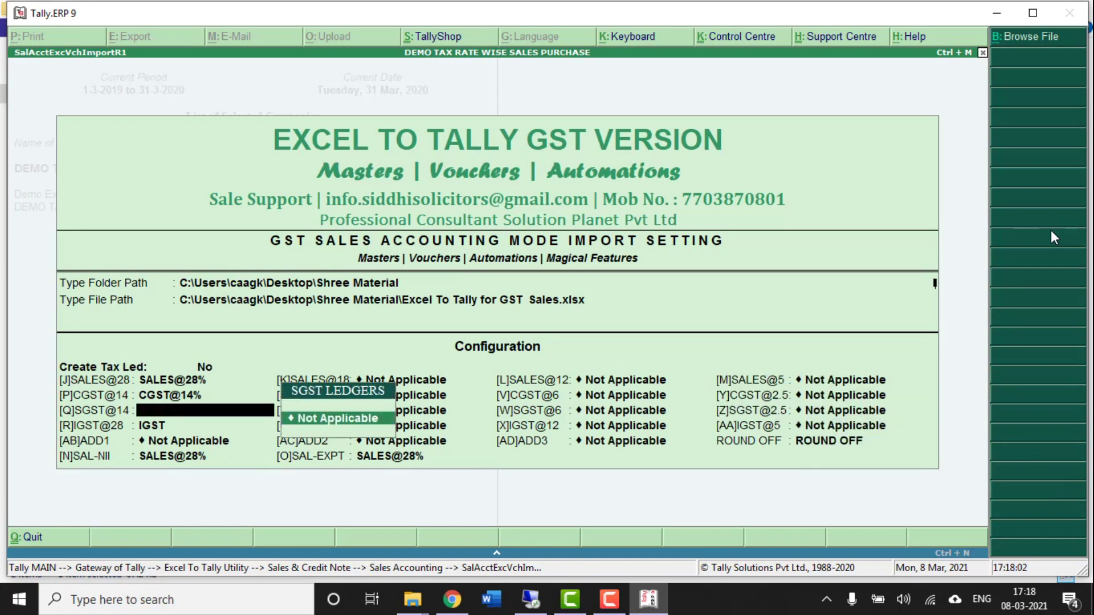
key("alt+c")
type("S")
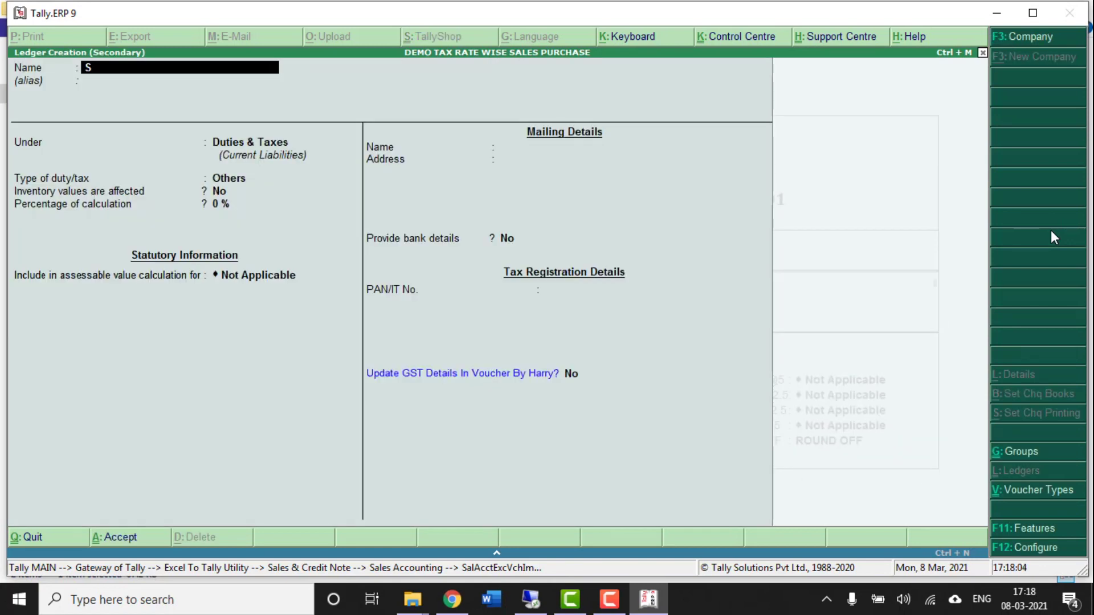
type("GST@14%")
key("Return")
key("Return")
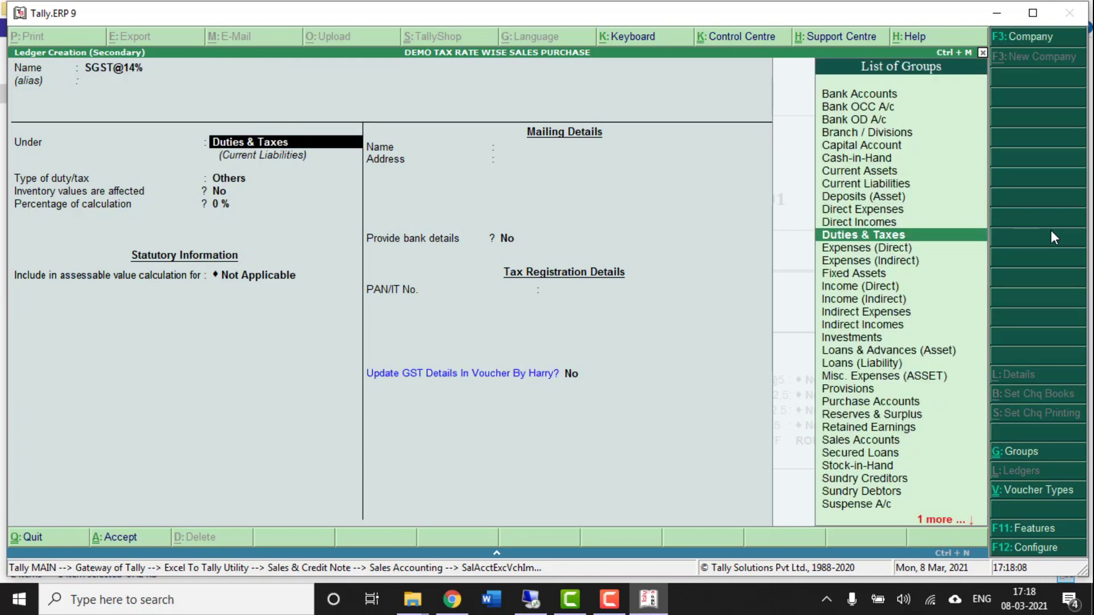
key("Return")
key("Up")
key("Return")
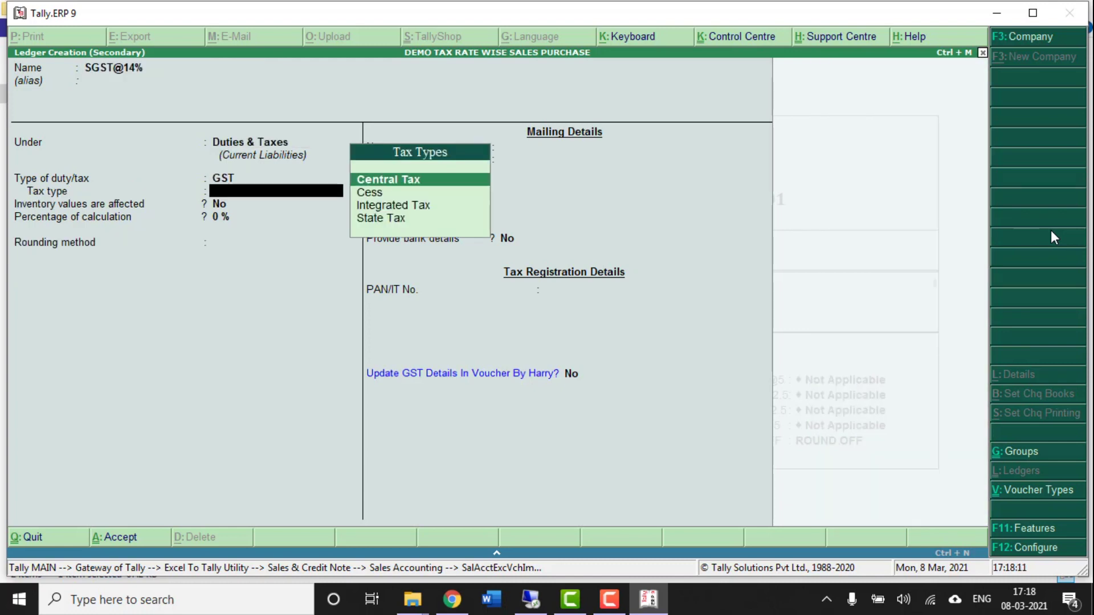
key("Down")
key("Down")
key("Down")
key("Return")
key("ctrl+a")
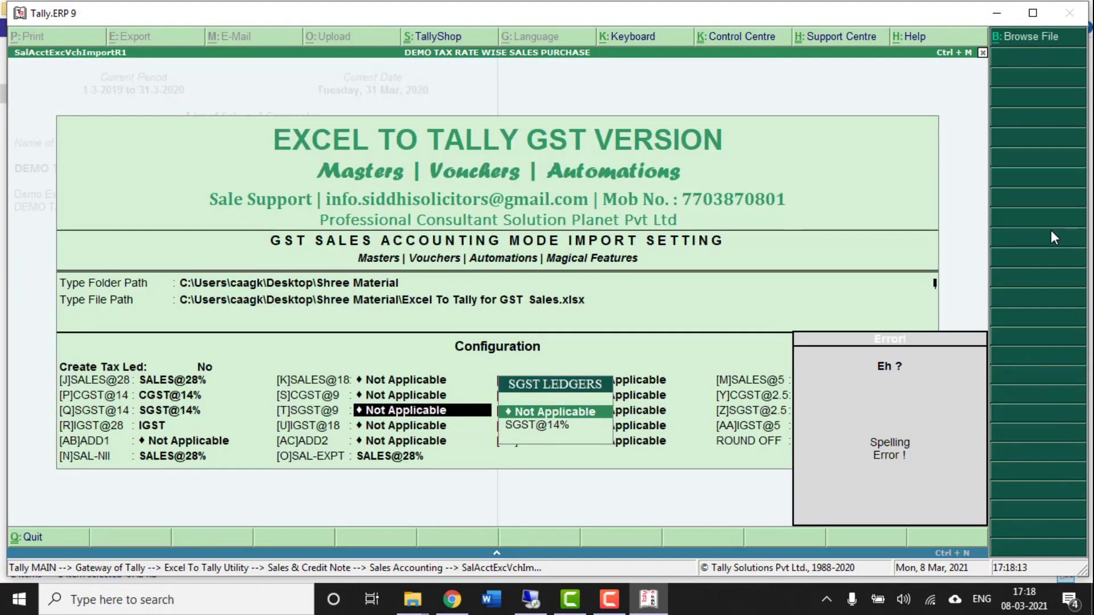
- Create an IGST@28% GST ledger under Duties & Taxes with tax type Integrated Tax
key("Return")
key("Return")
key("Return")
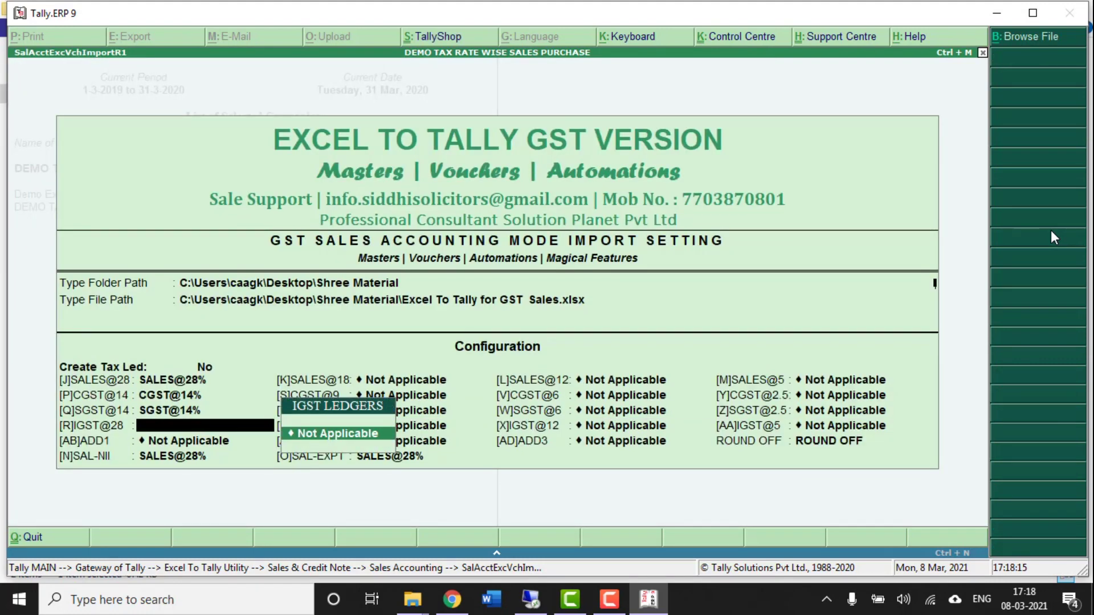
key("alt+c")
type("IGST@28%")
key("Return")
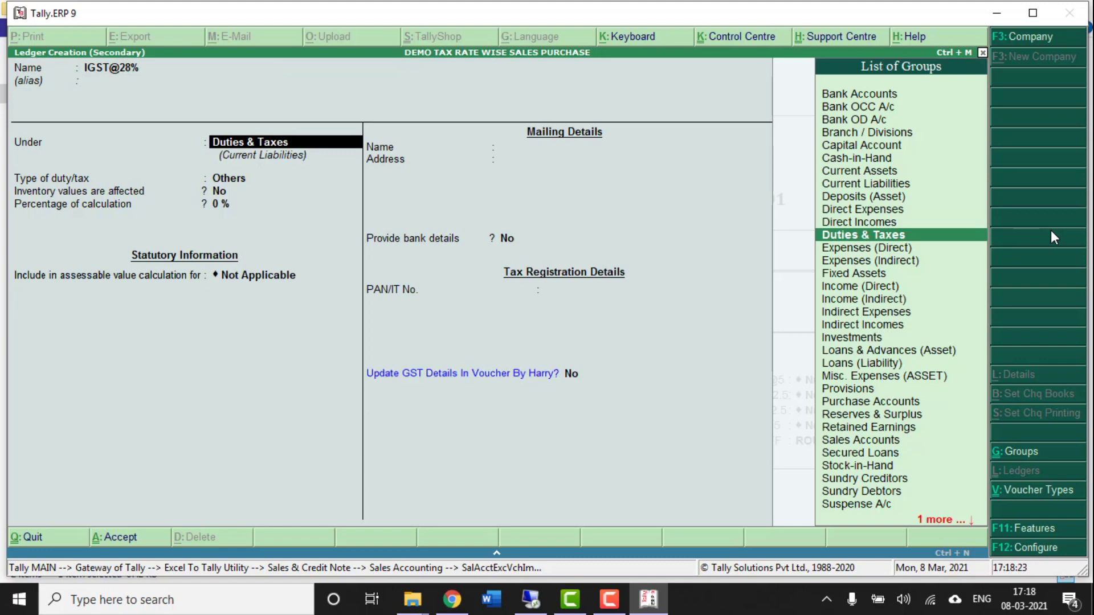
key("Return")
key("Up")
key("Return")
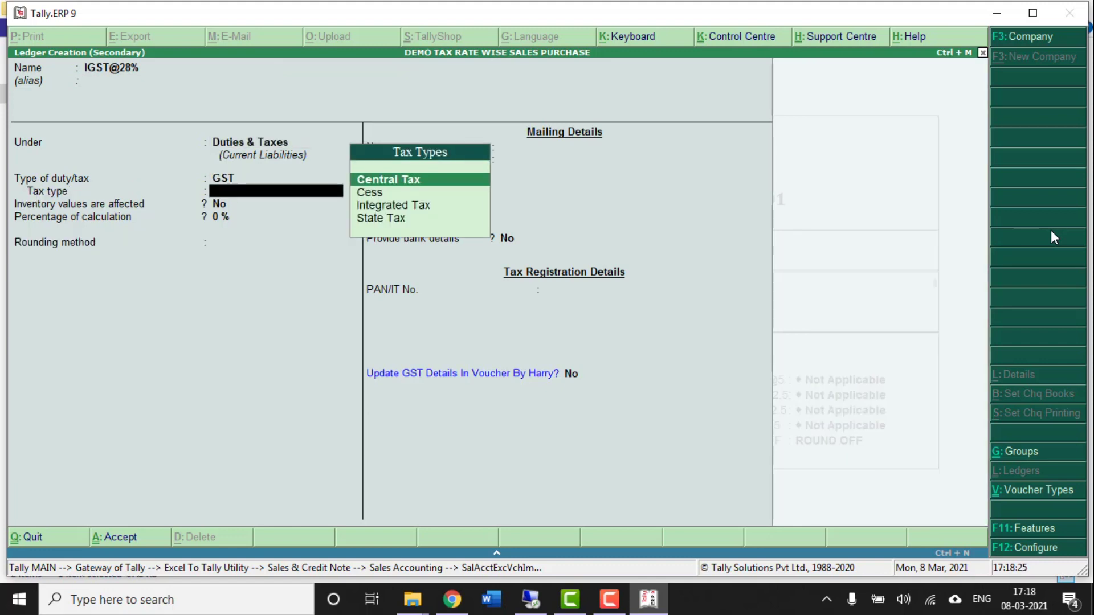
key("Down")
key("Down")
key("Return")
- Save IGST@28%, leave the other IGST rates unset, and create ROUND OFF under Indirect Expenses
key("ctrl+a")
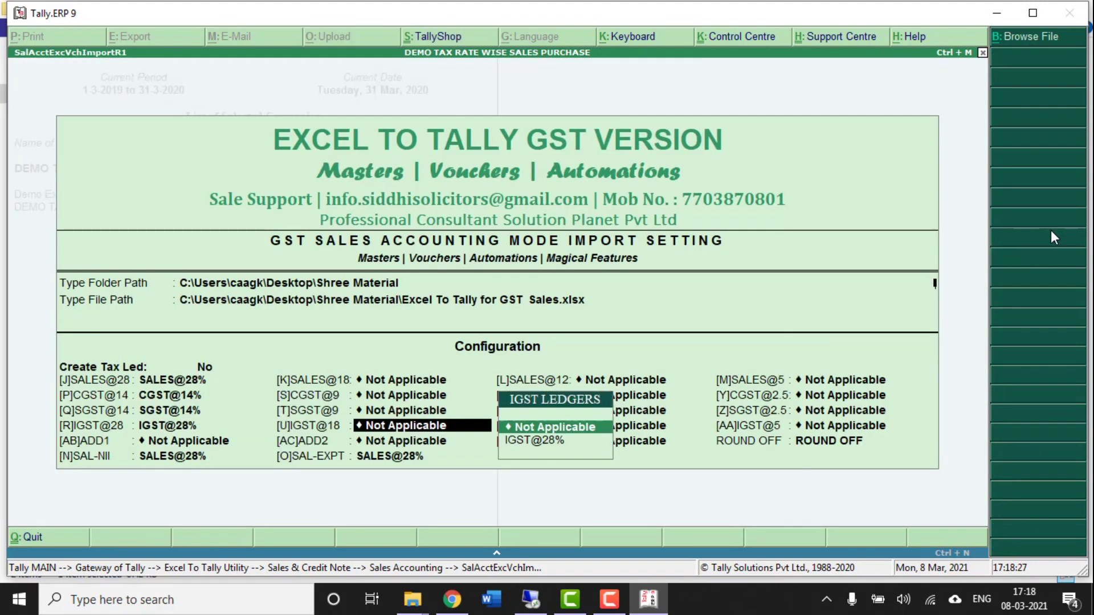
key("Return")
key("Return")
key("Return")
key("Return")
key("Return")
key("Return")
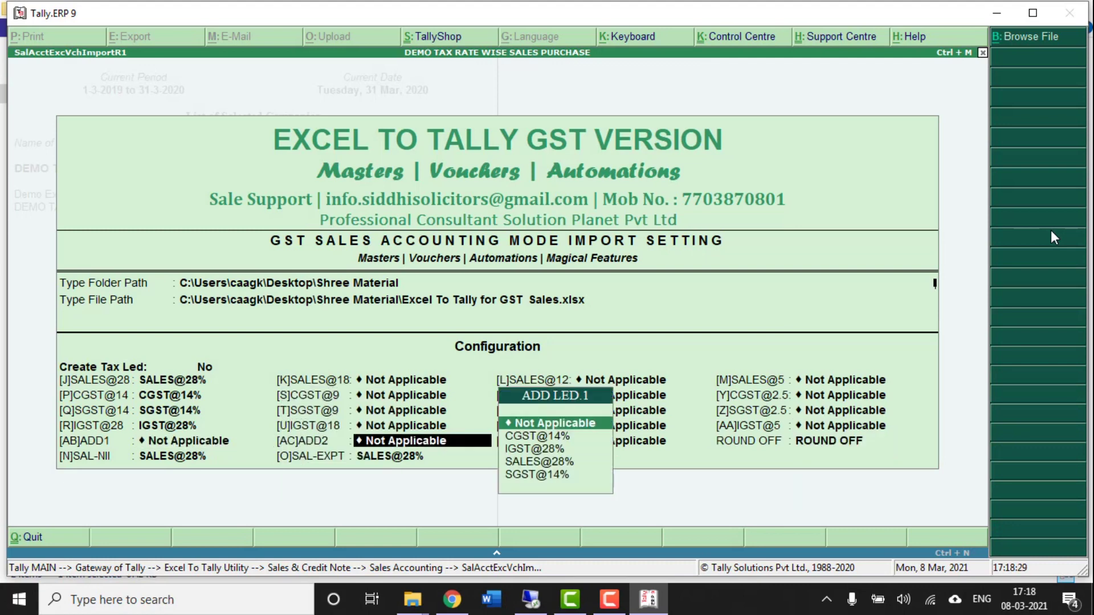
key("alt+c")
type("ROUND OFF")
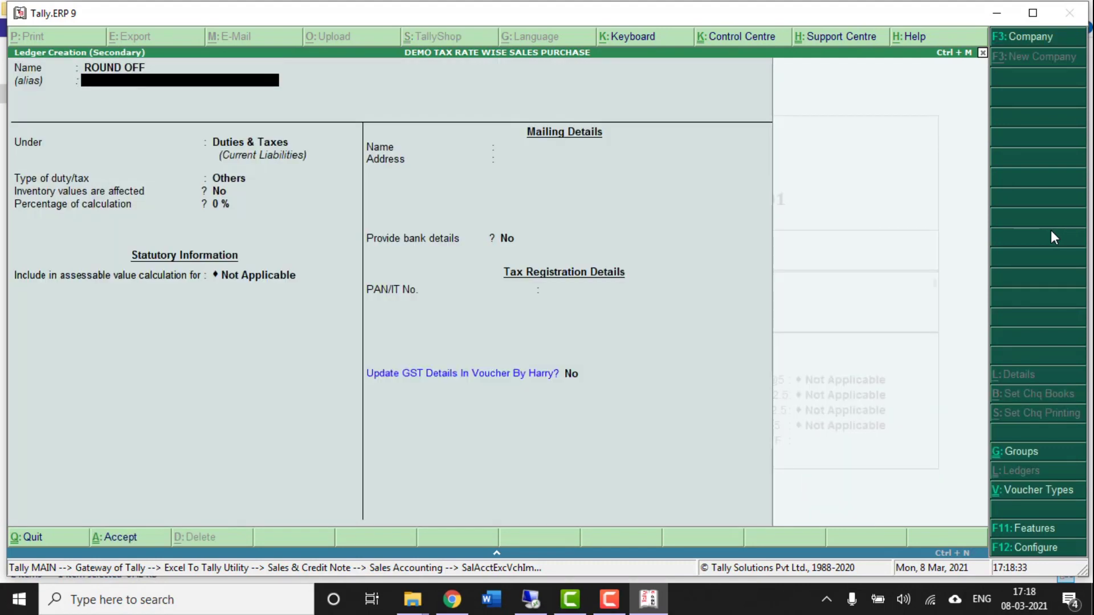
key("Return")
type("EXP")
key("Down")
key("Return")
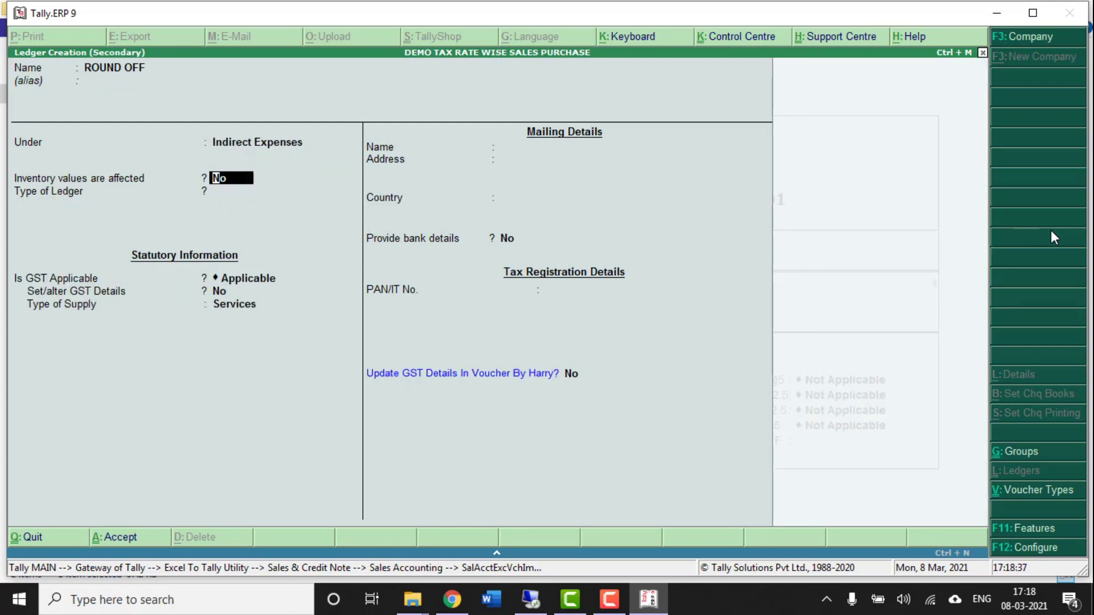
- Set ROUND OFF's ledger type to Invoice Rounding, save it, and accept the import settings
key("Return")
key("Down")
key("Down")
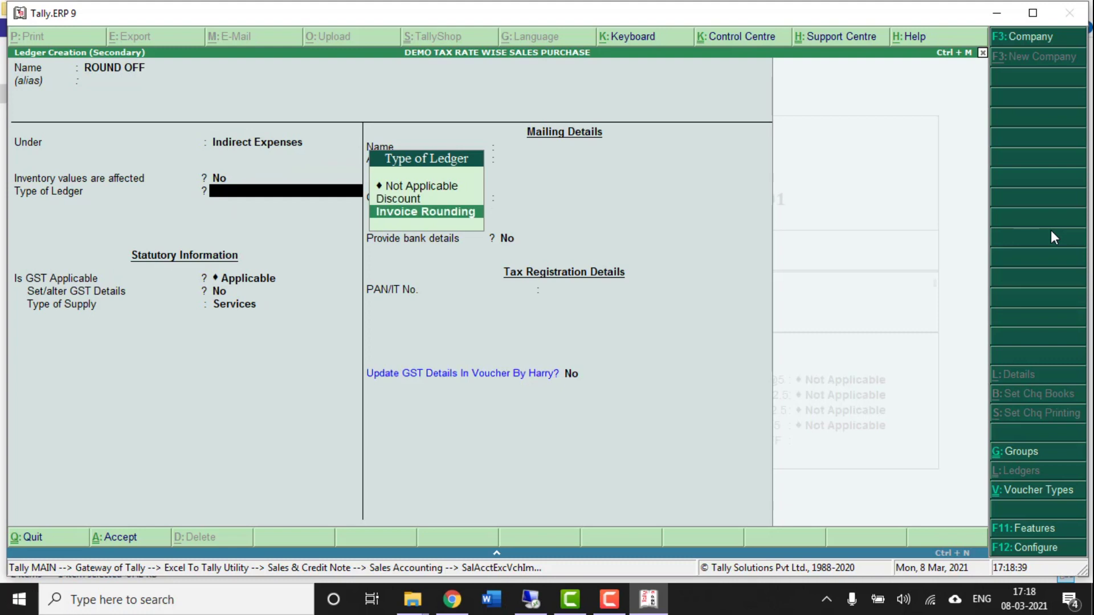
key("Return")
key("ctrl+a")
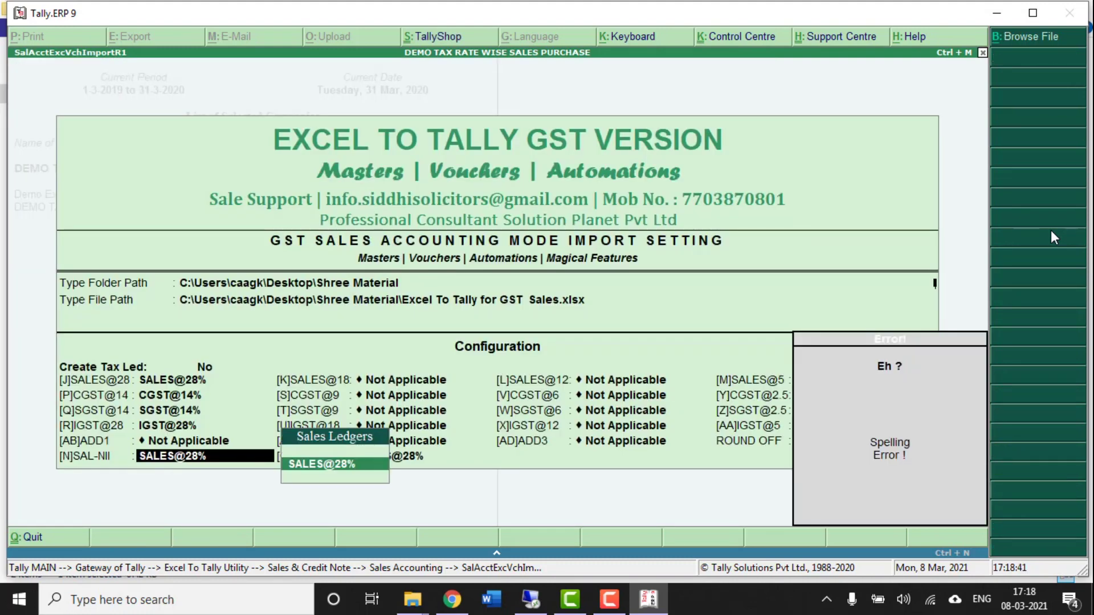
key("Return")
key("Return")
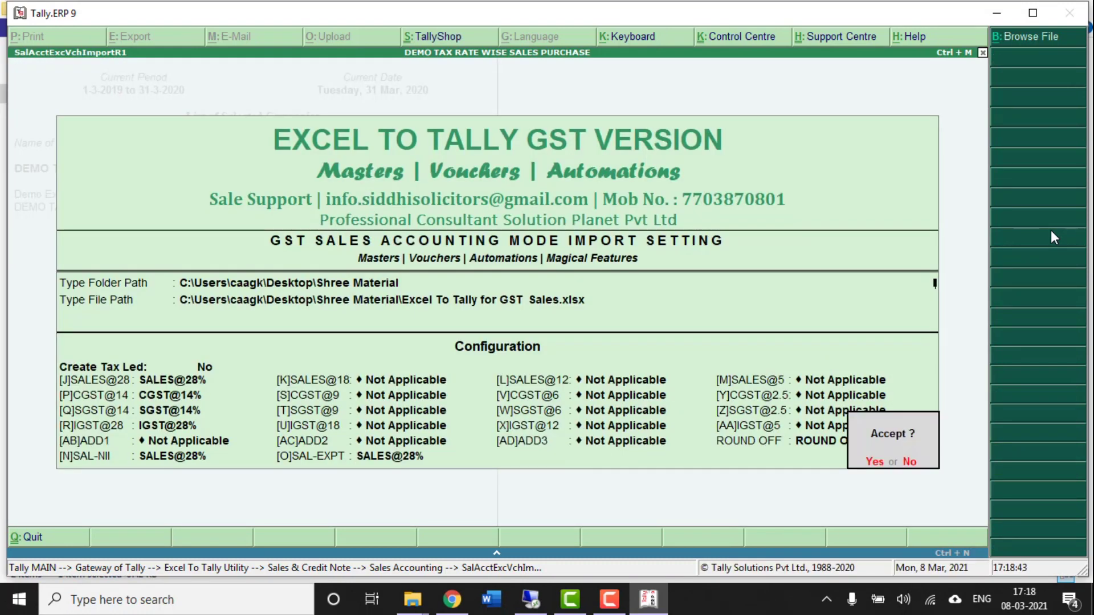
key("Return")
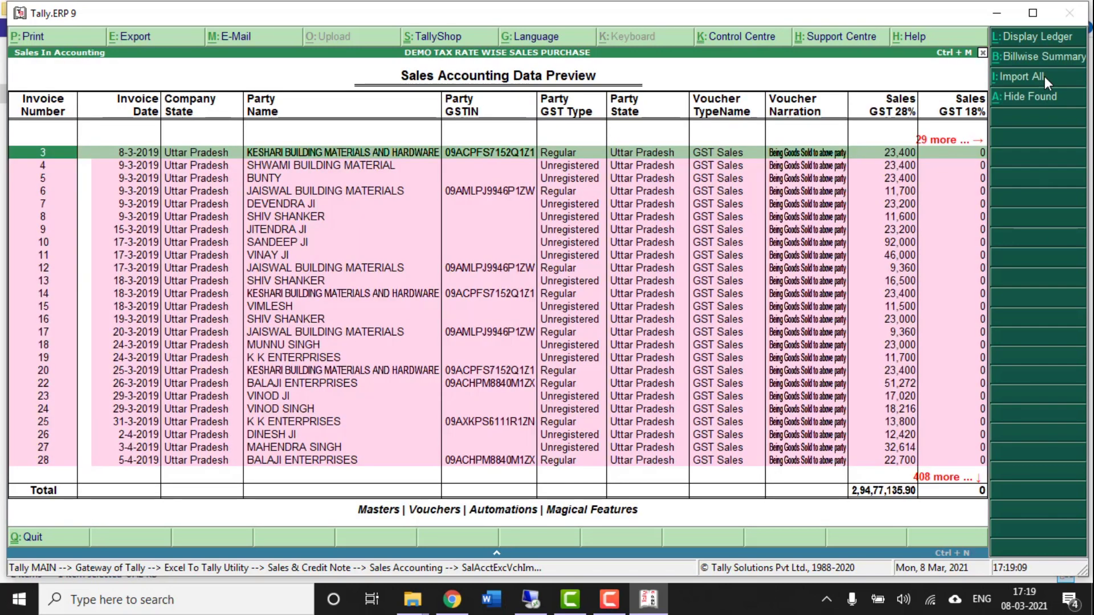
- Import all previewed sales vouchers into DEMO TAX RATE WISE SALES PURCHASE
left_click(1044, 77)
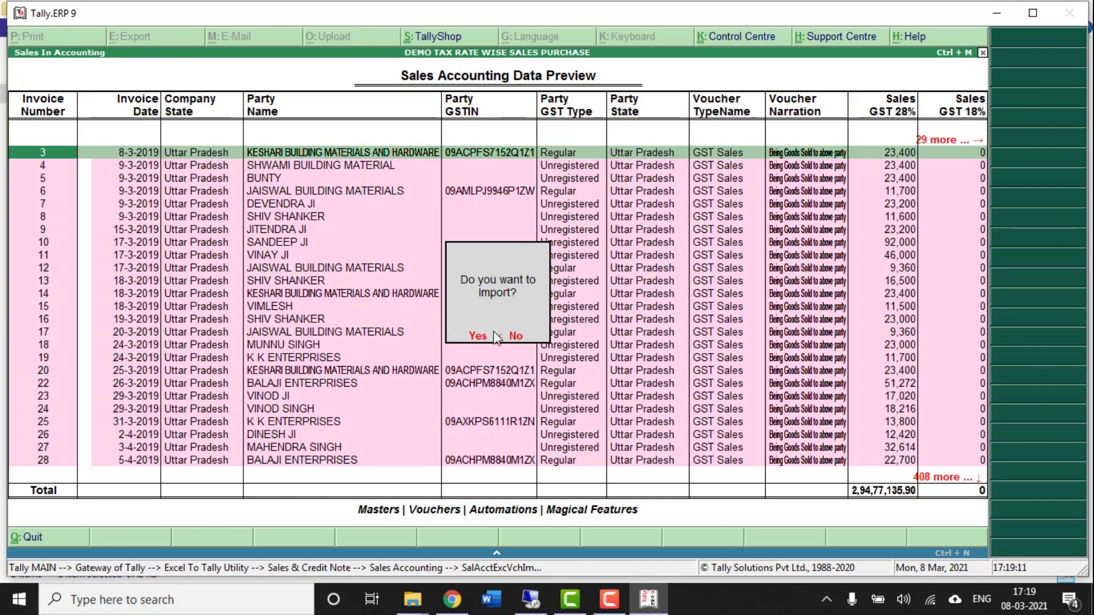
left_click(478, 337)
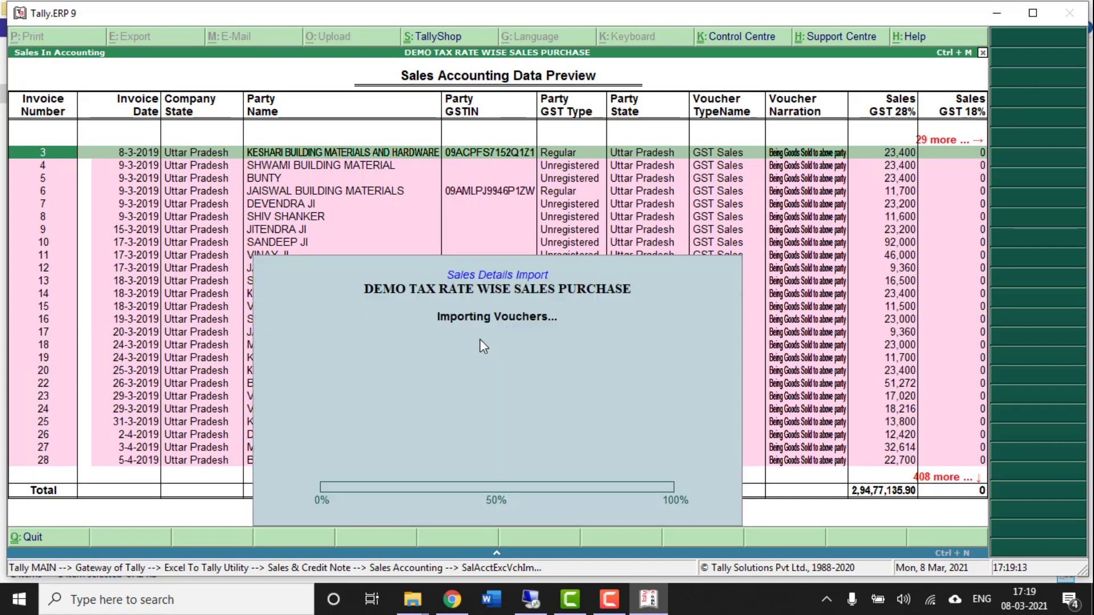
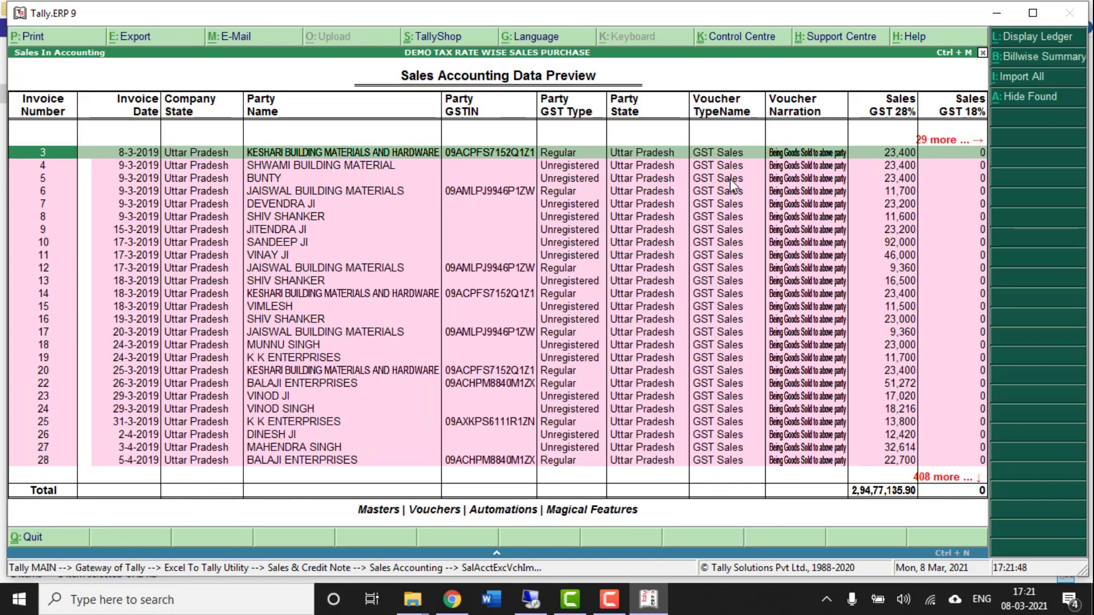
- Exit the sales import preview and check the Balance Sheet and Profit & Loss account
key("Escape")
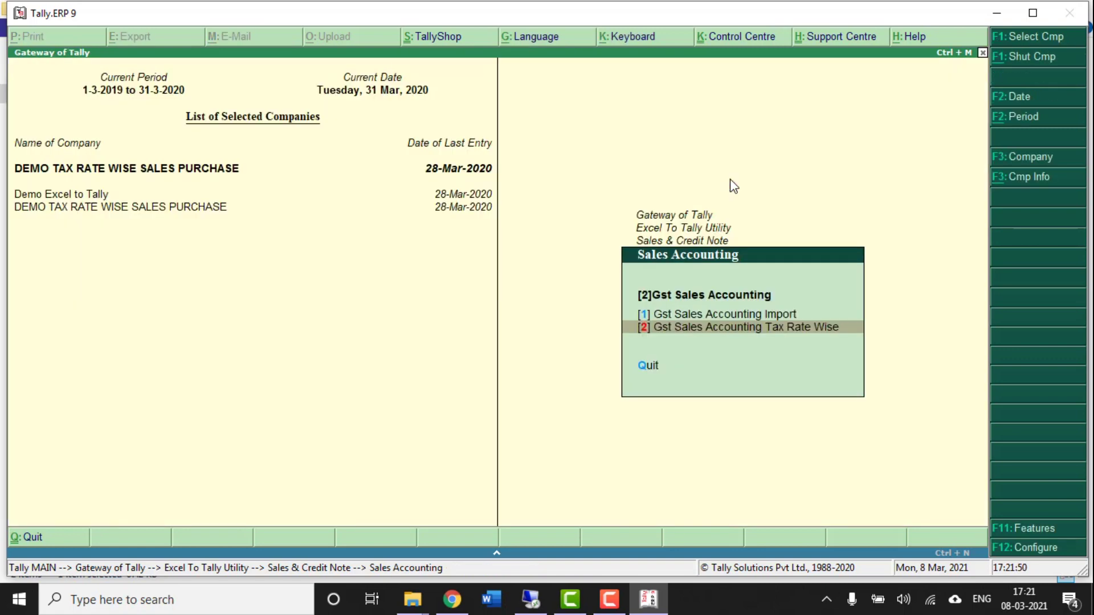
key("Escape")
key("Escape")
key("Escape")
key("Down")
key("Down")
key("Down")
key("Down")
key("Up")
key("Return")
key("Escape")
key("Down")
key("Return")
key("Return")
key("Return")
key("Escape")
key("Escape")
key("Escape")
- Open the GSTR-1 returns summary under Display > Statutory Reports > GST
key("Down")
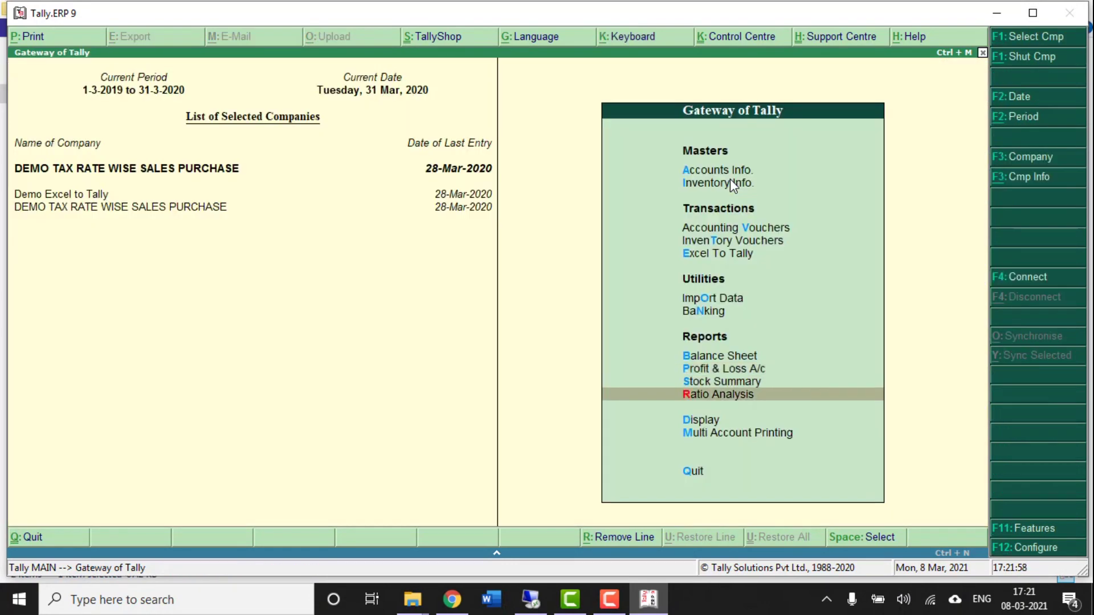
key("Down")
key("Return")
key("Down")
key("Down")
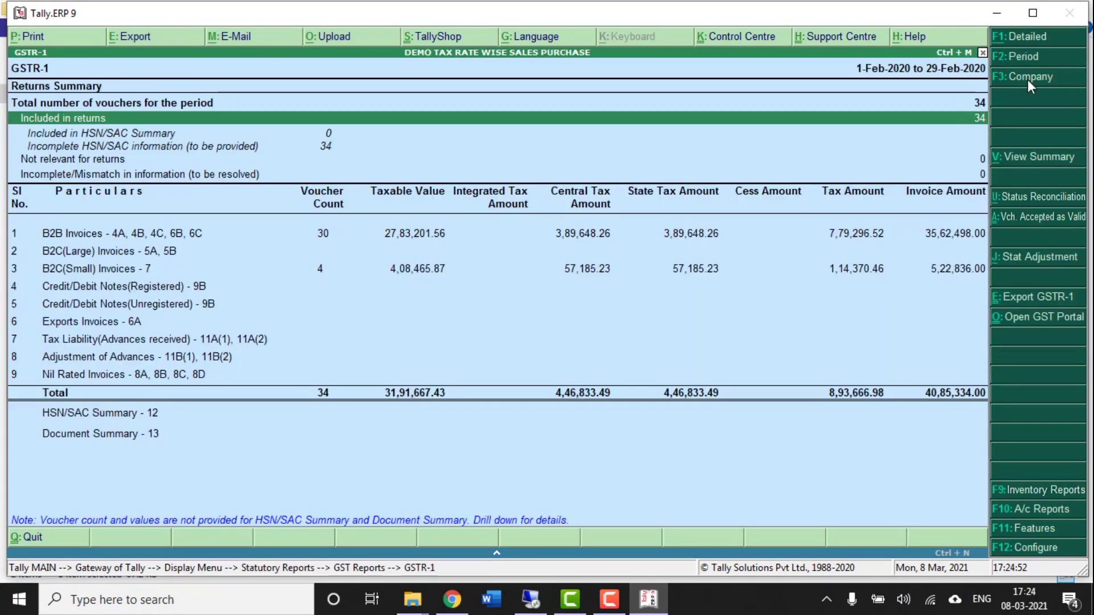
key("Down")
key("Down")
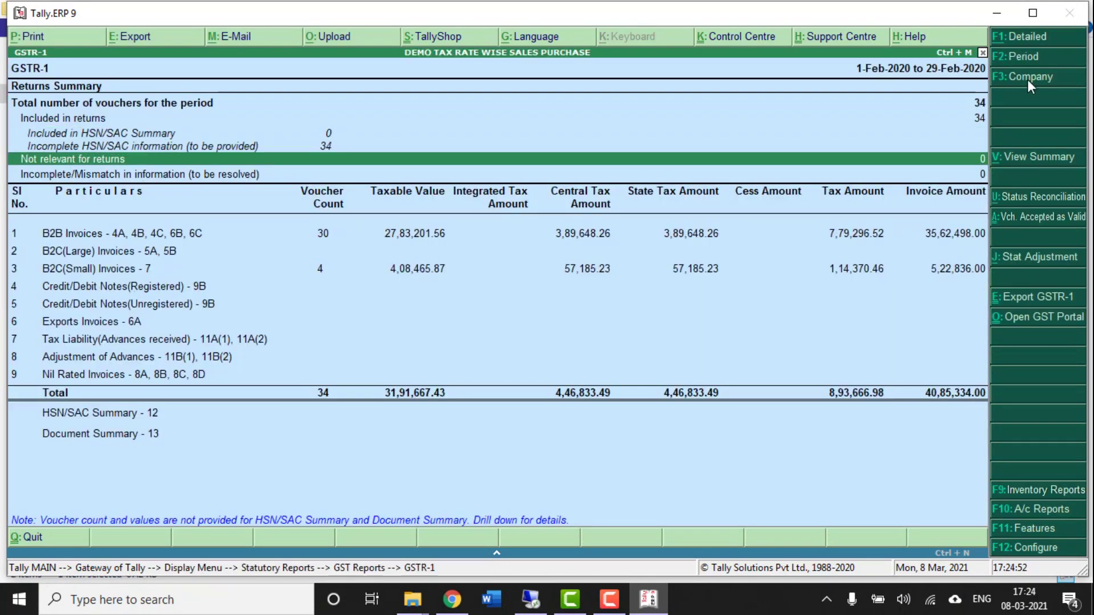
- Set the GSTR-1 reporting period to 1-3-2019 through 31-3-2020
key("F2")
type("1/")
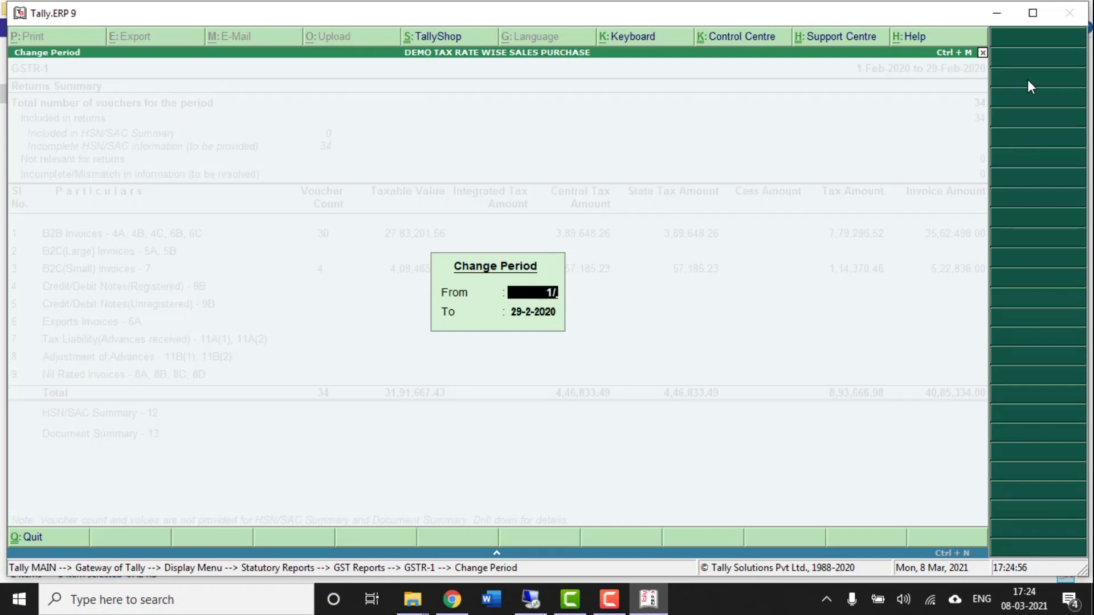
type("3/2019")
key("Return")
type("31/3/2020")
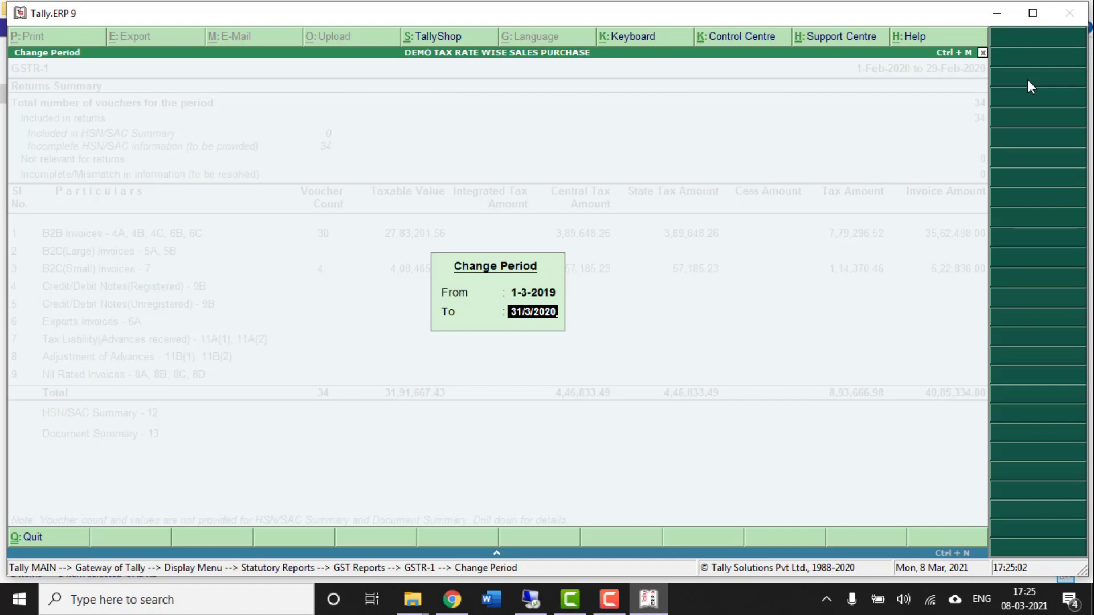
key("Return")
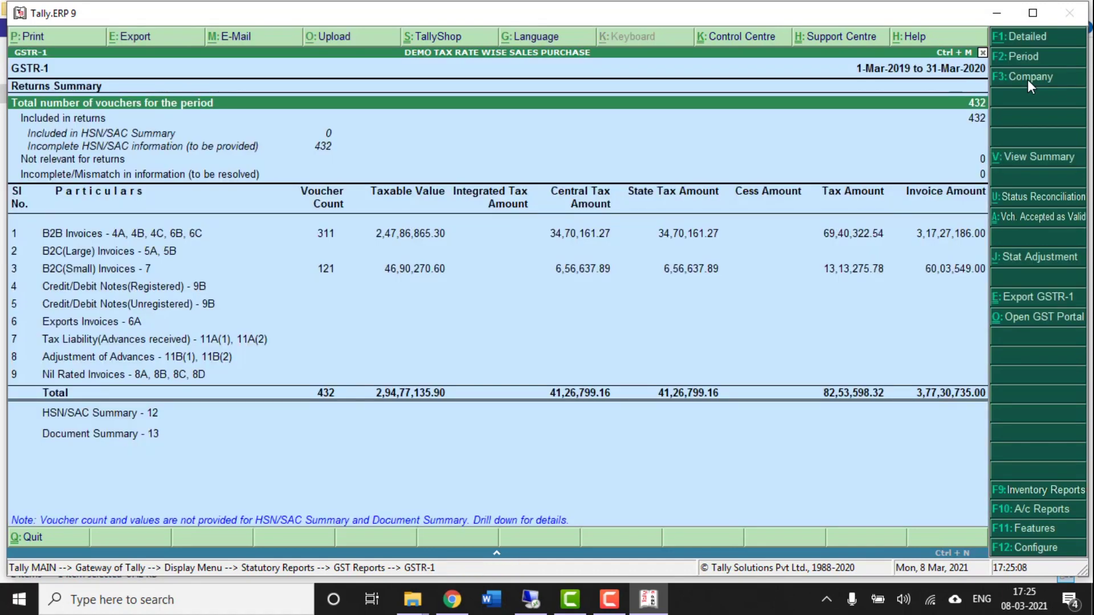
- Review the GSTR-1 summary rows, including B2C(Small) Invoices, then return to Gateway of Tally
key("Down")
key("Down")
key("Down")
key("Down")
key("Down")
key("Down")
key("Down")
key("Down")
key("Down")
key("Down")
key("Down")
key("Down")
key("Up")
key("Up")
key("Up")
key("Up")
key("Up")
key("Up")
key("Up")
key("Up")
key("Up")
key("Up")
key("Up")
key("Up")
key("Down")
key("Down")
key("Down")
key("Down")
key("Down")
key("Down")
key("Down")
key("Down")
key("Down")
key("Down")
key("Down")
key("Down")
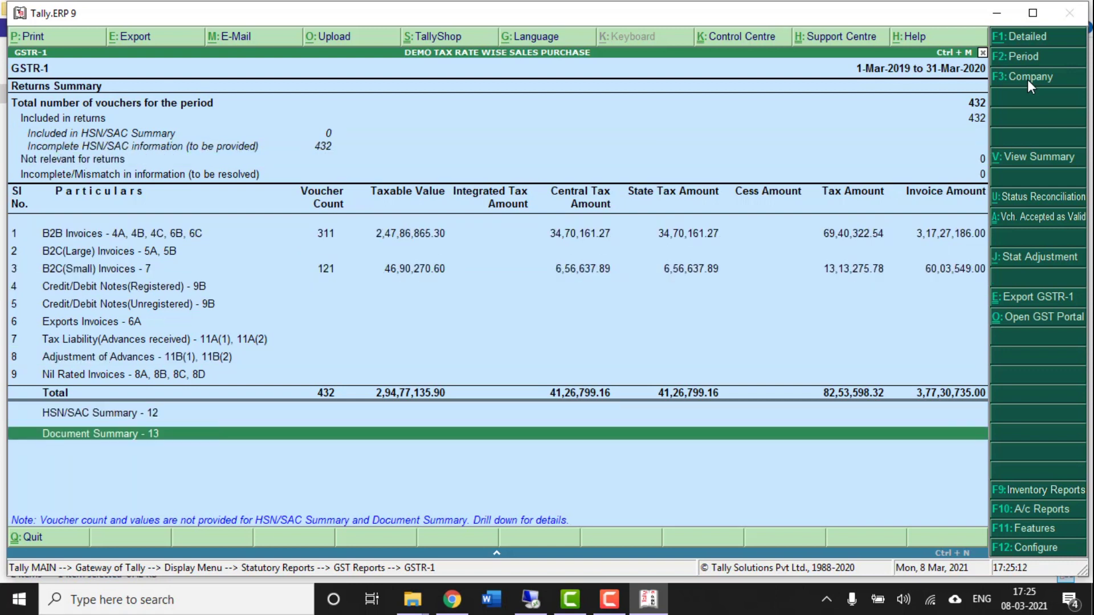
key("Up")
key("Up")
key("Up")
key("Up")
key("Up")
key("Up")
key("Up")
key("Up")
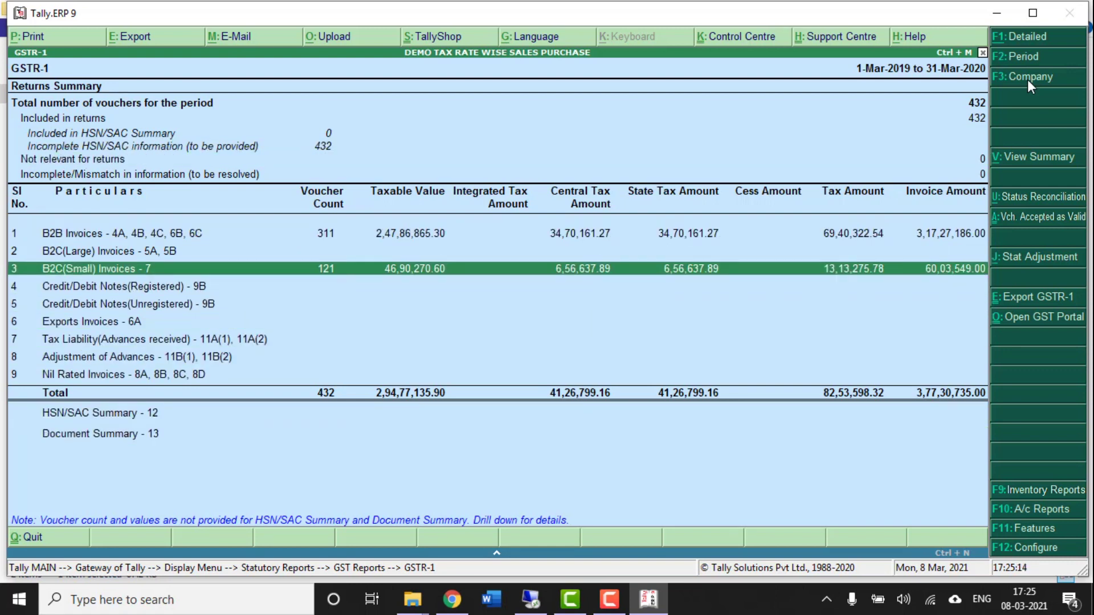
key("Escape")
key("Escape")
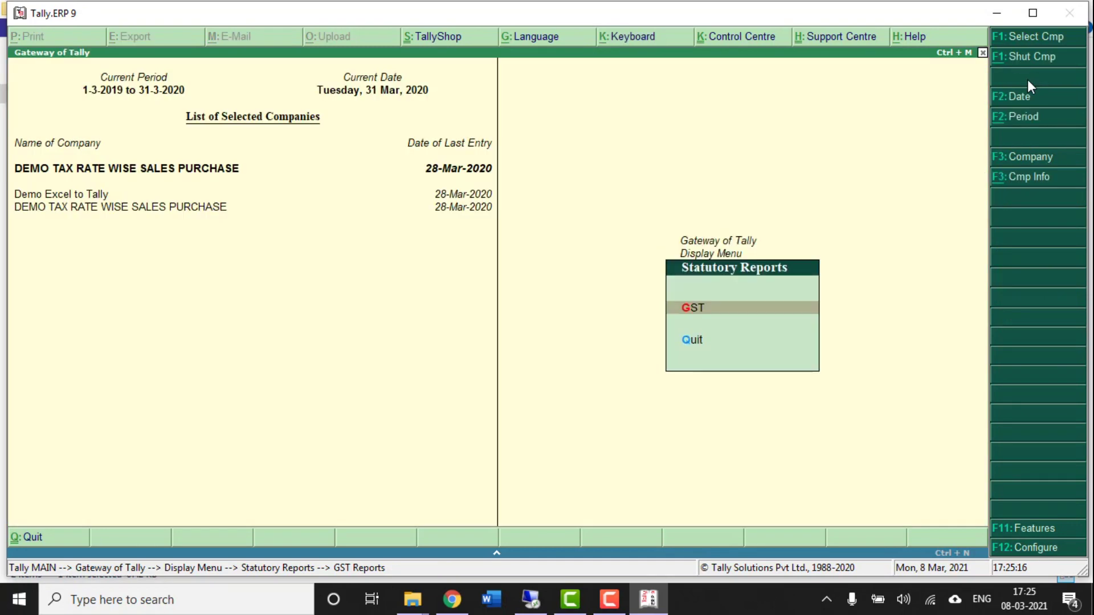
key("Escape")
key("Escape")
key("Up")
key("Up")
key("Up")
key("Up")
key("Up")
key("Up")
key("Up")
key("Up")
key("Up")
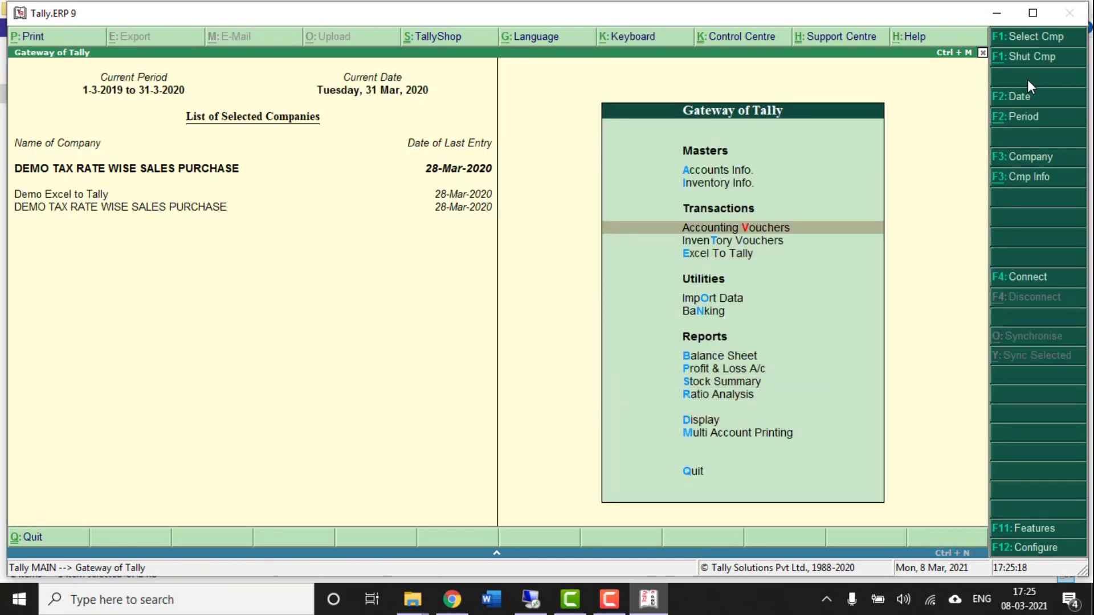
- Choose Purchase.xls for the Excel To Tally tax-rate-wise purchase accounting import
key("Down")
key("Down")
key("Return")
key("Down")
key("Return")
key("Down")
key("Down")
key("Down")
key("Return")
key("Down")
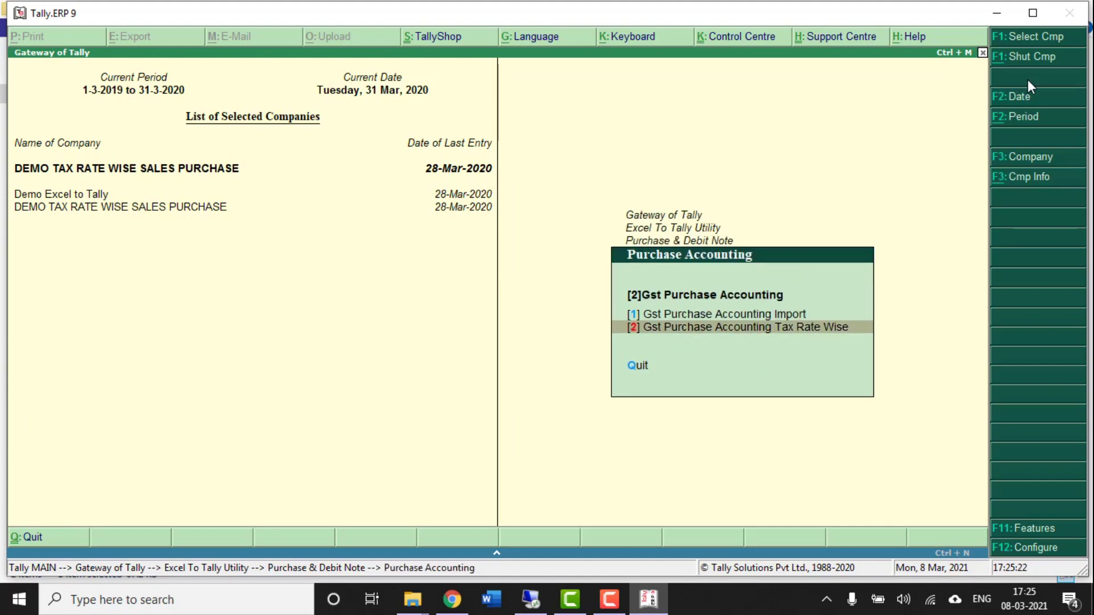
key("Return")
key("Down")
key("Down")
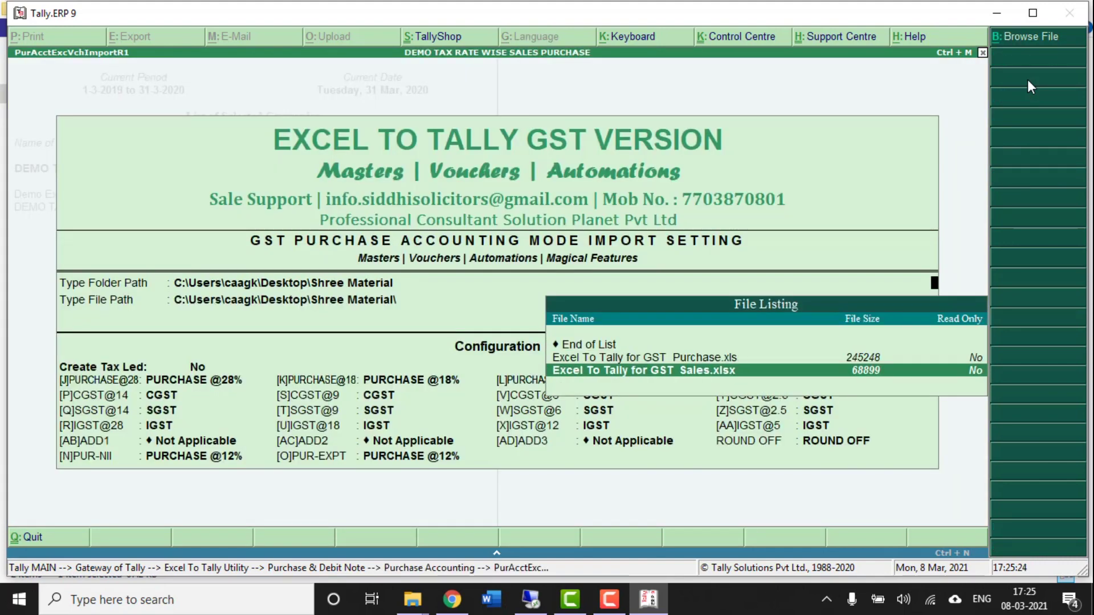
key("Up")
key("Return")
key("Return")
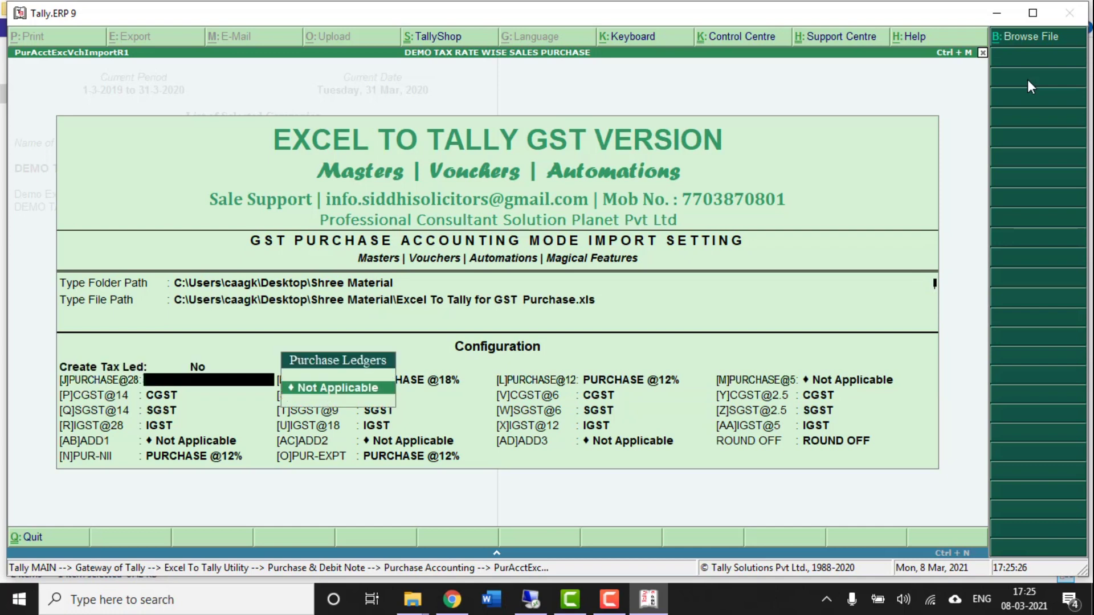
- Create ledger PURCHASE@28% under Purchase Accounts, not affecting inventory values
key("alt+c")
type("PURCH")
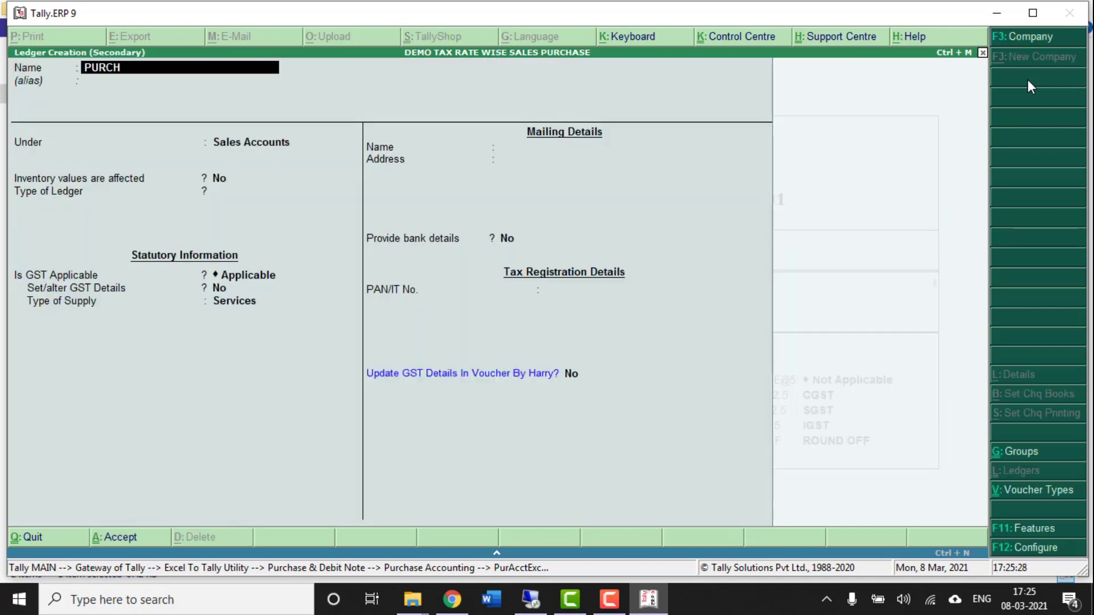
type("ASE@28%")
key("Return")
key("Return")
key("BackSpace")
type("PU")
key("Return")
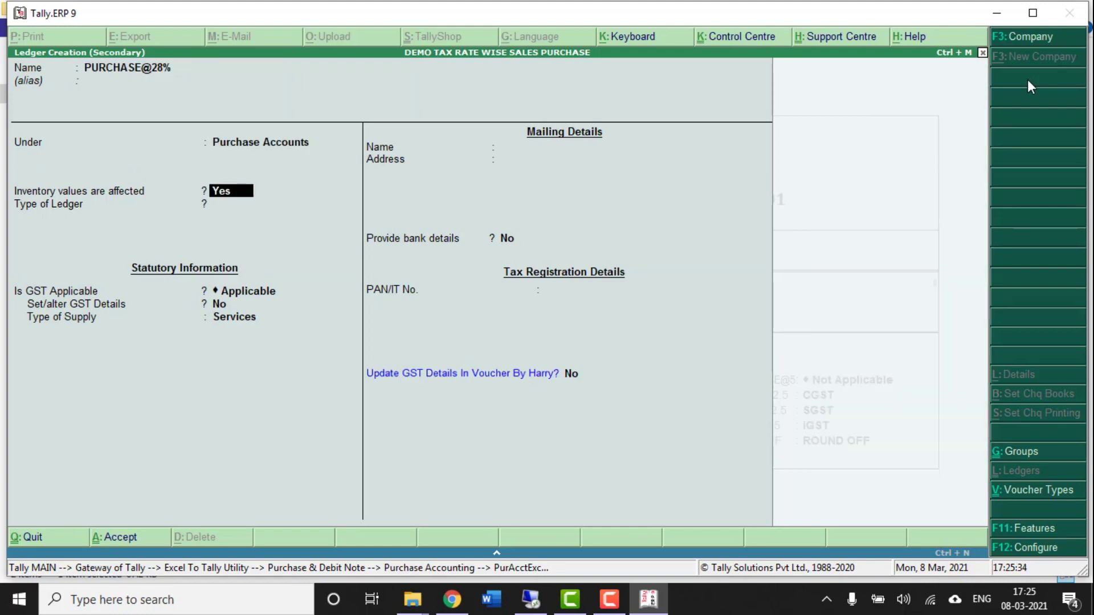
key("n")
key("Return")
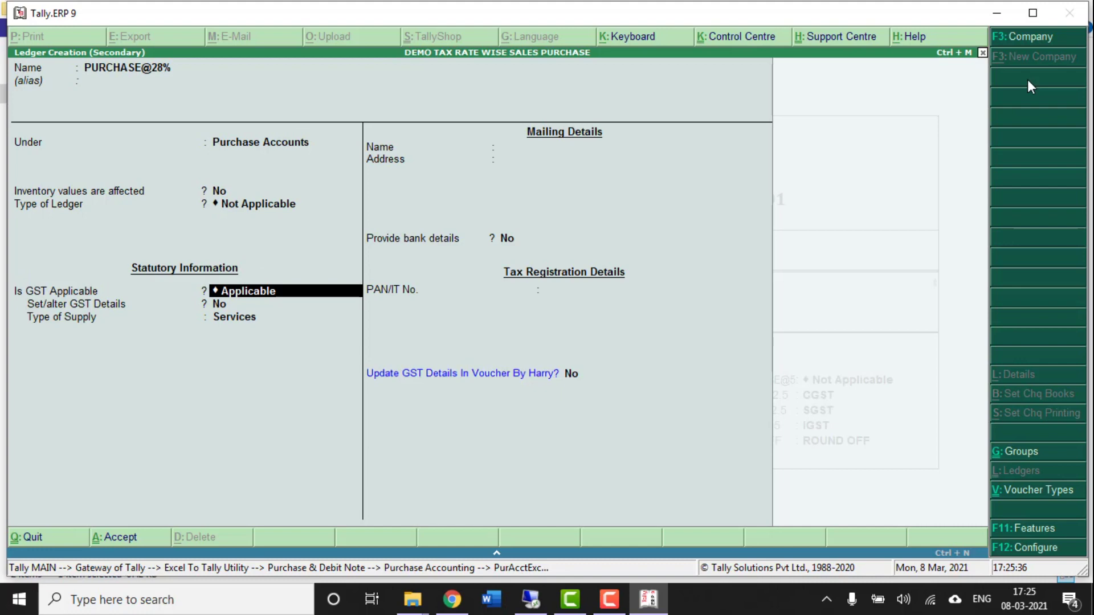
key("Return")
- Make PURCHASE@28% taxable at 28% integrated tax with supply type Goods, and save it
key("y")
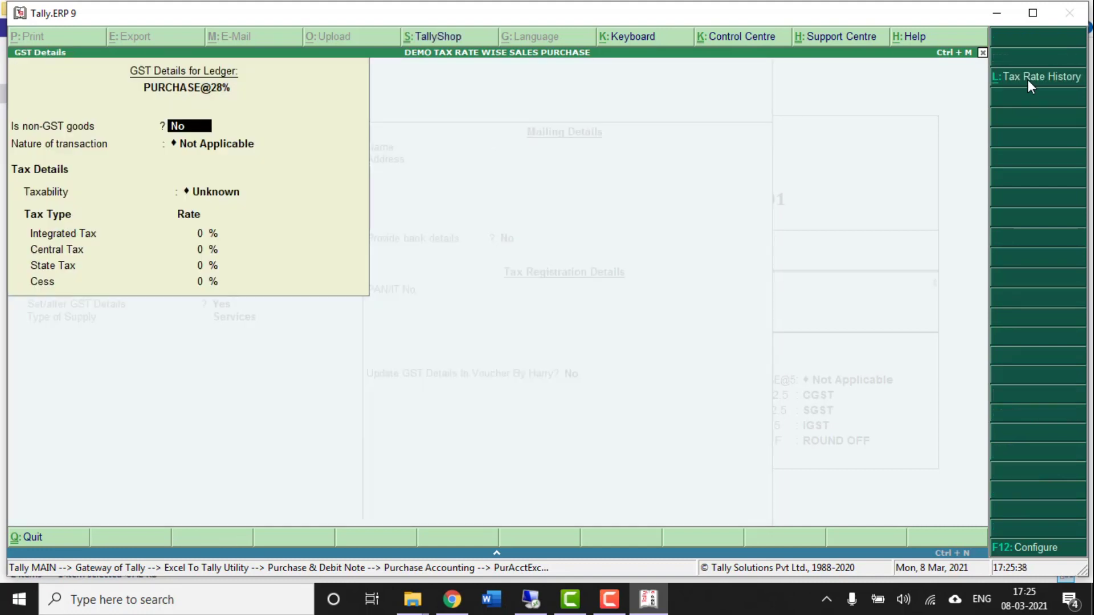
key("Return")
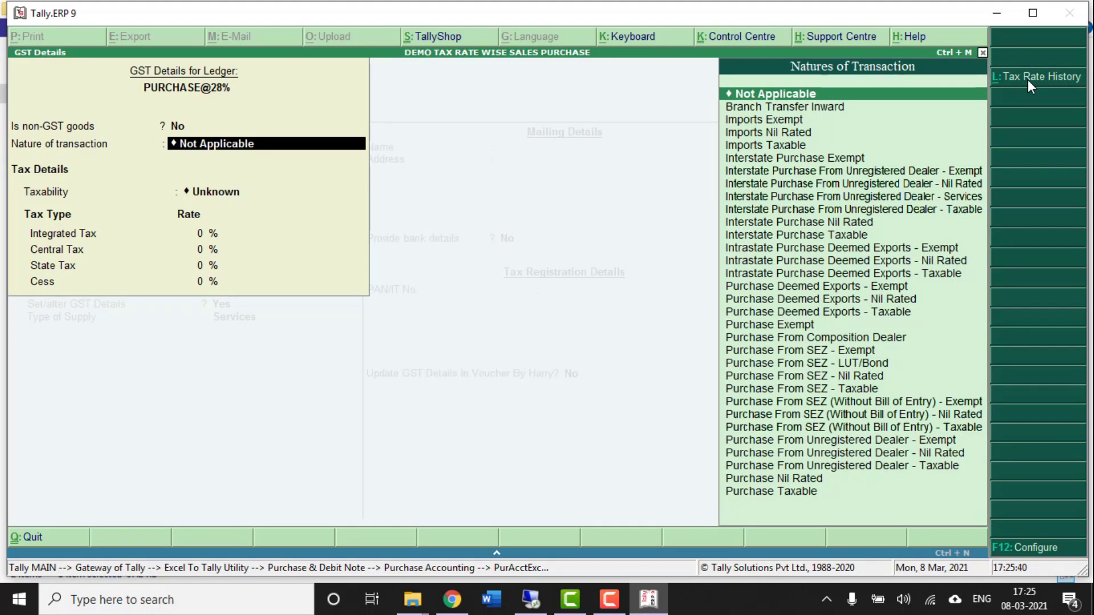
key("Return")
key("Down")
key("Down")
key("Down")
key("Return")
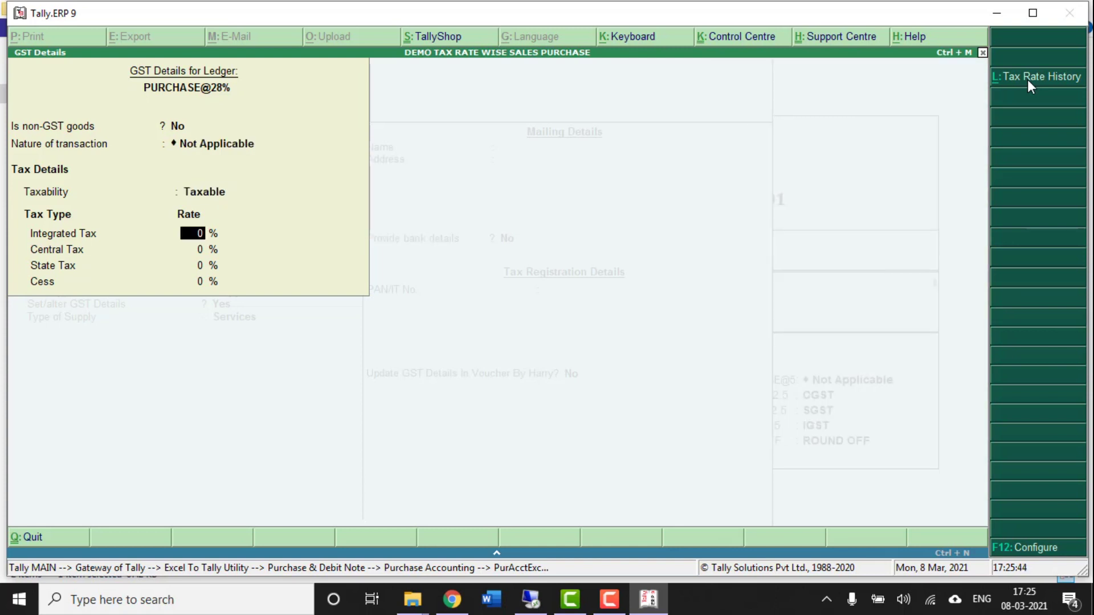
type("28")
key("Return")
key("ctrl+a")
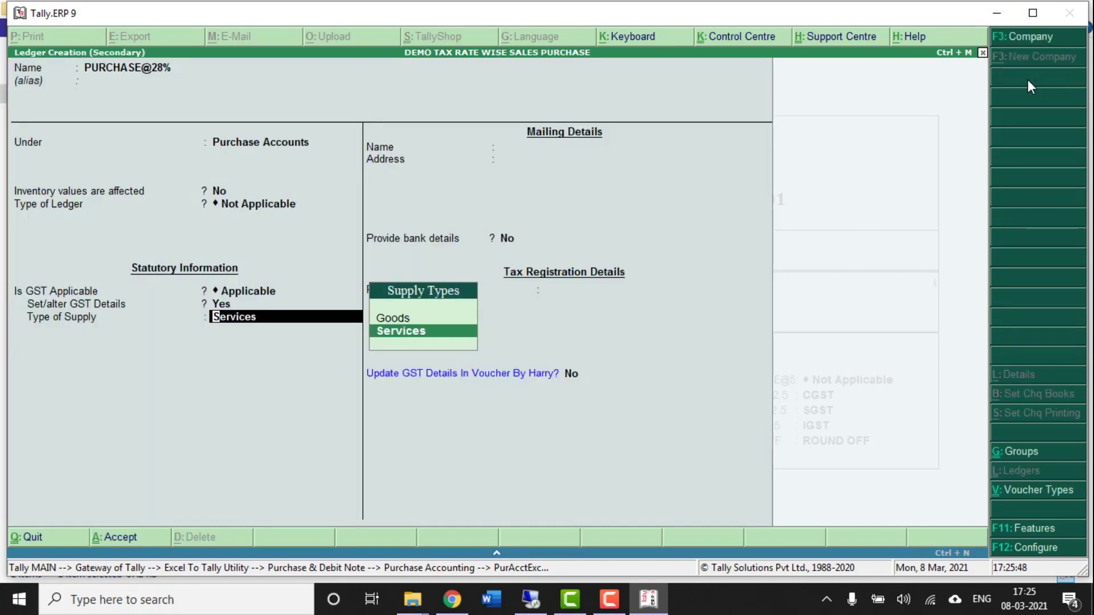
key("Up")
key("Return")
key("ctrl+a")
key("Return")
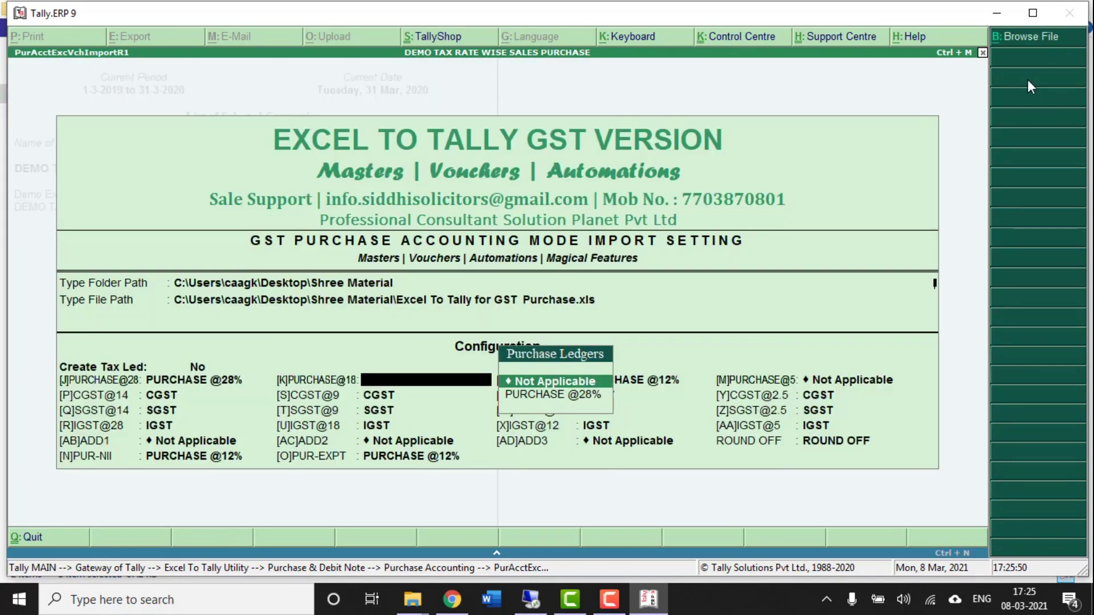
key("alt+c")
type("PURCHAS")
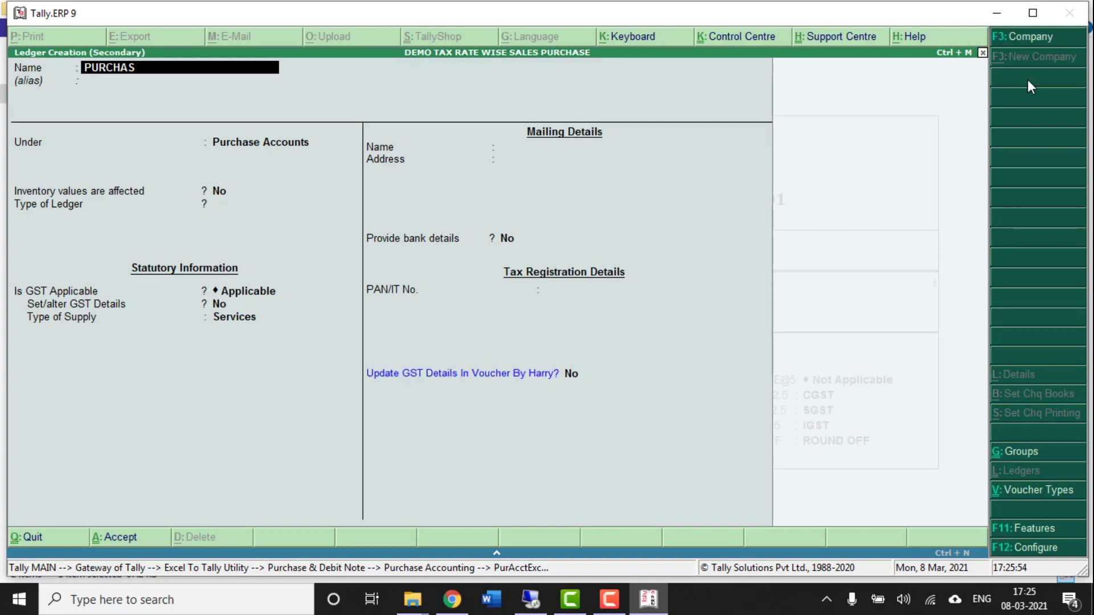
type("E @18%")
key("Return")
key("Return")
key("Return")
key("Return")
key("Return")
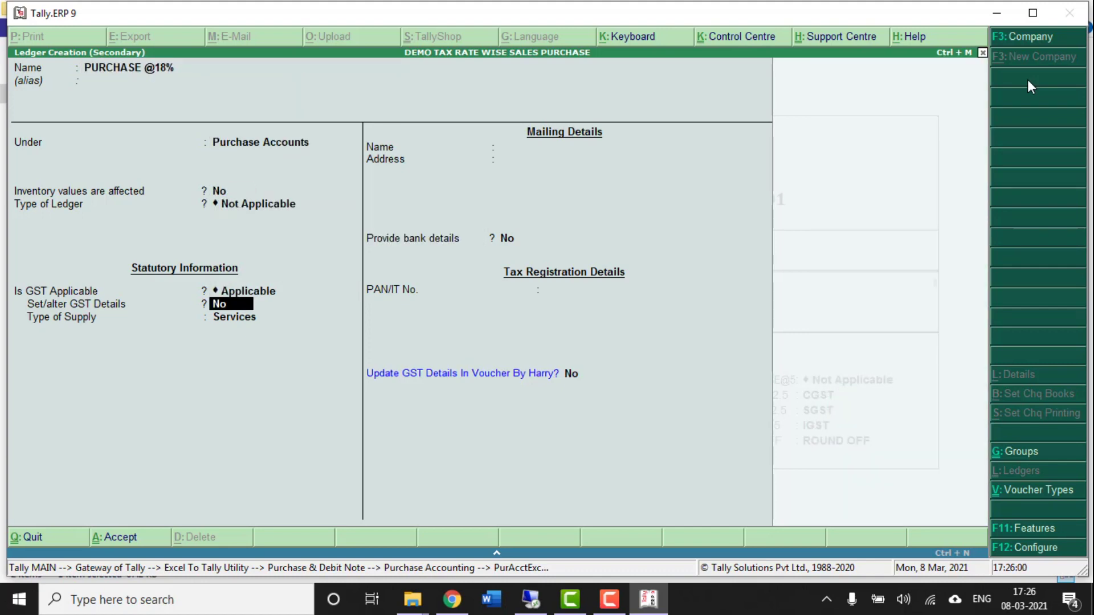
key("y")
key("Return")
key("Return")
key("Down")
key("Down")
key("Down")
key("Return")
type("18")
key("Return")
key("ctrl+a")
key("Up")
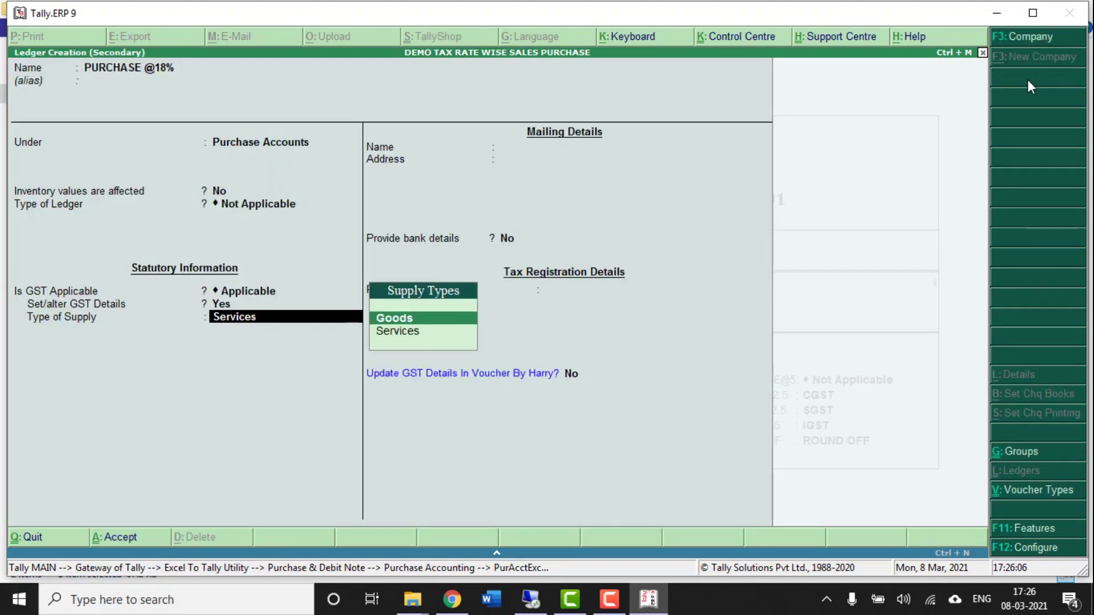
key("Return")
key("ctrl+a")
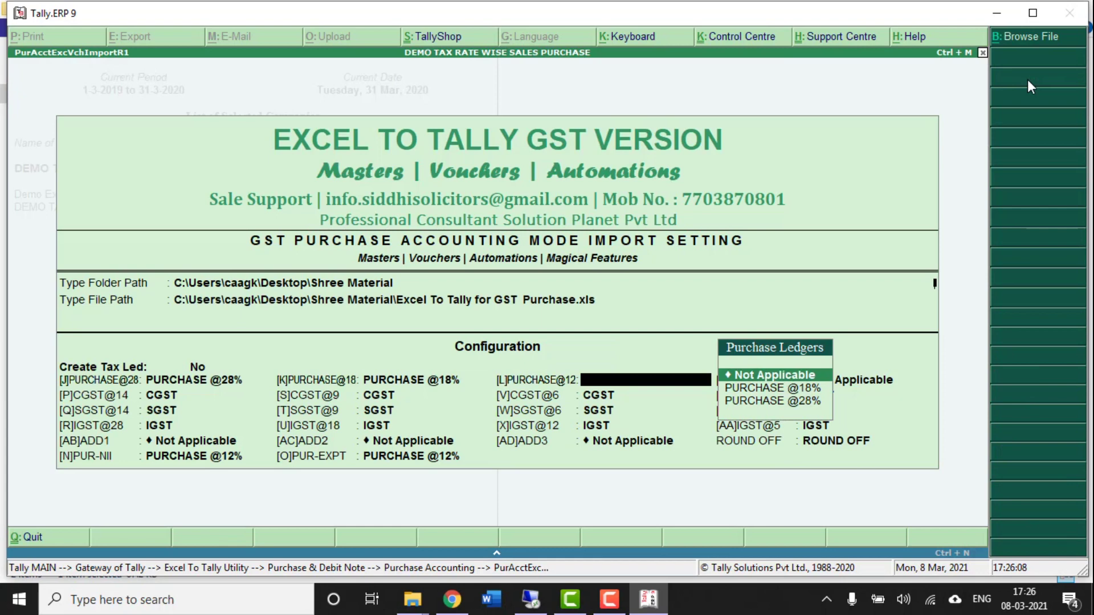
key("alt+c")
type("PURCHASE")
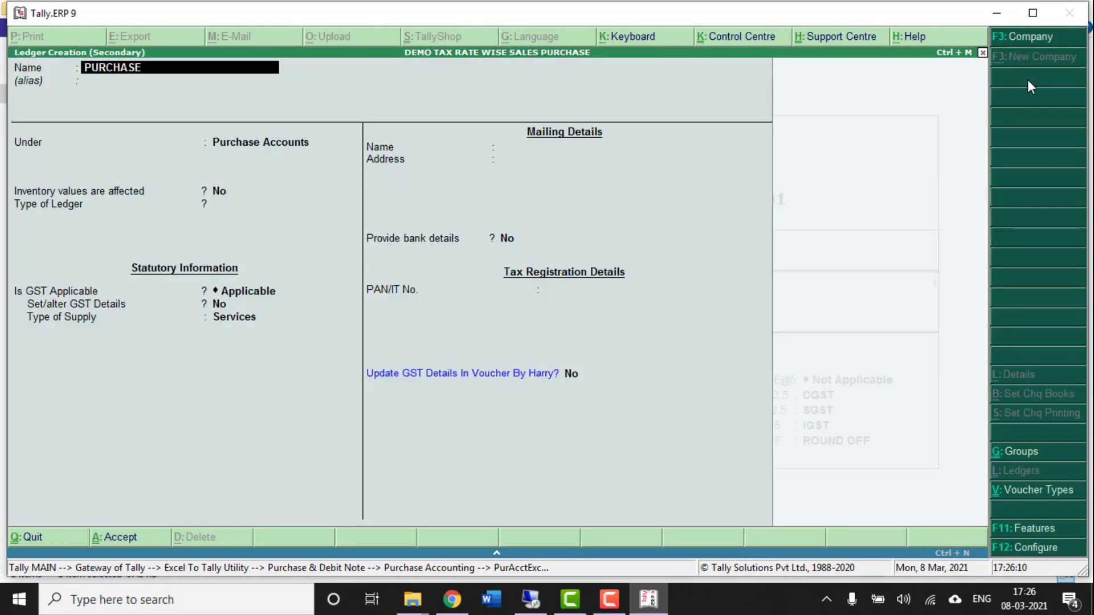
type(" @12%")
key("Return")
key("Return")
key("Return")
key("Return")
key("Return")
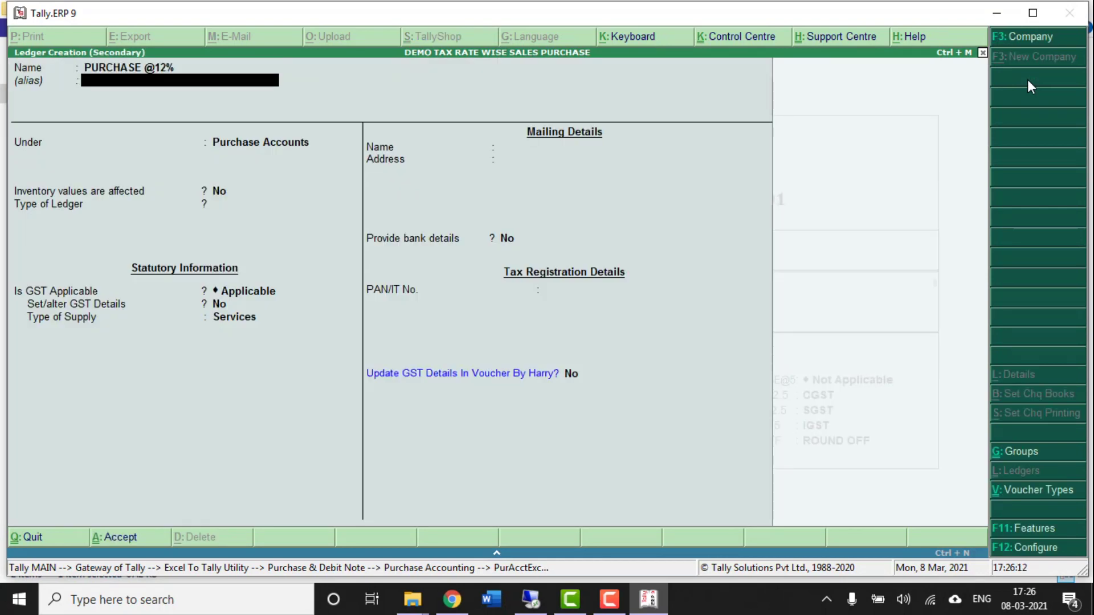
key("Return")
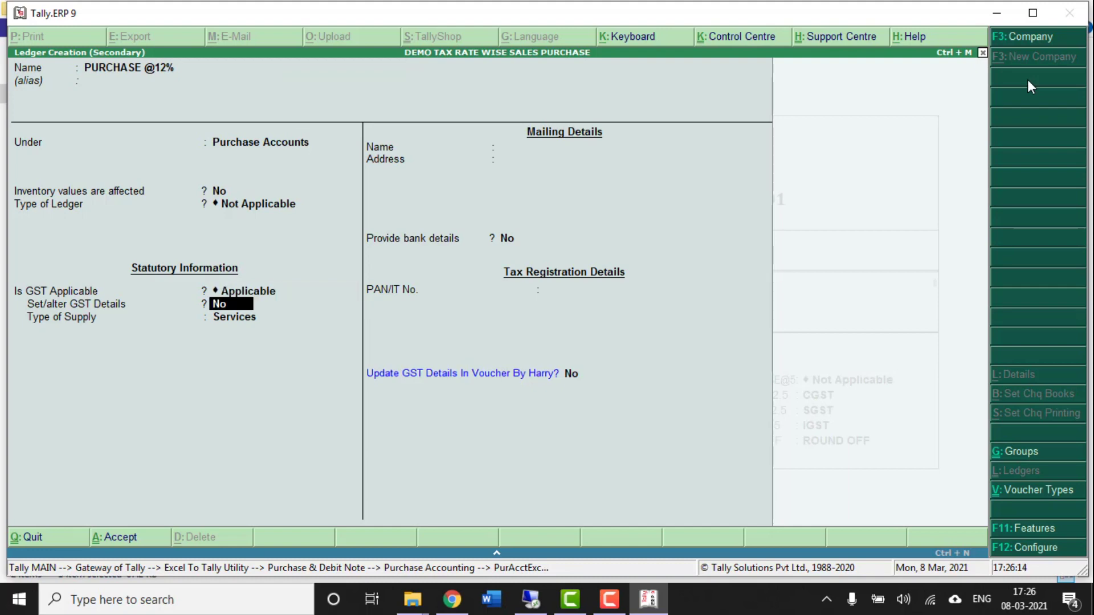
key("y")
key("Return")
key("Return")
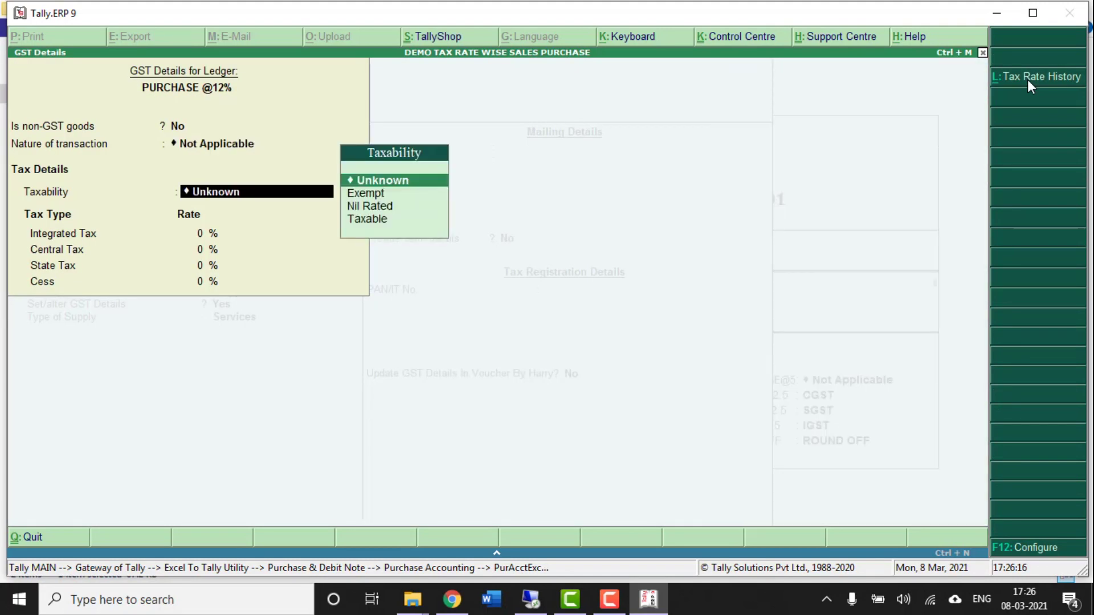
key("Down")
key("Down")
key("Down")
key("Return")
type("12")
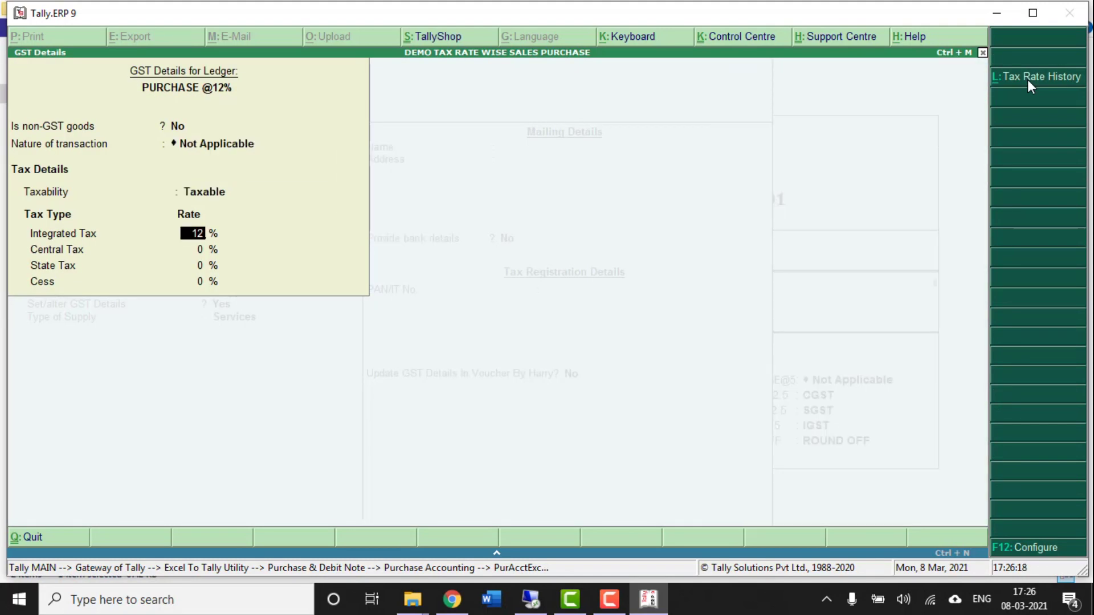
key("Return")
key("ctrl+a")
key("Up")
key("Return")
key("ctrl+a")
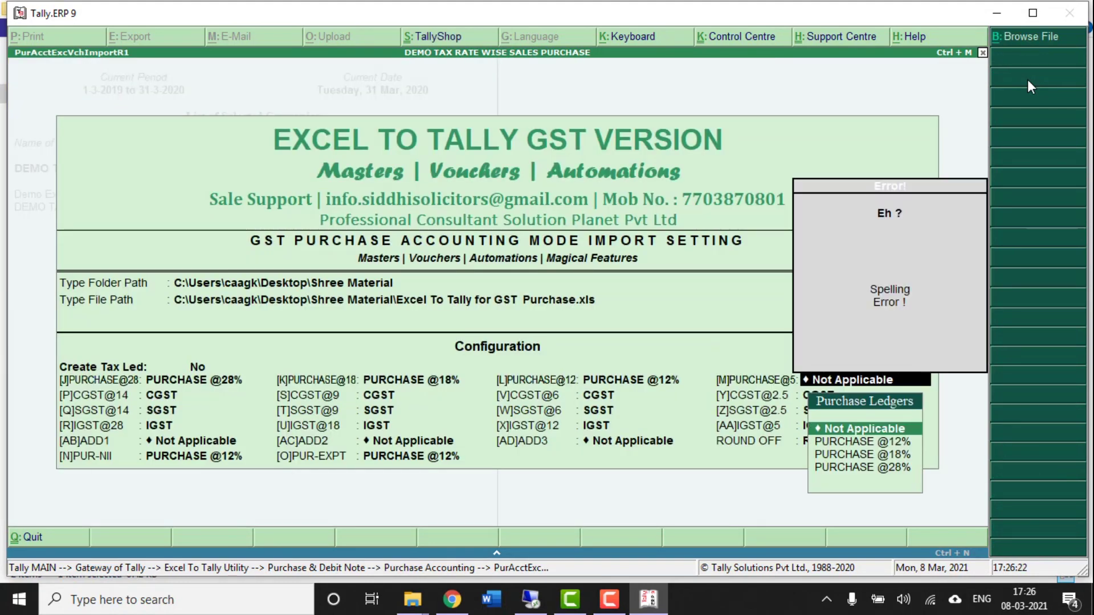
key("Return")
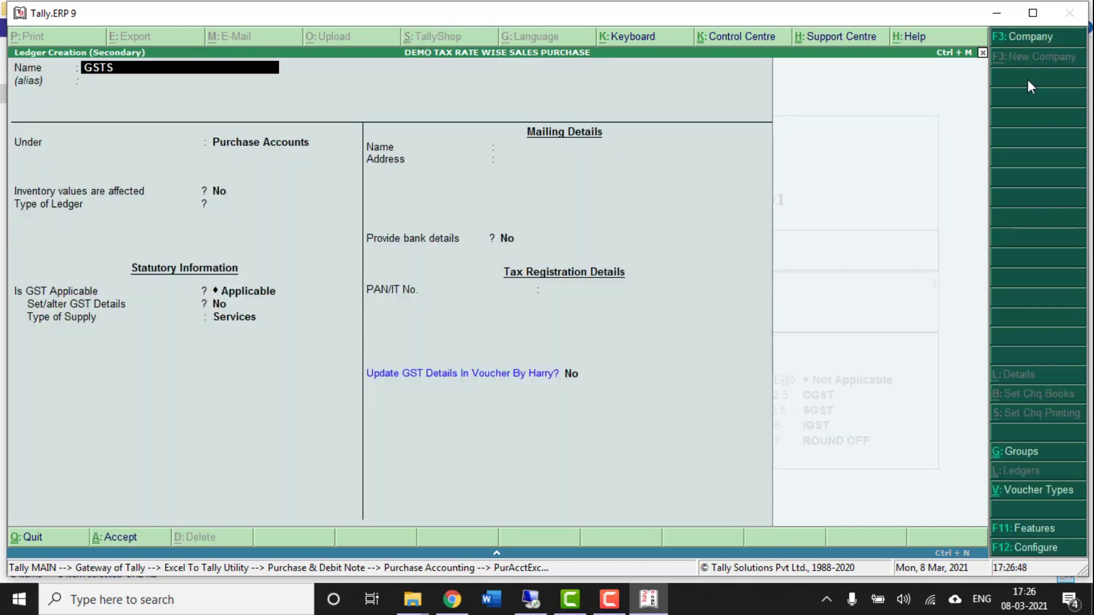
- Create CGST@9% under Duties & Taxes as a GST Central Tax ledger
key("BackSpace")
key("BackSpace")
key("BackSpace")
key("BackSpace")
type("CGST@9%")
key("Return")
key("Return")
type("DU")
key("Return")
key("Up")
key("Return")
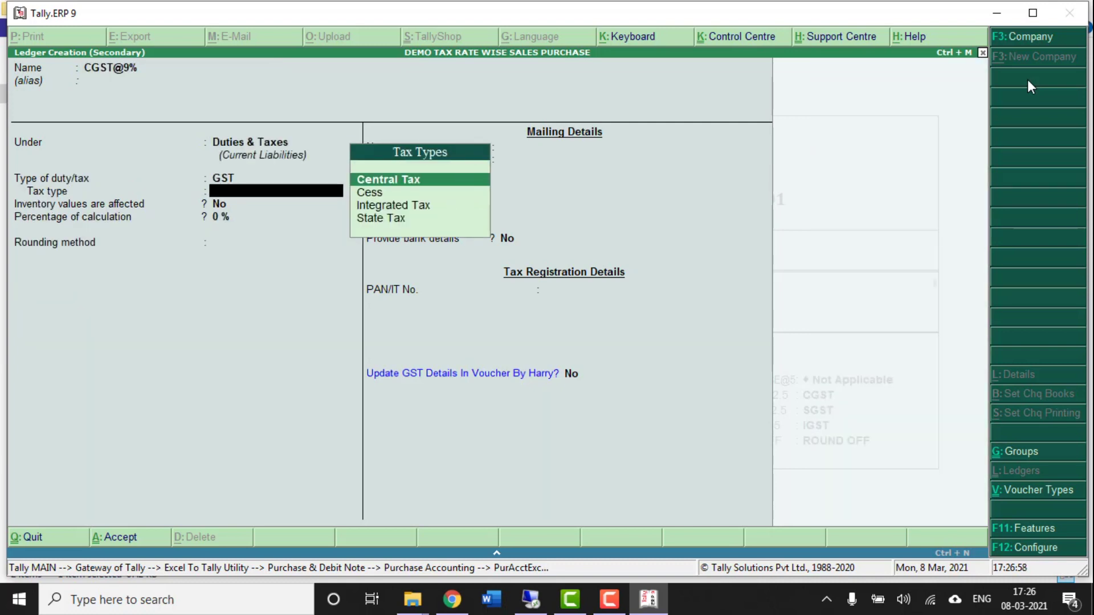
key("Return")
key("ctrl+a")
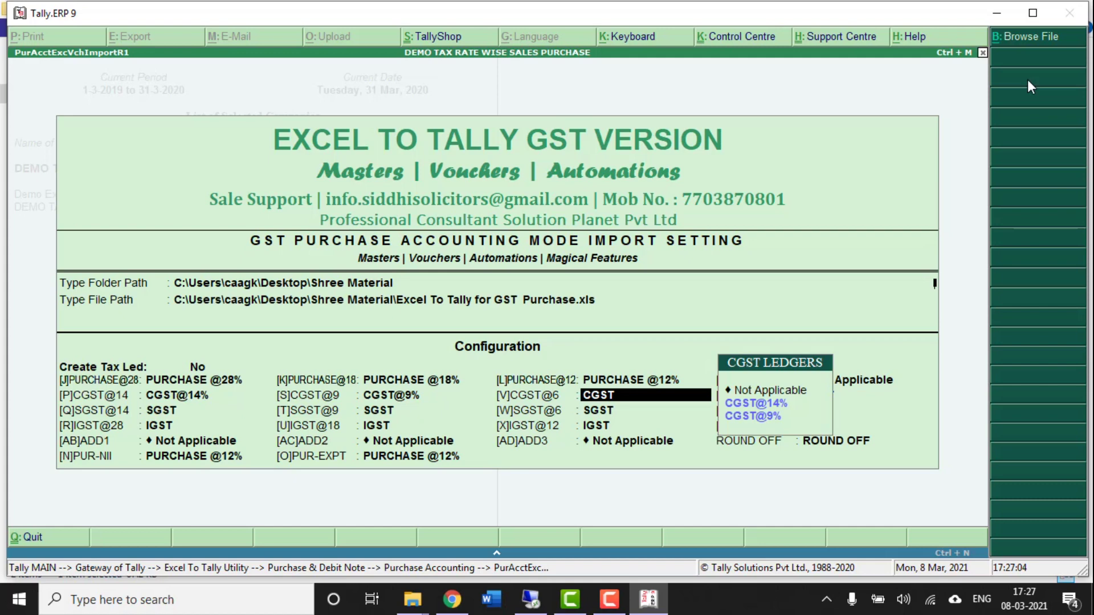
- Create CGST@6% under Duties & Taxes as GST Central Tax, correcting the tax type
key("alt+c")
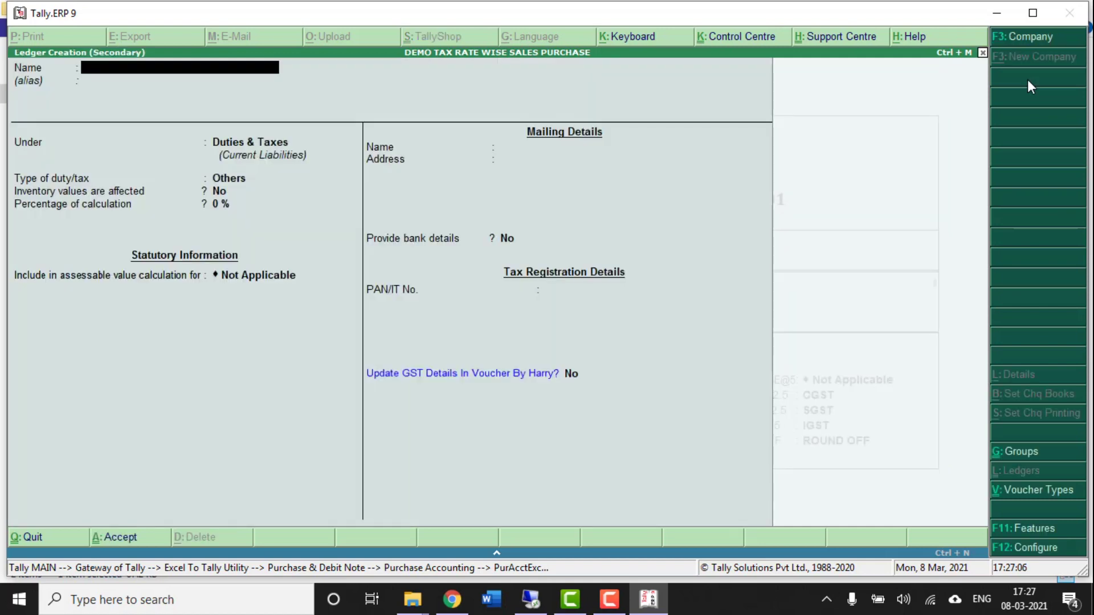
type("CGST@6%")
key("Return")
key("Return")
key("Return")
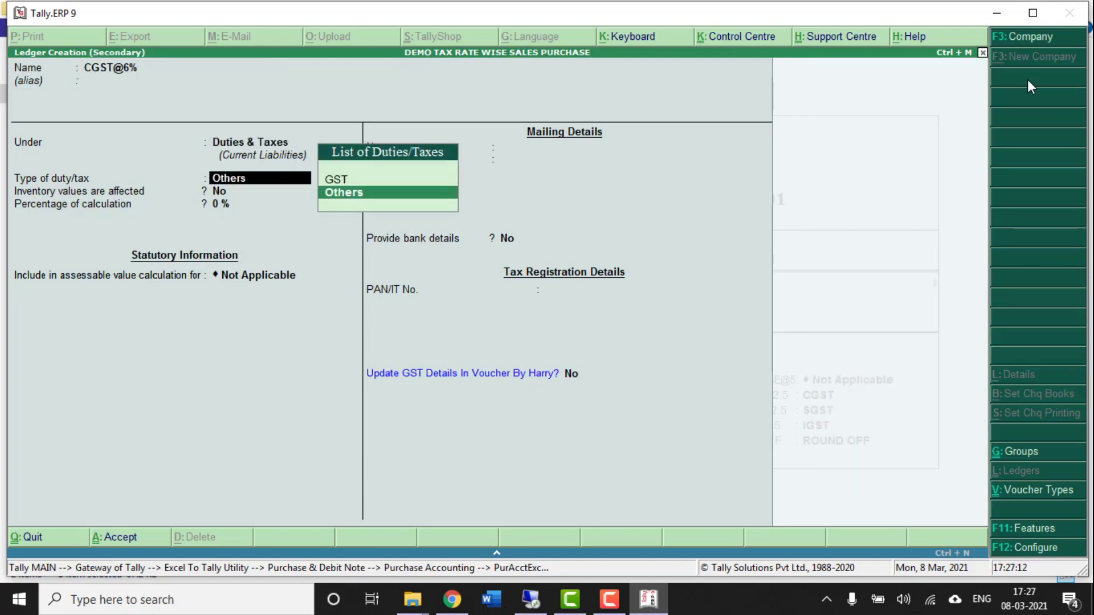
key("Up")
key("Return")
key("Down")
key("Down")
key("Down")
key("Return")
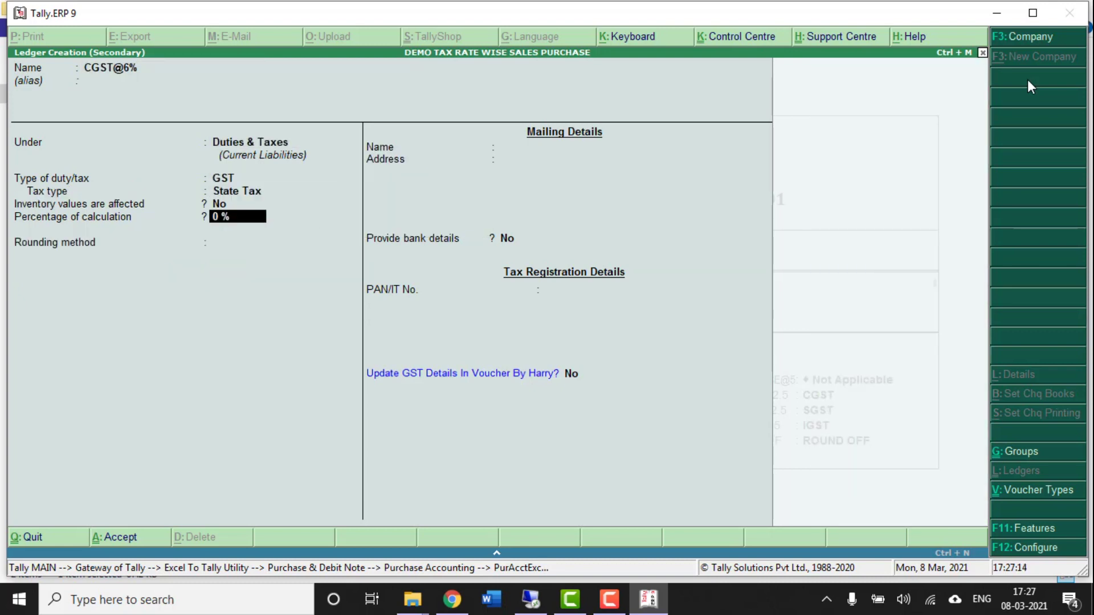
key("BackSpace")
key("Up")
key("Up")
key("Up")
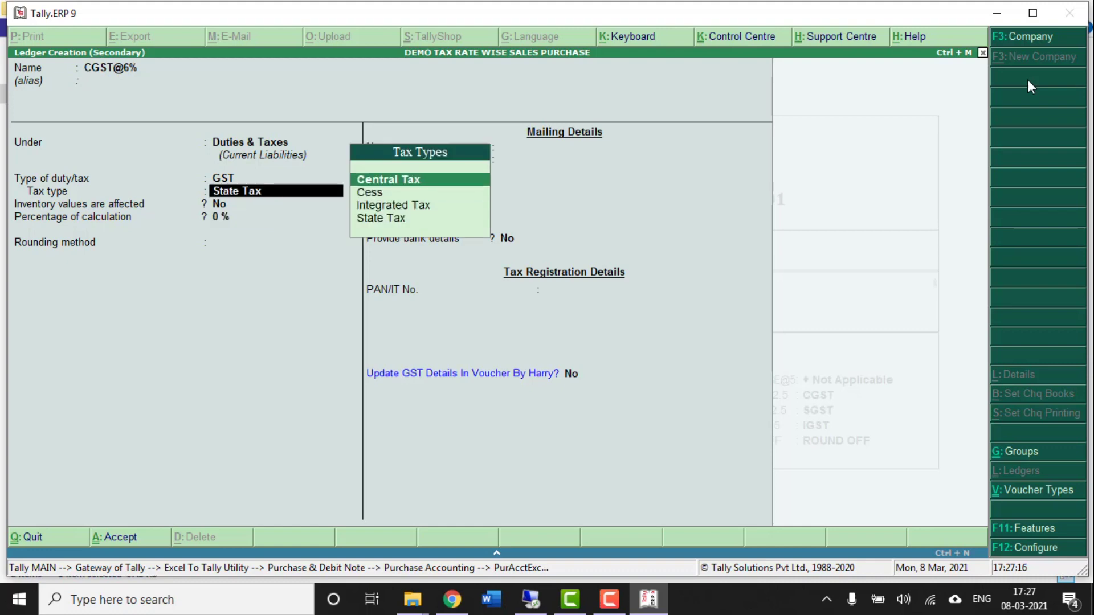
key("Return")
key("ctrl+a")
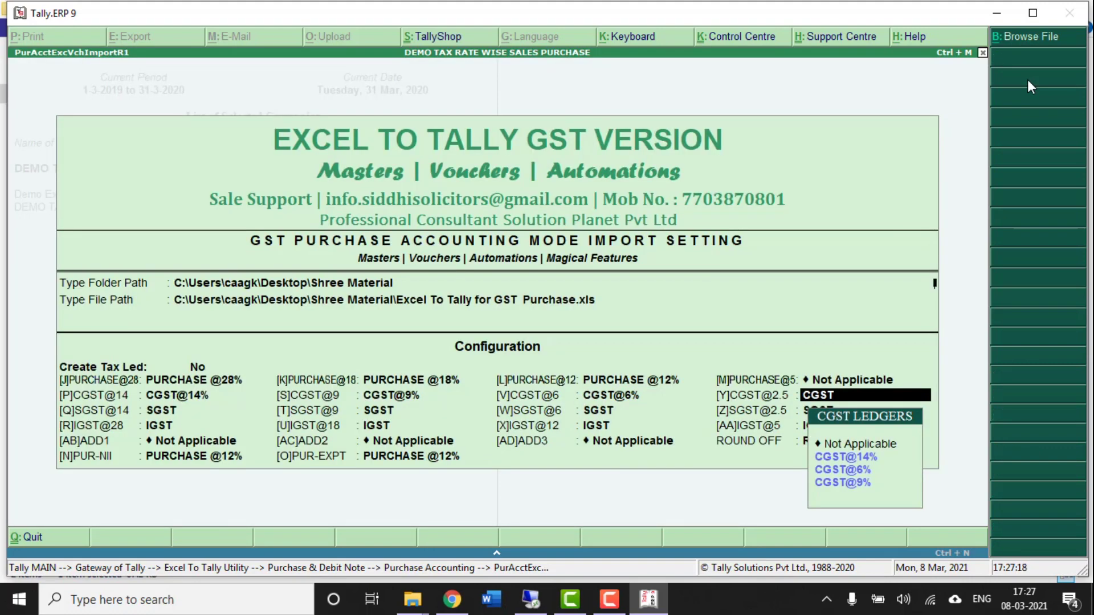
- Set the 2.5% CGST slot Not Applicable and map SGST@14% to the 14% SGST slot
key("Up")
key("Return")
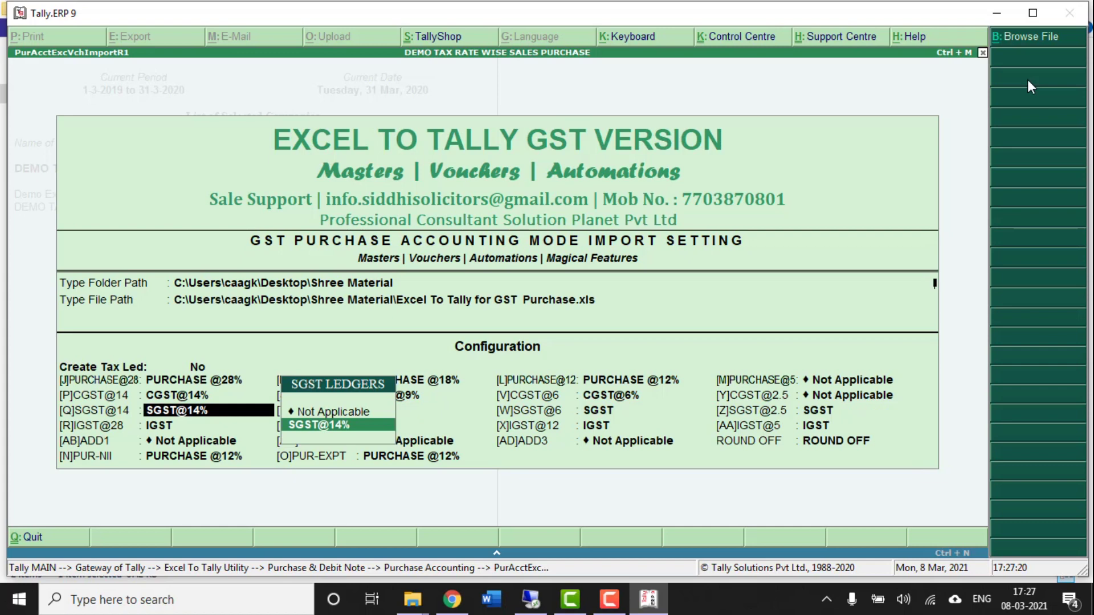
key("Return")
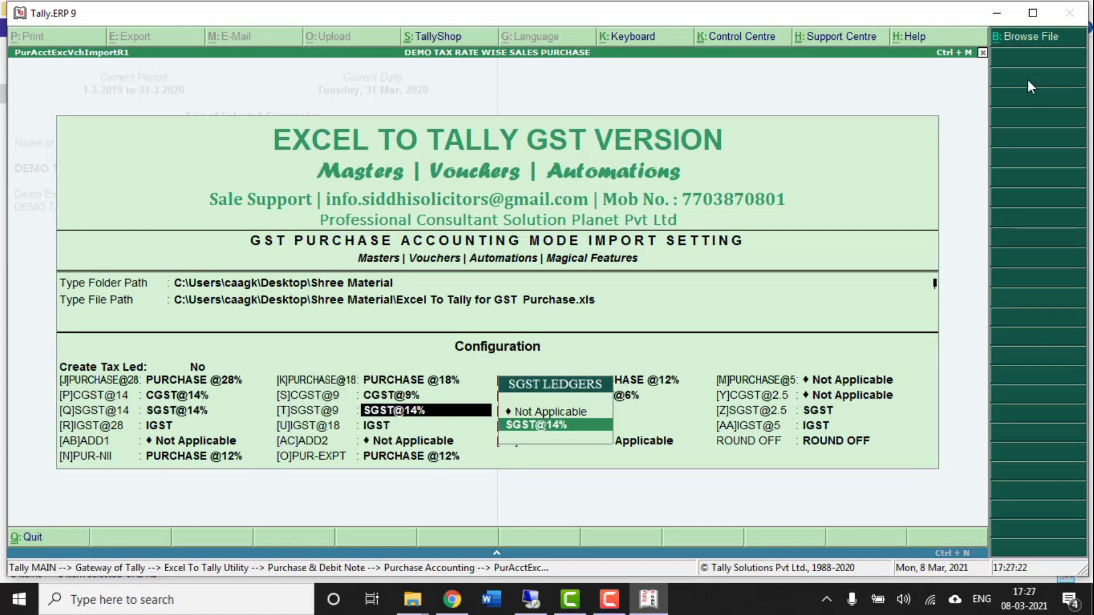
- Create SGST@9% under Duties & Taxes as a GST State Tax ledger
key("alt+c")
type("SGST@")
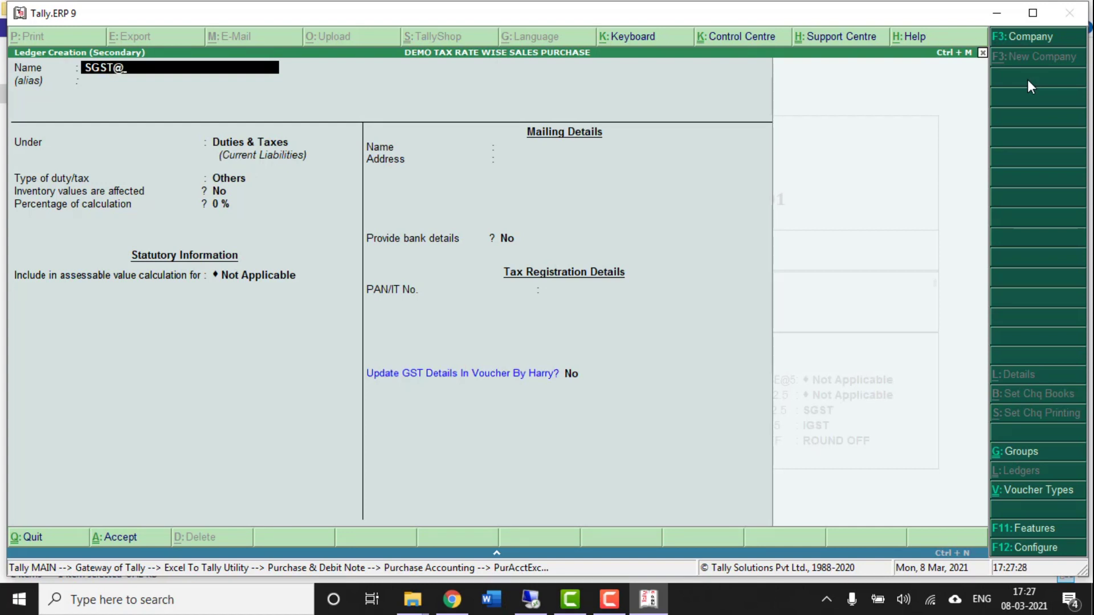
type("8")
key("BackSpace")
type("9%")
key("Return")
key("Return")
key("Up")
key("Return")
key("Down")
key("Down")
key("Up")
key("Up")
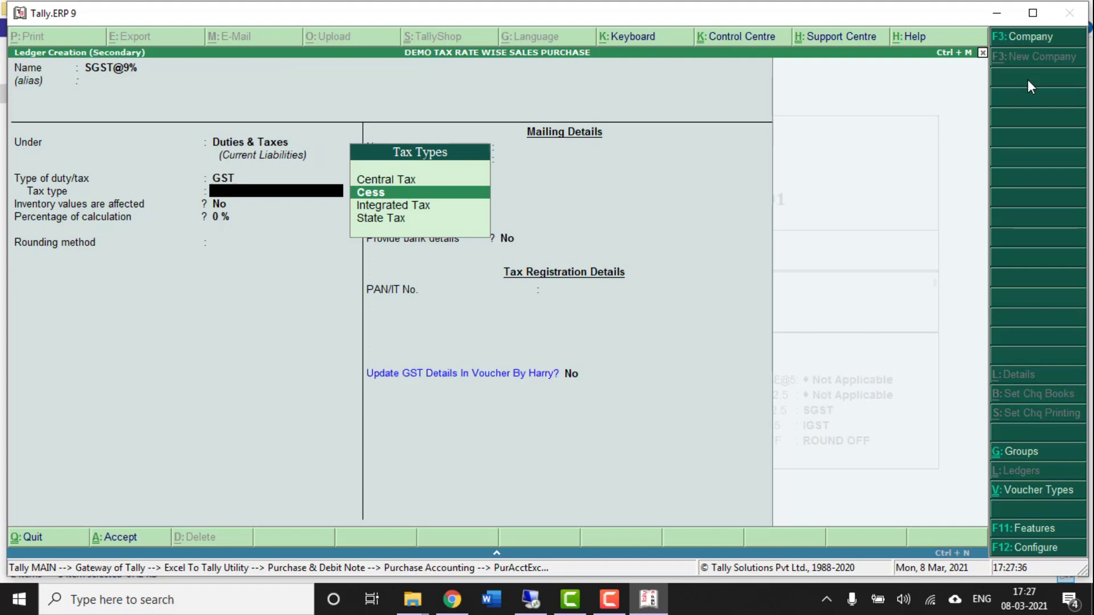
key("Return")
key("BackSpace")
key("Down")
key("Down")
key("Down")
key("Return")
key("ctrl+a")
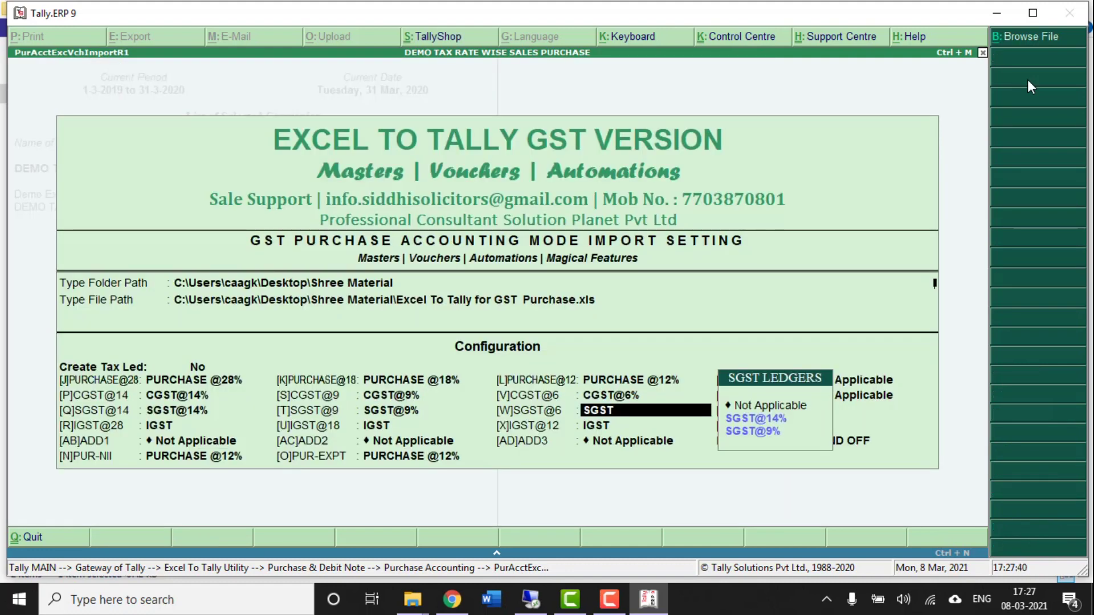
- Create SGST @6% under Duties & Taxes as a GST State Tax ledger
key("alt+c")
type("SGST @")
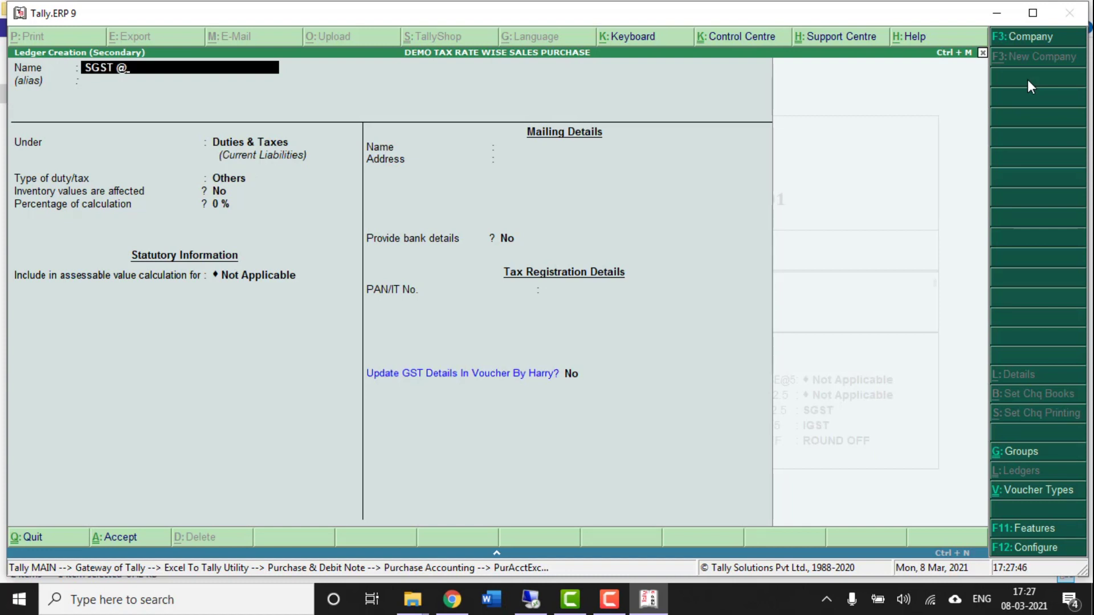
type("6%")
key("Return")
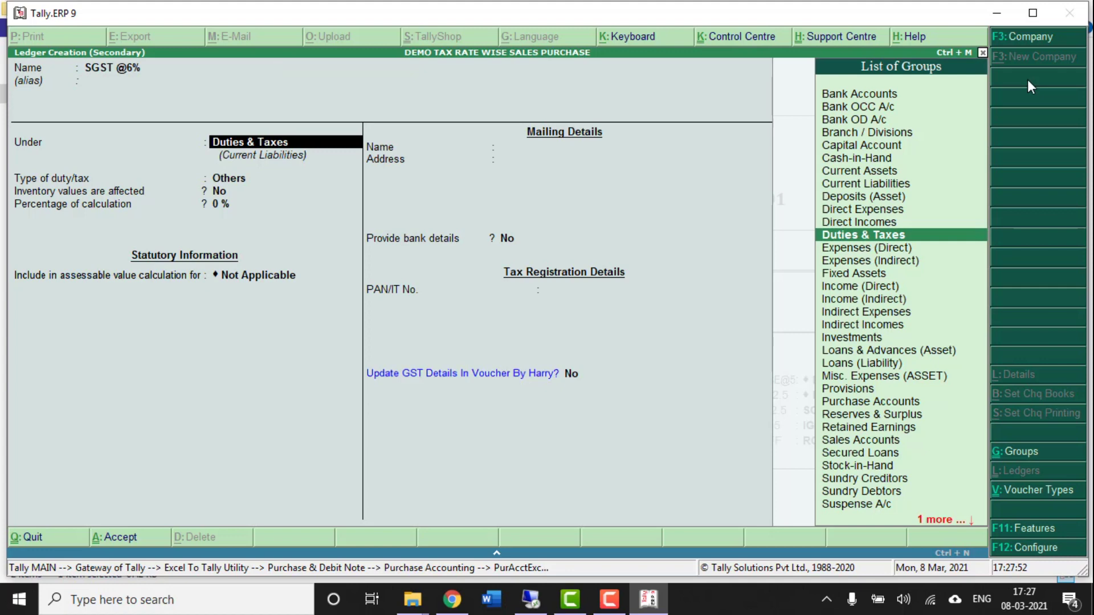
key("Return")
key("Up")
key("Return")
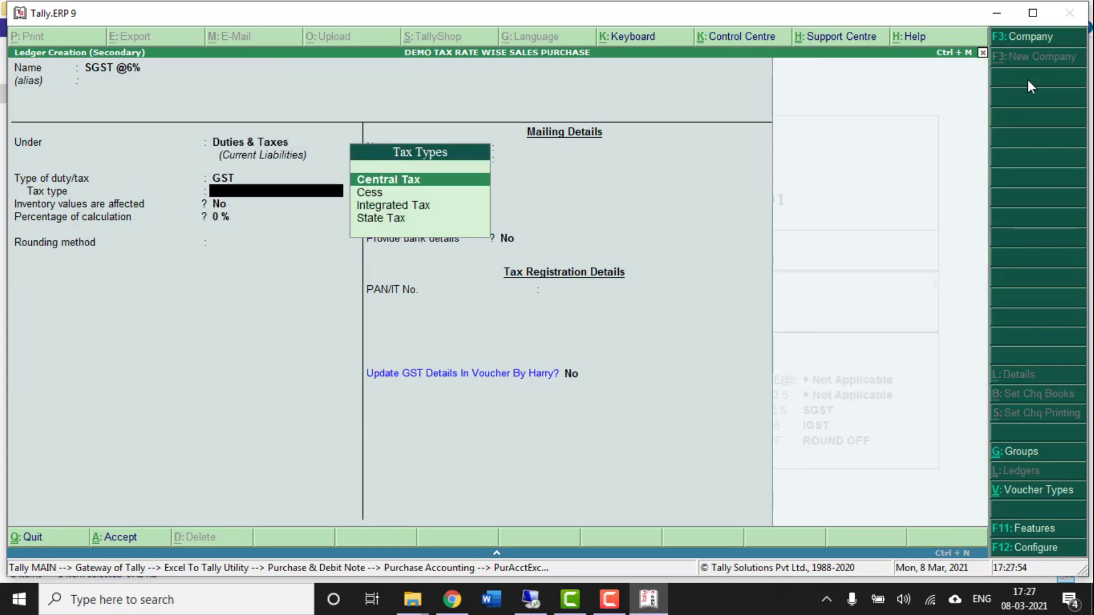
key("Down")
key("Down")
key("Down")
key("Return")
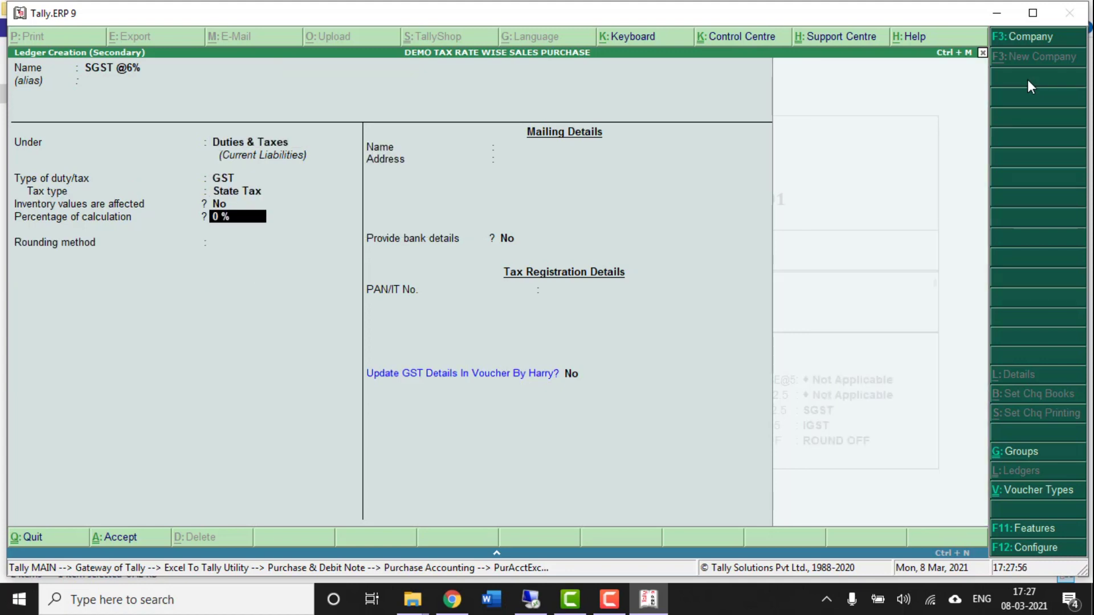
key("ctrl+a")
- Set the 2.5% SGST slot Not Applicable and map IGST@28% to the 28% IGST slot
key("Up")
key("Up")
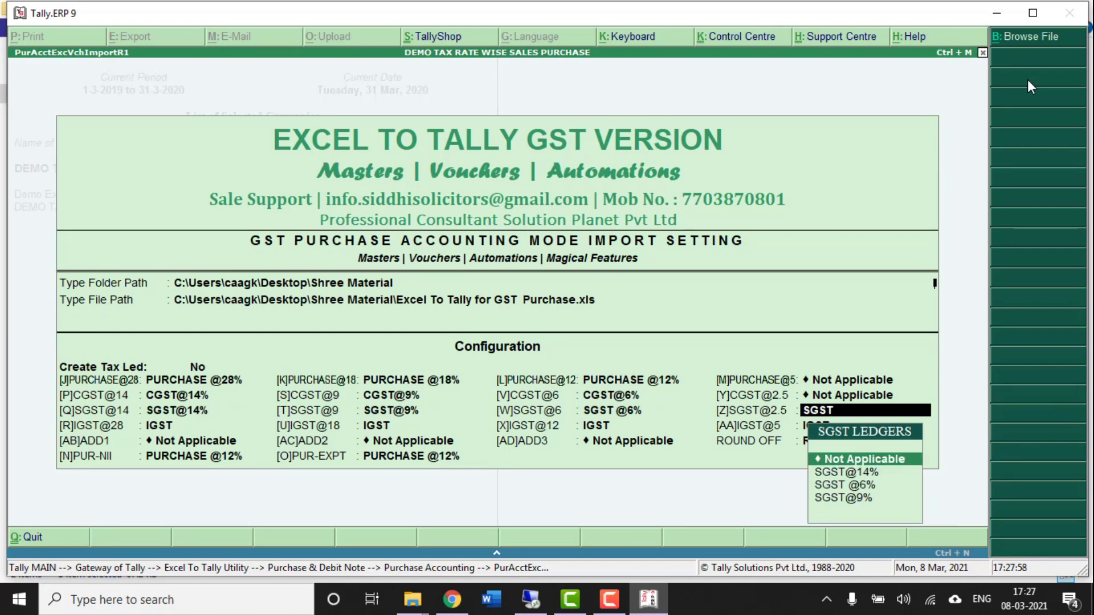
key("Return")
key("Return")
- Create an IGST@18% ledger with GST duty type and Integrated Tax as the tax type
key("BackSpace")
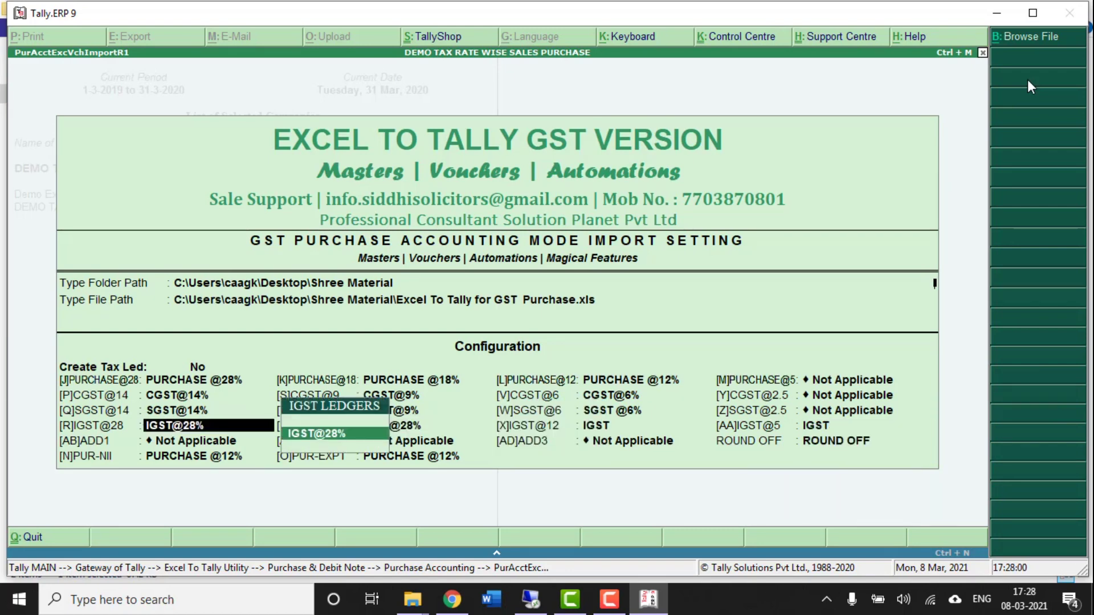
key("Return")
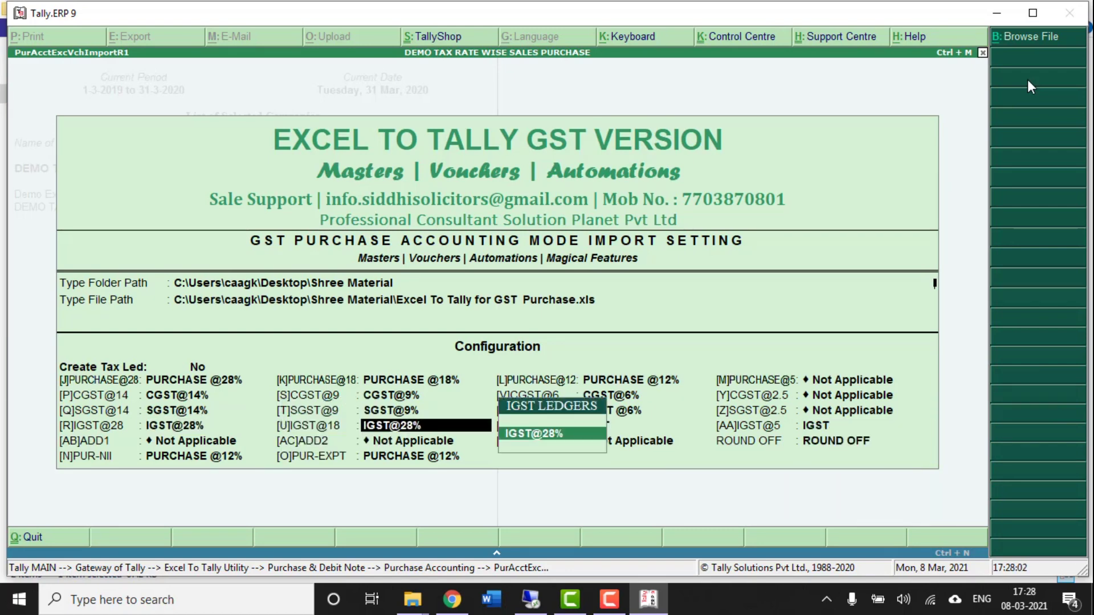
key("alt+c")
type("IGST@")
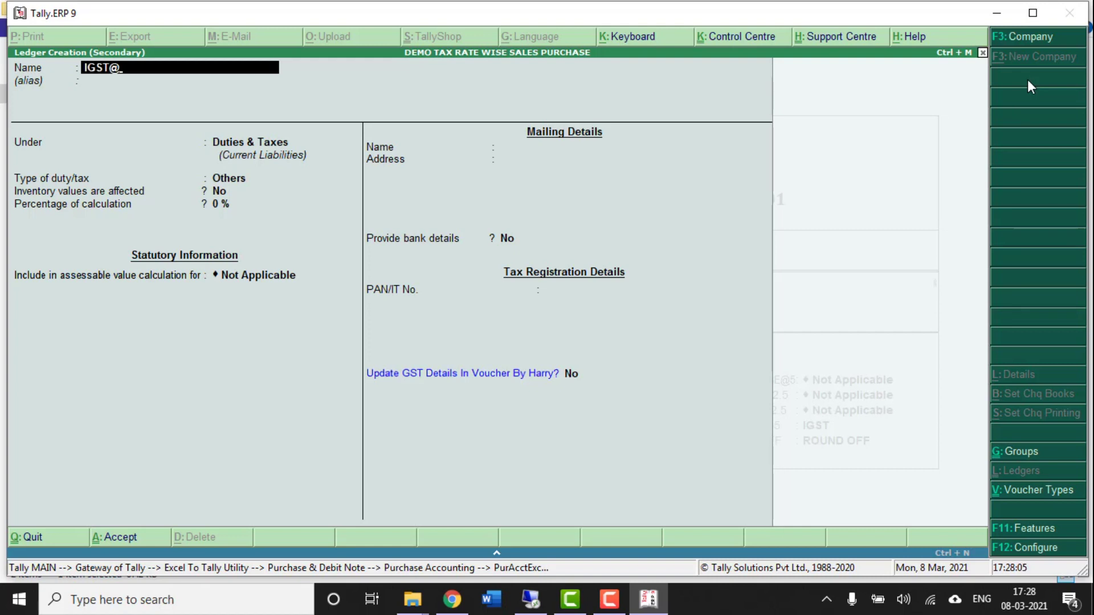
type("18%")
key("Return")
key("Return")
key("Return")
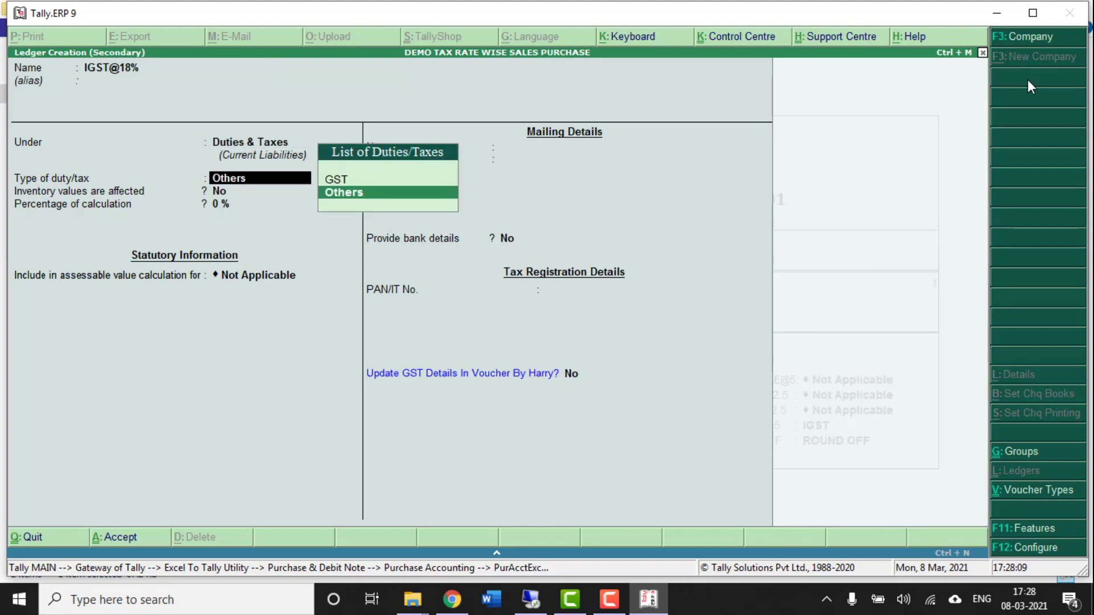
key("Up")
key("Return")
key("Down")
key("Down")
key("Down")
key("Up")
key("Return")
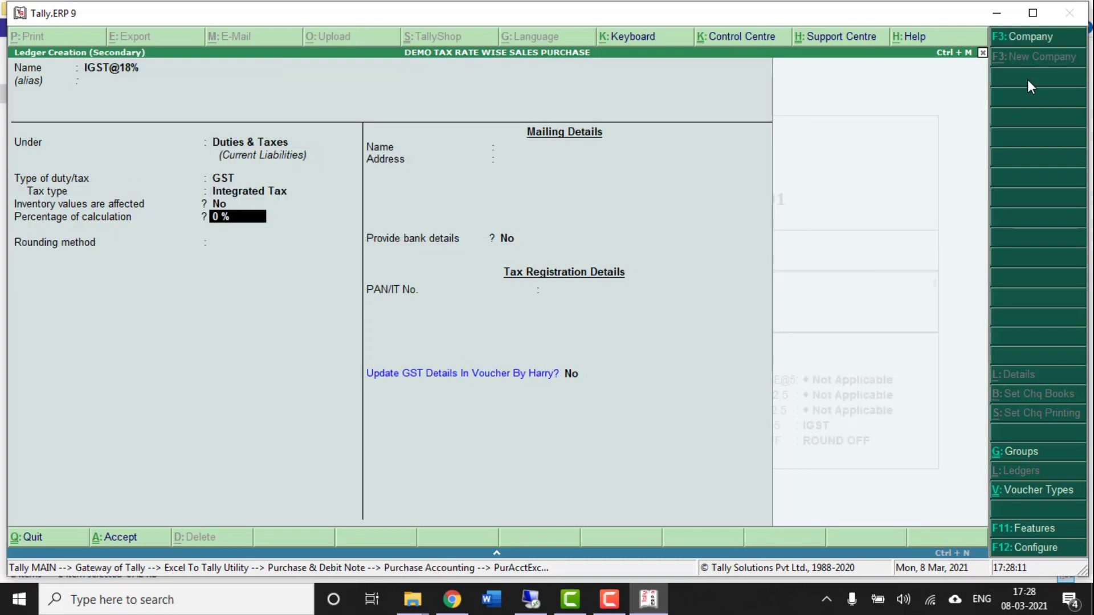
key("ctrl+a")
- Create and save an IGST@12% ledger as a GST Integrated Tax ledger
key("alt+c")
type("IGST@12%")
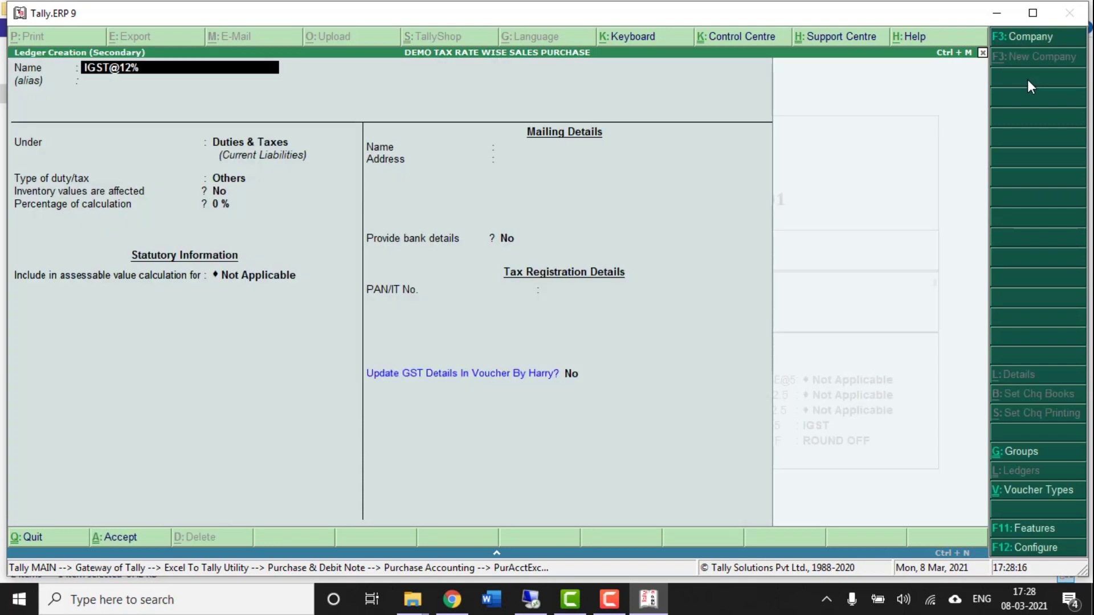
key("Return")
key("Return")
key("Return")
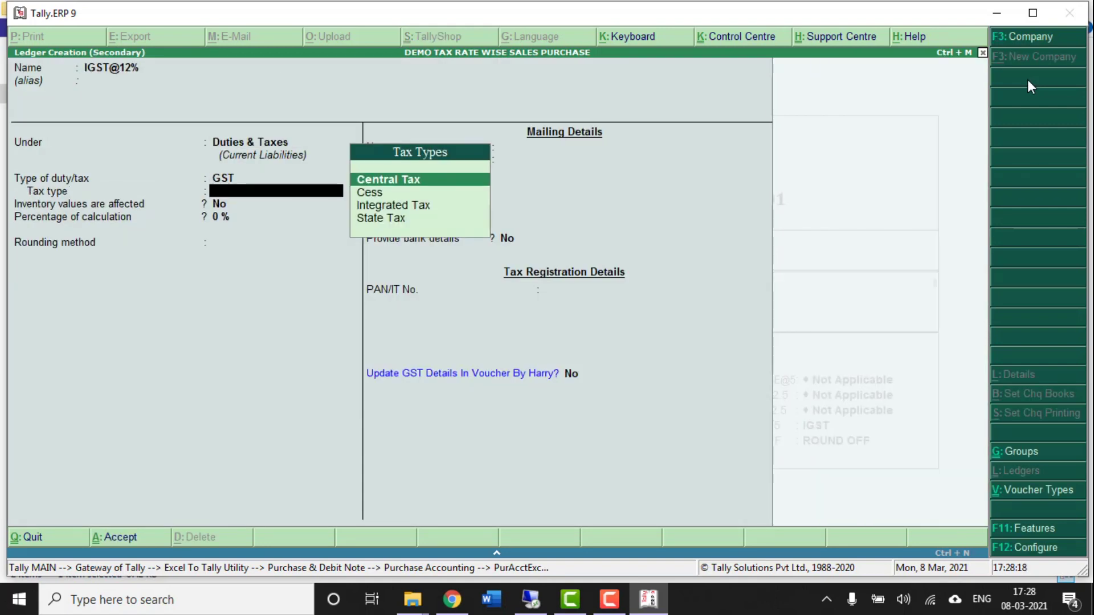
key("Down")
key("Down")
key("Return")
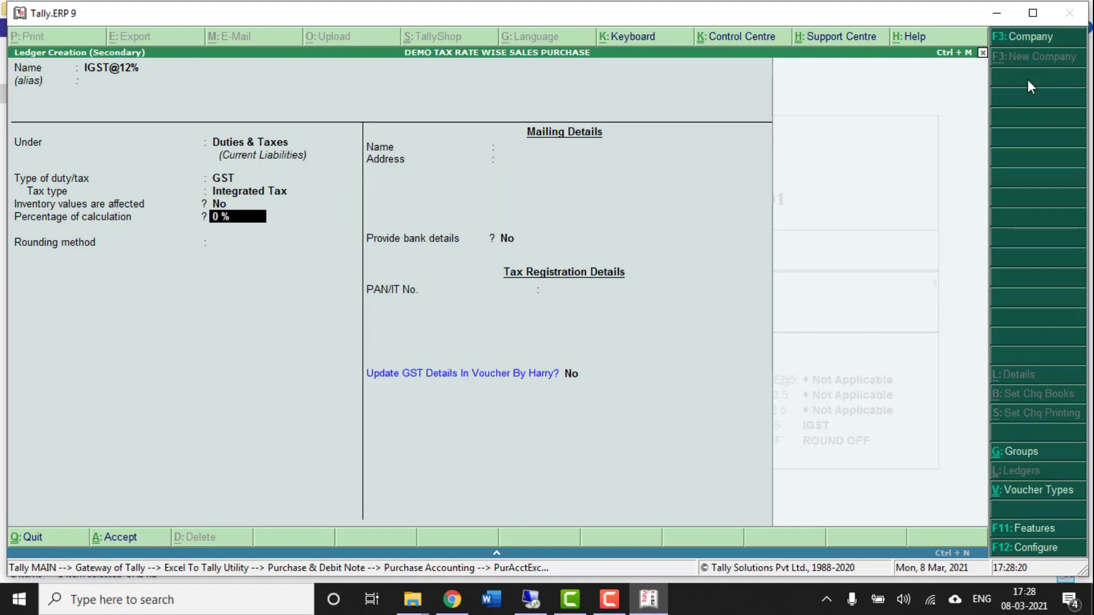
key("ctrl+a")
- Assign IGST@12% to the IGST@5 slot, leave ADD1–ADD3 Not Applicable, and keep ROUND OFF
key("Down")
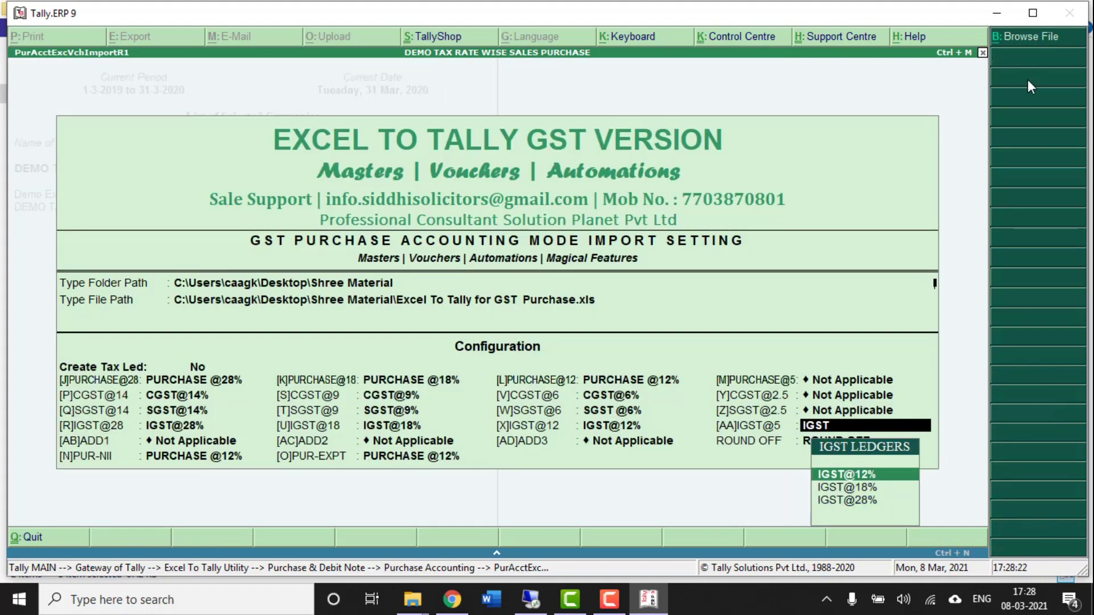
key("Return")
key("Return")
key("Return")
key("Return")
key("Return")
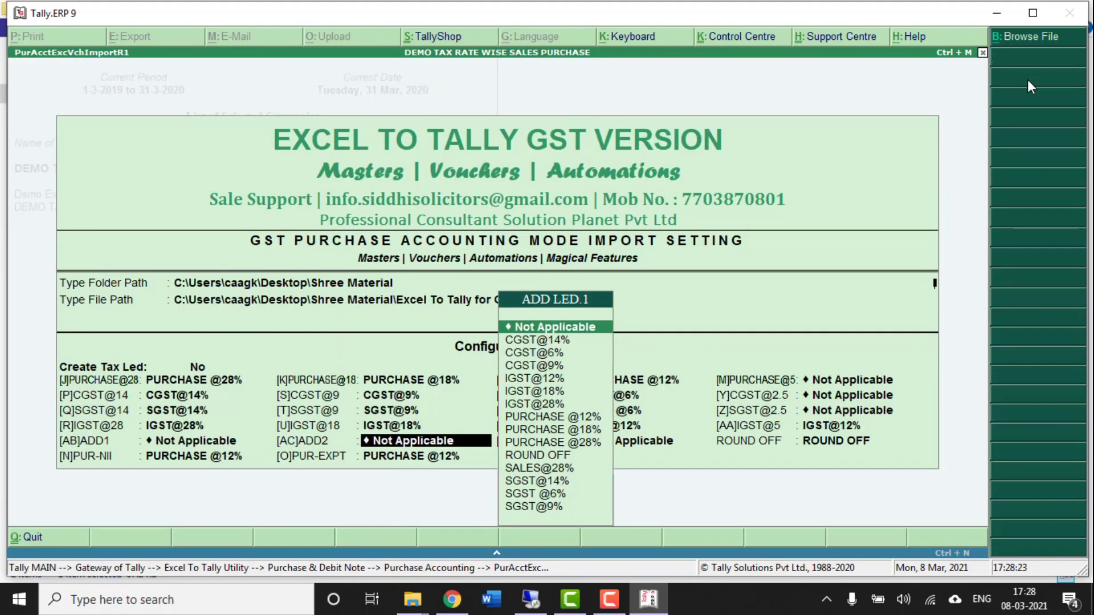
key("Return")
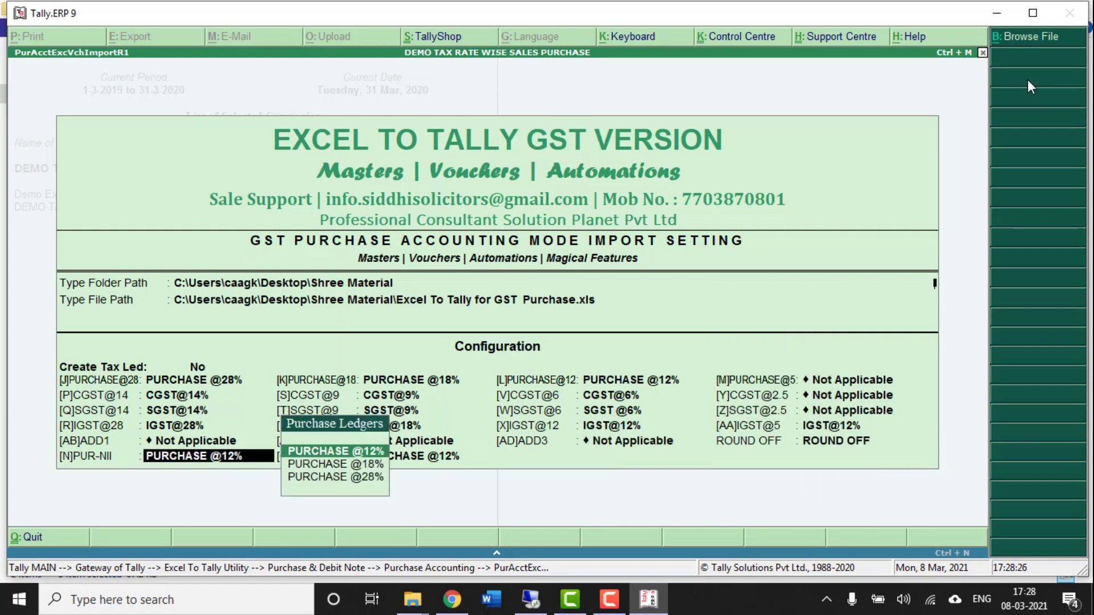
key("Return")
key("Return")
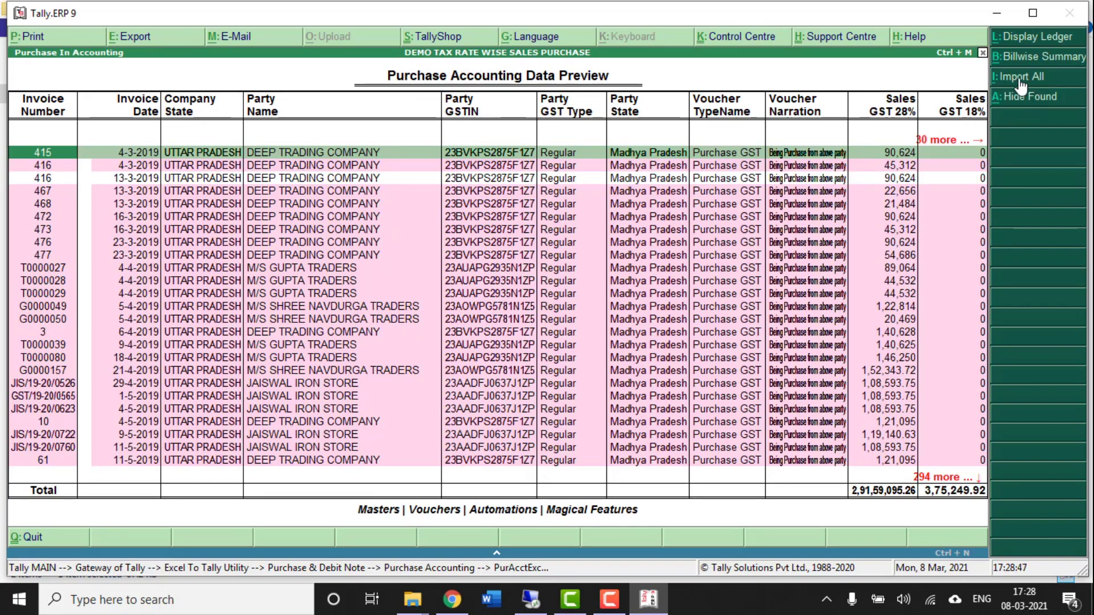
- Choose Import All in the Purchase Accounting Data Preview and confirm the voucher import
left_click(1019, 80)
key("Return")
- Return to the Gateway and check the Purchase Accounts breakdown in Profit & Loss
key("Escape")
key("Escape")
key("Escape")
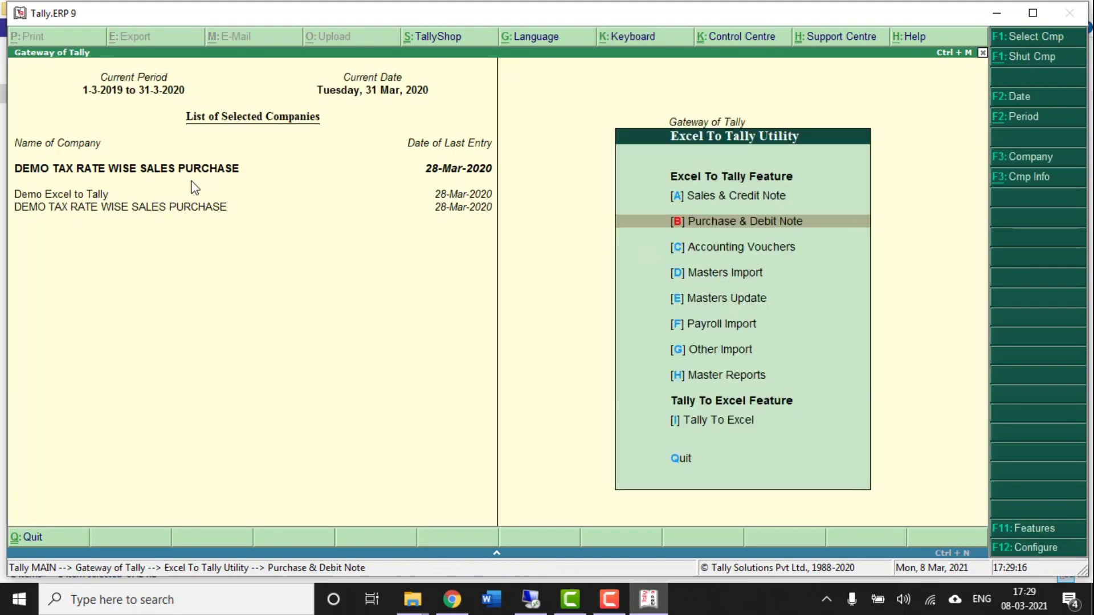
key("Escape")
key("Down")
key("Down")
key("Down")
key("Down")
key("Down")
key("Return")
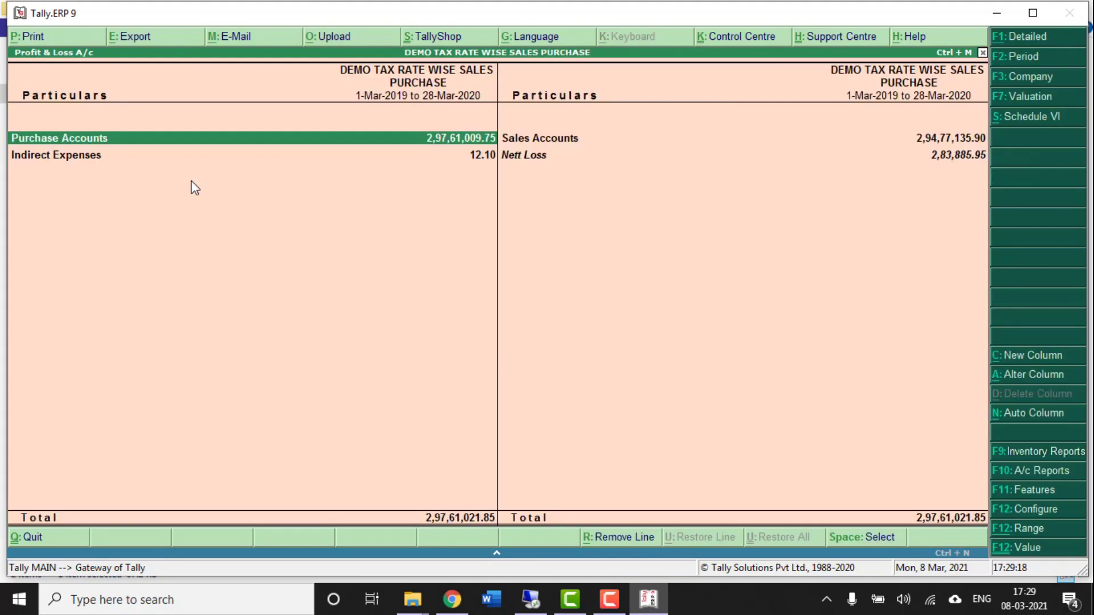
key("Return")
key("Escape")
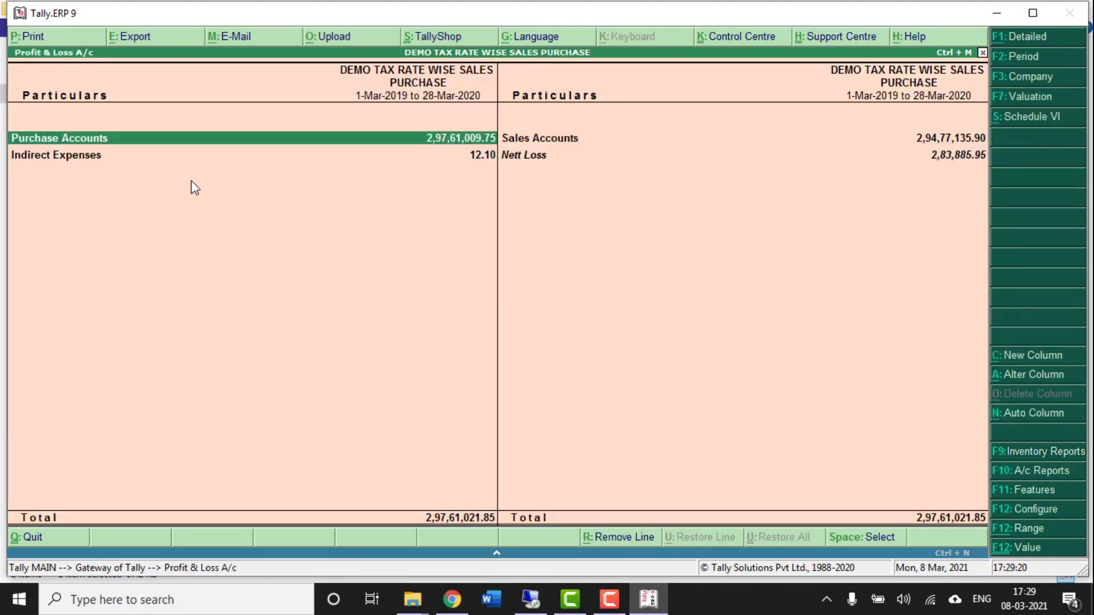
key("Escape")
- Open the Purchase Register under Account Books and show March's purchase vouchers
key("Down")
key("Down")
key("d")
key("a")
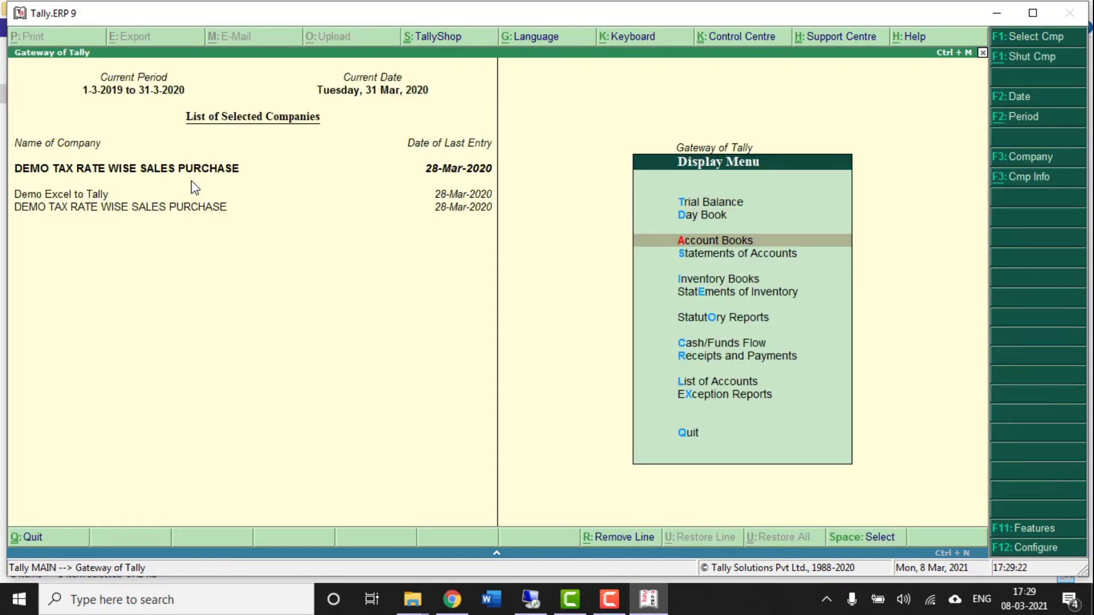
key("Down")
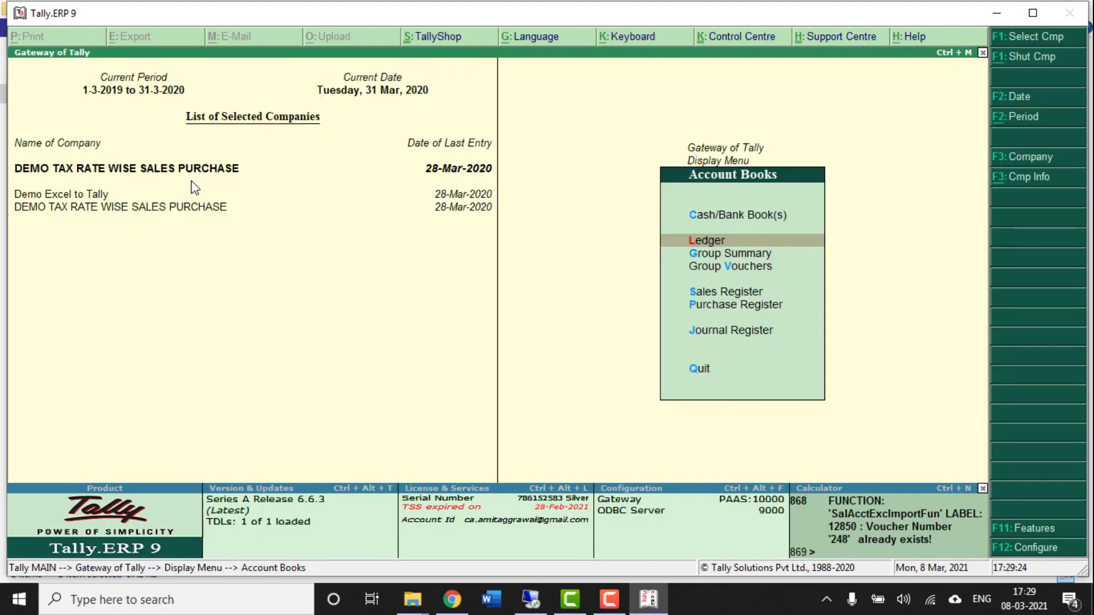
key("Down")
key("Down")
key("Down")
key("Down")
key("Return")
key("Up")
key("Up")
key("Up")
key("Up")
key("Up")
key("Up")
key("Up")
key("Up")
key("Up")
key("Up")
key("Up")
key("Up")
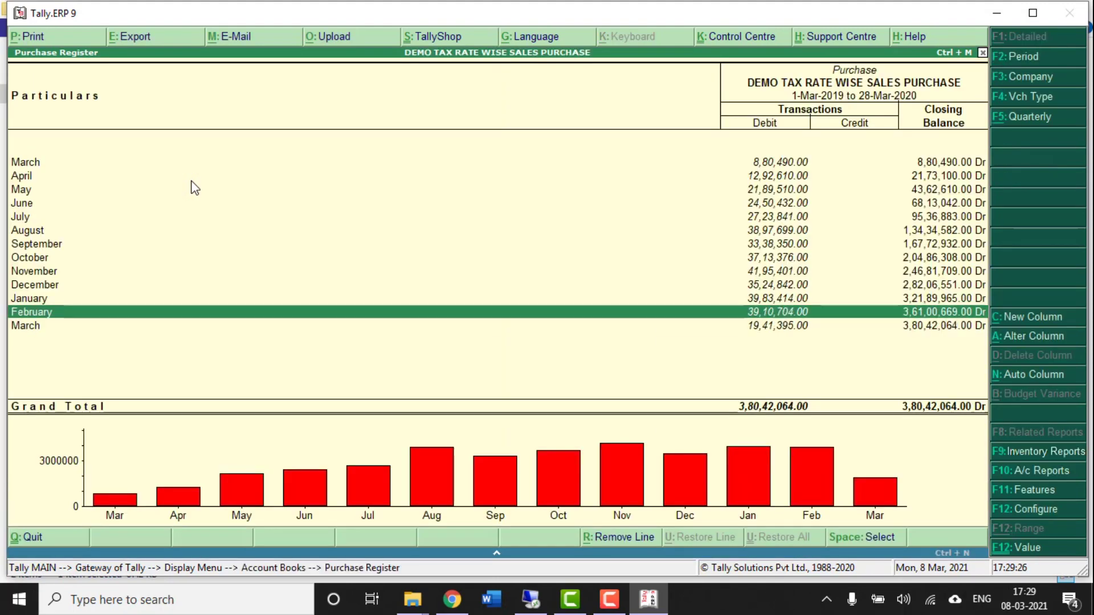
key("Return")
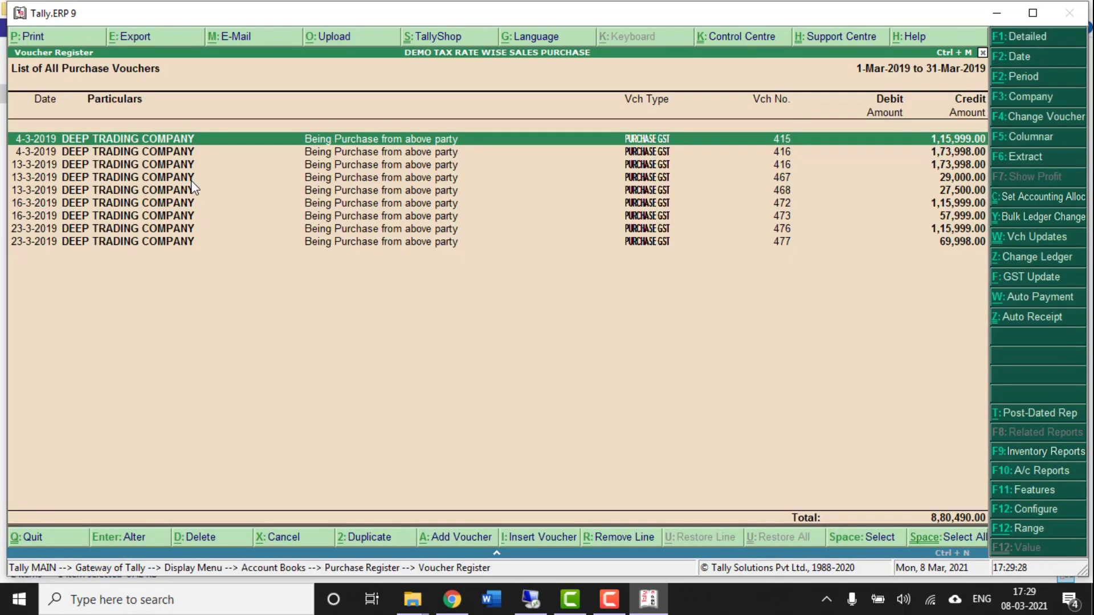
- Compare the two vouchers numbered 416, dated 4-3-2019 and 13-3-2019, then leave the list
key("Down")
key("Down")
key("Up")
key("Down")
key("Up")
key("Down")
key("Up")
key("Down")
key("Up")
key("Down")
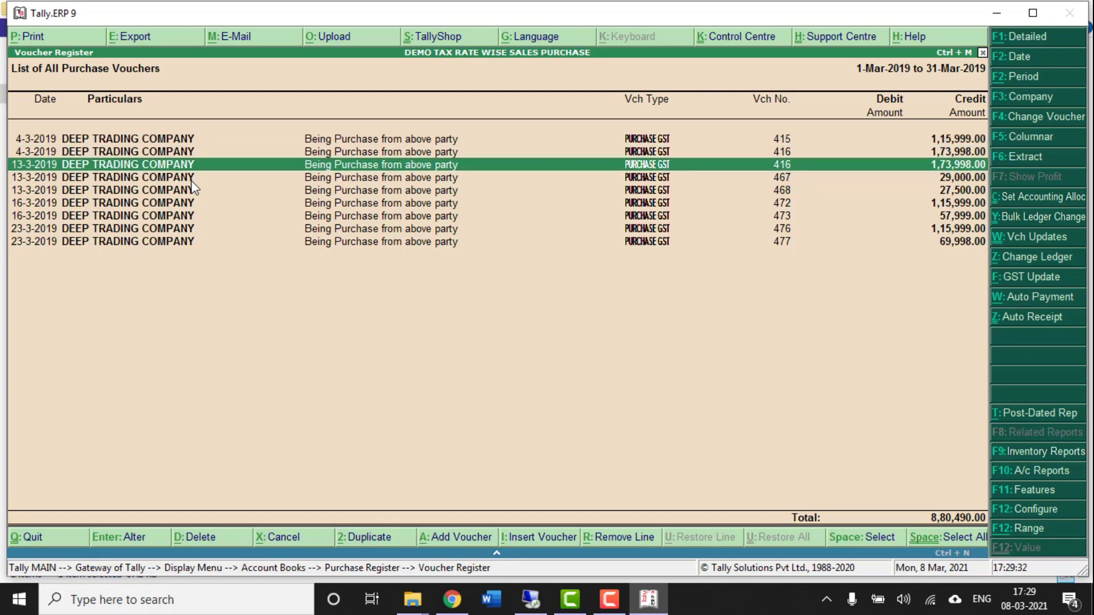
key("Escape")
key("Escape")
key("Escape")
key("Escape")
- Review the PURCHASE GST voucher type's numbering settings in Voucher Types > Alter, leaving them unchanged
key("Up")
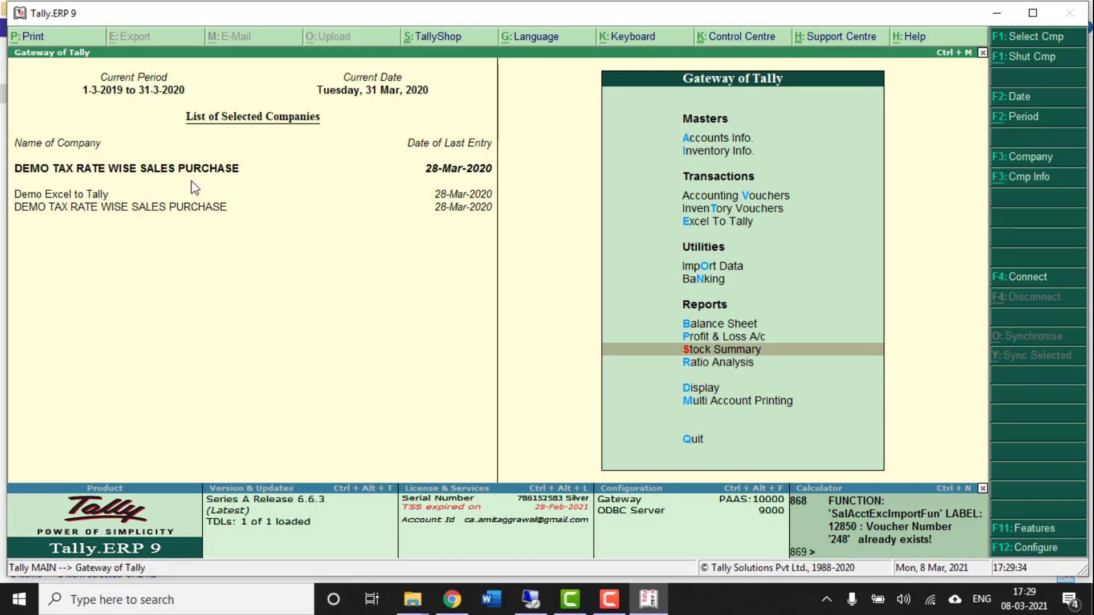
key("Home")
key("Down")
key("Down")
key("Up")
key("Up")
key("Return")
key("Down")
key("Down")
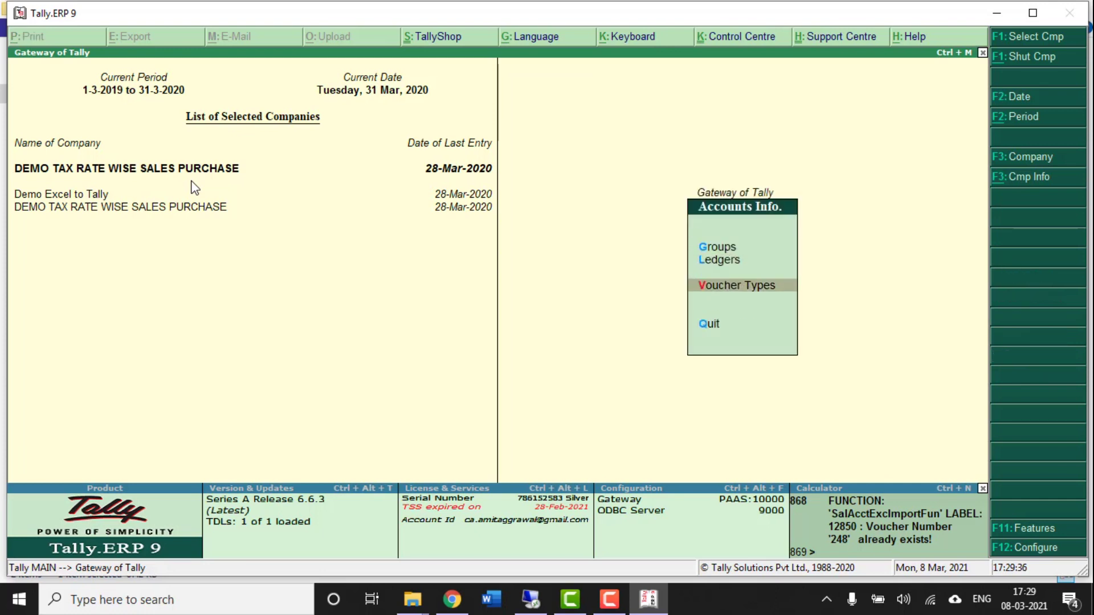
key("Down")
key("Up")
key("Return")
key("Down")
key("Down")
key("Return")
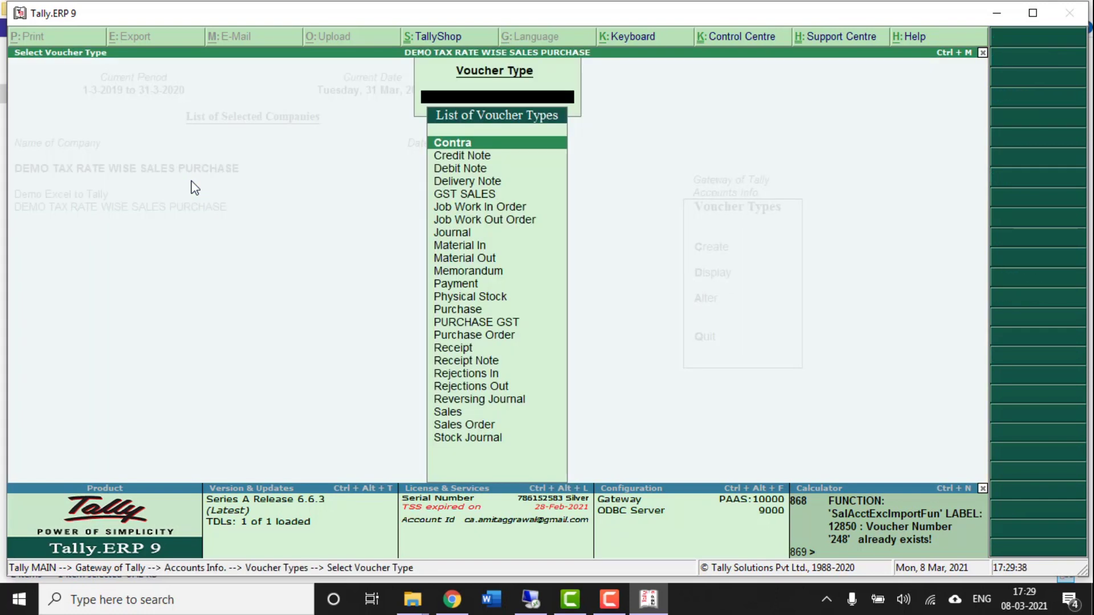
type("pu")
key("Down")
key("Down")
key("Up")
key("Return")
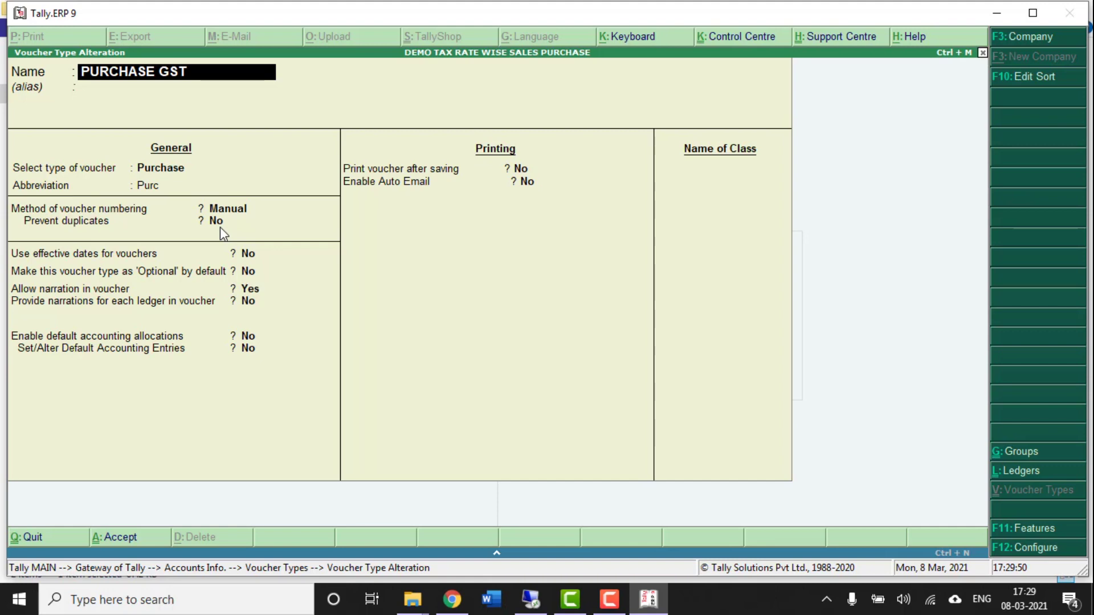
key("ctrl+a")
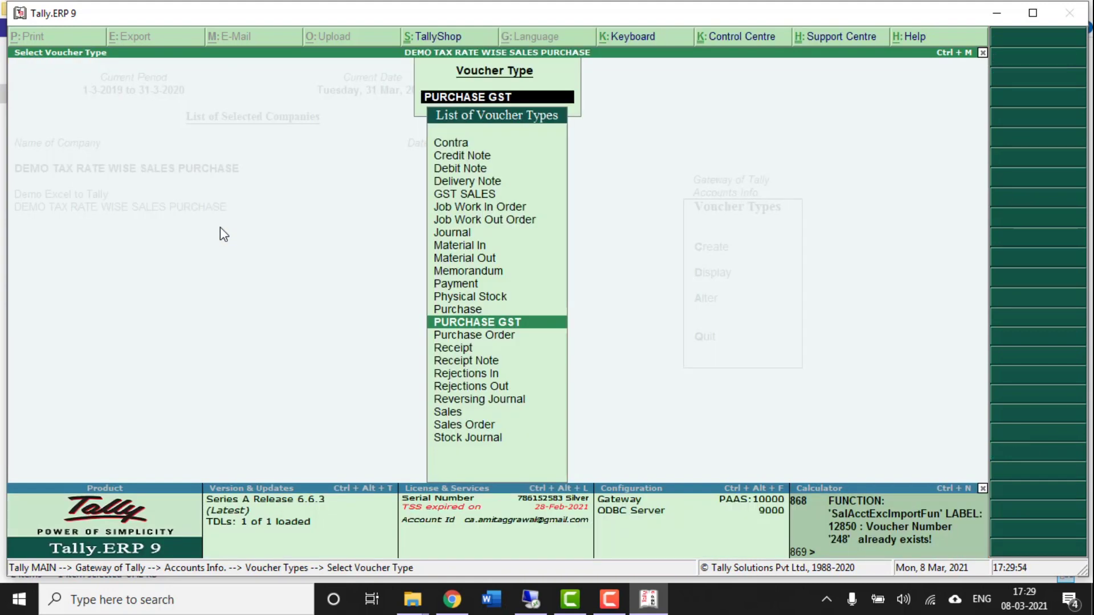
- Back out to the Gateway and move to Statutory Reports under Display
key("Escape")
key("Escape")
key("Escape")
key("Down")
key("Down")
key("Down")
key("Down")
key("Down")
key("Down")
key("Down")
key("Down")
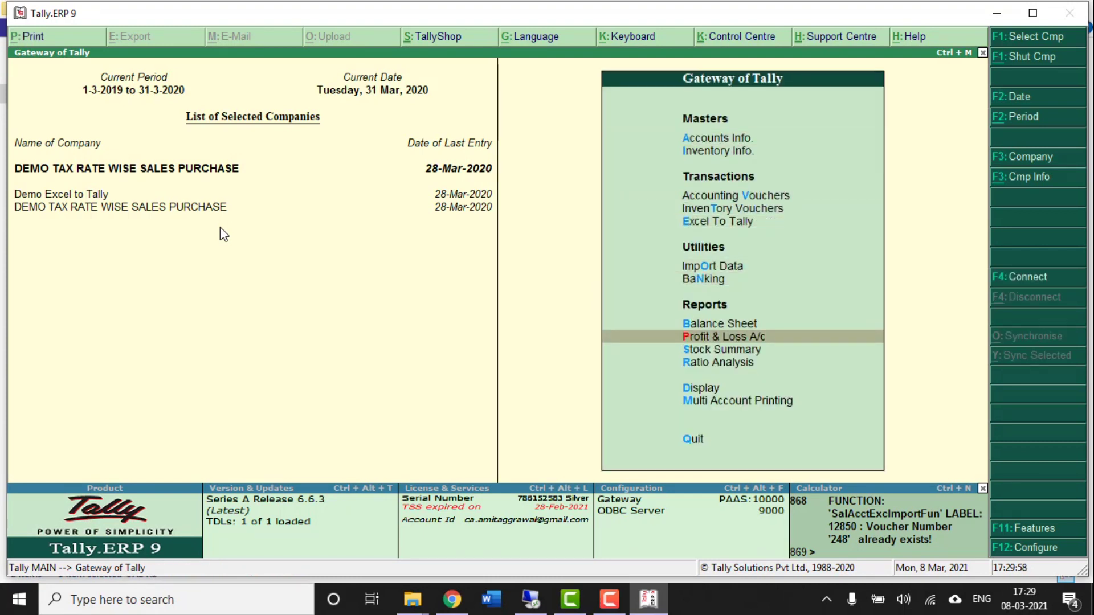
key("Down")
key("Down")
key("Up")
key("Up")
key("Down")
key("d")
key("a")
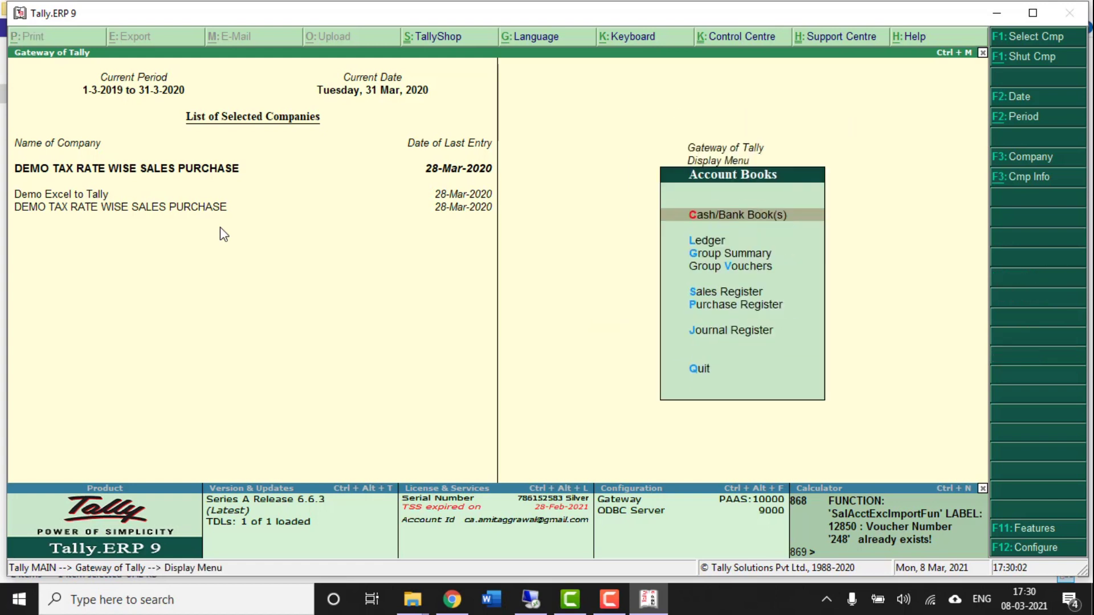
key("Escape")
key("Down")
key("Down")
- Open the GSTR-3B return summary from the GST statutory reports
key("y")
key("Down")
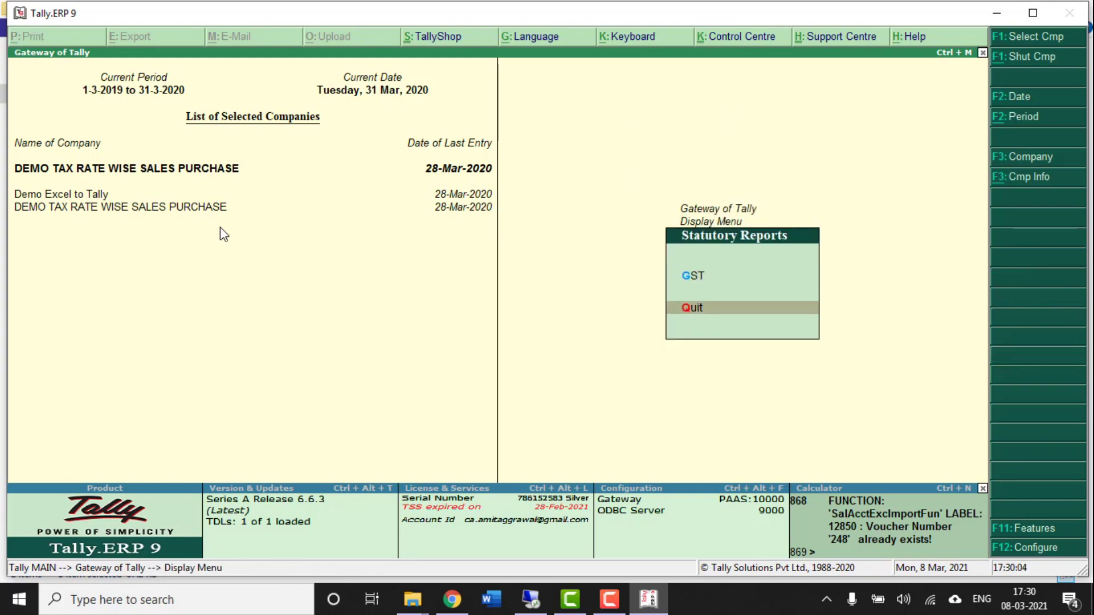
key("g")
key("Down")
key("Down")
key("Up")
key("Up")
key("Down")
key("Down")
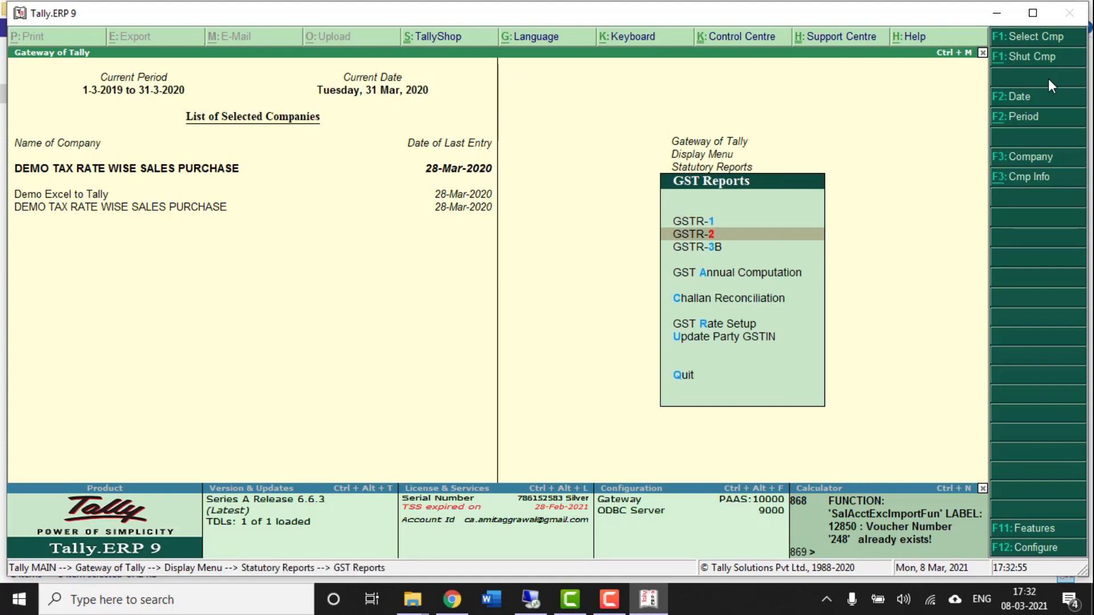
key("Return")
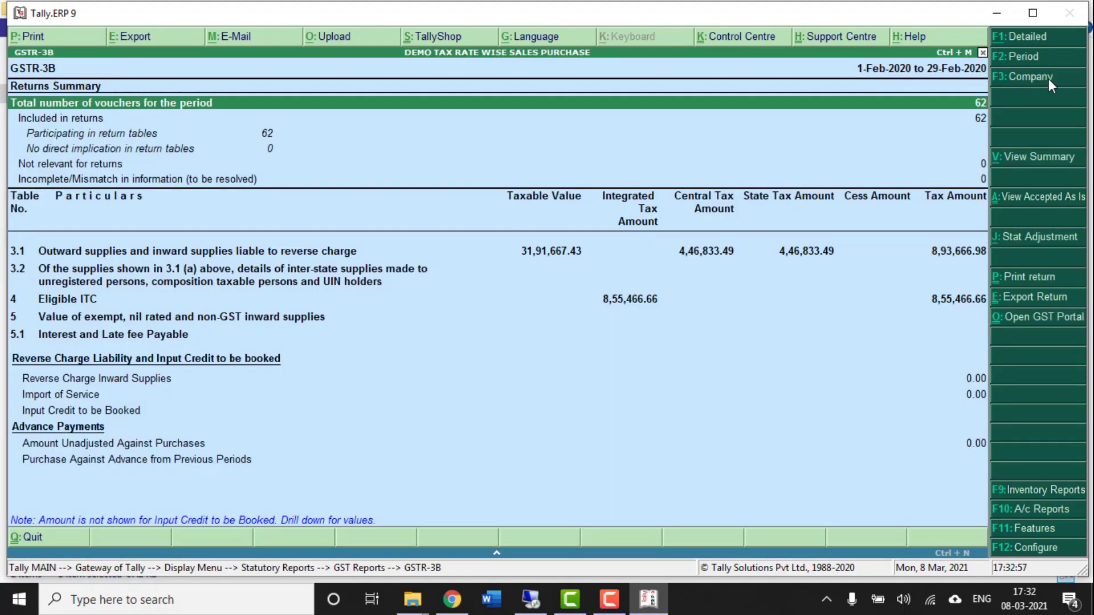
- Set the GSTR-3B period from 1-3-2019 to 28-3-2020
key("F2")
type("1/3/2019")
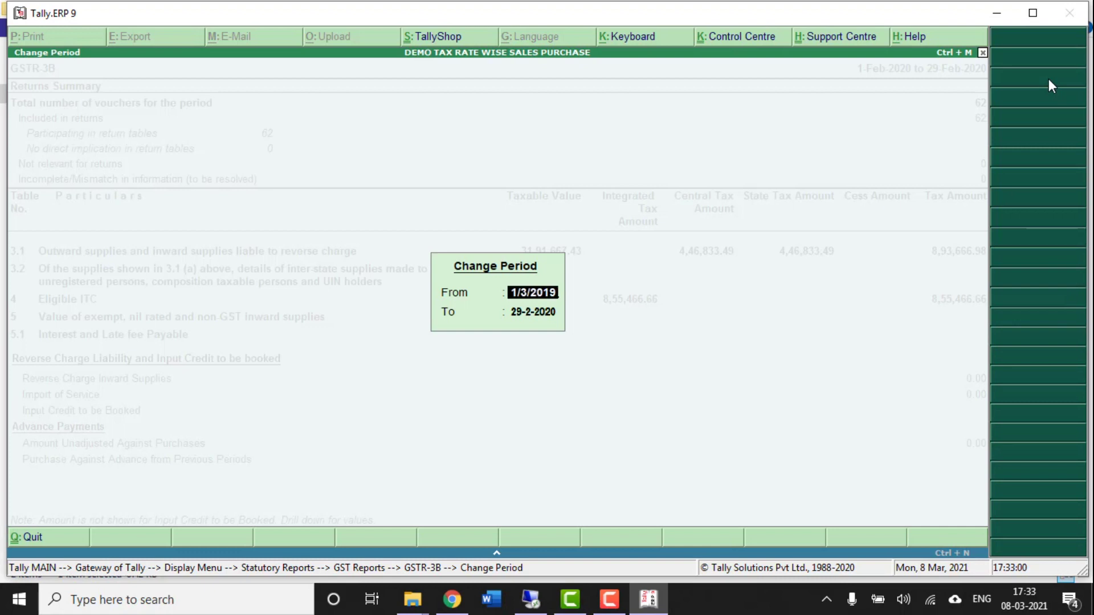
key("Return")
key("BackSpace")
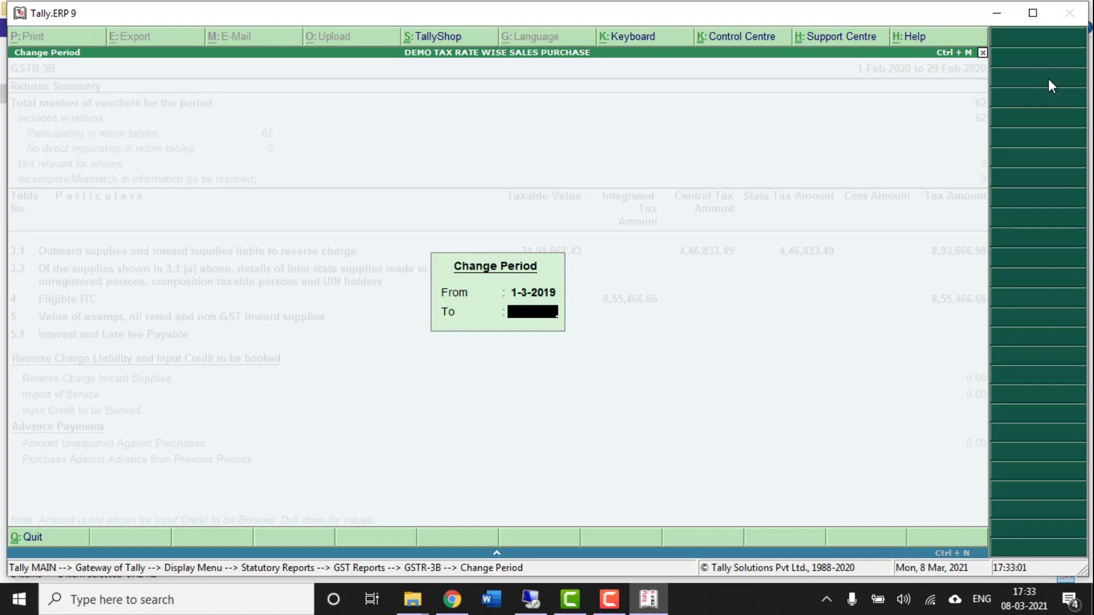
key("Return")
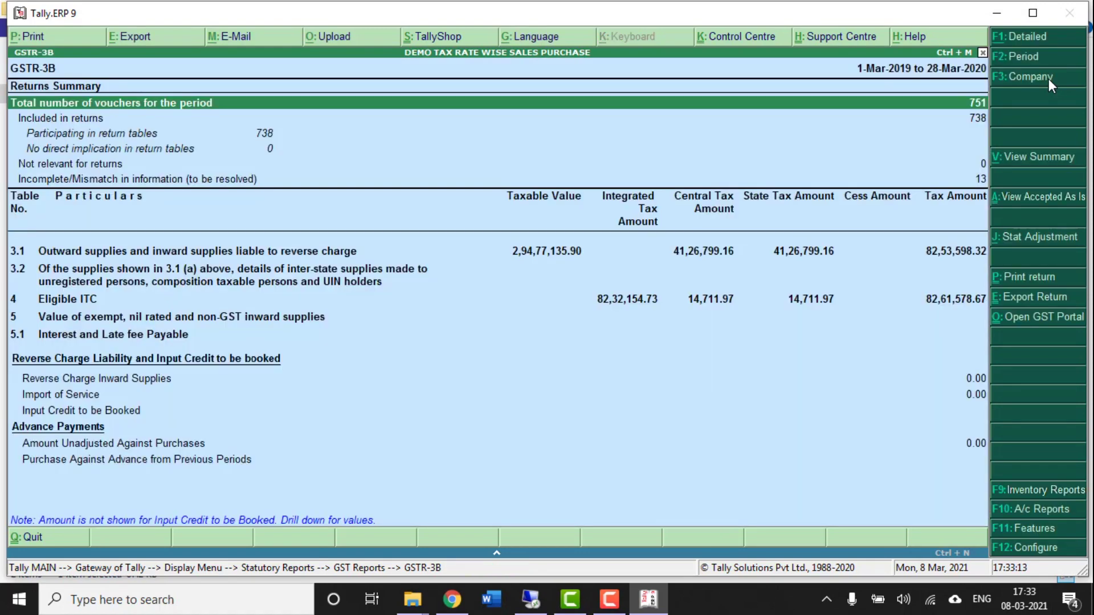
- Locate the Incomplete/Mismatch in information row showing 13 vouchers
key("Down")
key("Down")
key("Down")
key("Up")
key("Up")
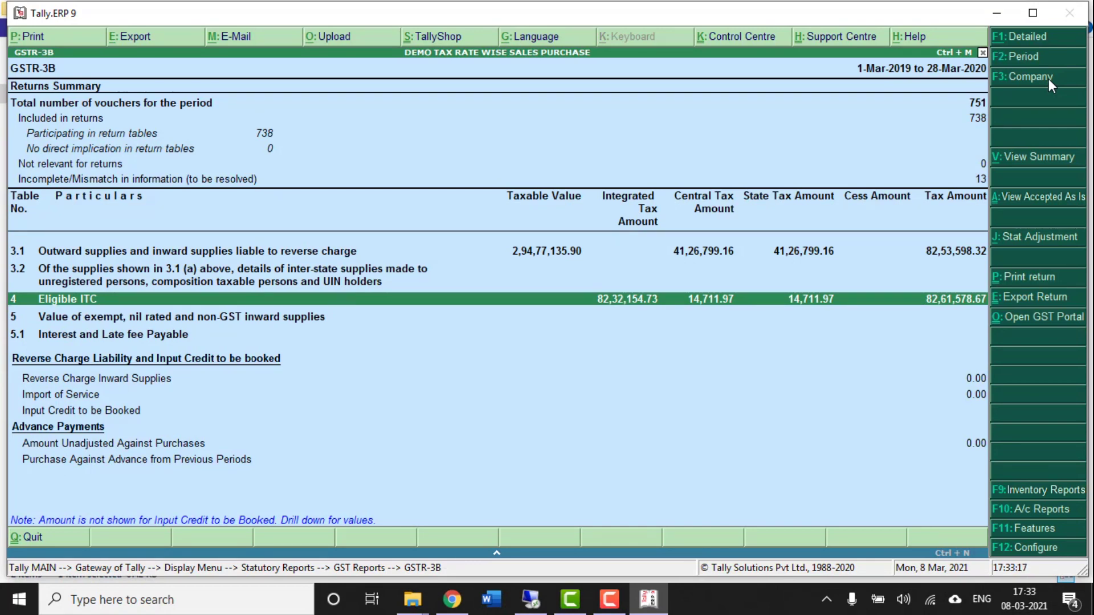
key("Up")
key("Up")
key("Up")
key("Down")
- Select all 13 tax-amount-modified vouchers and accept them as is
key("Return")
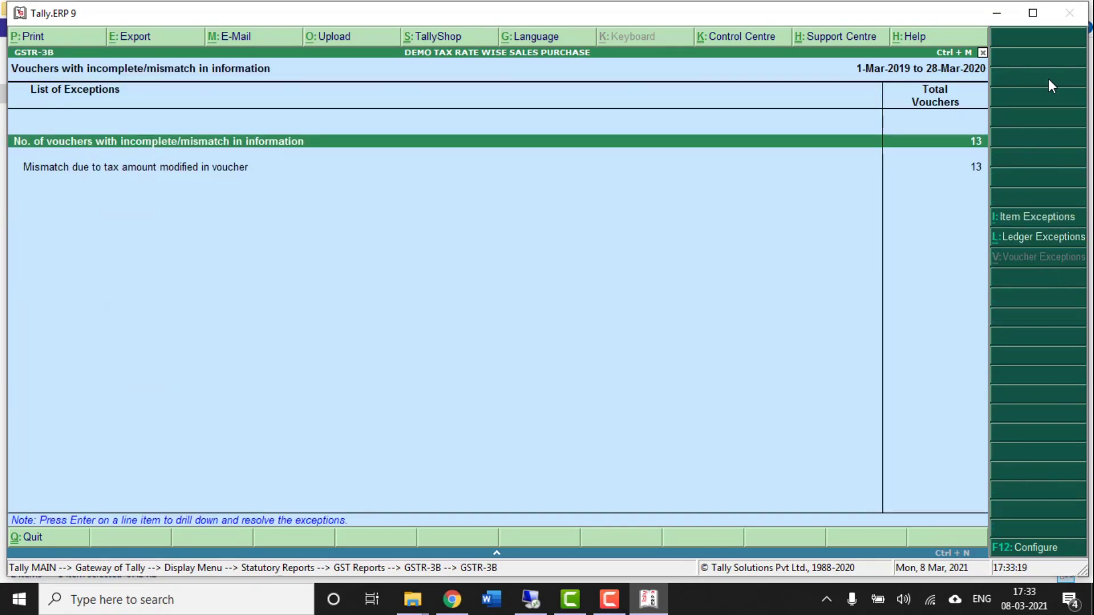
key("Down")
key("Return")
key("Down")
key("Down")
key("Down")
key("Down")
key("Down")
key("Down")
key("Down")
key("Down")
key("Down")
key("Down")
key("Down")
key("Down")
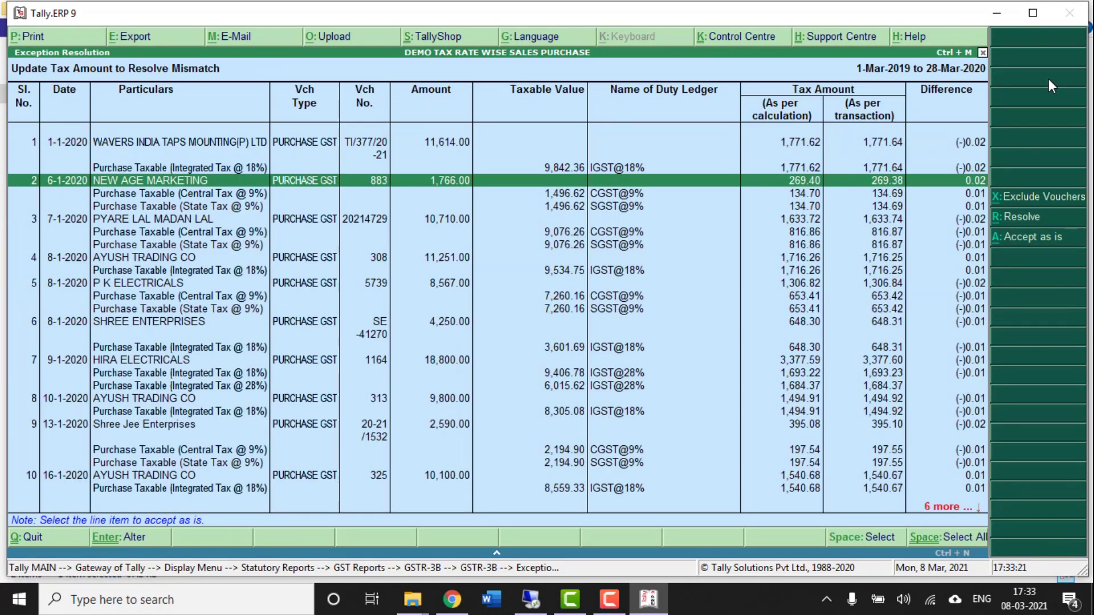
key("ctrl+space")
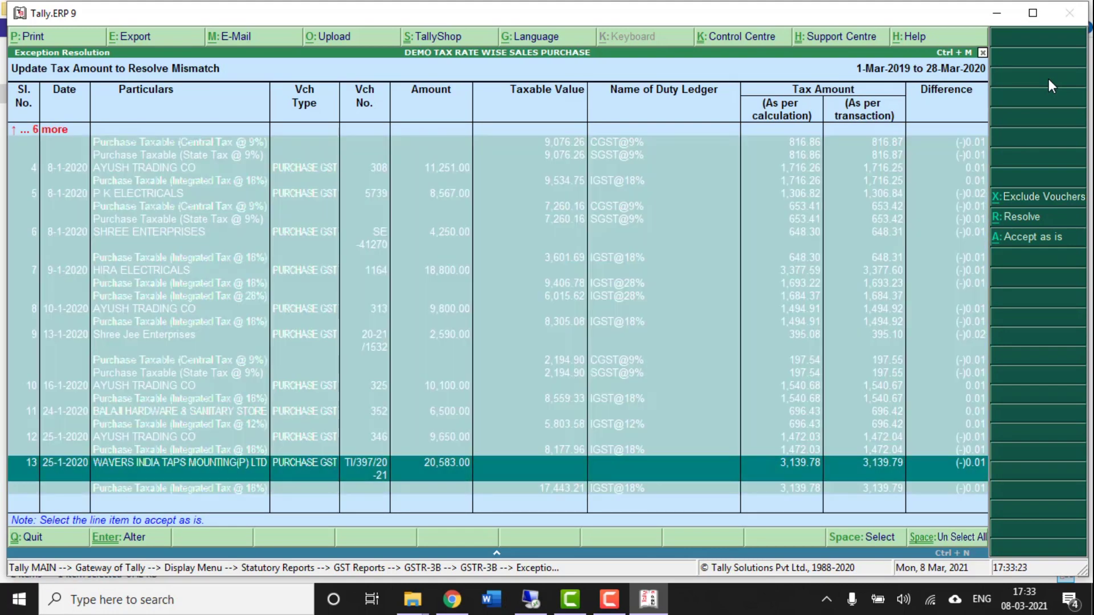
left_click(1033, 238)
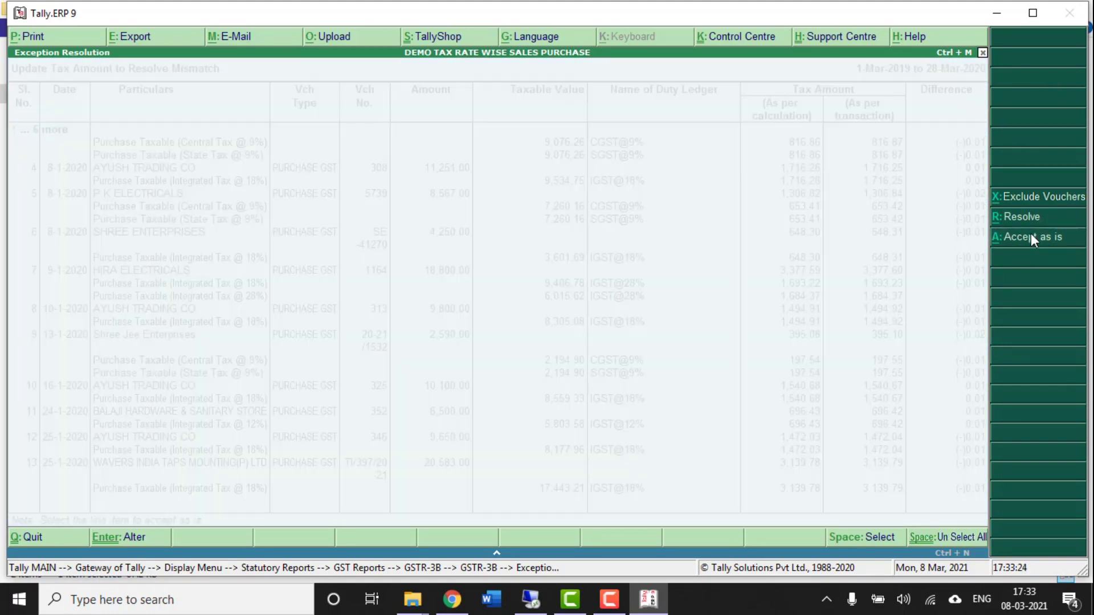
key("y")
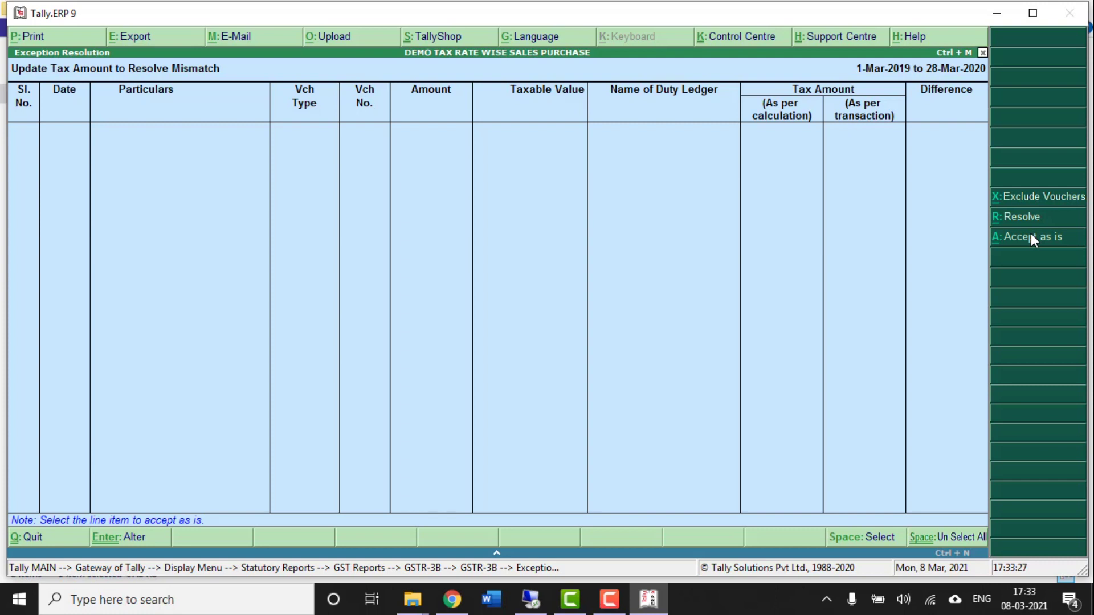
- Confirm GSTR-3B now shows 0 mismatches, then close it
key("Escape")
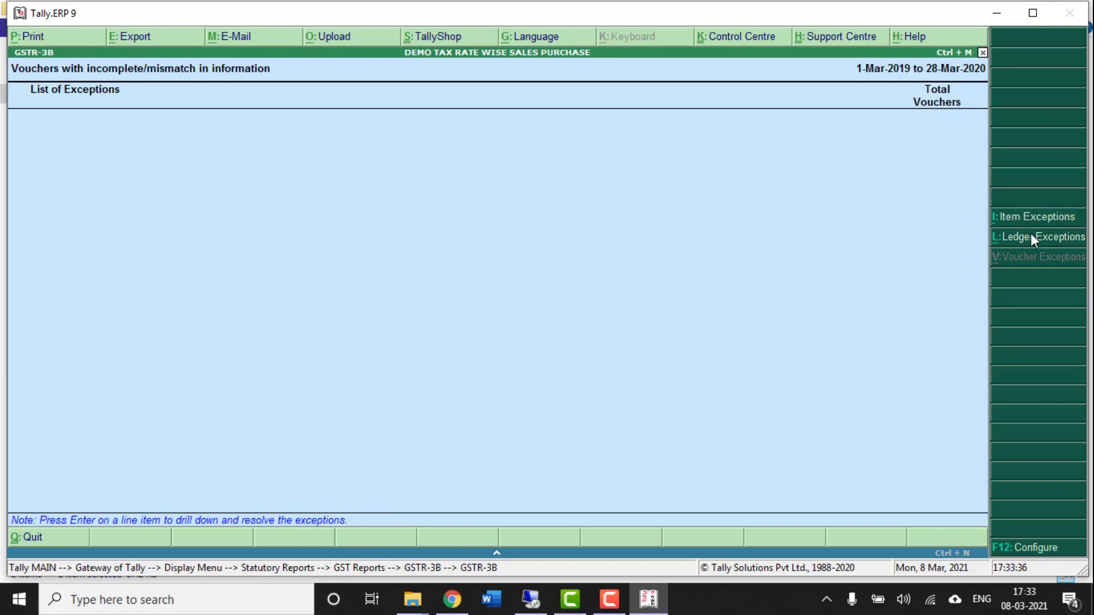
key("Escape")
key("Down")
key("Down")
key("Down")
key("Down")
key("Down")
key("Down")
key("Down")
key("Down")
key("Down")
key("Down")
key("Down")
key("Down")
key("Down")
key("Down")
key("Down")
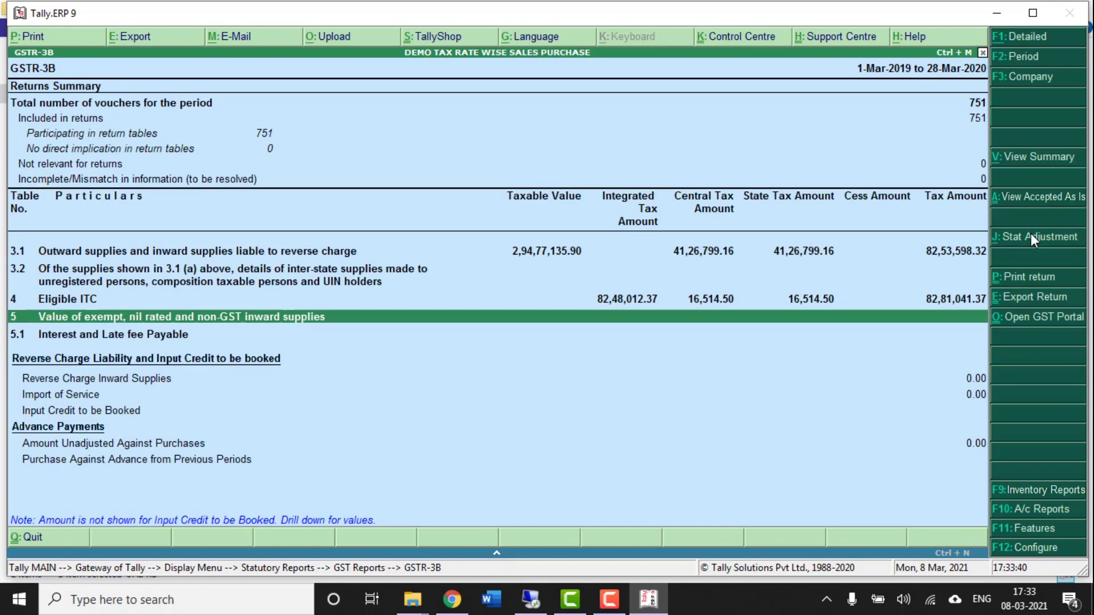
key("Up")
key("Up")
key("Up")
key("Up")
key("Up")
key("Up")
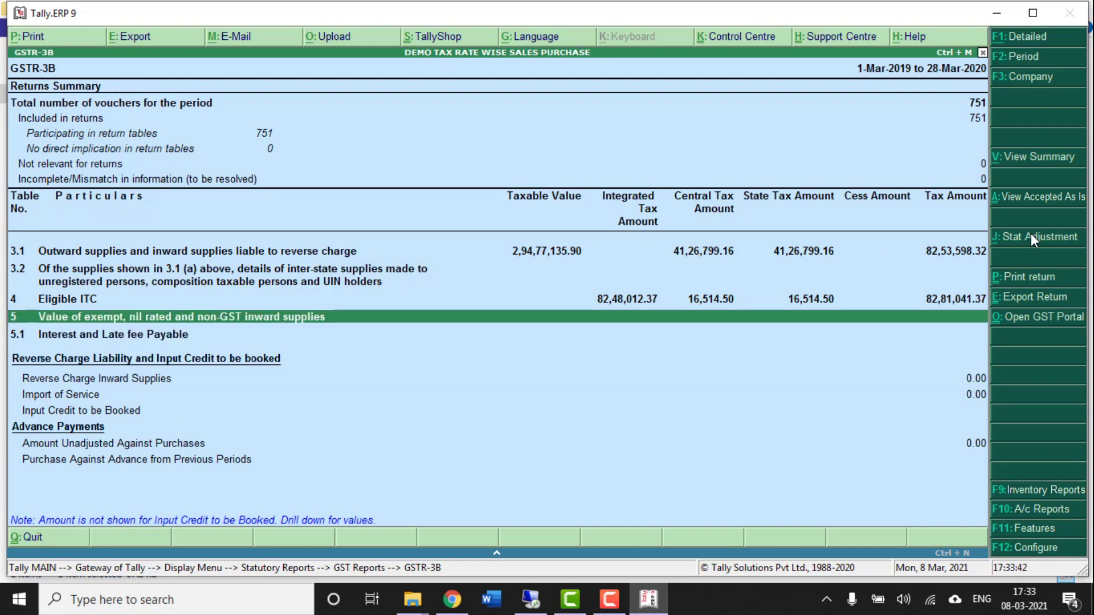
key("Escape")
key("Escape")
key("Escape")
key("Escape")
key("Up")
key("Up")
key("Up")
key("Up")
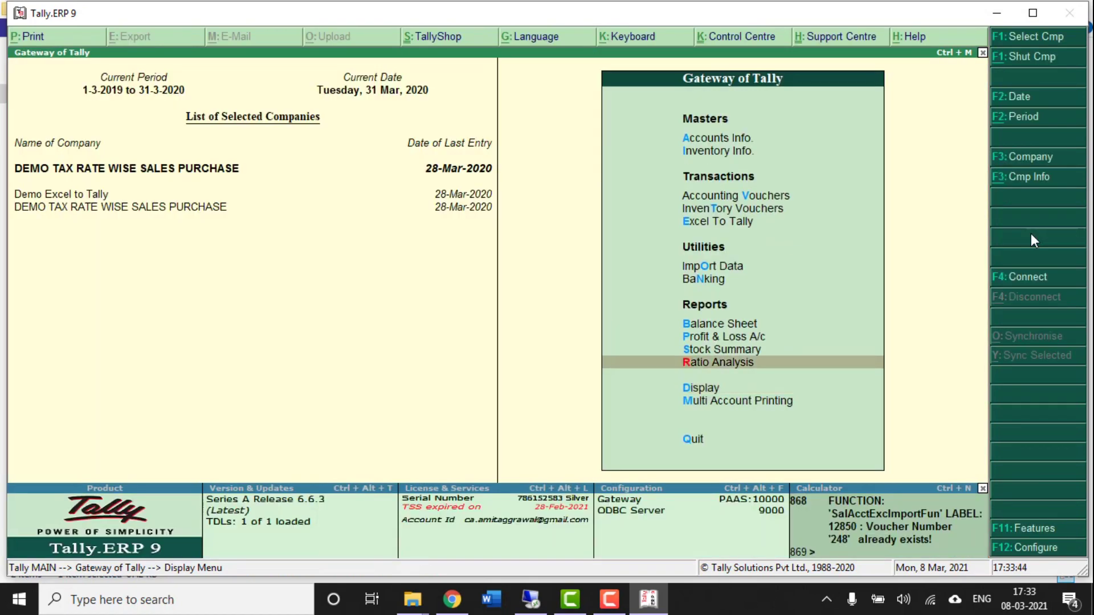
key("Return")
key("alt+F1")
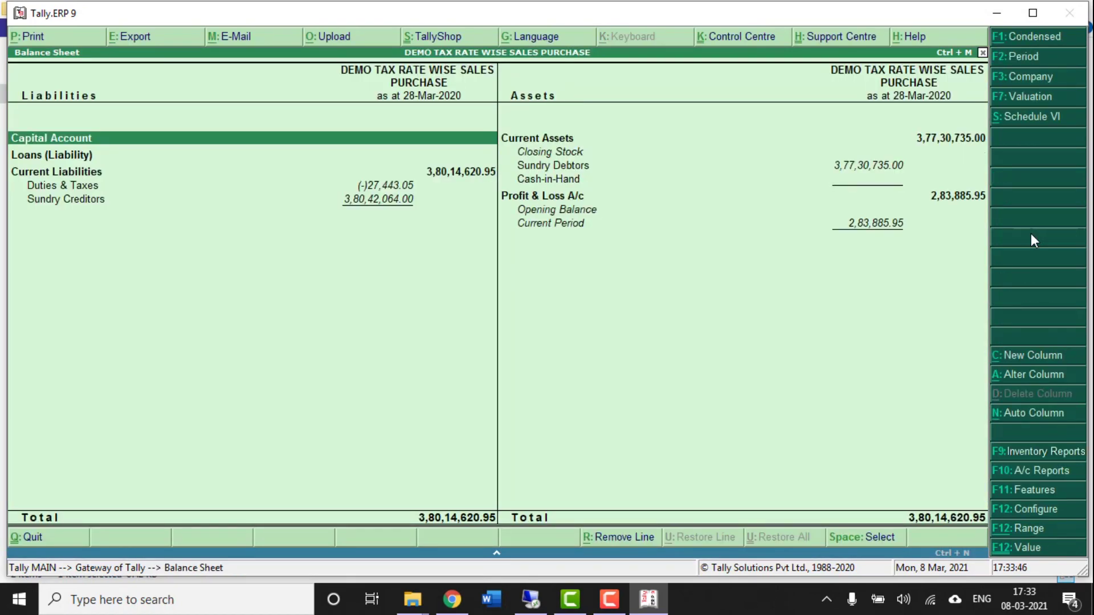
key("Down")
key("Down")
key("Down")
key("Return")
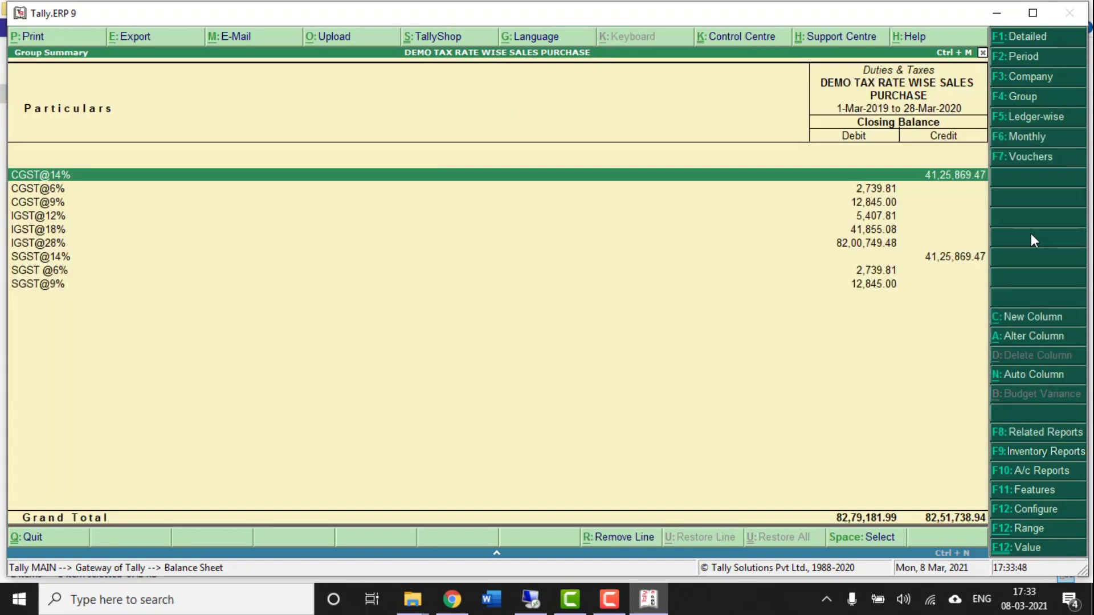
key("Down")
key("Down")
key("Down")
key("Down")
key("Down")
key("Down")
key("Down")
key("Down")
key("Up")
key("Up")
key("Up")
key("Up")
key("Up")
key("Up")
key("Up")
key("Up")
key("Down")
key("Down")
key("Down")
key("Down")
key("Down")
key("Down")
key("Down")
key("Down")
key("Up")
key("Up")
key("Up")
key("Up")
key("Up")
key("Up")
key("Up")
key("Up")
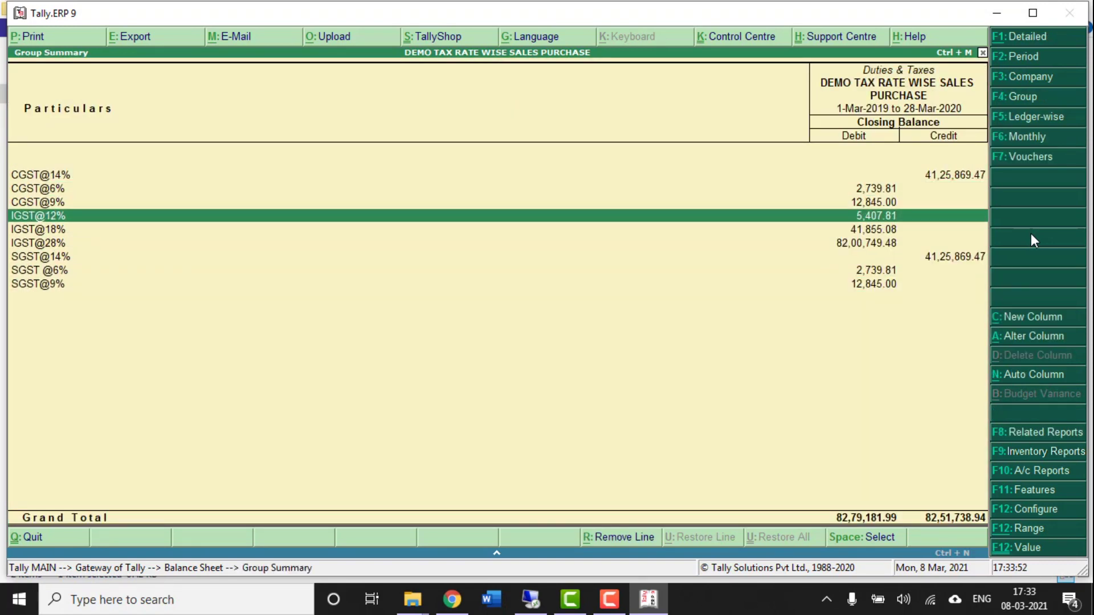
key("Return")
key("Up")
key("Up")
key("Up")
key("Up")
key("Up")
key("Up")
key("Up")
key("Up")
key("Up")
key("Up")
key("Up")
key("Up")
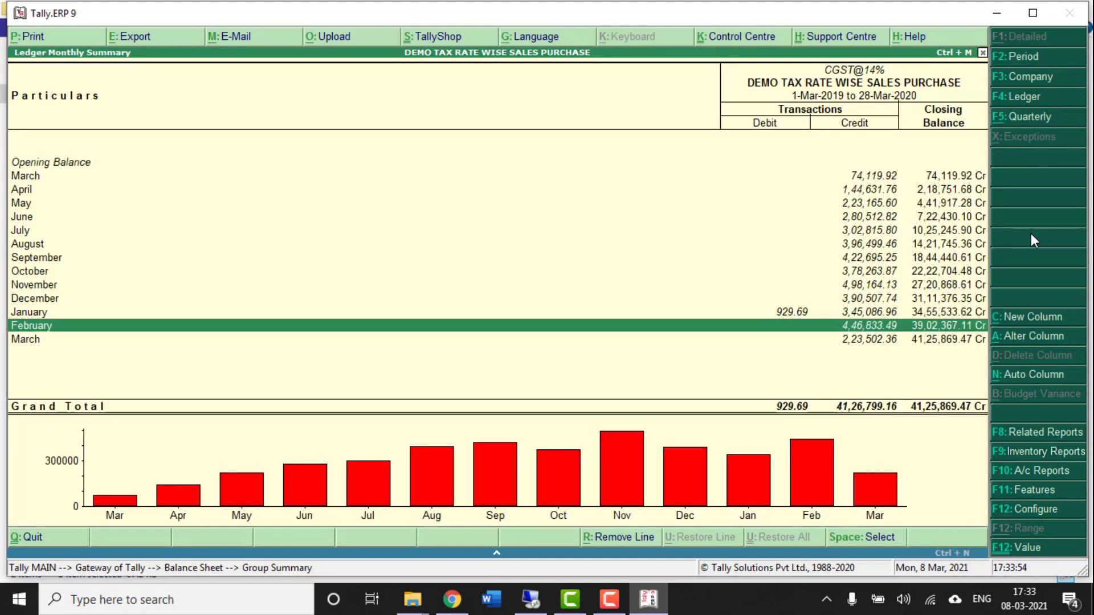
key("Escape")
key("Down")
key("Return")
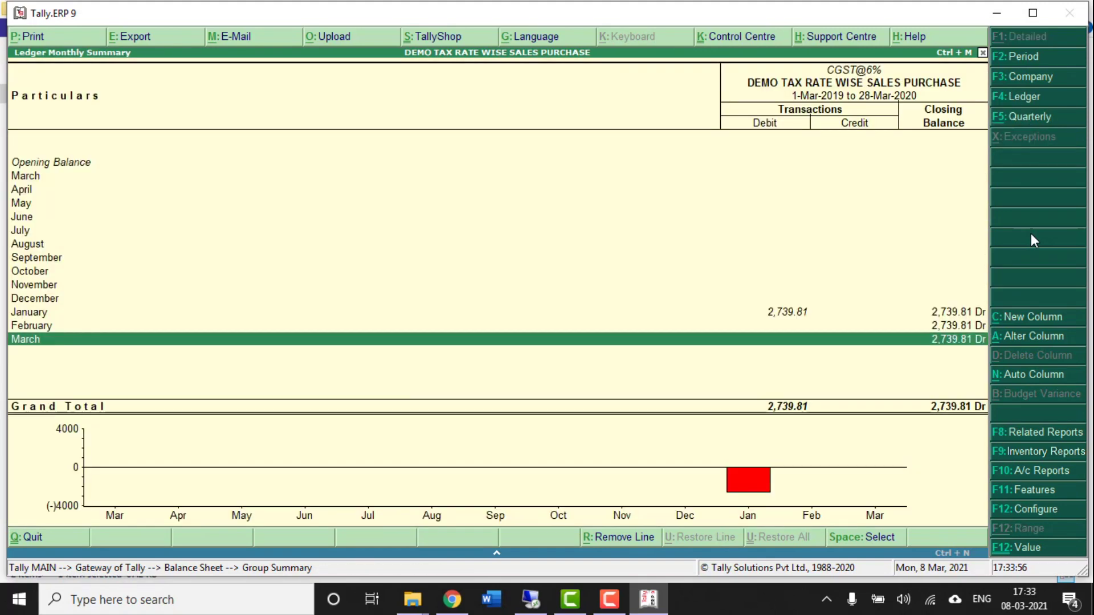
key("Escape")
key("Down")
key("Down")
key("Down")
key("Down")
key("Down")
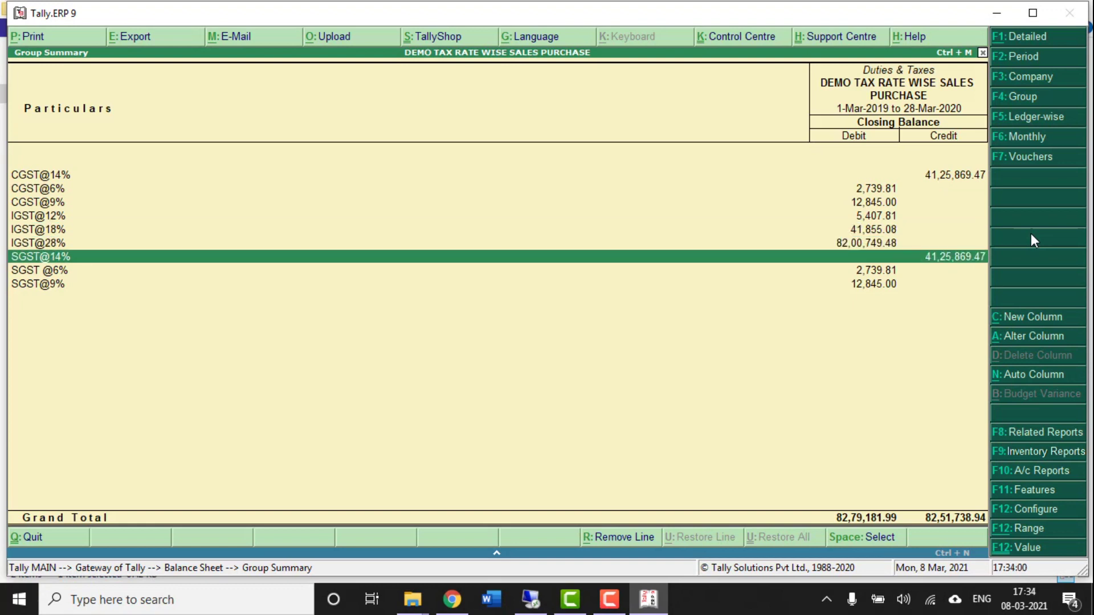
key("Up")
key("Up")
key("Up")
key("Up")
key("Up")
key("Up")
key("Down")
key("Up")
key("Return")
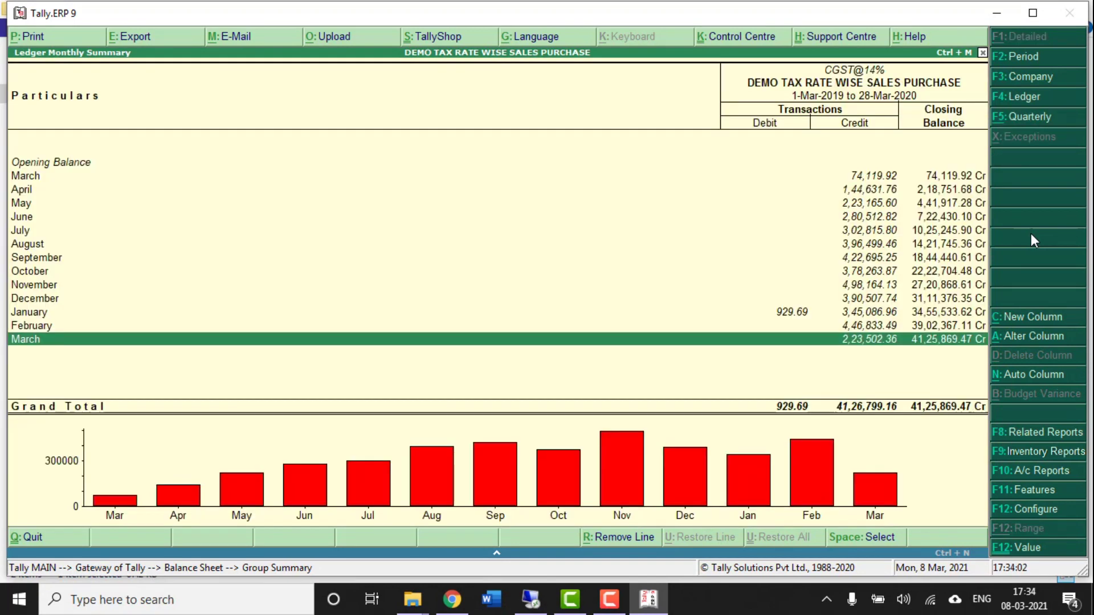
key("Up")
key("Up")
key("Escape")
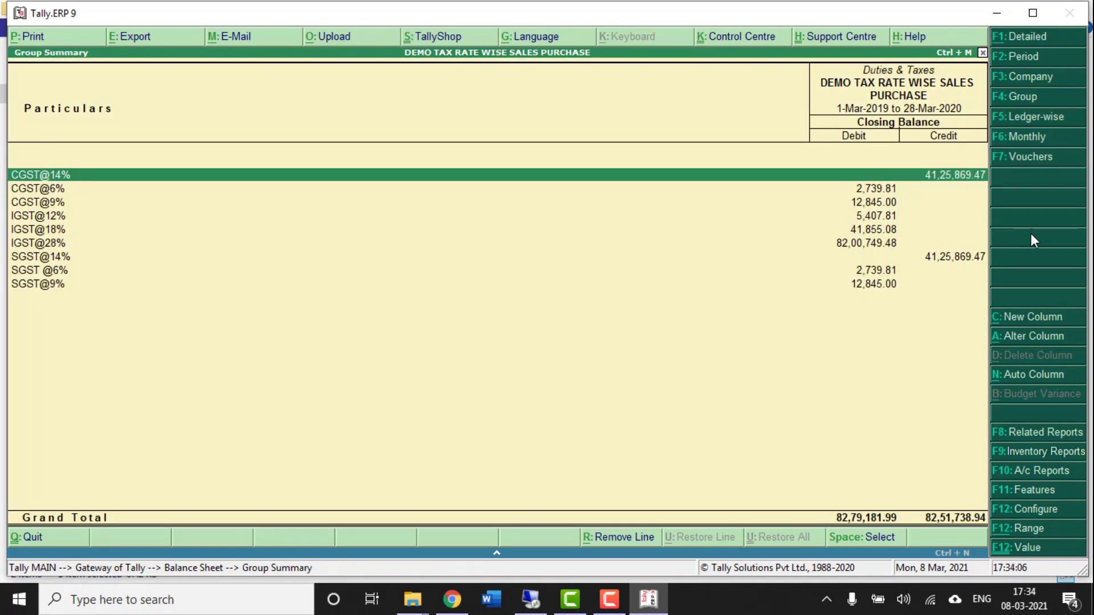
key("Down")
key("Down")
key("Down")
key("Down")
key("Down")
key("Down")
key("Down")
key("Down")
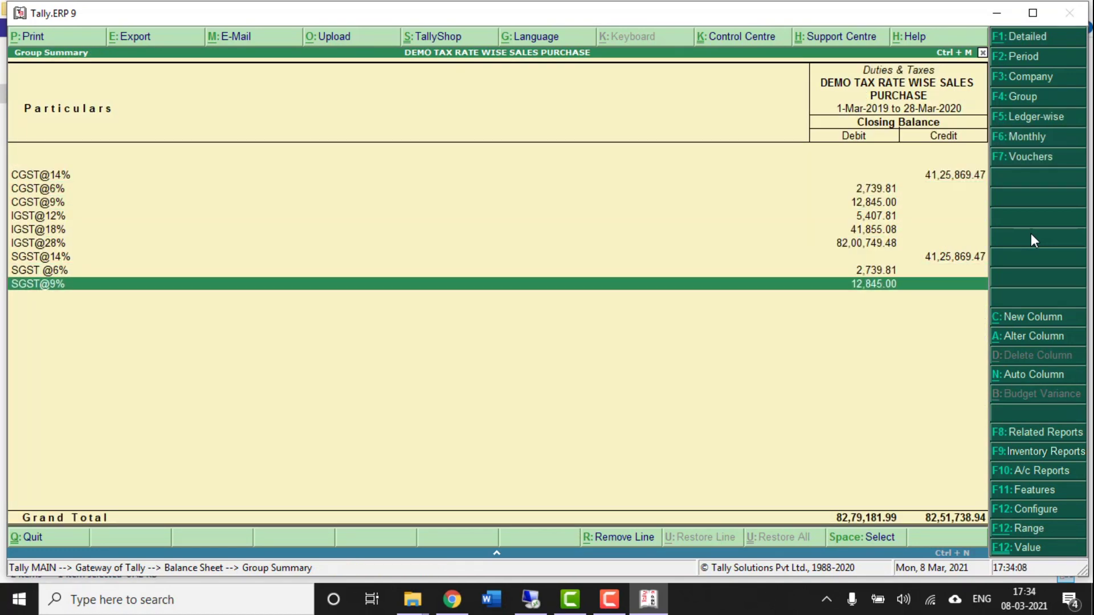
key("Escape")
key("Escape")
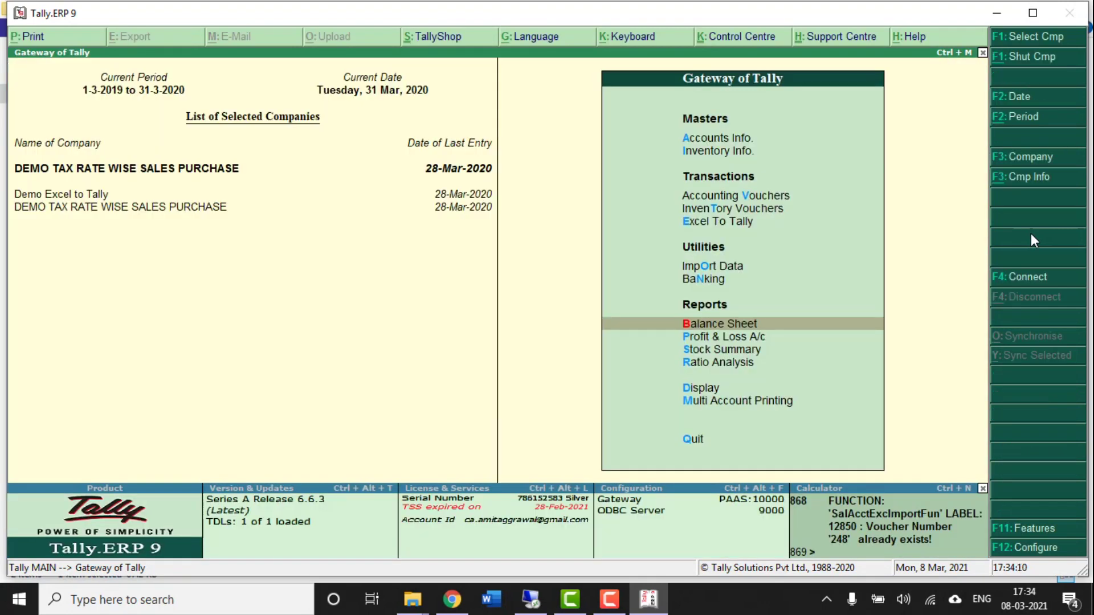
- Make Demo Excel to Tally the current company
key("alt+F3")
key("Return")
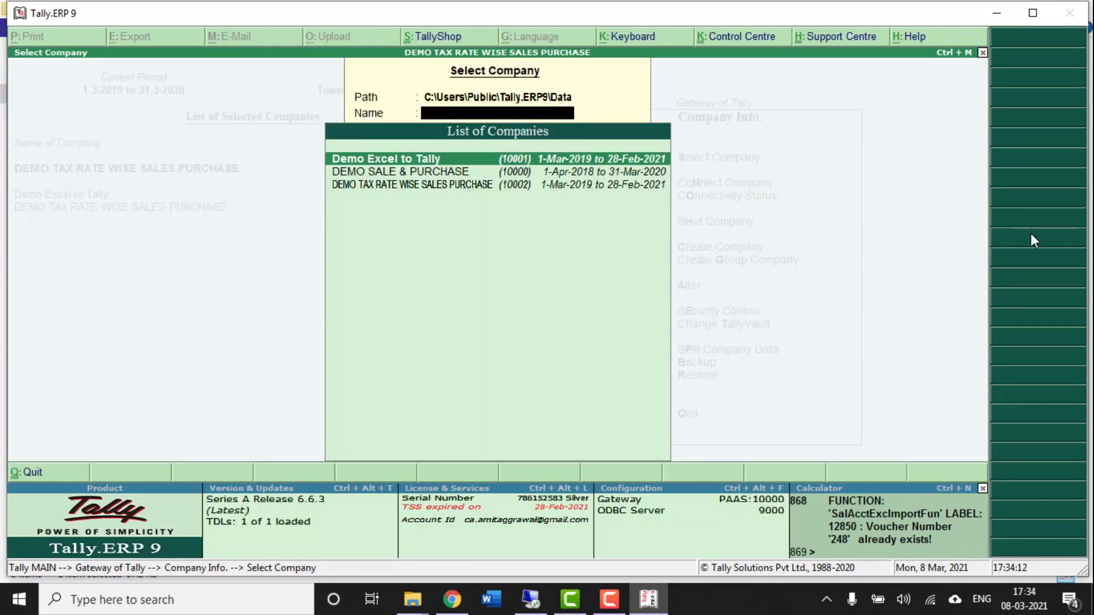
key("Down")
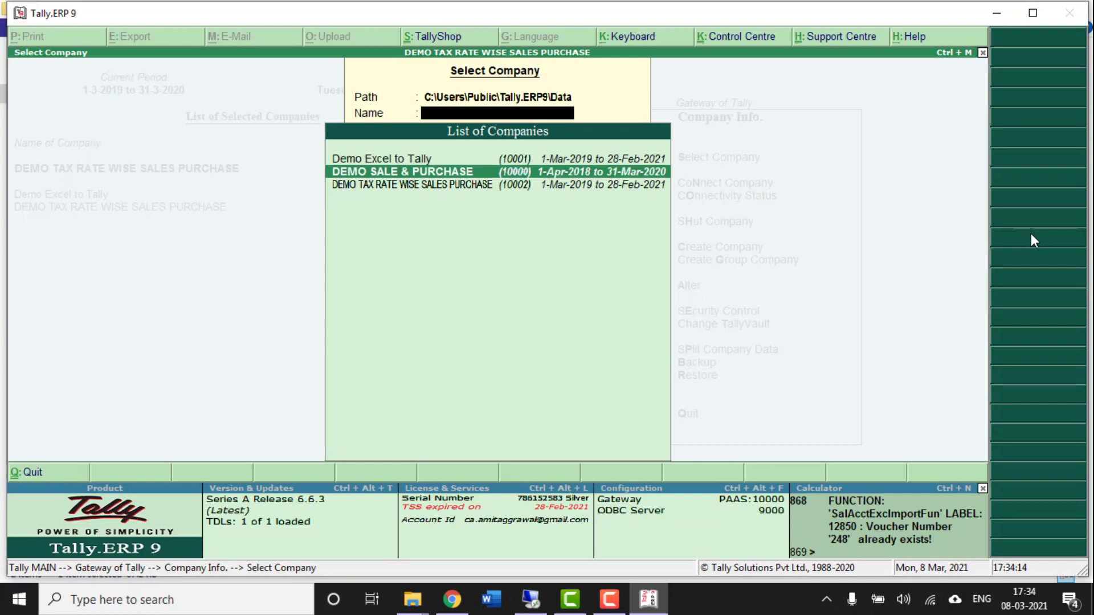
key("Escape")
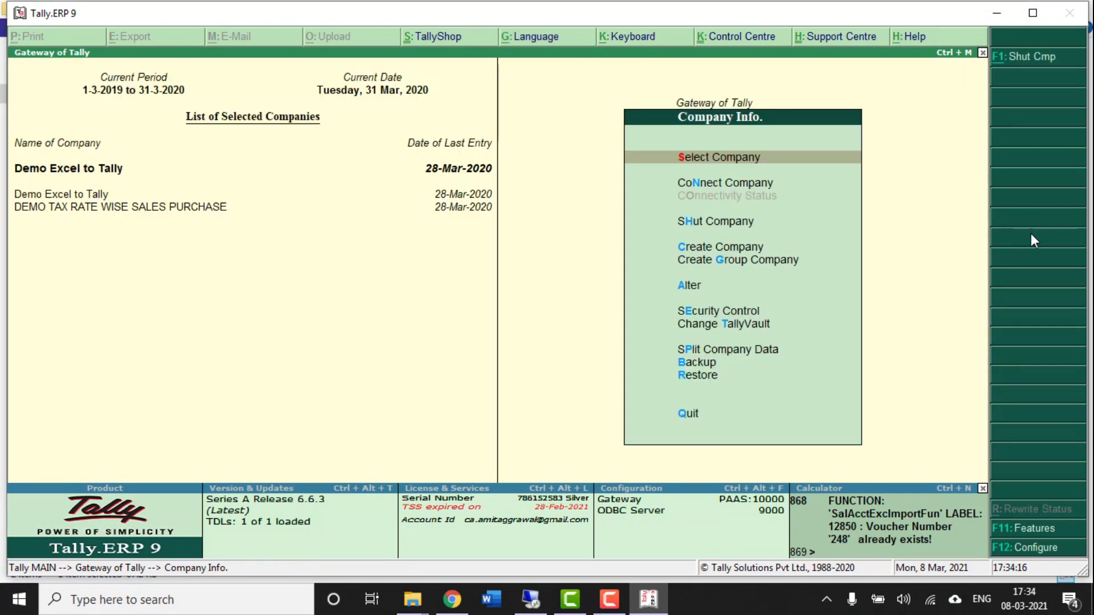
key("Down")
key("Escape")
- Check the CGST, IGST and SGST balances under Balance Sheet > Current Liabilities > Duties & Taxes
key("Down")
key("Up")
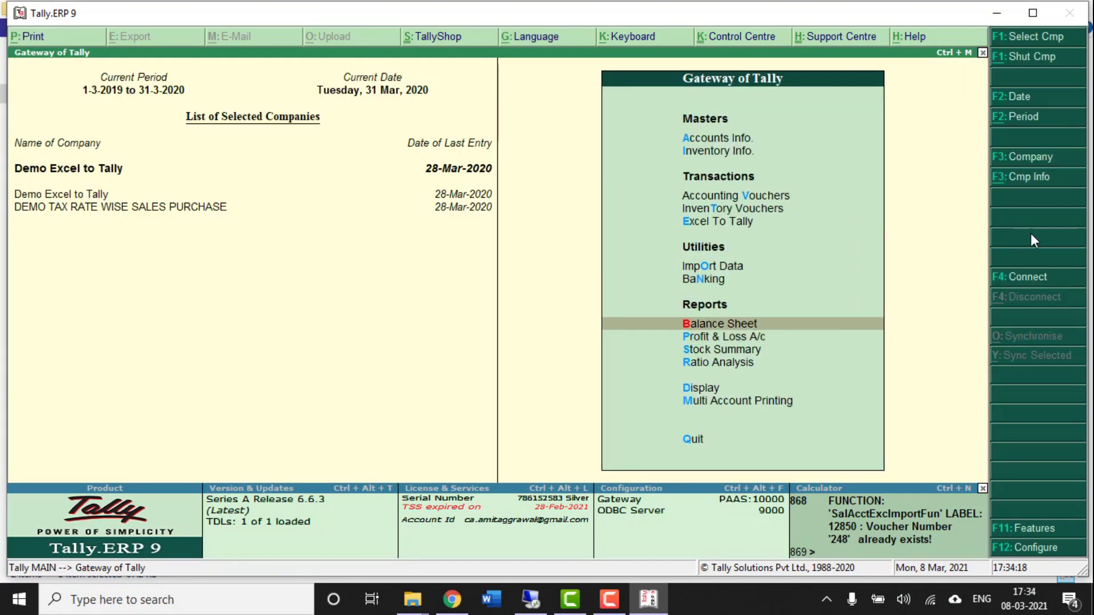
key("Return")
key("Down")
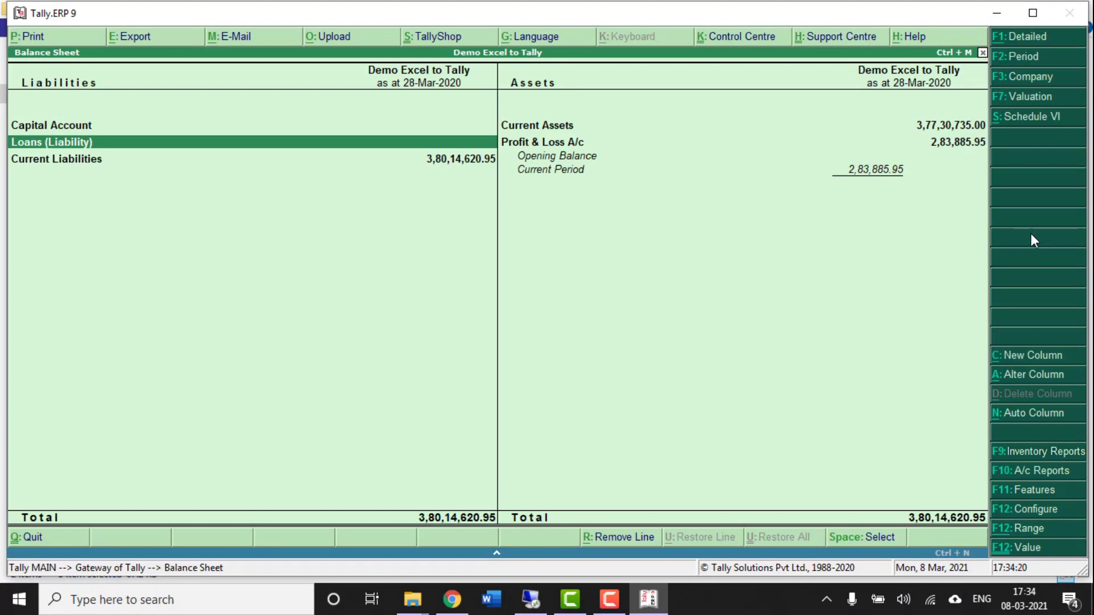
key("Down")
key("Return")
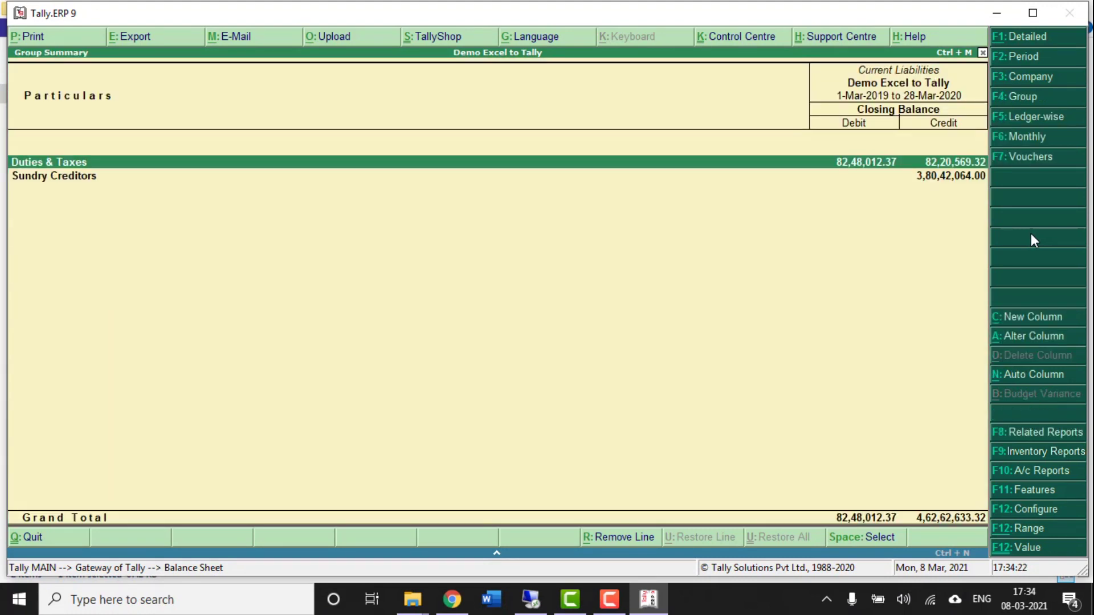
key("Return")
key("Down")
key("Down")
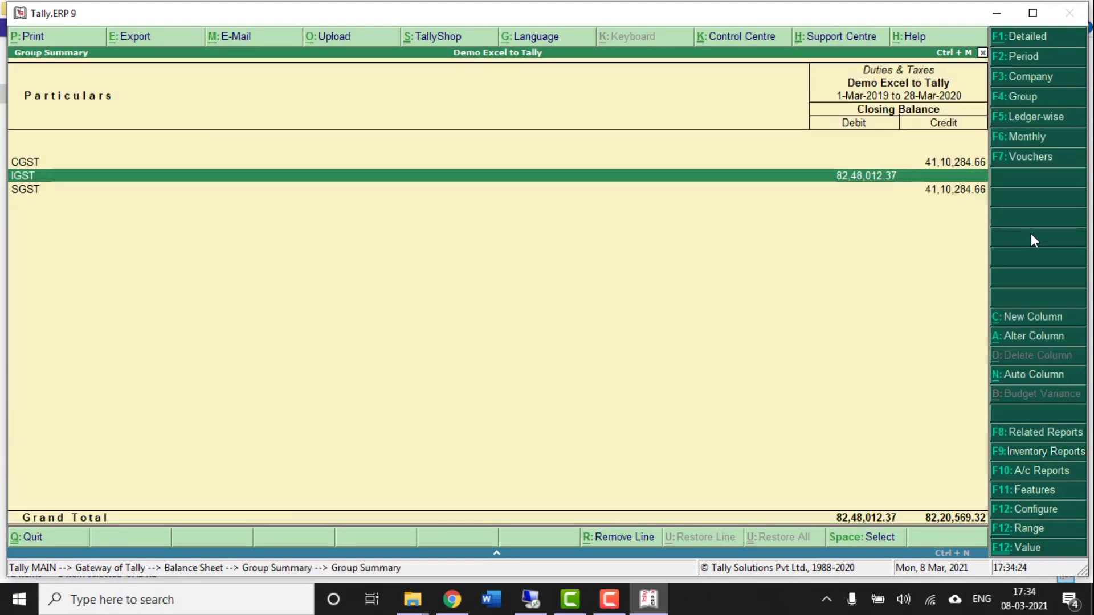
key("Up")
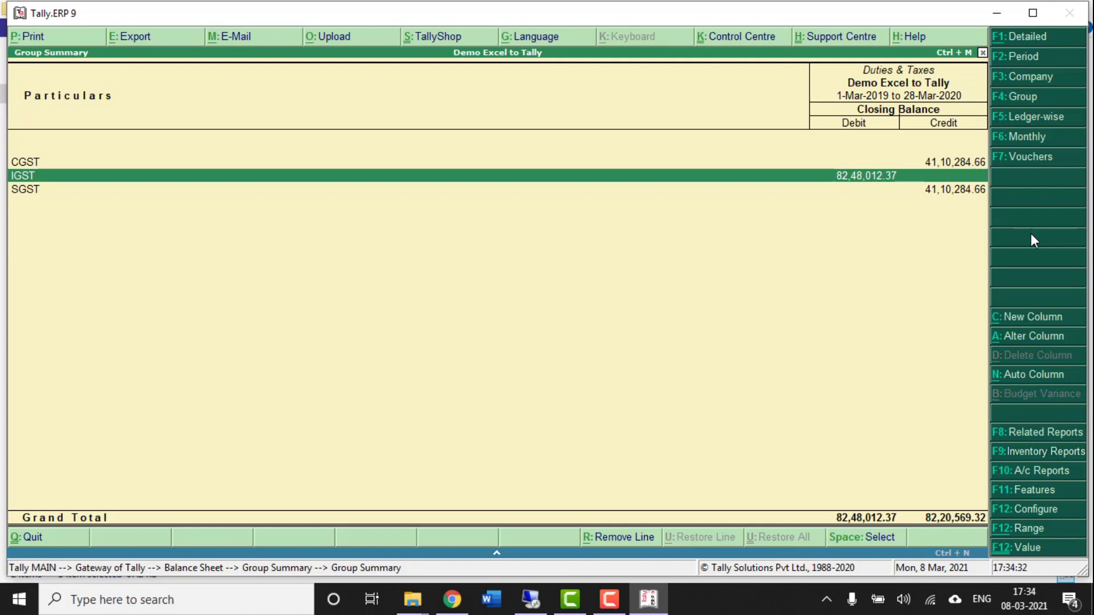
key("Escape")
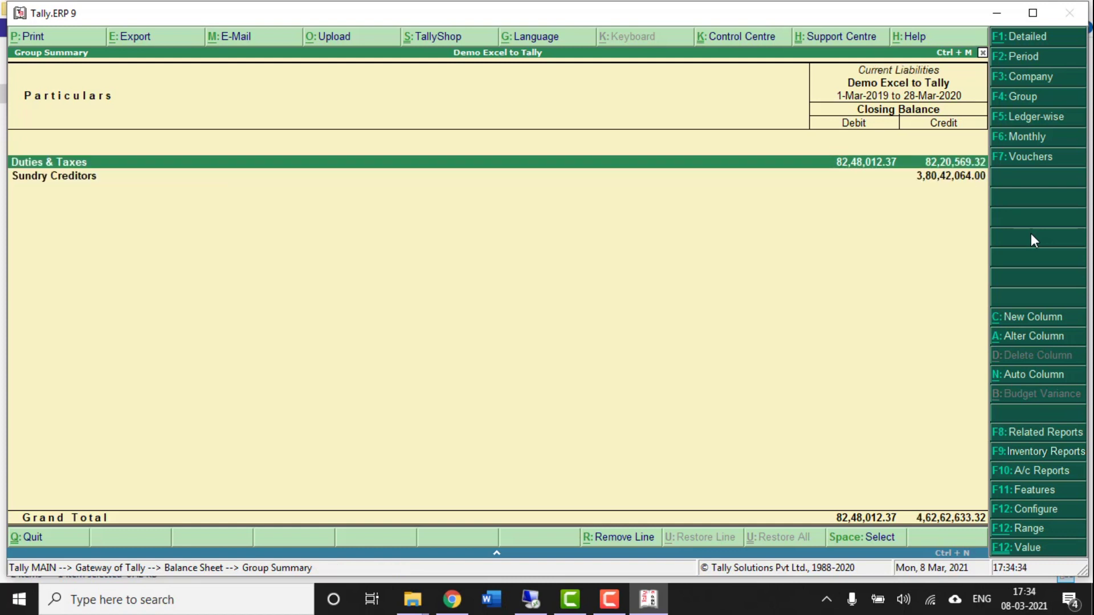
key("Escape")
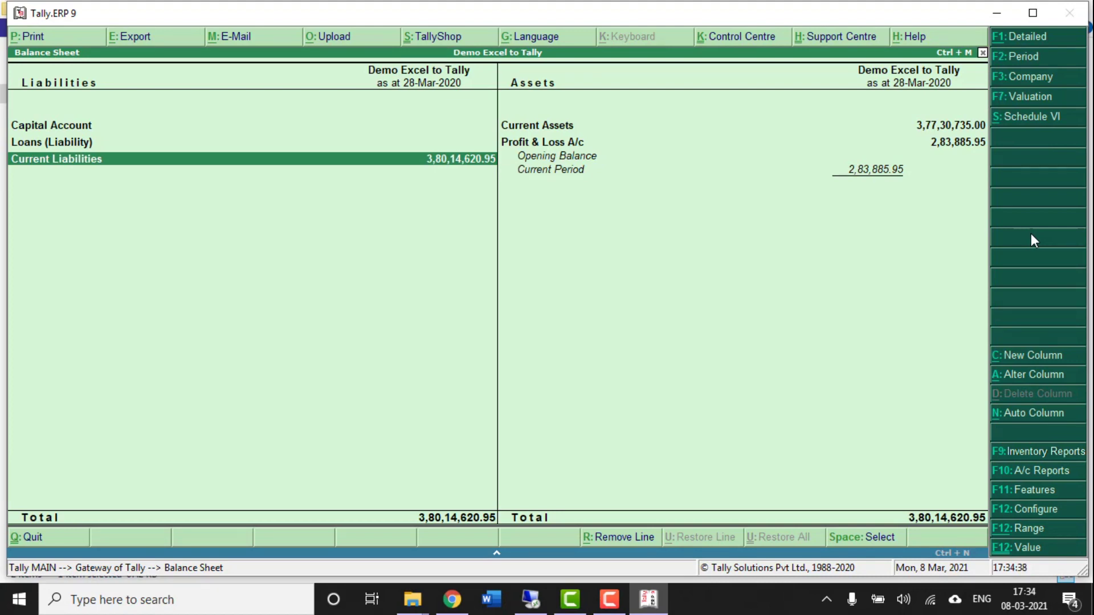
key("Escape")
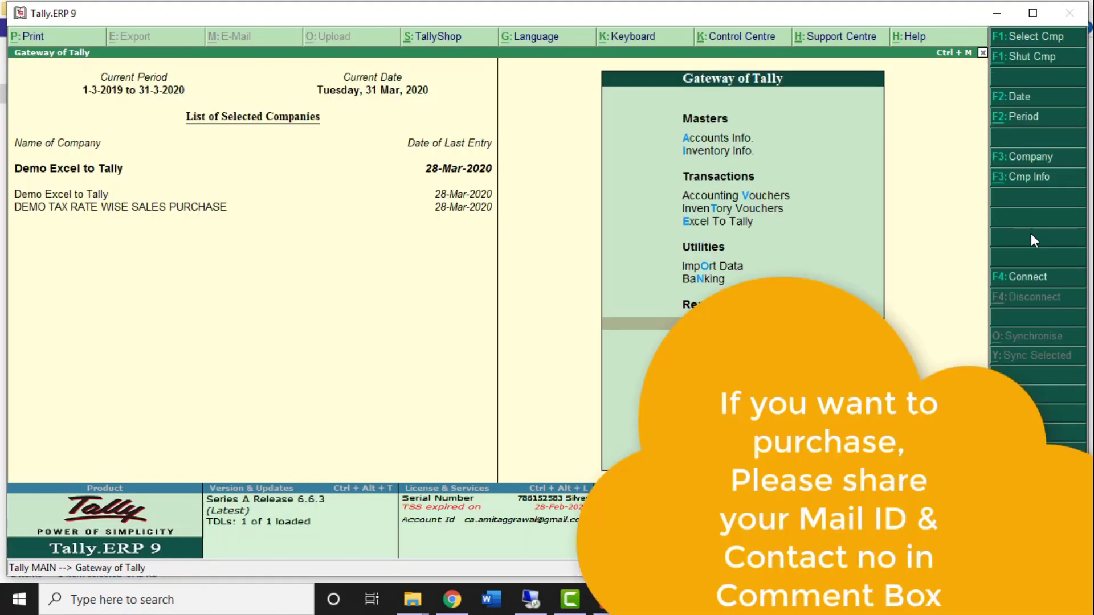